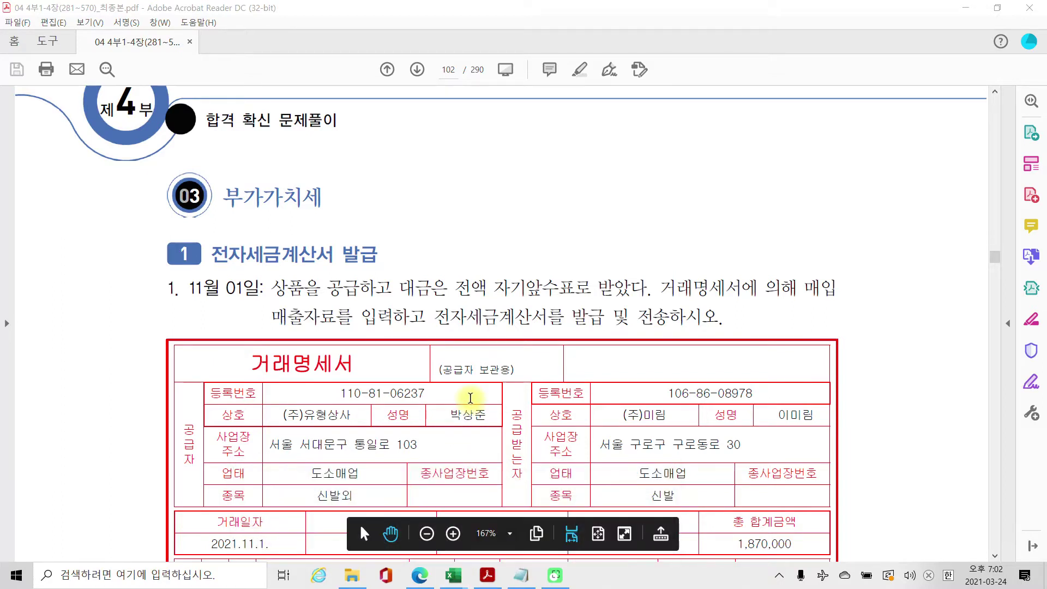
Step: Launch the SmartA accounting program and allow it to make changes to the device
scroll(469, 363, down, 3)
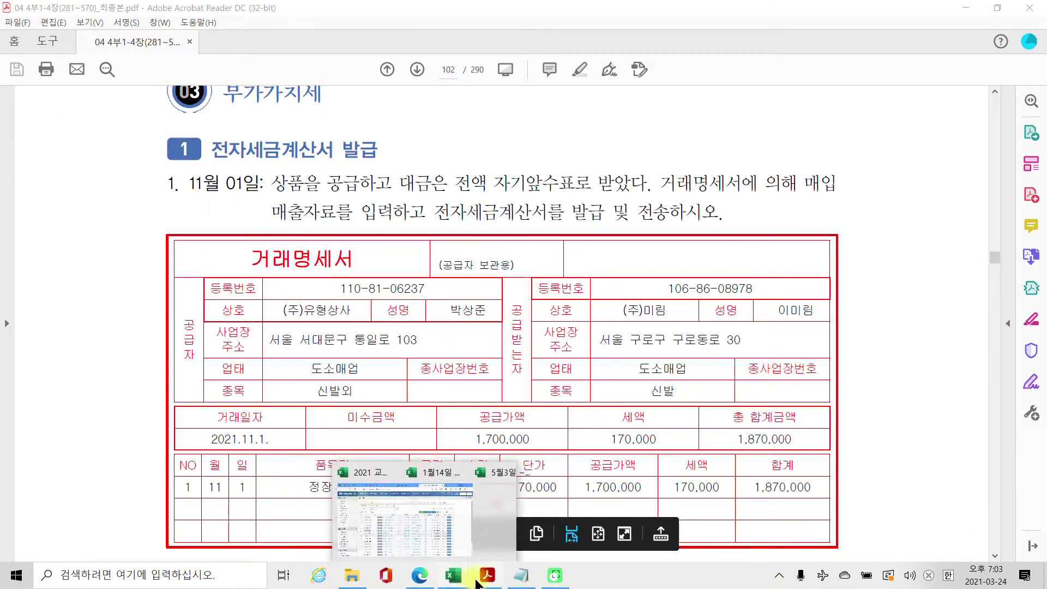
mouse_move(470, 583)
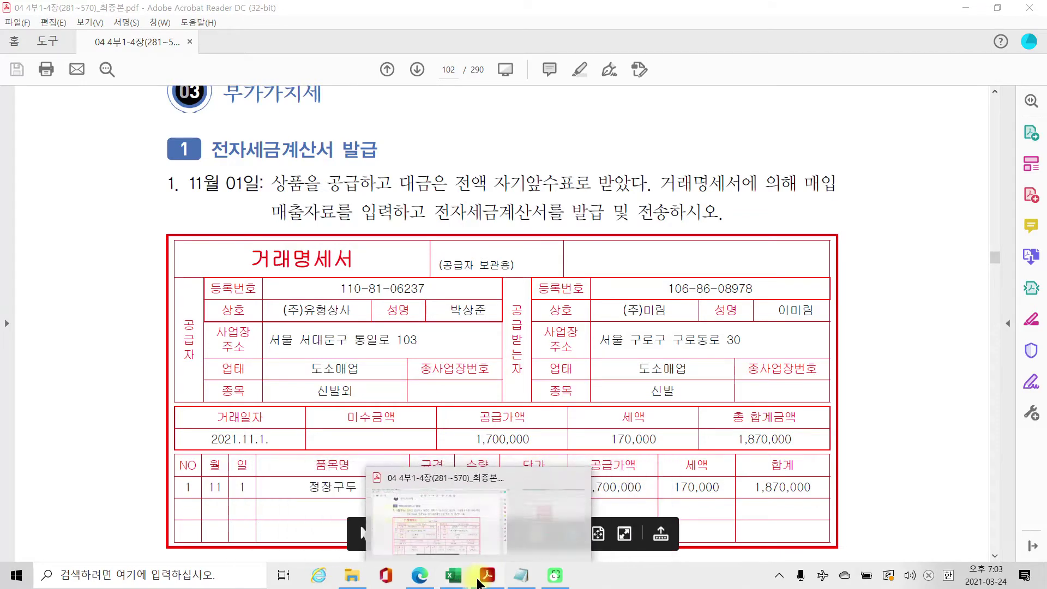
click(16, 574)
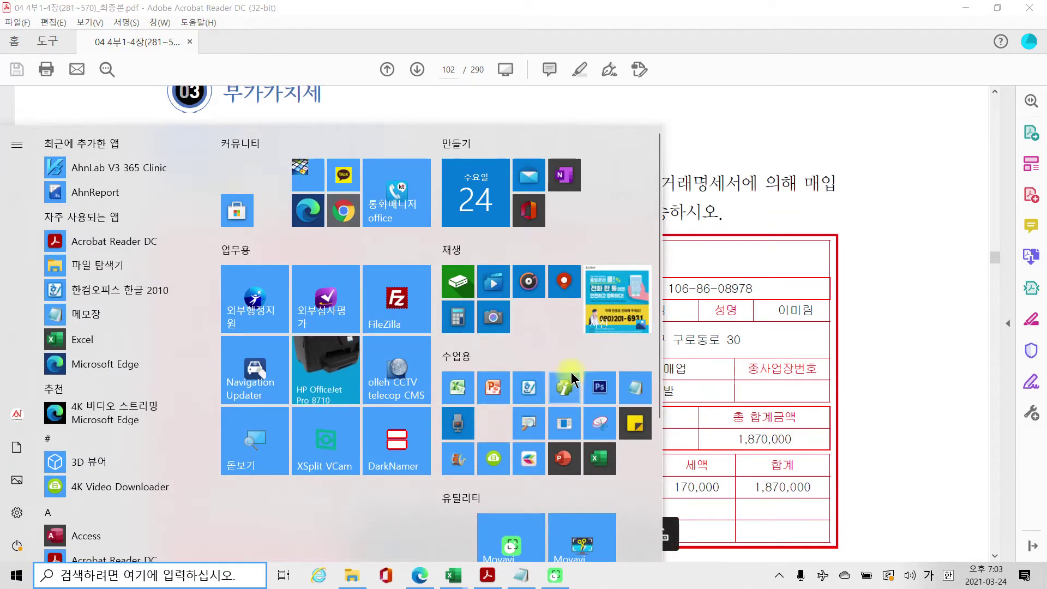
click(565, 385)
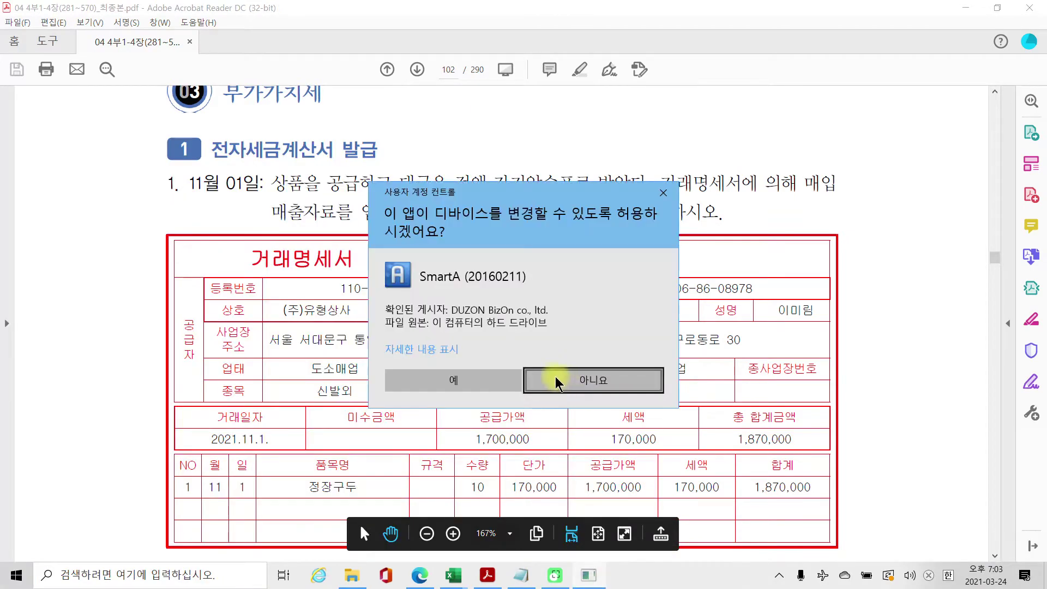
click(509, 377)
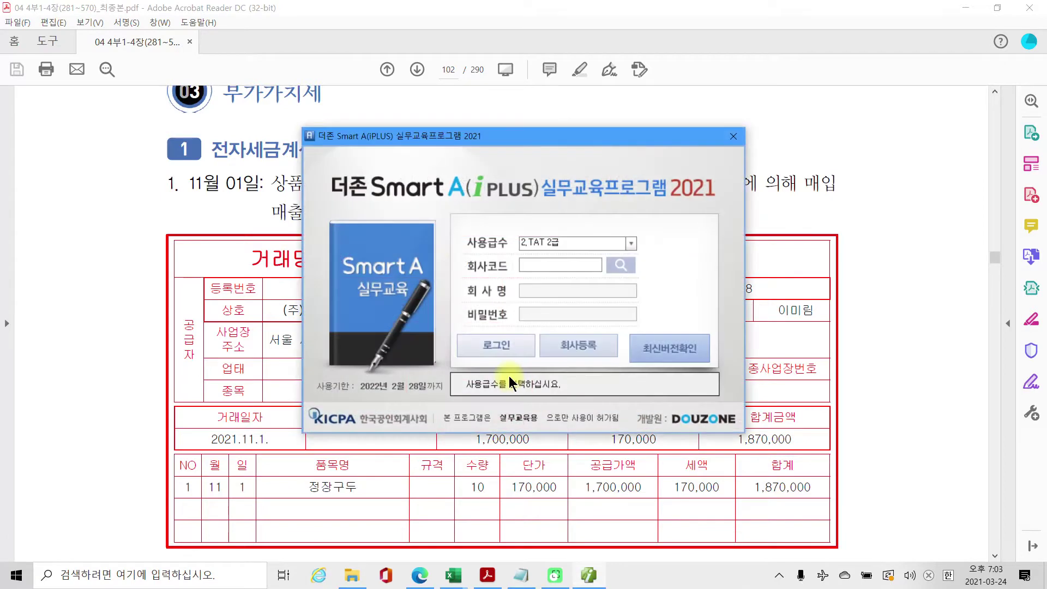
Step: Log in at level FAT 1급 with company 3200, (주)유형상사 [유형별연습]
click(632, 240)
click(577, 273)
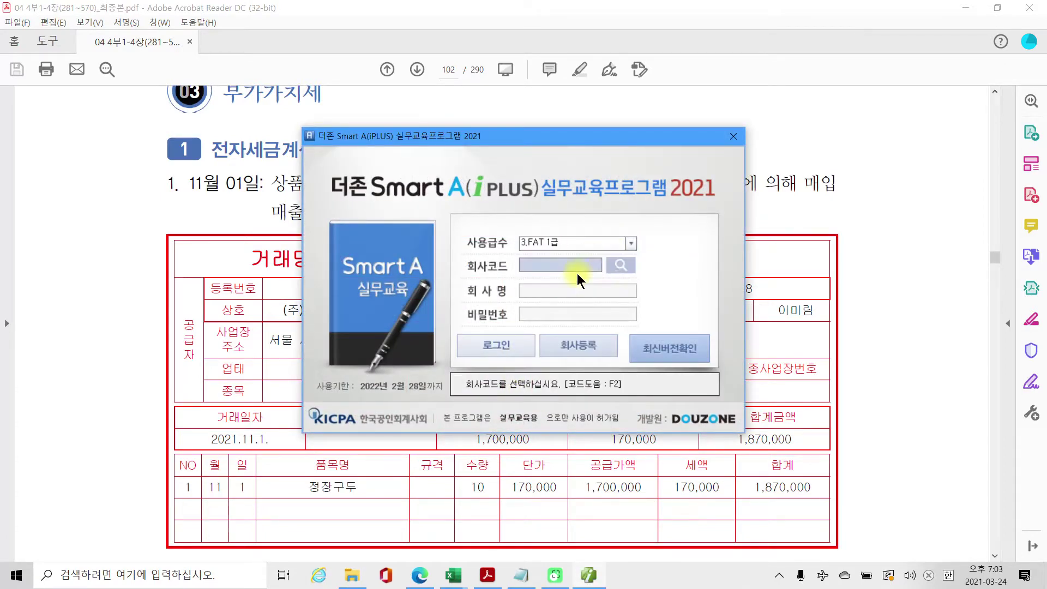
click(620, 265)
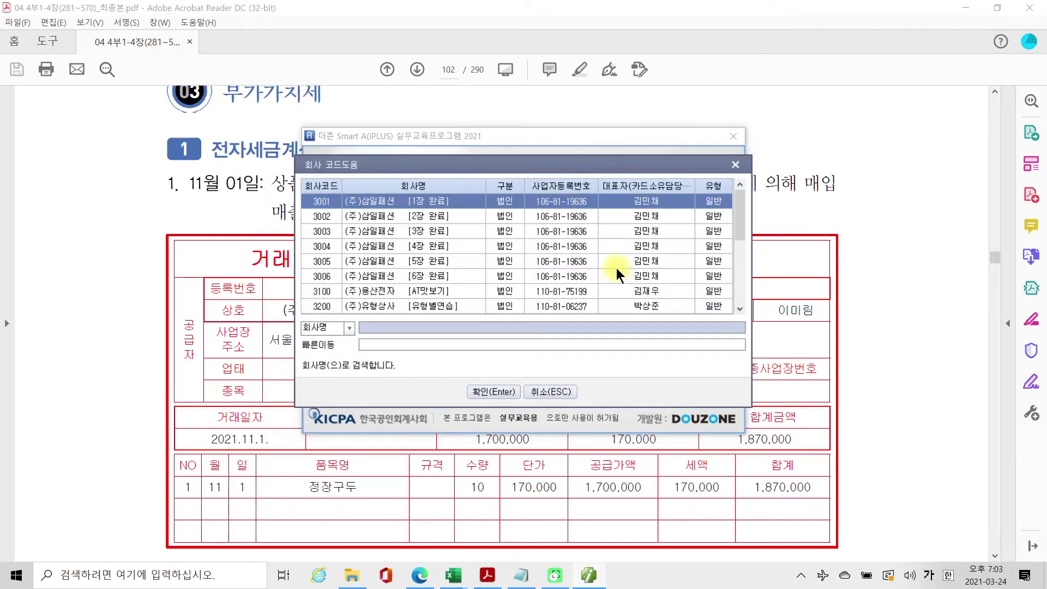
click(415, 306)
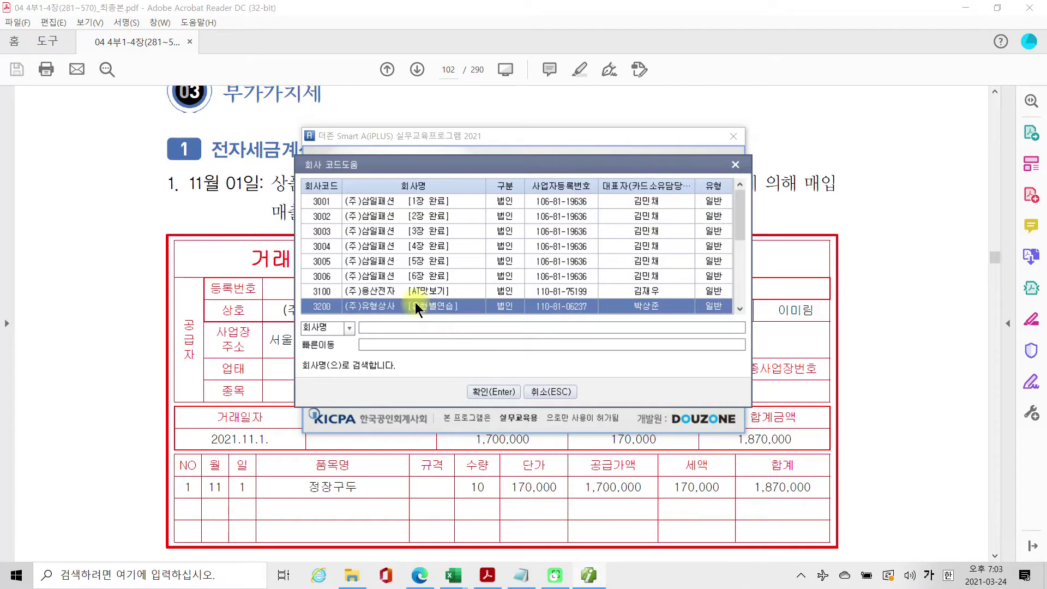
click(494, 390)
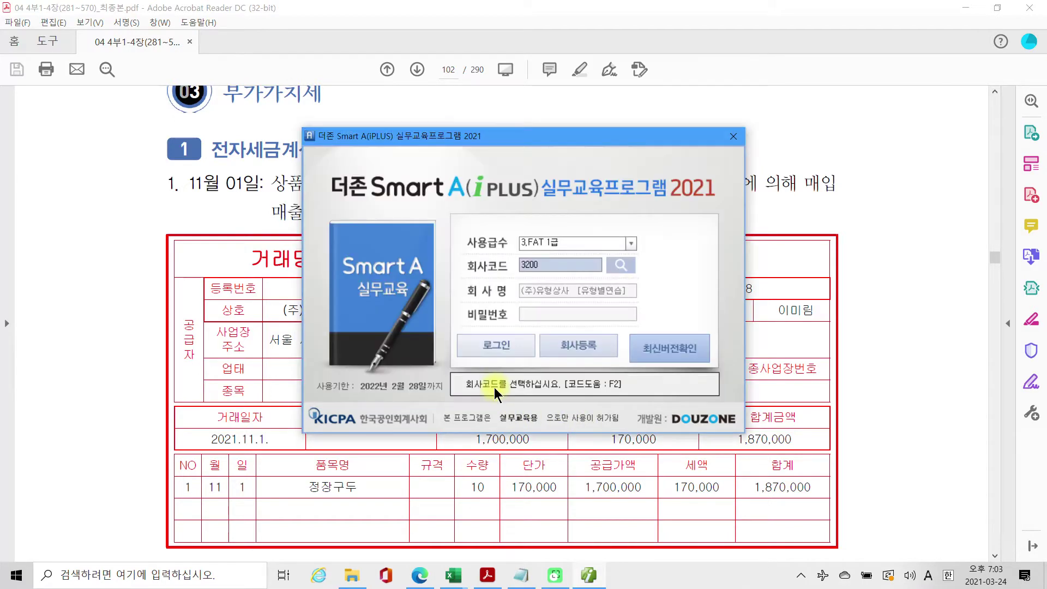
click(505, 345)
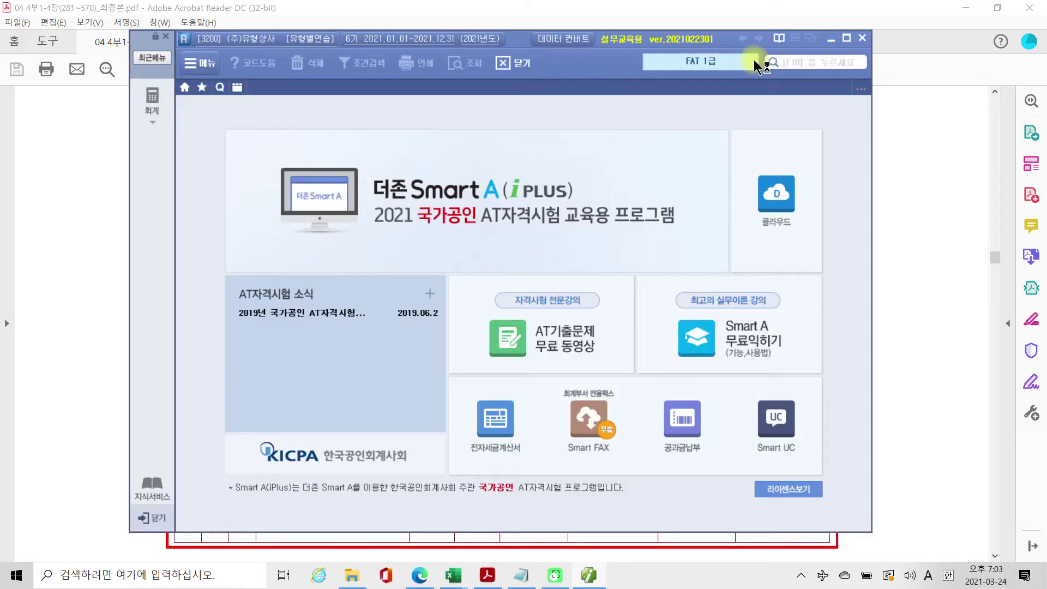
Step: Maximize the program window and open the 매입매출전표입력 screen
click(845, 38)
click(23, 73)
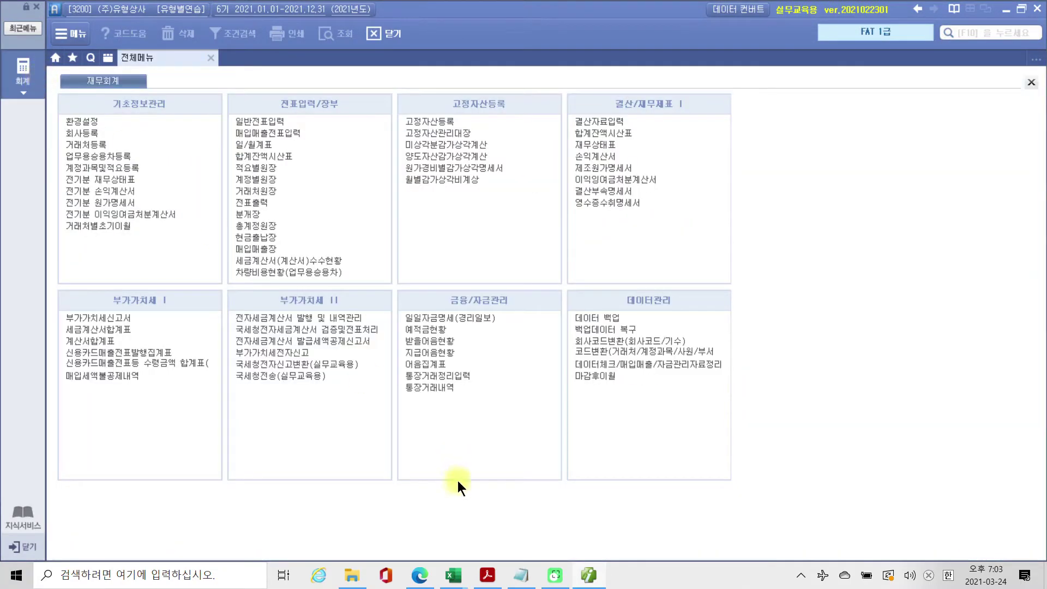
click(273, 136)
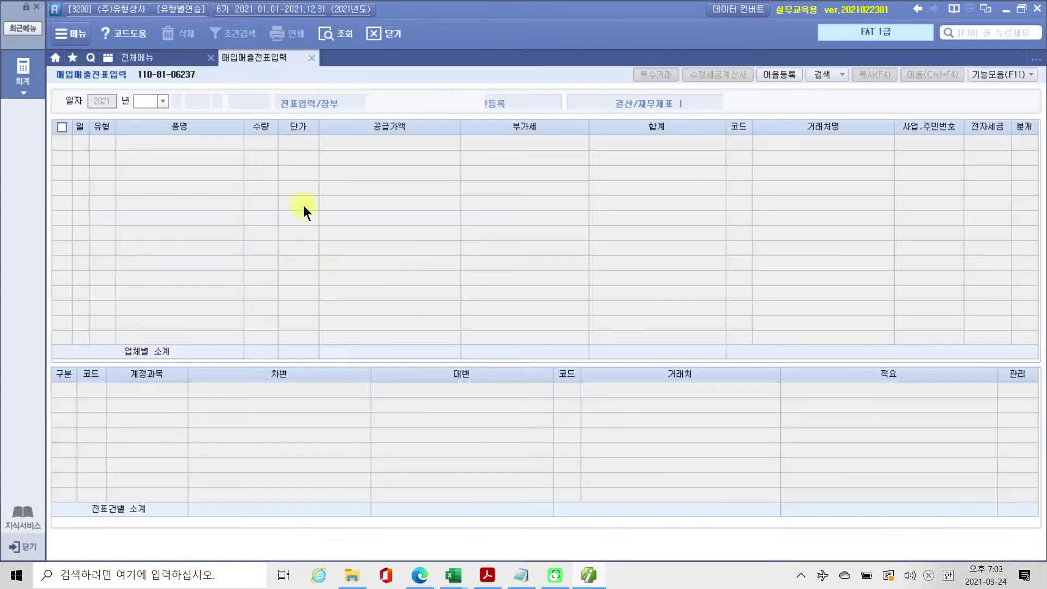
Step: Switch to the textbook PDF in Acrobat Reader and highlight the date 11월 01일 in problem 1
click(491, 576)
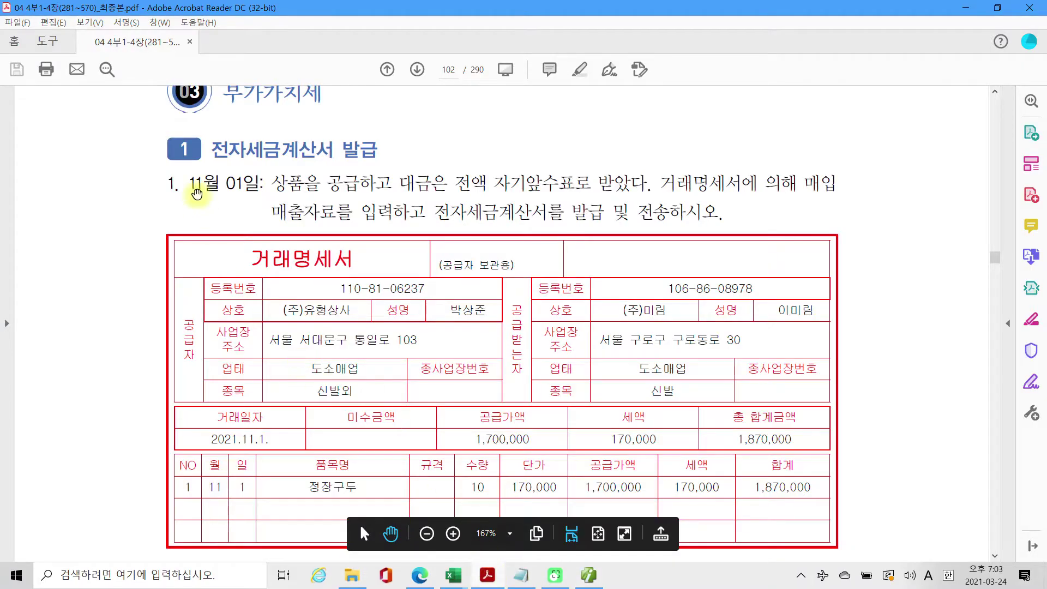
drag(189, 184, 238, 184)
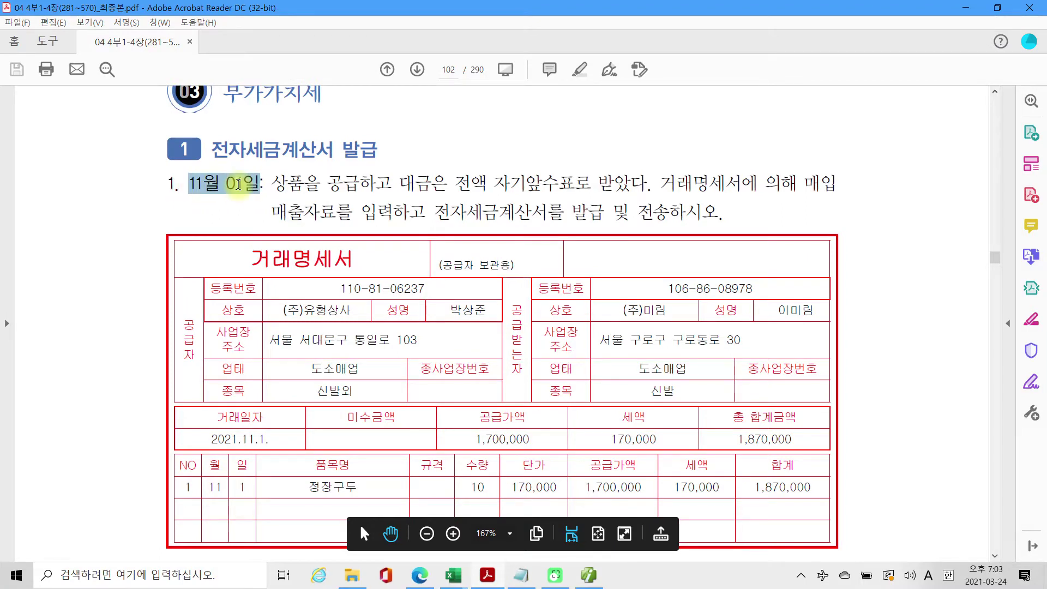
right_click(239, 185)
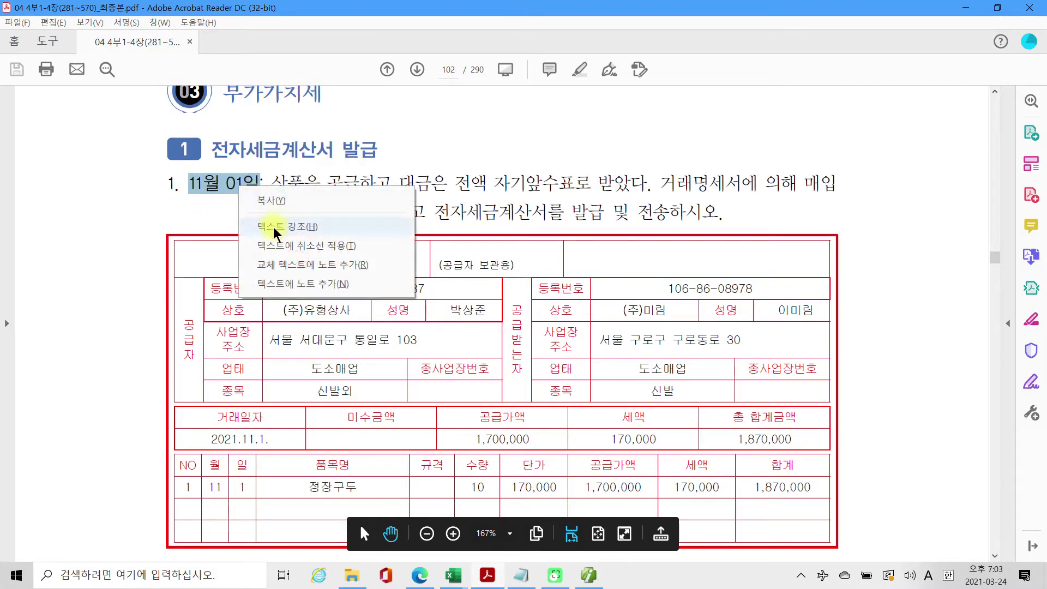
click(275, 230)
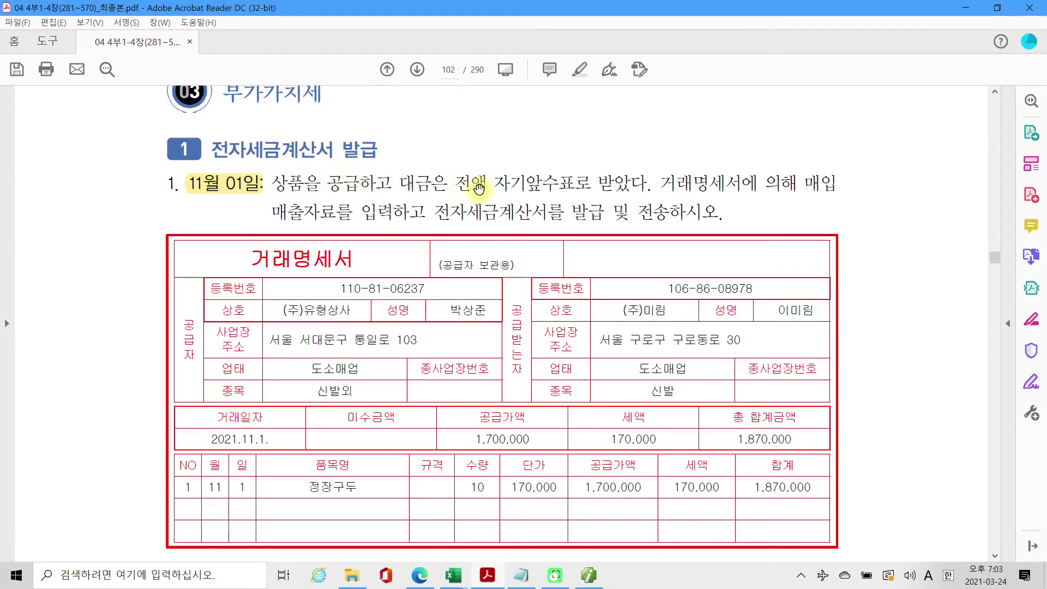
Step: Highlight 자기앞수표 and 전자세금계산서를 발급 및 전송하시오 in the text of problem 1
drag(494, 183, 570, 180)
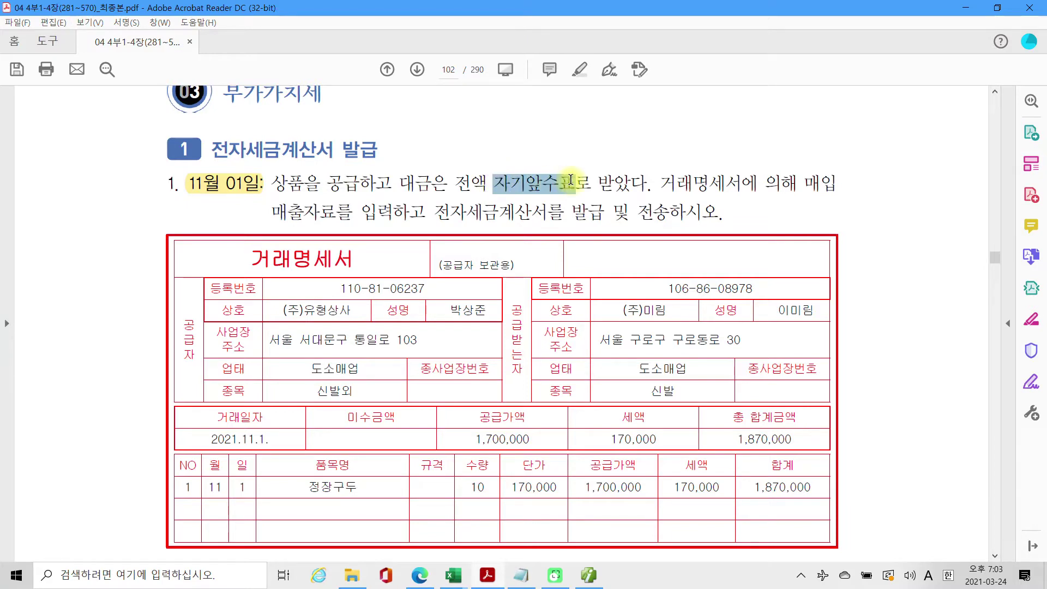
right_click(570, 180)
click(586, 221)
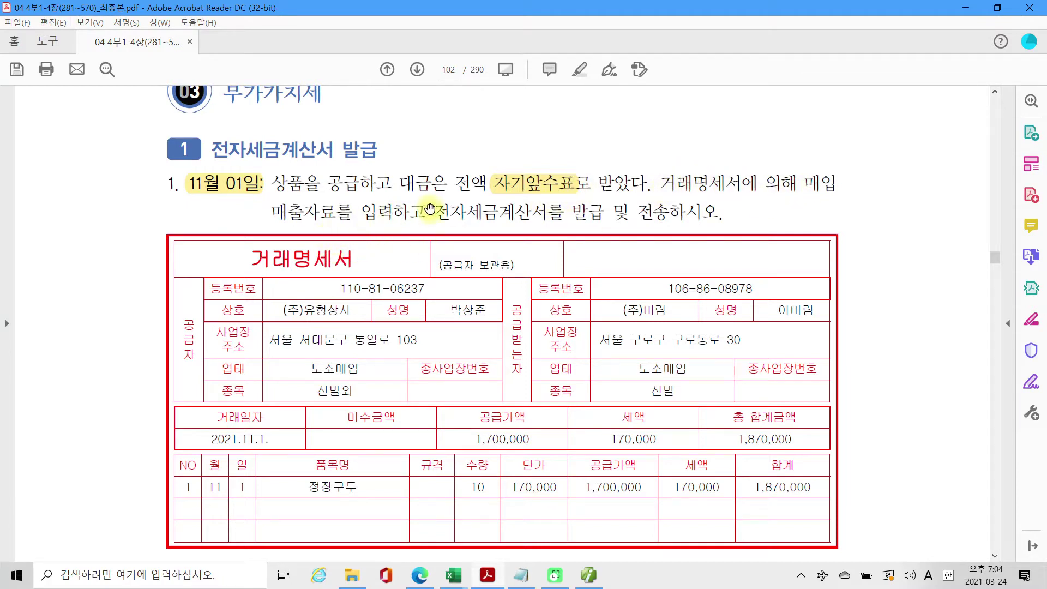
drag(445, 213, 721, 213)
right_click(687, 214)
click(714, 257)
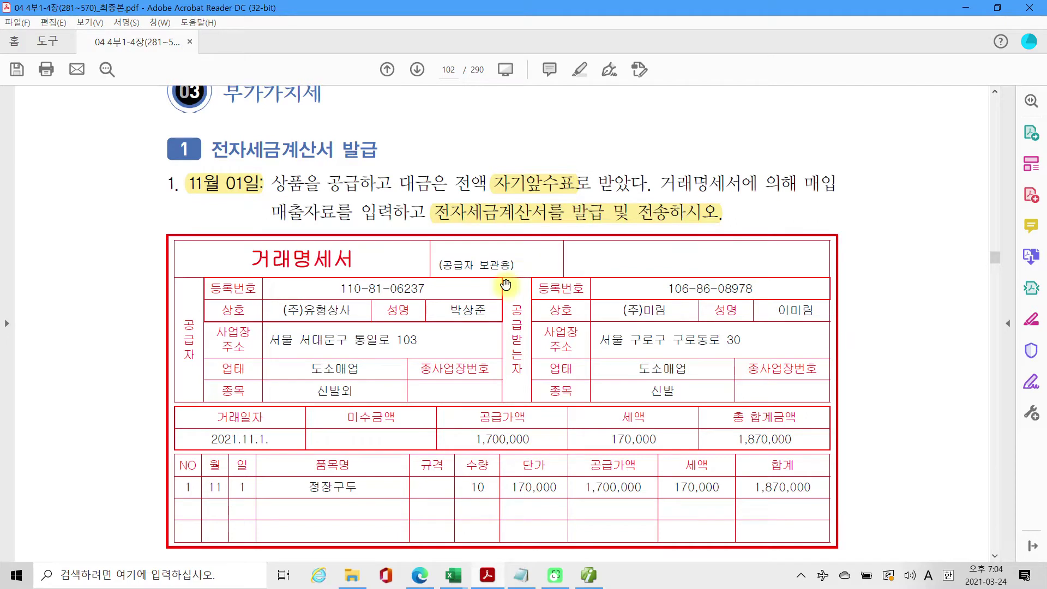
Step: Highlight the transaction date 2021.11.1. in the 거래명세서 of problem 1
scroll(506, 284, down, 3)
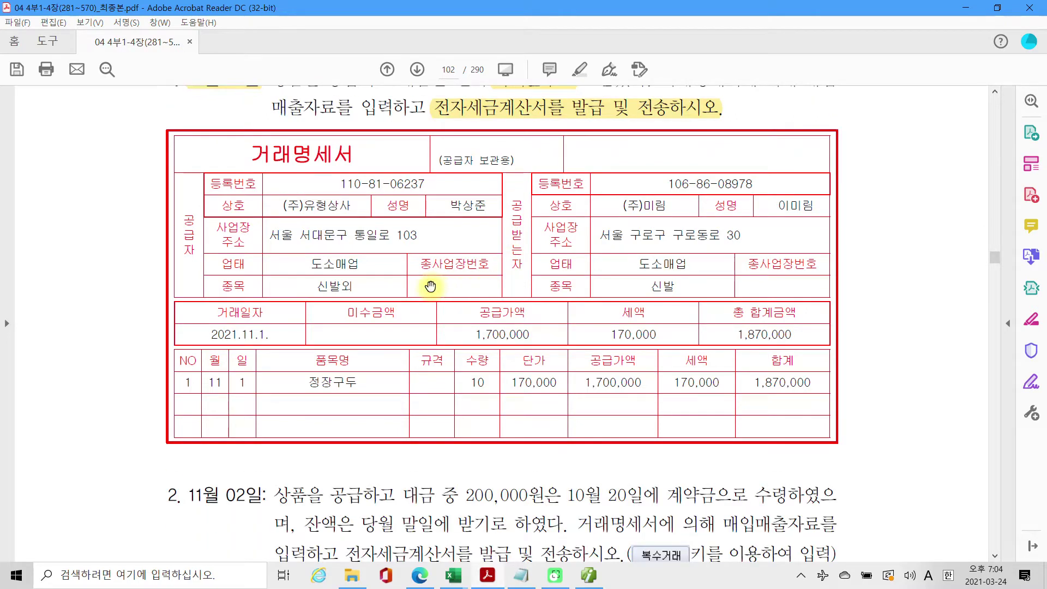
scroll(428, 284, up, 1)
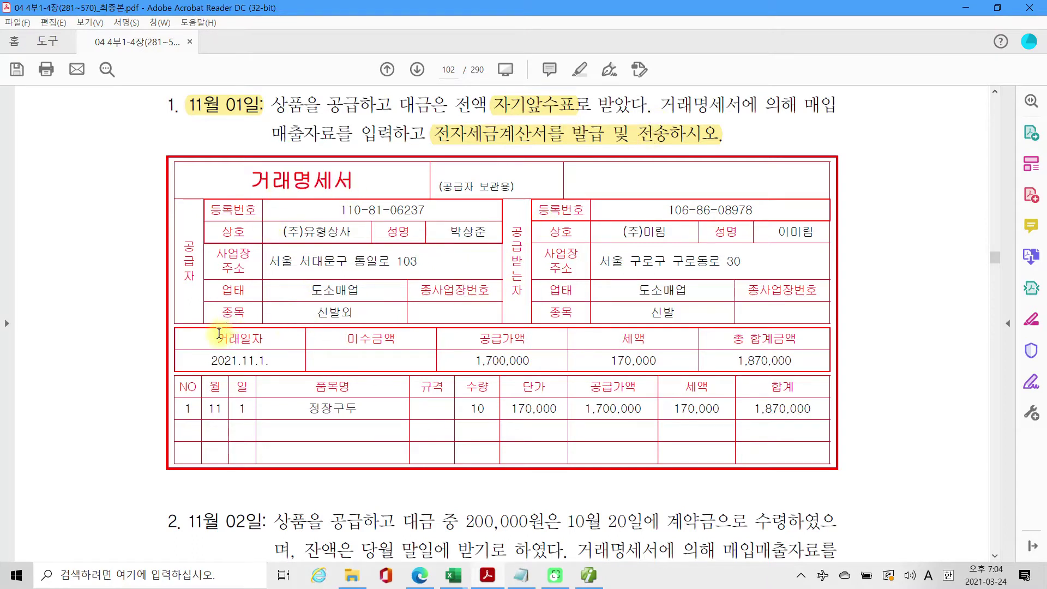
drag(208, 357, 267, 360)
right_click(252, 361)
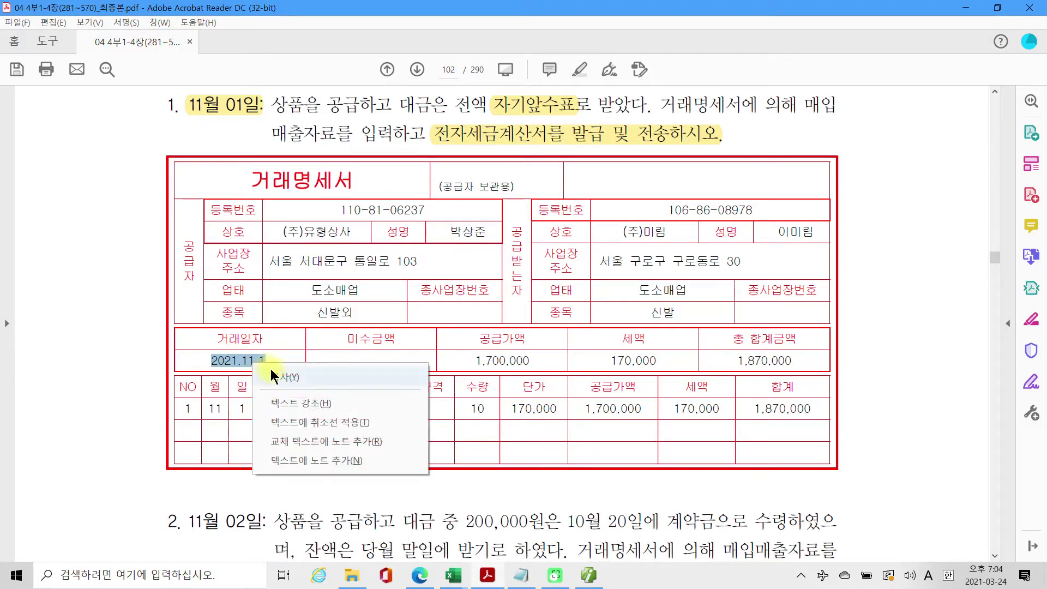
click(291, 403)
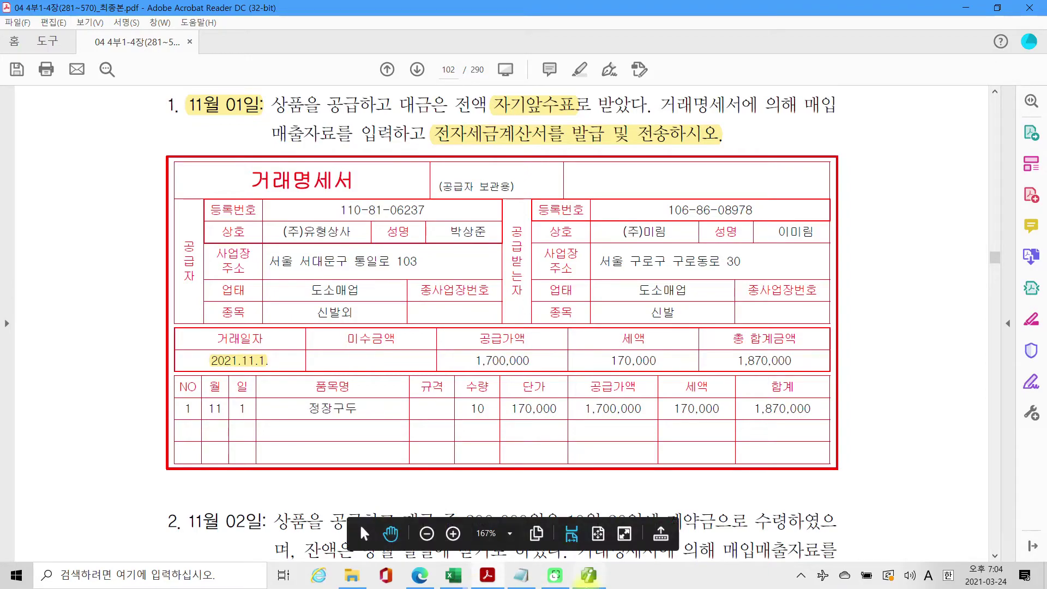
Step: Switch back to Smart A, set the voucher date to 11월 01일, and choose sales type 11. 과세 for the entry
click(588, 575)
text(11)
key(Return)
text(1)
key(Return)
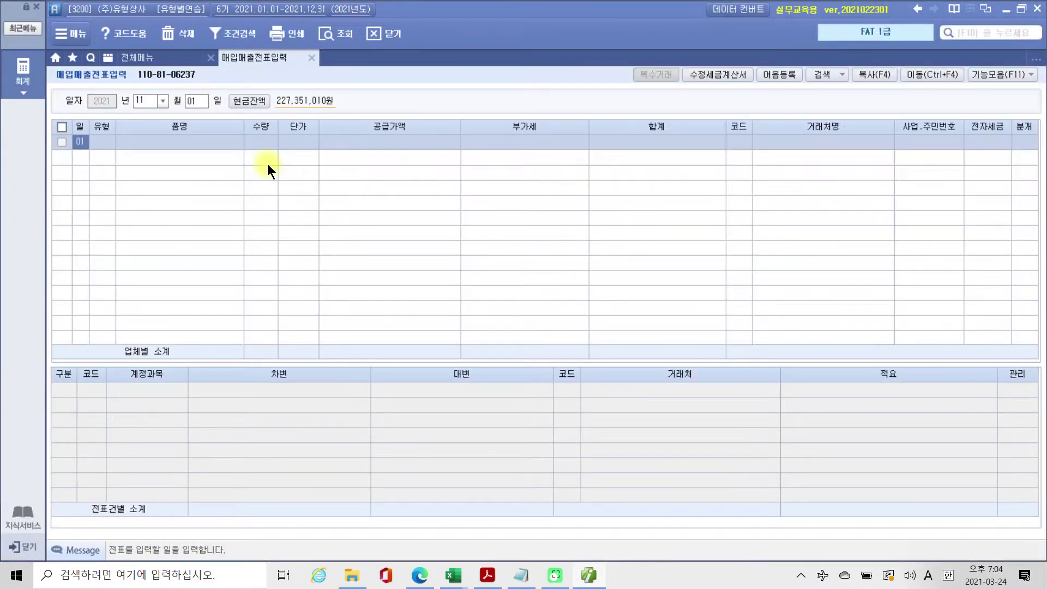
key(Return)
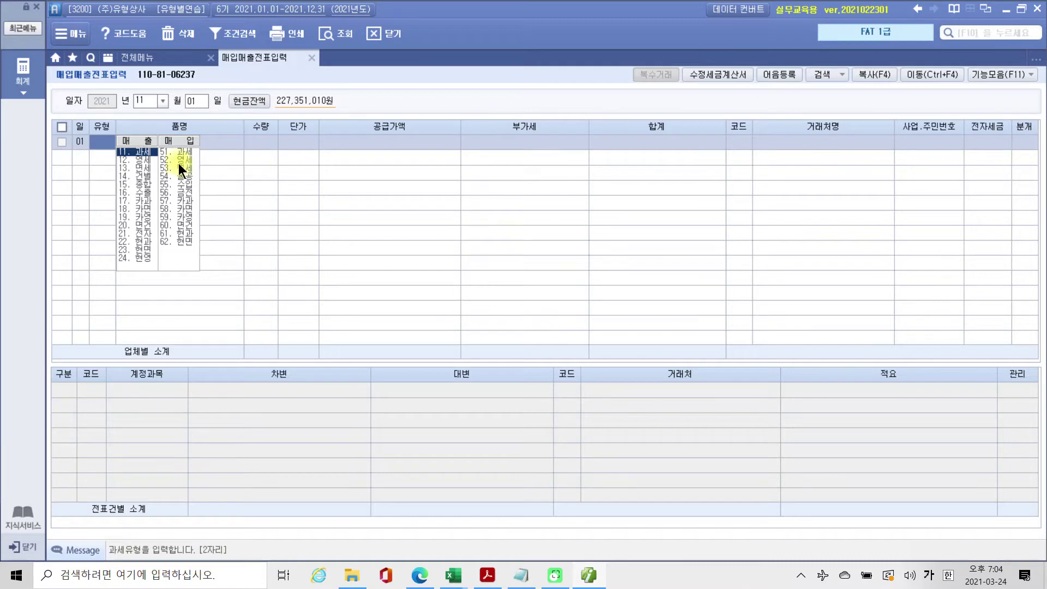
click(142, 151)
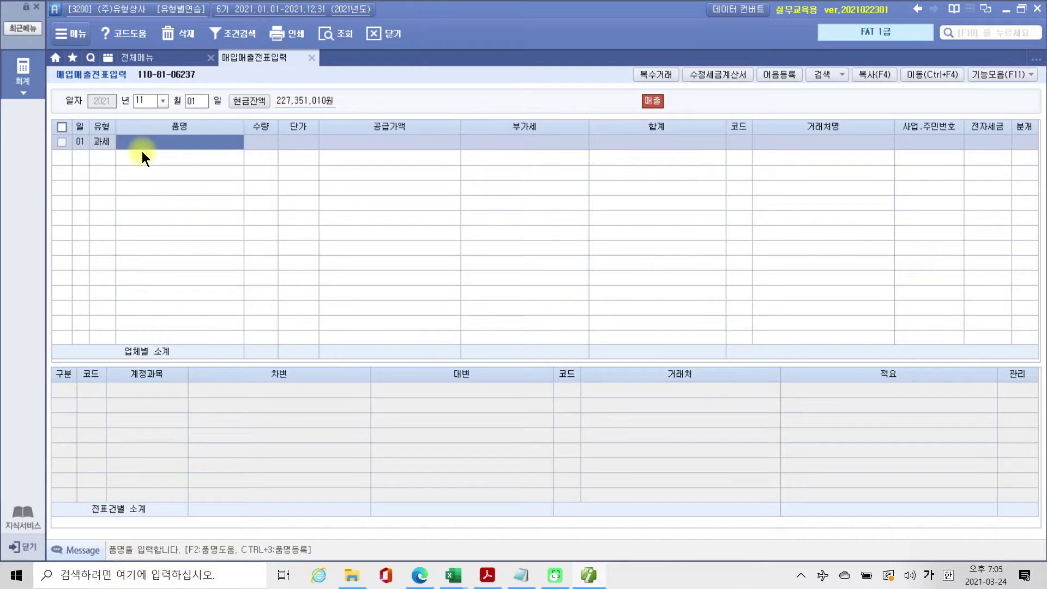
Step: Check the item on the PDF's 거래명세서 and enter 정장구두 as the voucher's item name
click(488, 575)
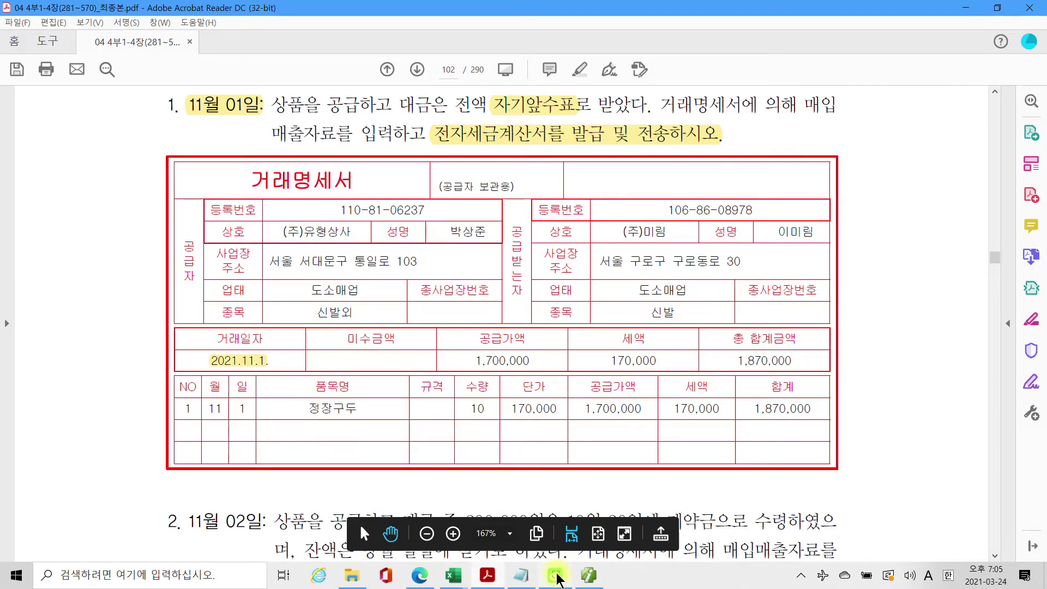
click(587, 575)
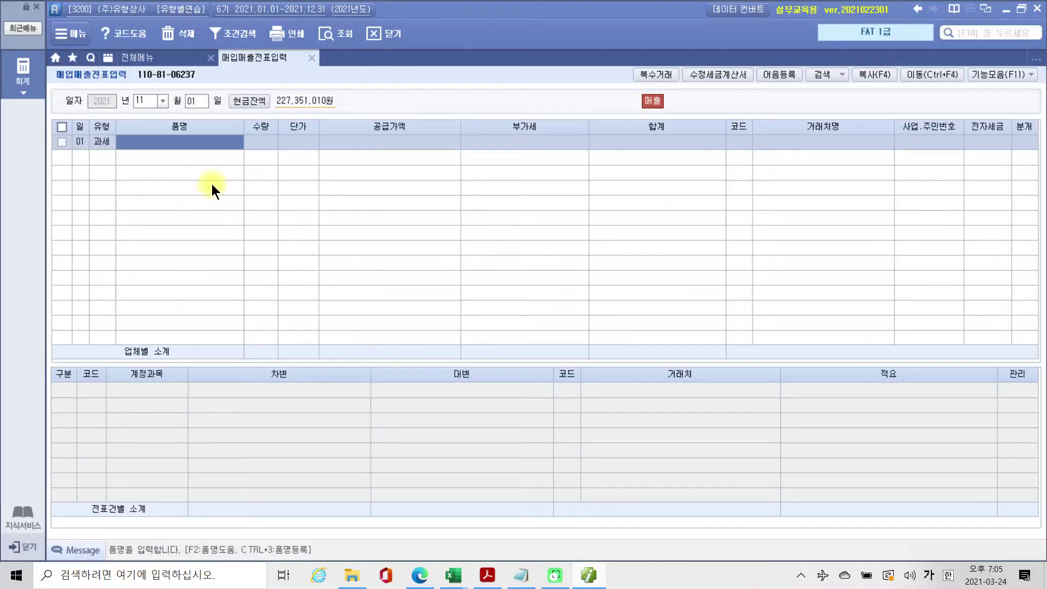
text(정장구두)
key(Return)
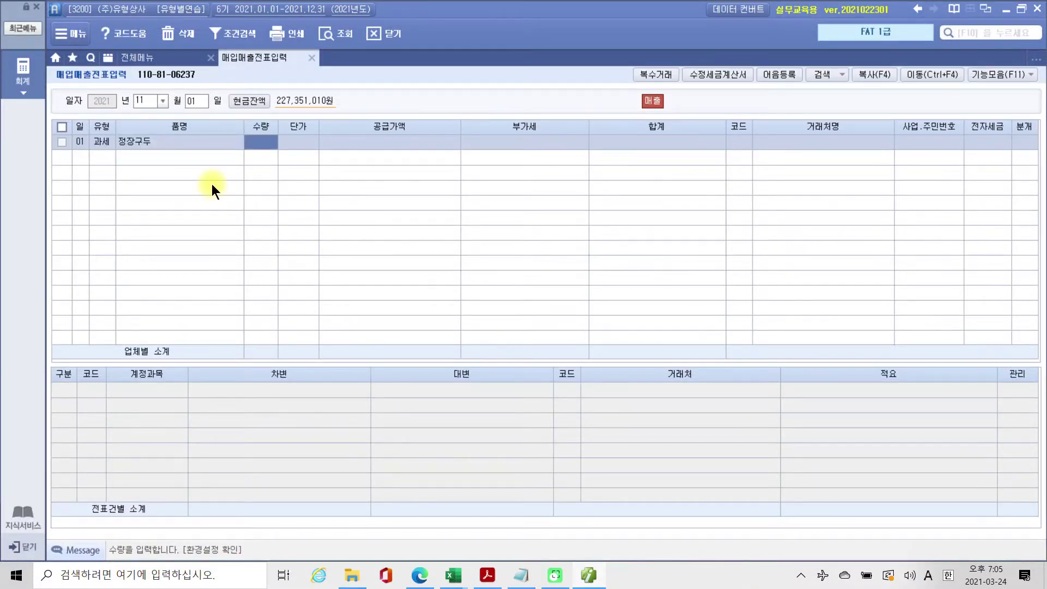
Step: Enter quantity 10 and unit price 170,000 from the PDF's 거래명세서, and accept the calculated supply value and VAT
click(587, 576)
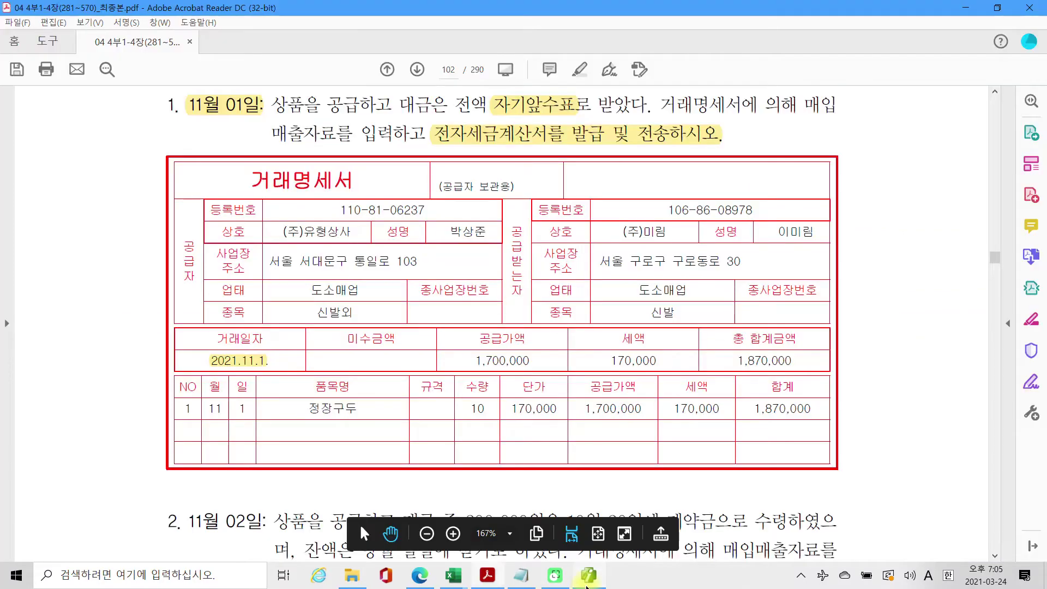
click(588, 584)
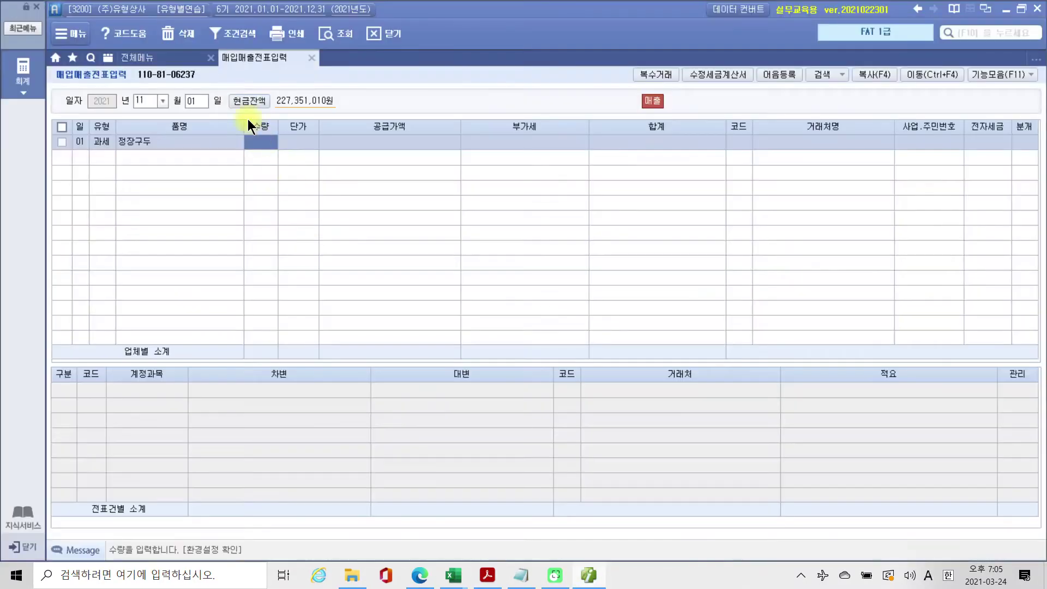
text(10)
key(Return)
text(1700000)
key(Return)
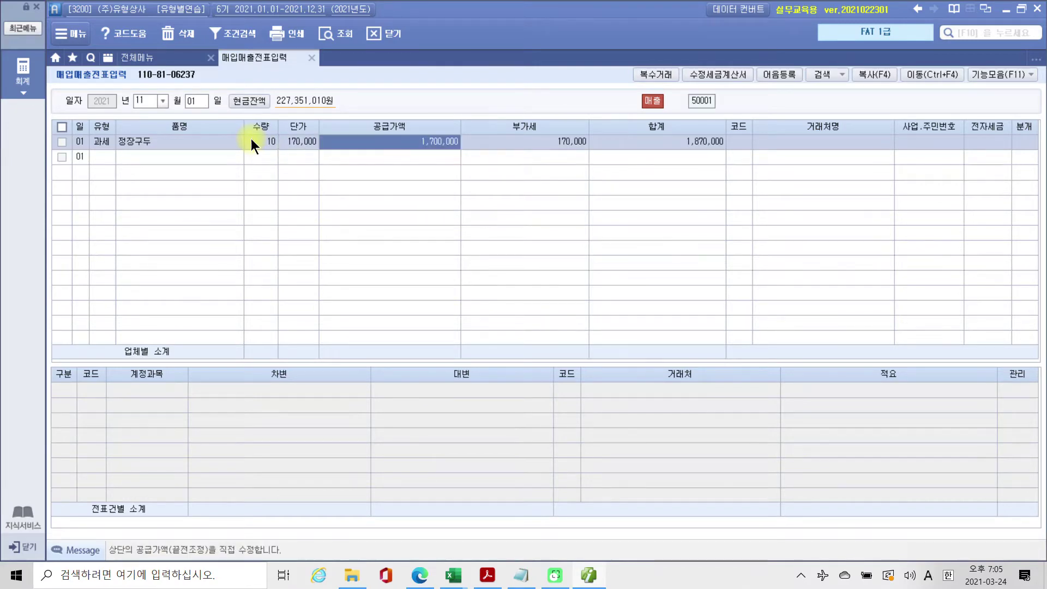
key(Return)
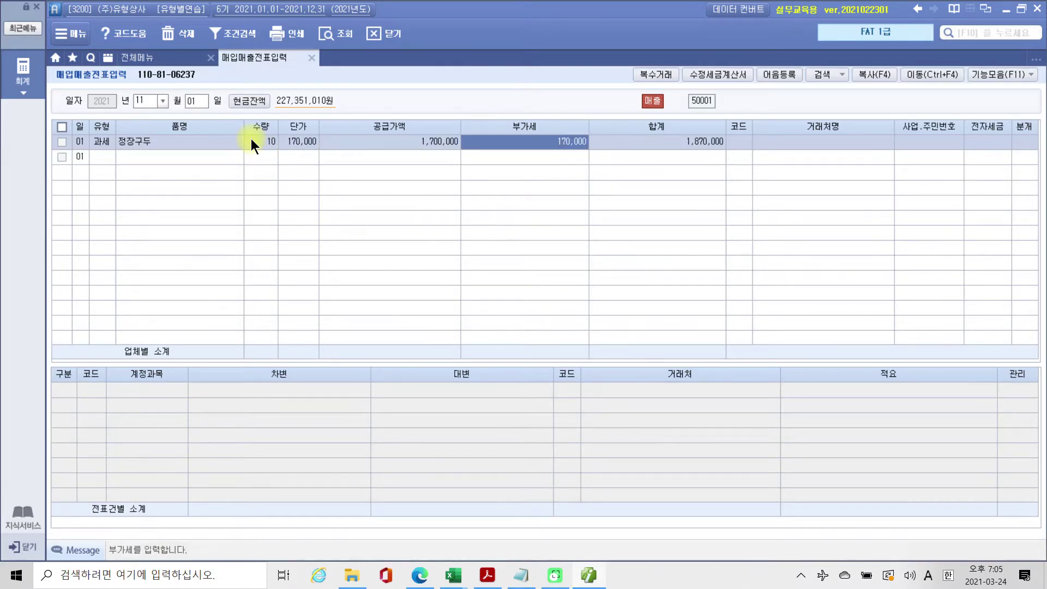
key(Return)
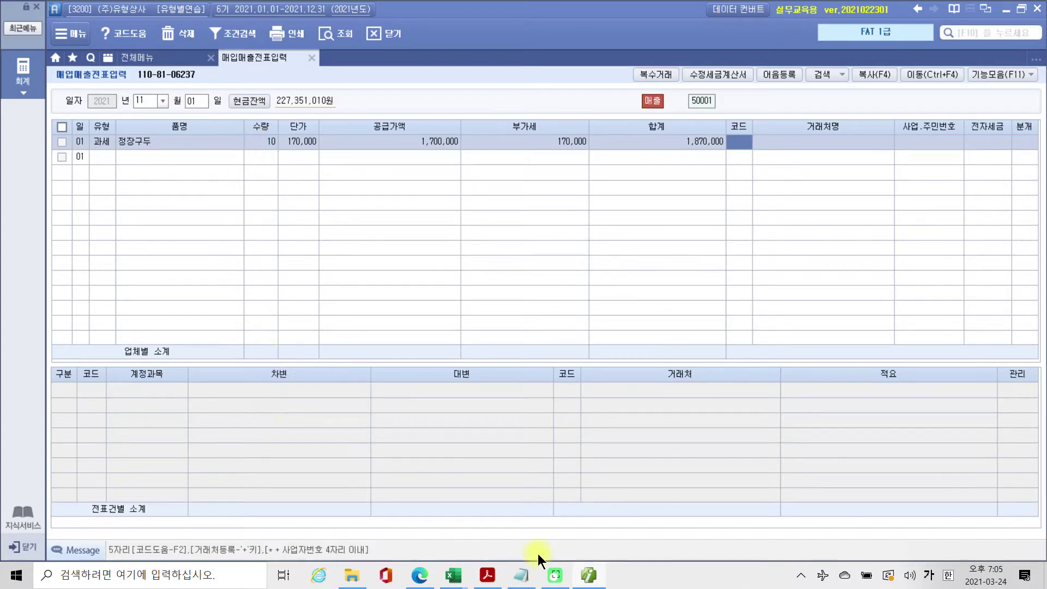
mouse_move(584, 575)
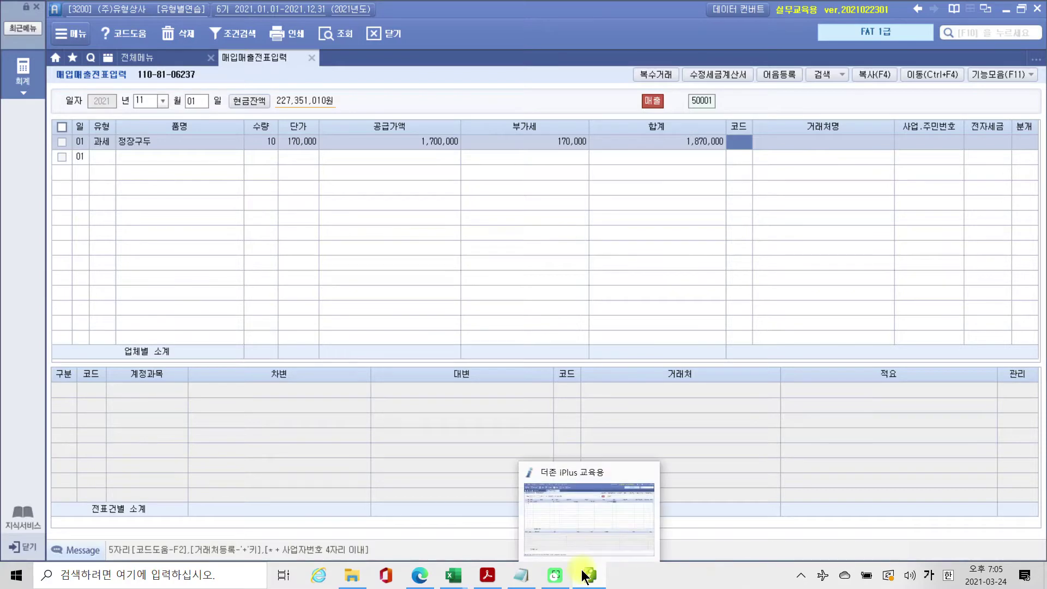
Step: Check the buyer on the PDF's 거래명세서 and enter (주)미림 as the voucher's customer in Smart A
click(584, 575)
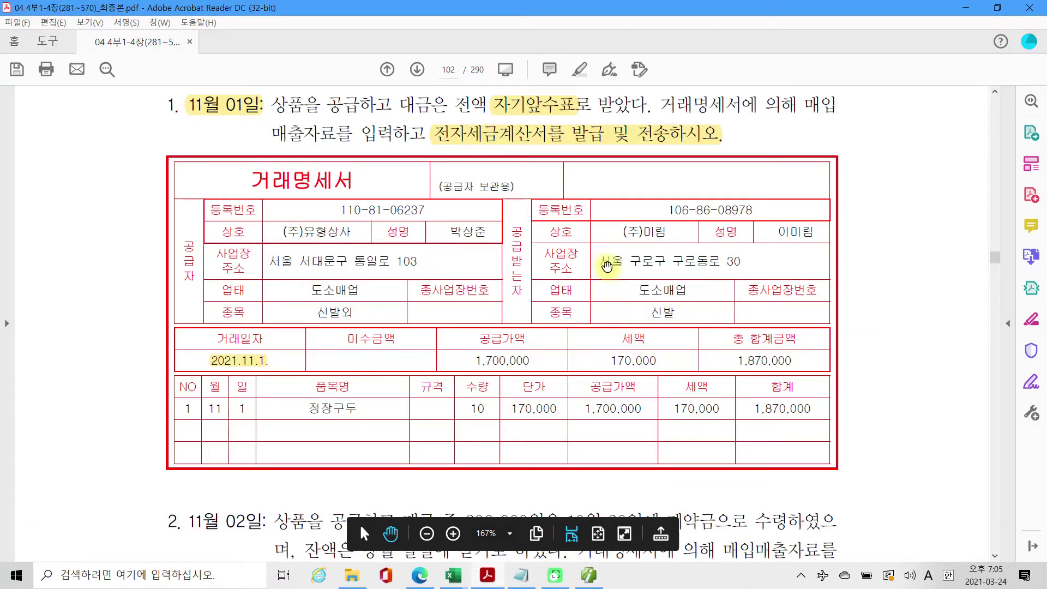
mouse_move(602, 220)
mouse_down()
mouse_move(621, 239)
mouse_move(680, 240)
mouse_up()
mouse_move(506, 224)
mouse_down()
mouse_move(502, 248)
mouse_move(545, 240)
mouse_move(500, 207)
mouse_move(597, 232)
mouse_up()
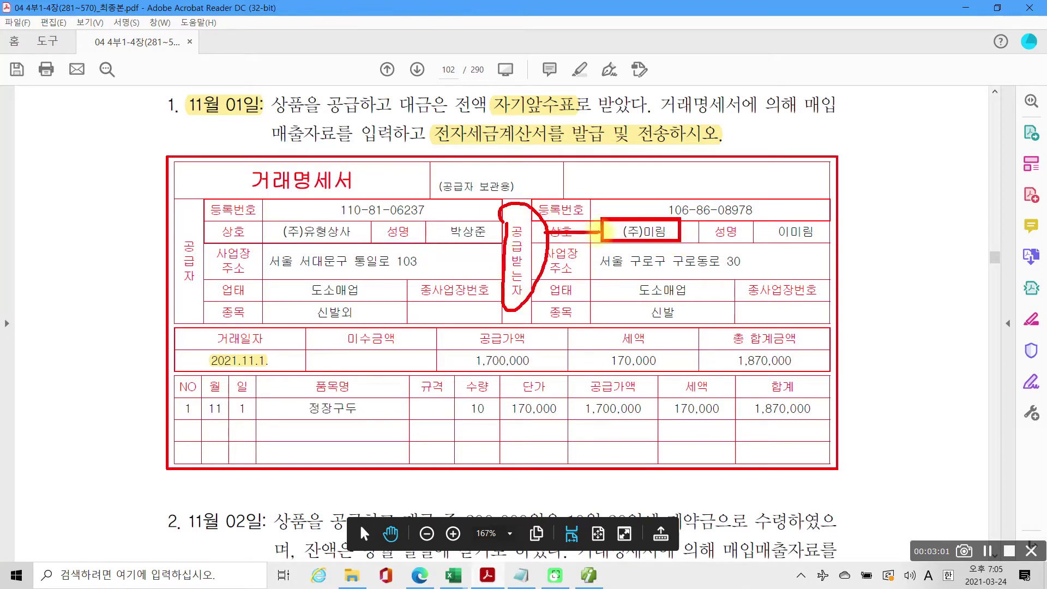
key(Escape)
click(593, 575)
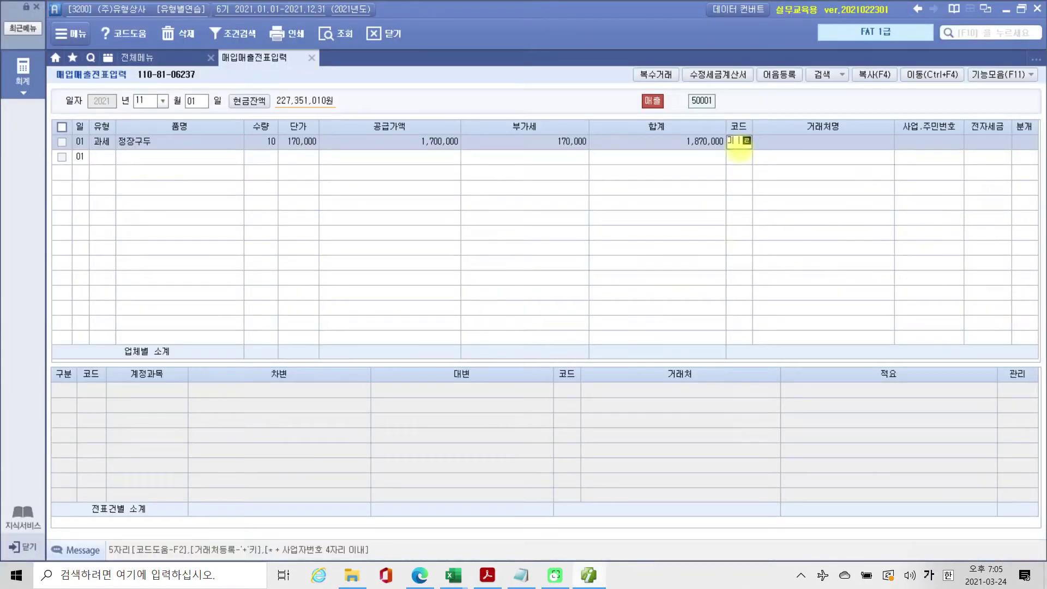
key(Return)
click(739, 146)
text(미림)
key(Return)
key(Return)
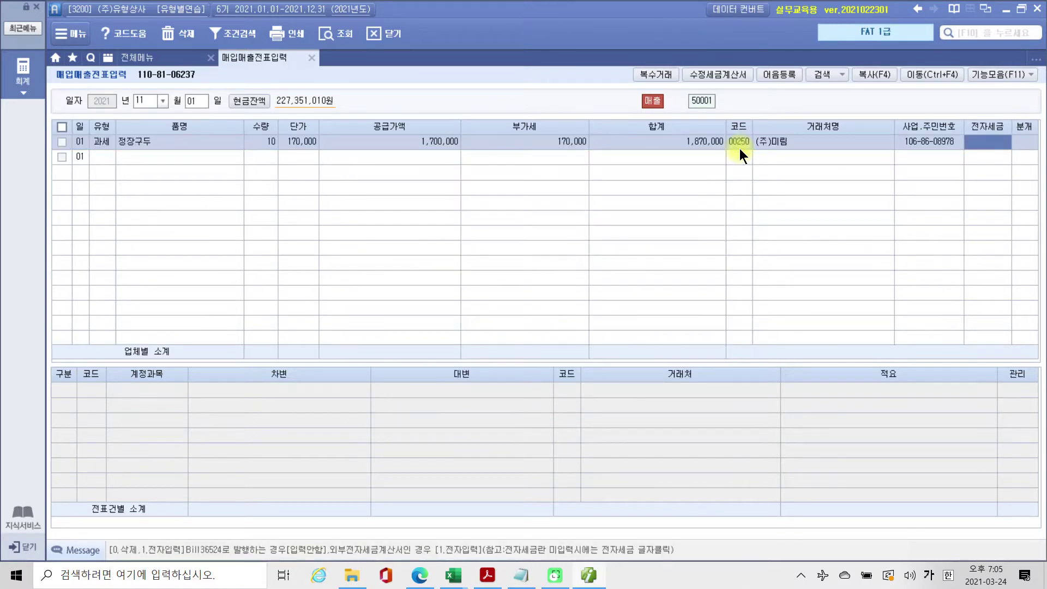
Step: Leave the 전자세금 field blank and set the voucher's 분개 type to 1 현금
key(Return)
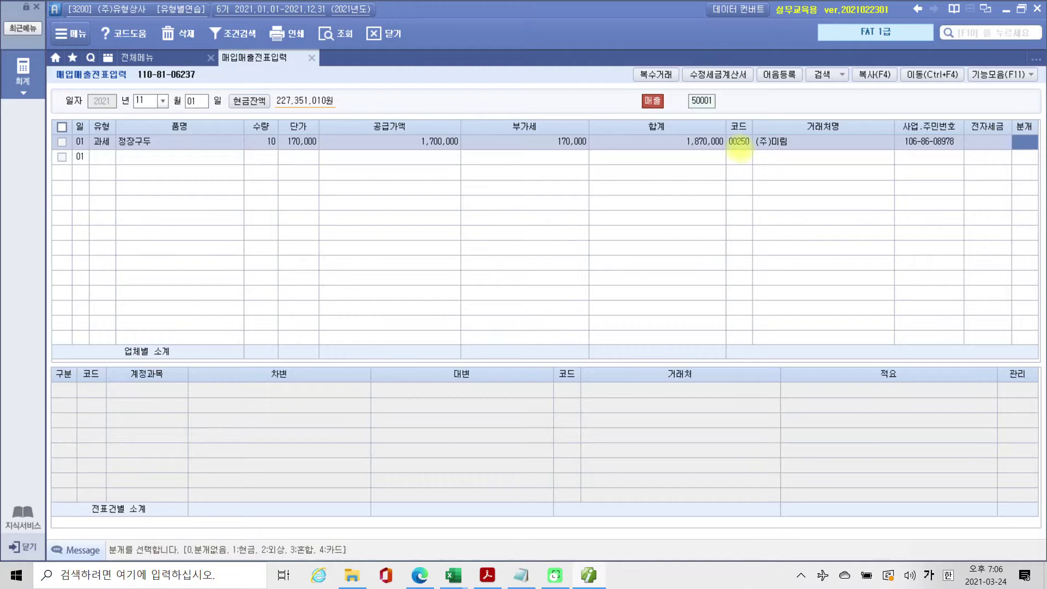
mouse_move(241, 567)
mouse_down()
mouse_move(264, 537)
mouse_move(266, 565)
mouse_up()
drag(109, 569, 201, 562)
drag(262, 465, 254, 507)
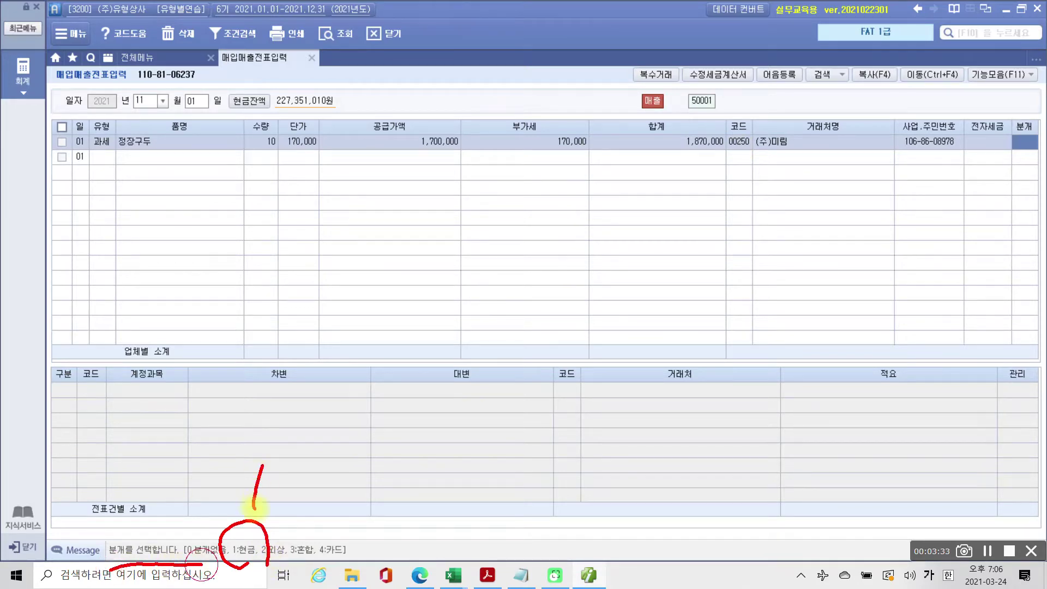
key(Escape)
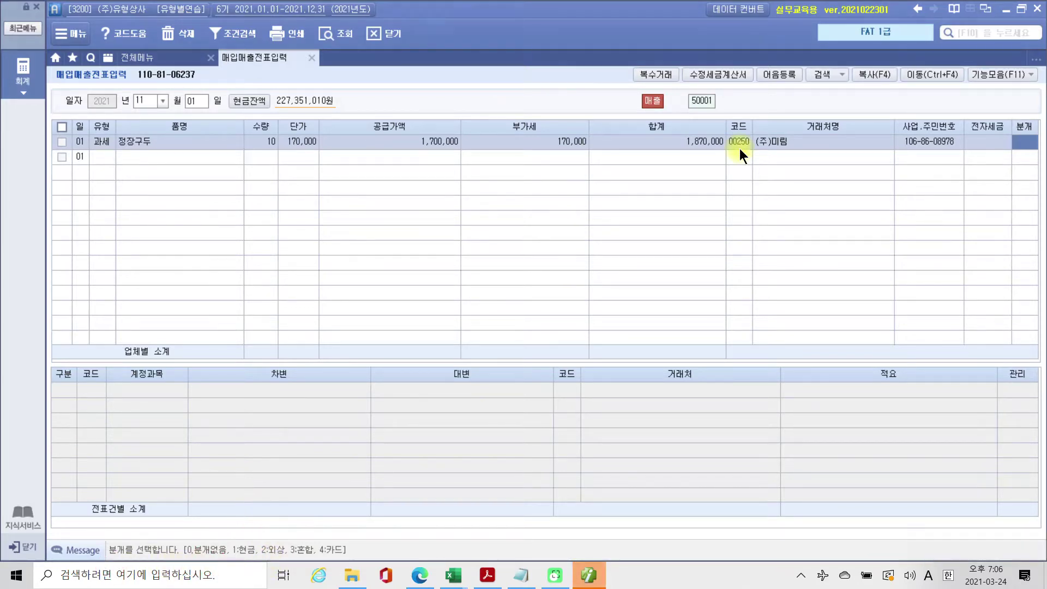
key(super+a)
key(super+a)
text(1)
key(Return)
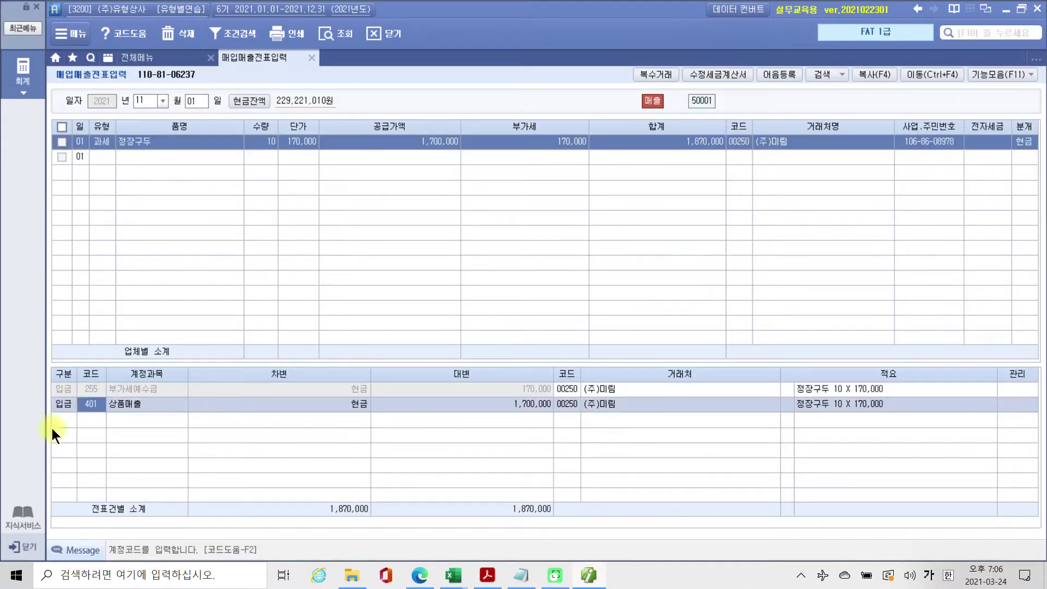
Step: Review the 부가세예수금 and 상품매출 journal lines, their credit amounts, and the debit subtotal of the voucher
click(120, 390)
click(118, 404)
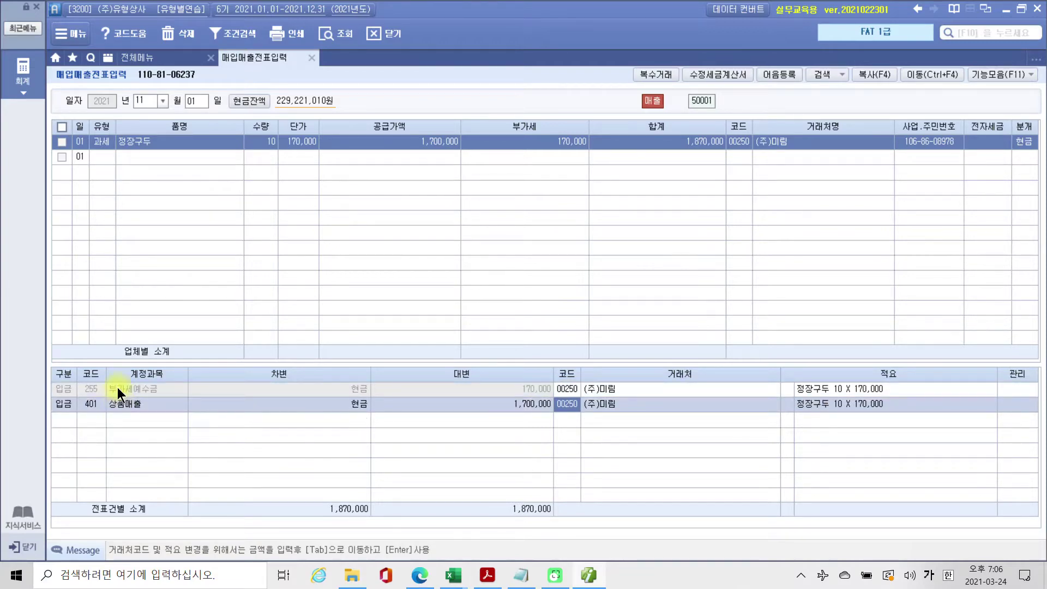
click(116, 390)
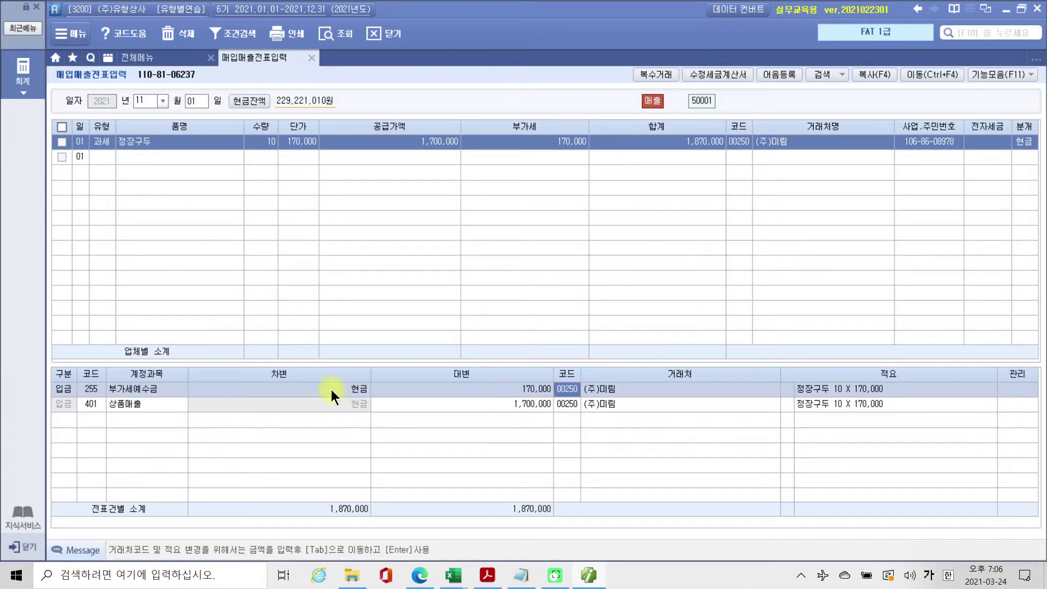
click(121, 406)
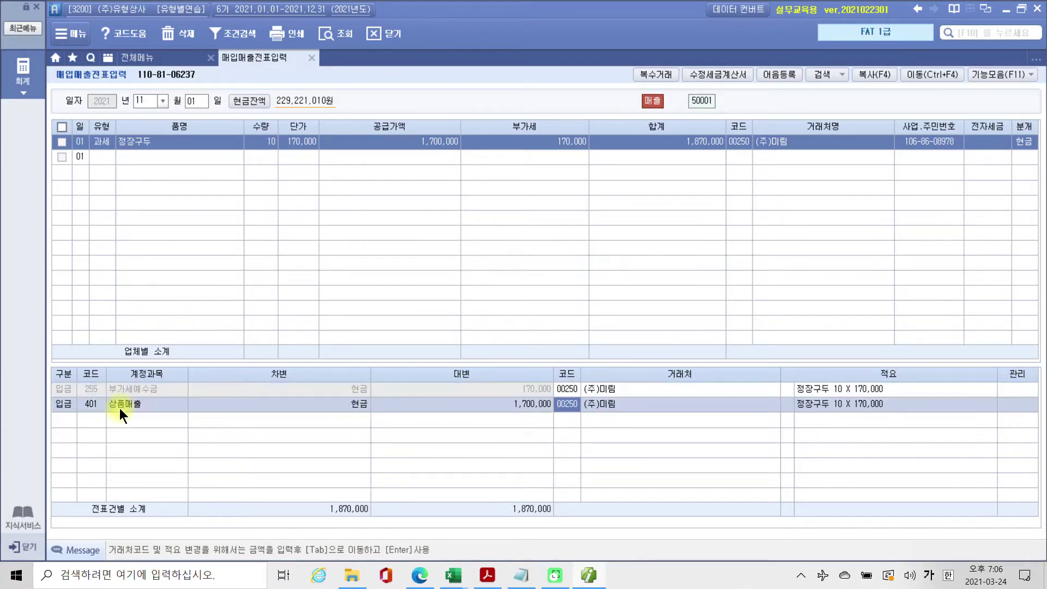
click(336, 390)
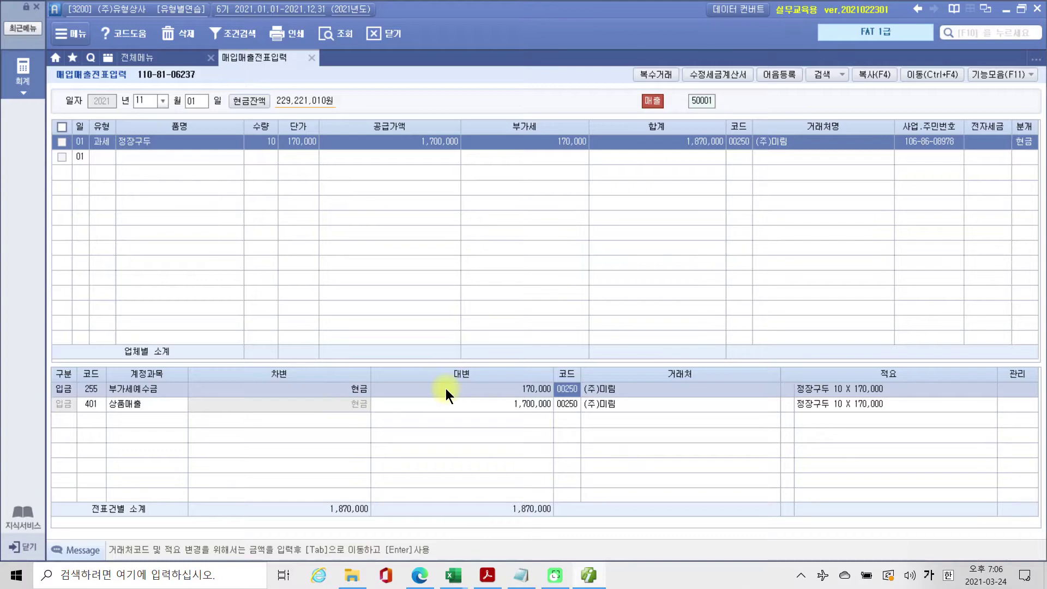
click(441, 404)
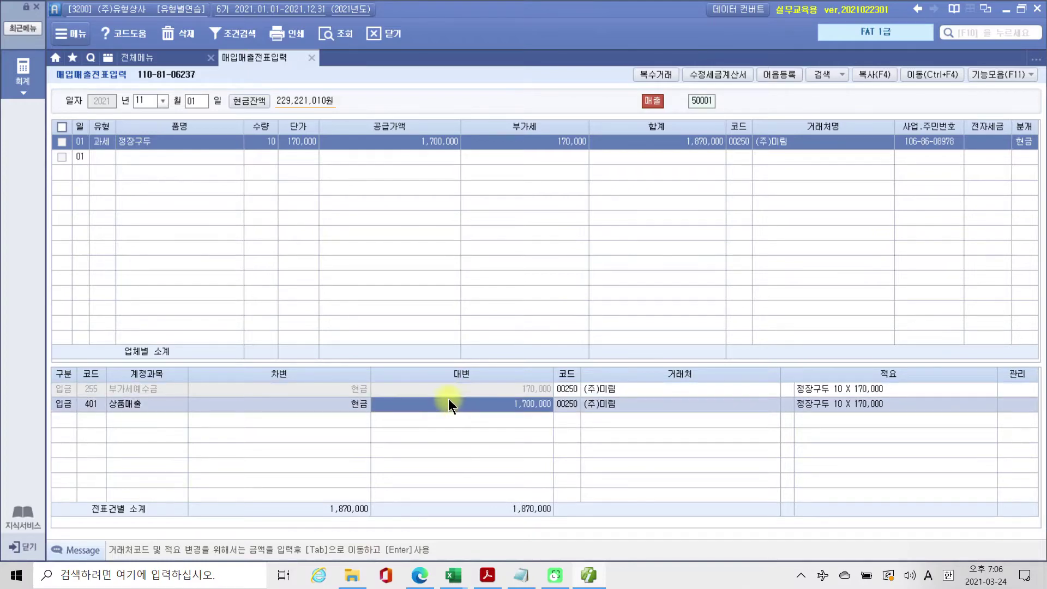
drag(482, 377, 561, 396)
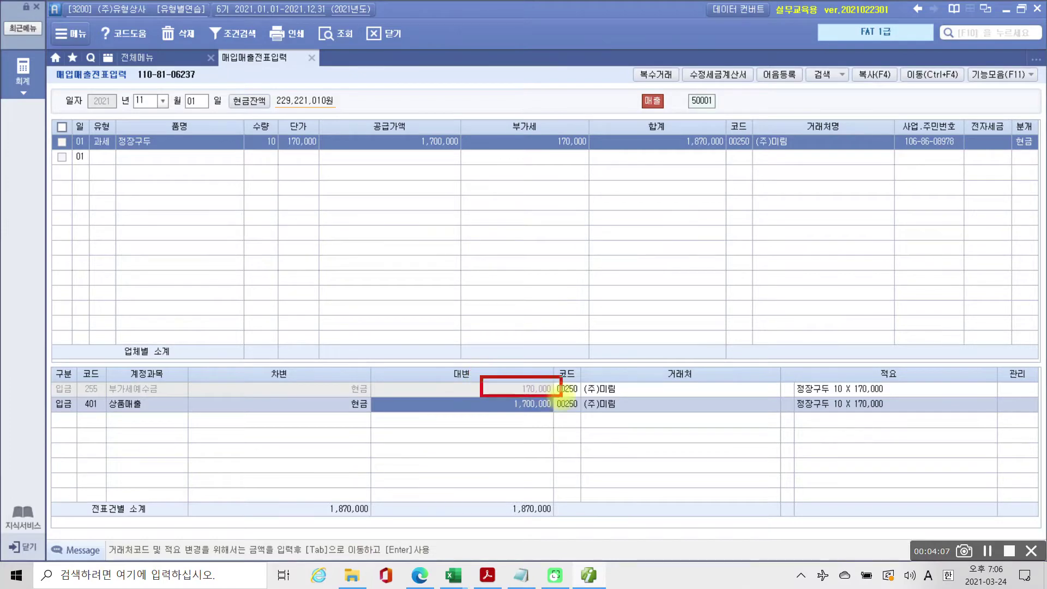
drag(58, 396, 189, 399)
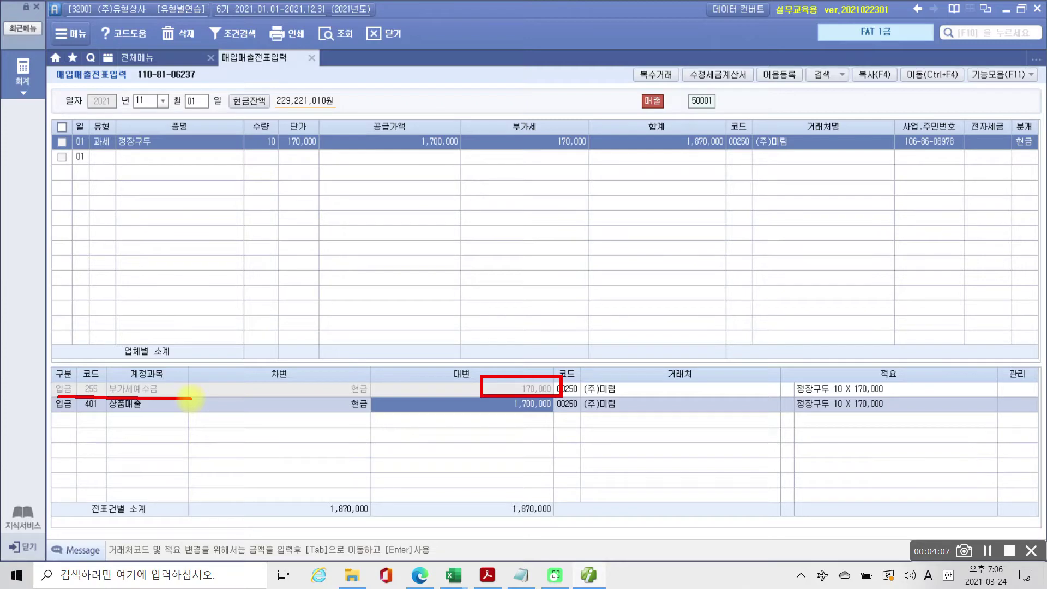
drag(64, 420, 165, 416)
drag(477, 422, 567, 417)
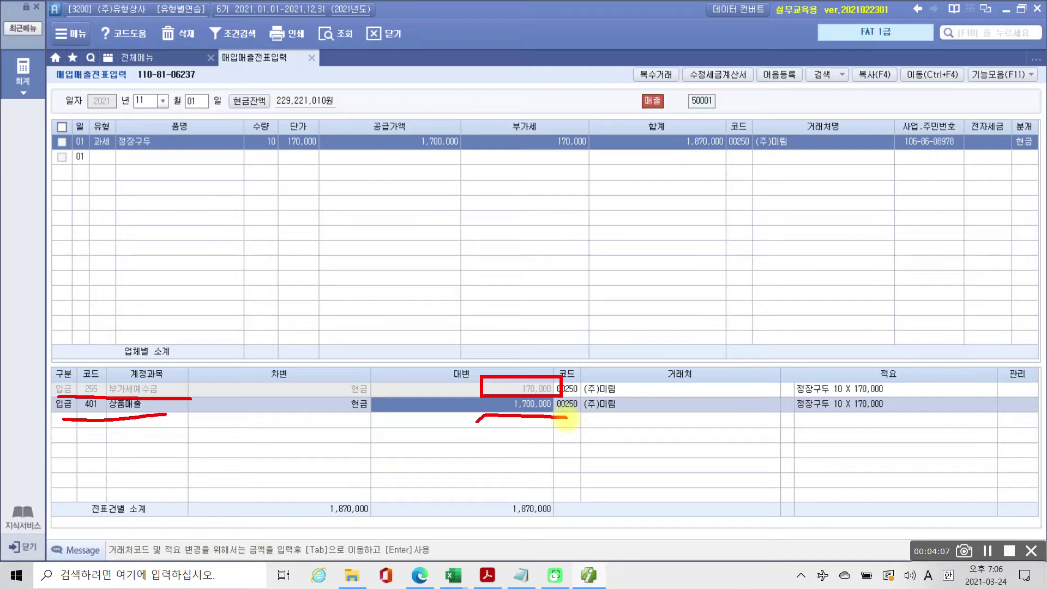
drag(341, 525, 352, 530)
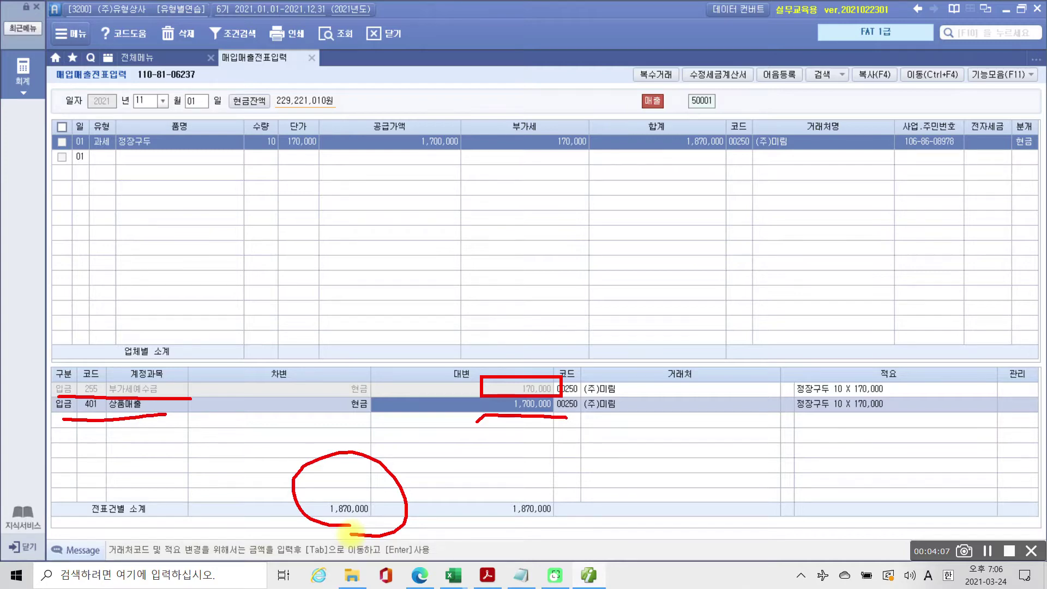
key(Escape)
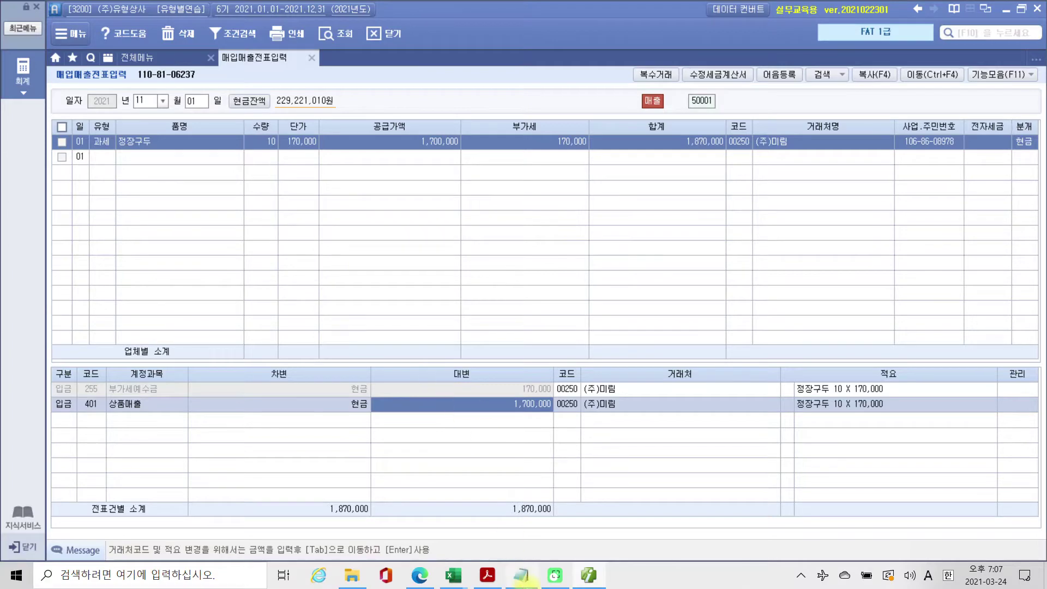
Step: Open 전자세금계산서 발행 및 내역관리 from the 부가가치세 II group
click(25, 82)
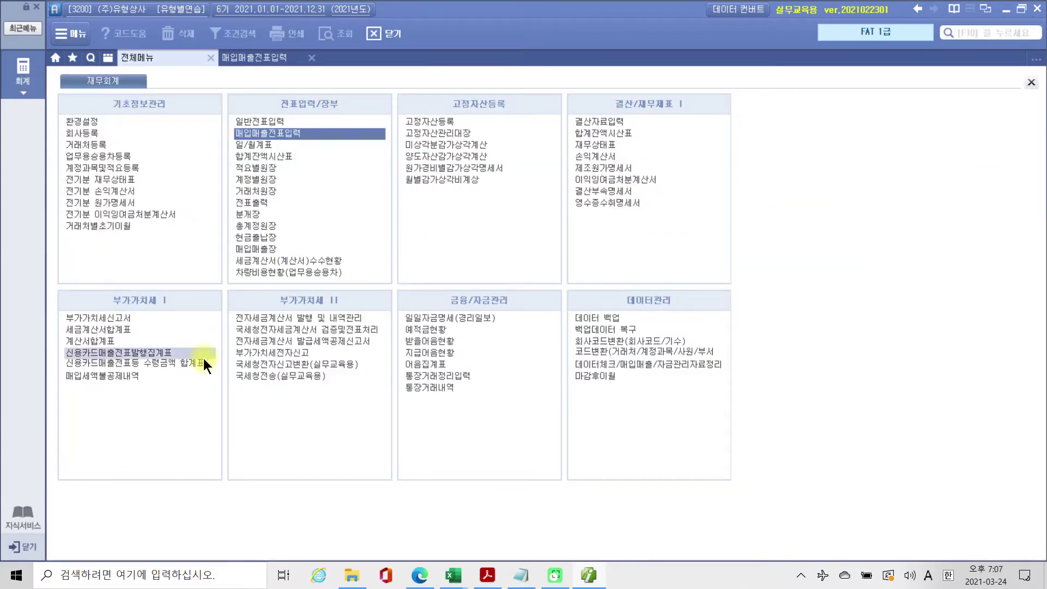
drag(224, 301, 373, 326)
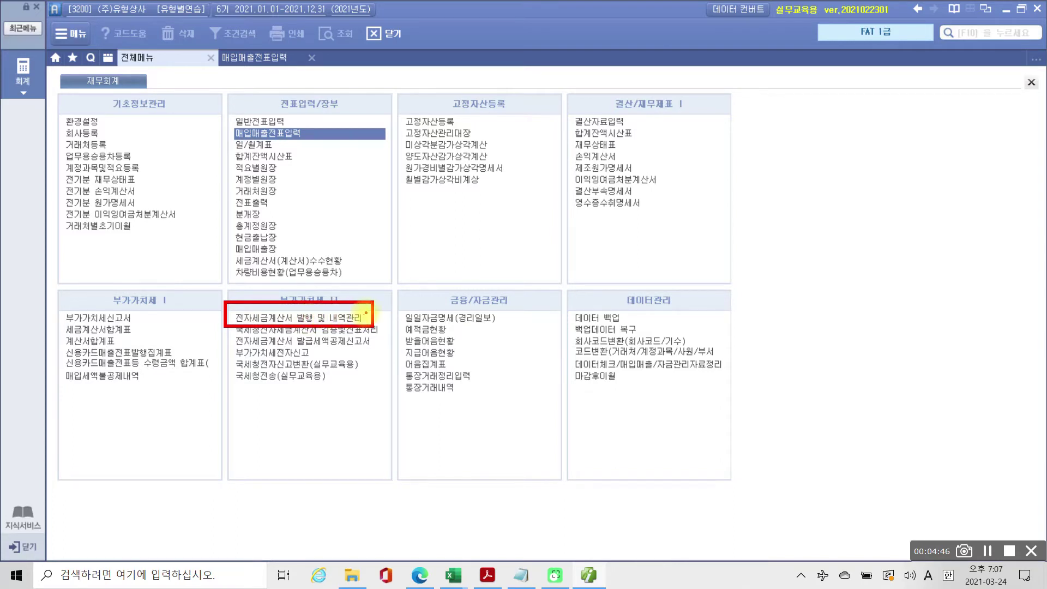
key(Escape)
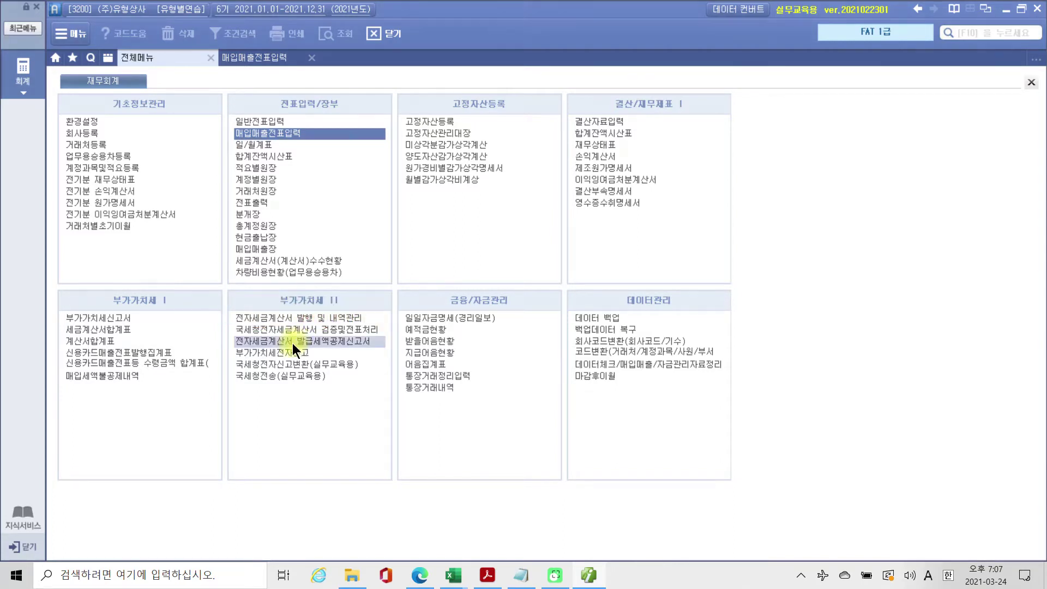
click(307, 317)
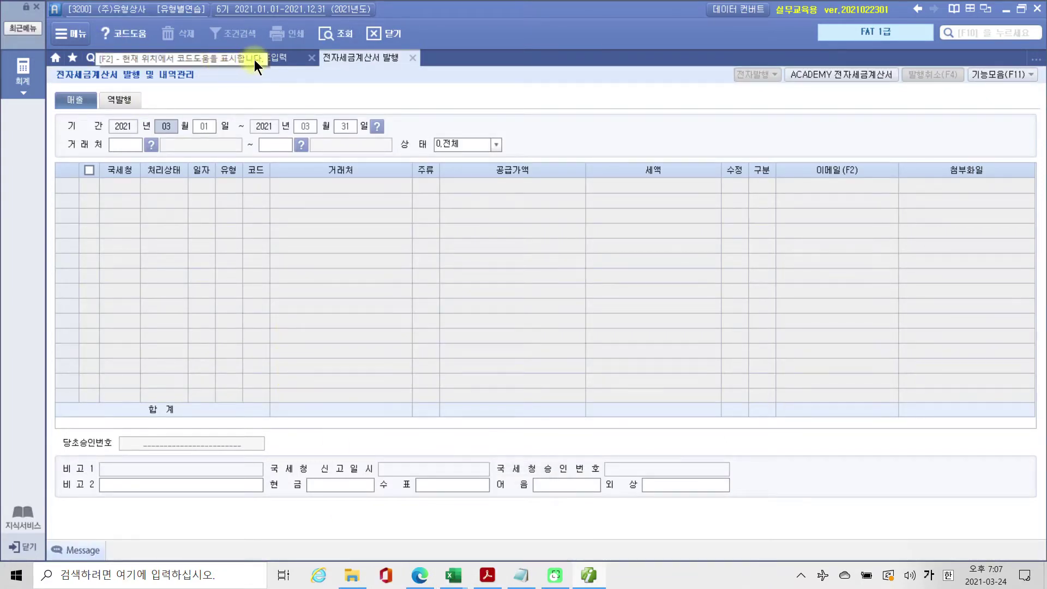
click(273, 57)
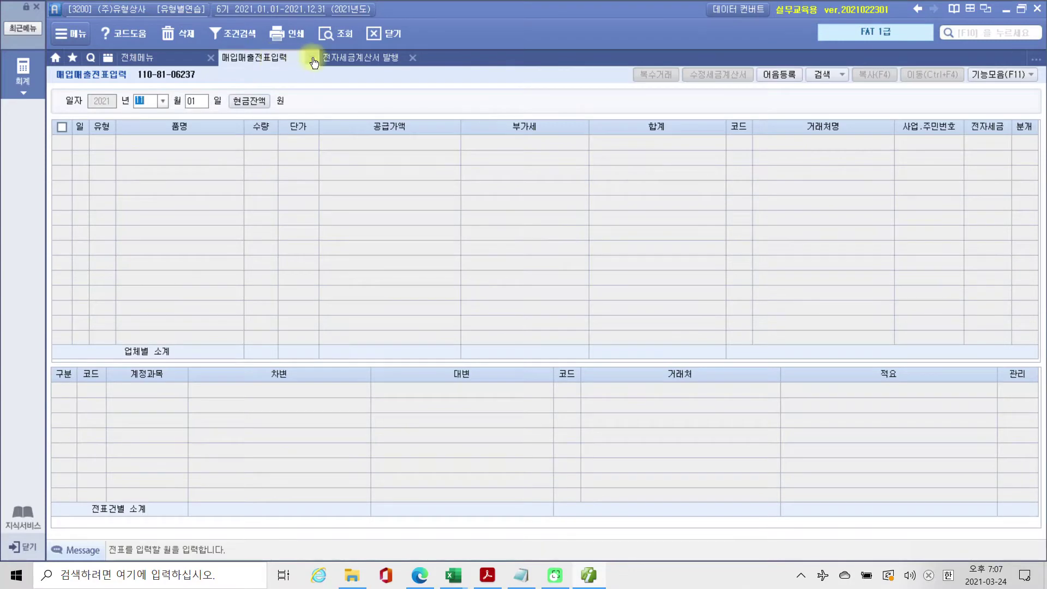
click(342, 58)
Step: Query the sales invoices for 2021-11-01 through 2021-11-01, covering customers 처음 to 끝 and status 0.전체
text(11)
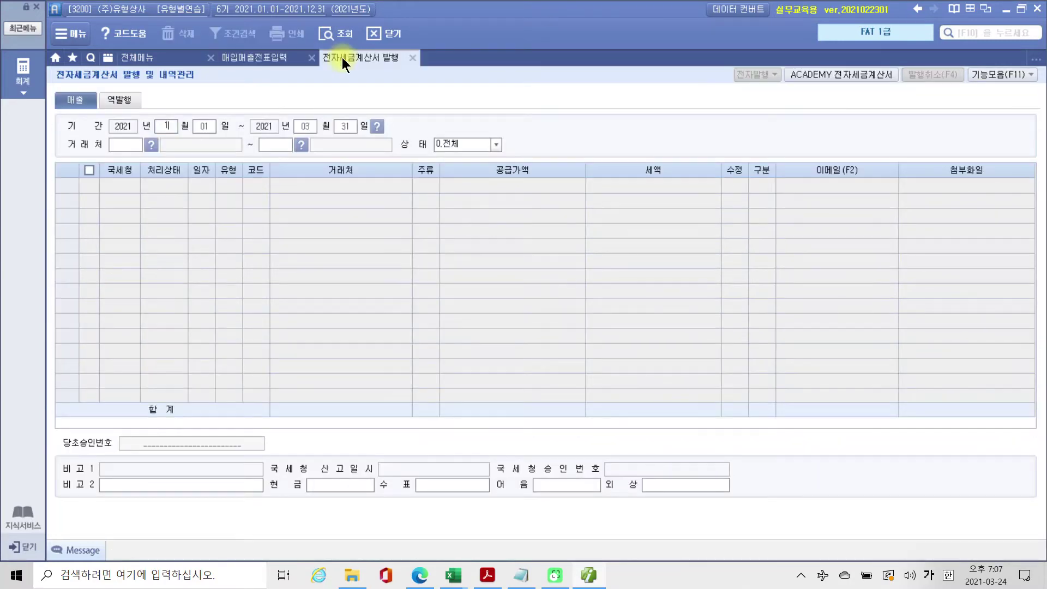
key(Return)
key(Return)
key(Return)
key(Return)
key(Return)
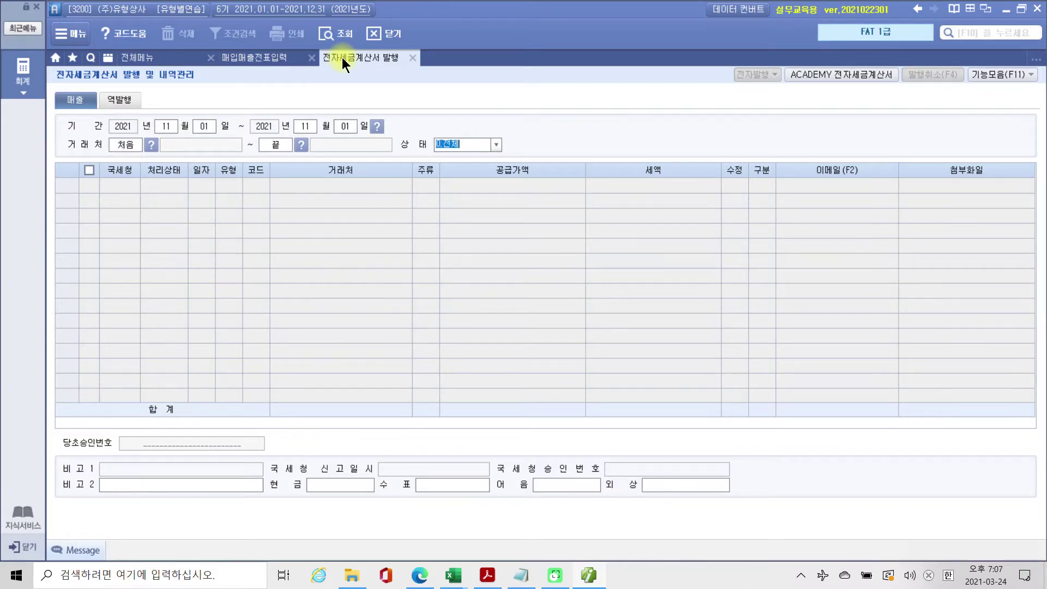
key(Return)
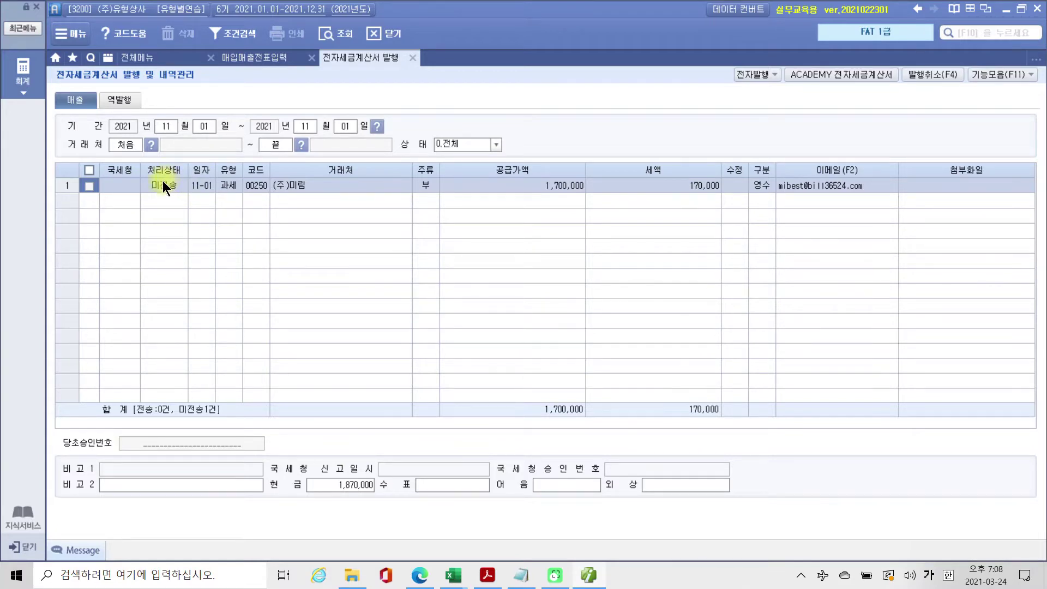
Step: Select the untransmitted (주)미림 invoice for issuing and check its cash amount
click(120, 183)
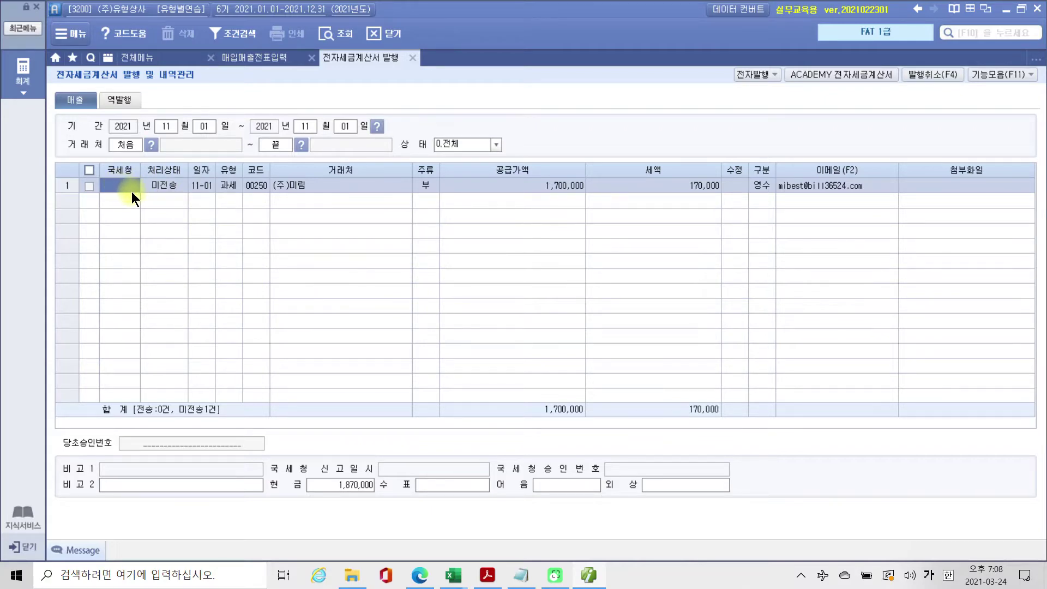
click(90, 186)
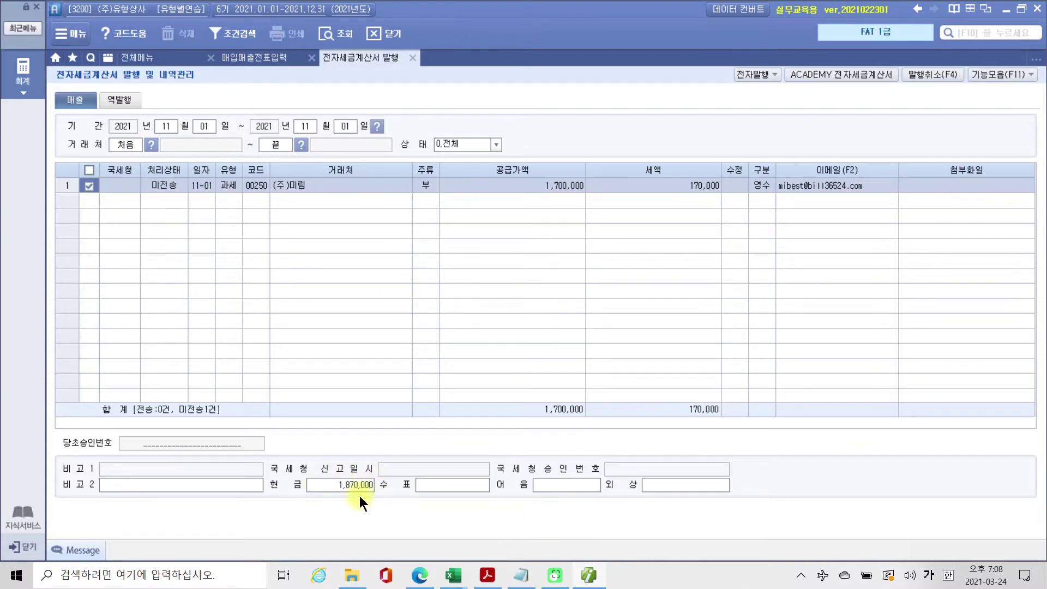
drag(271, 467, 408, 510)
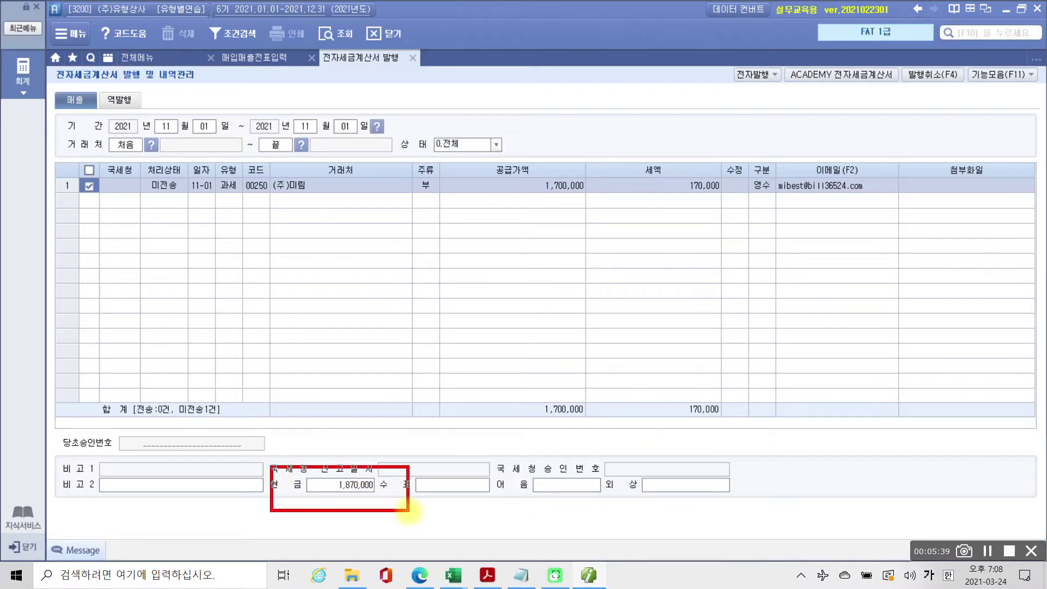
key(Escape)
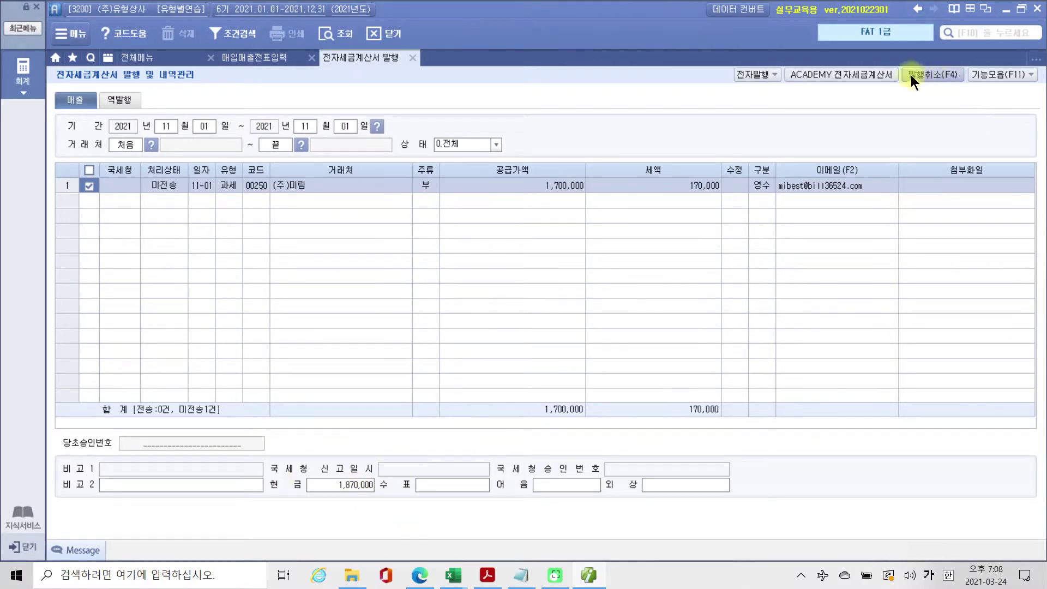
Step: Issue the selected invoice with 전자발행, logging in with the prefilled account credentials
click(753, 72)
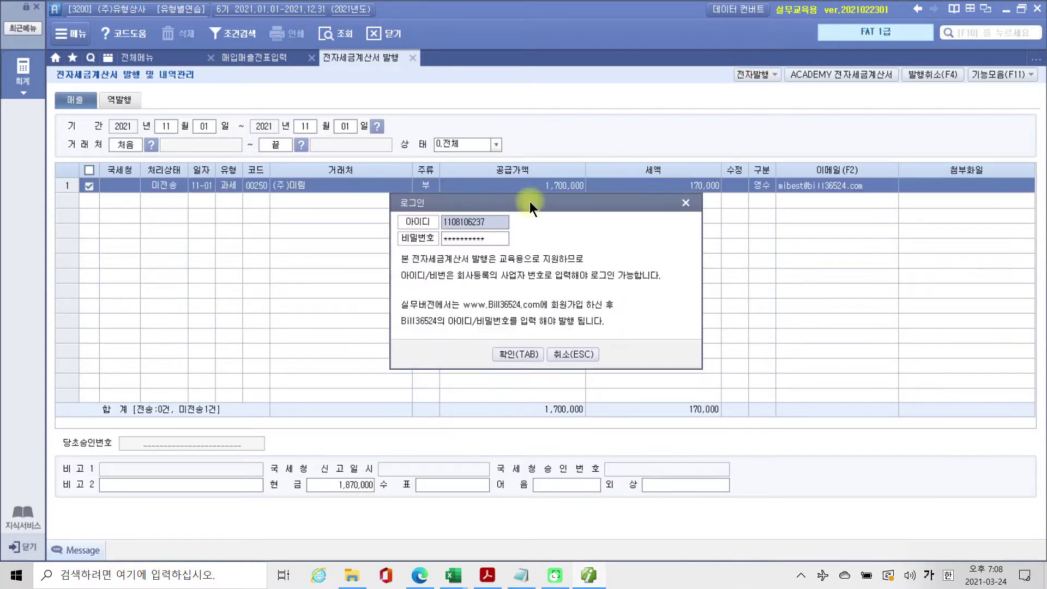
drag(525, 206, 493, 226)
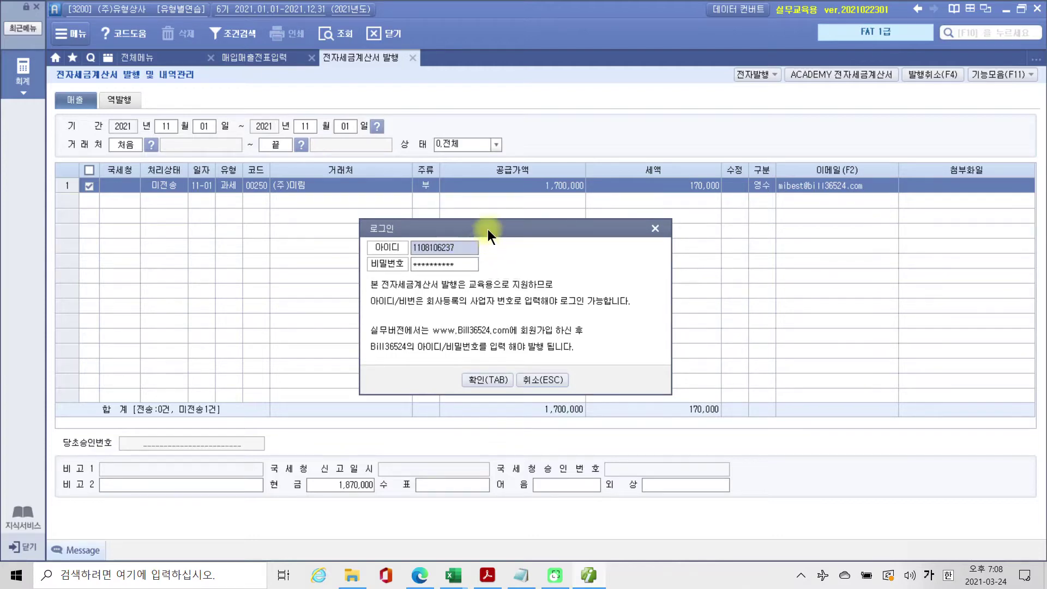
drag(487, 229, 480, 257)
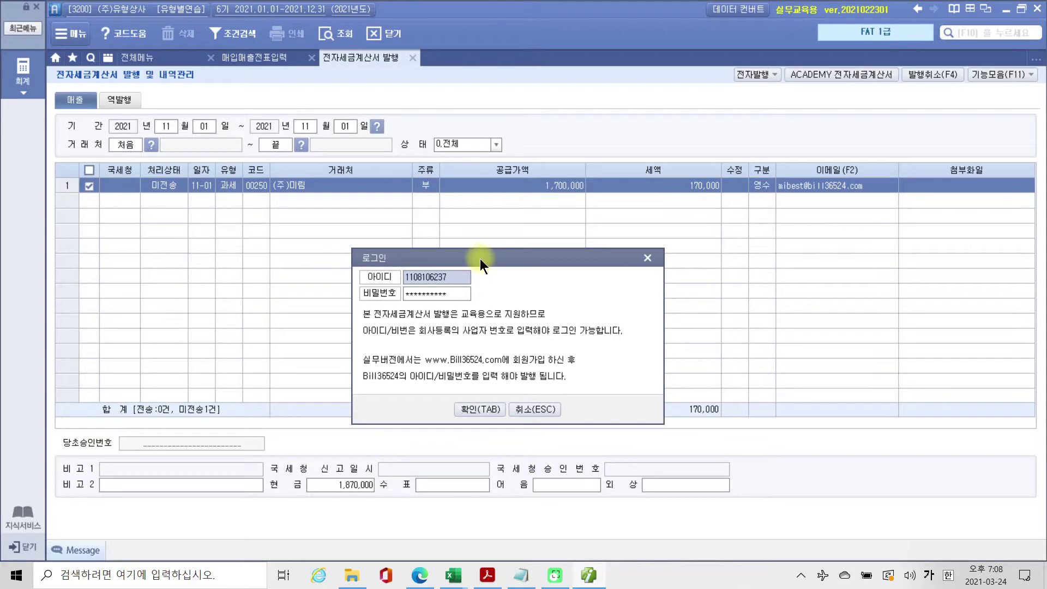
click(475, 411)
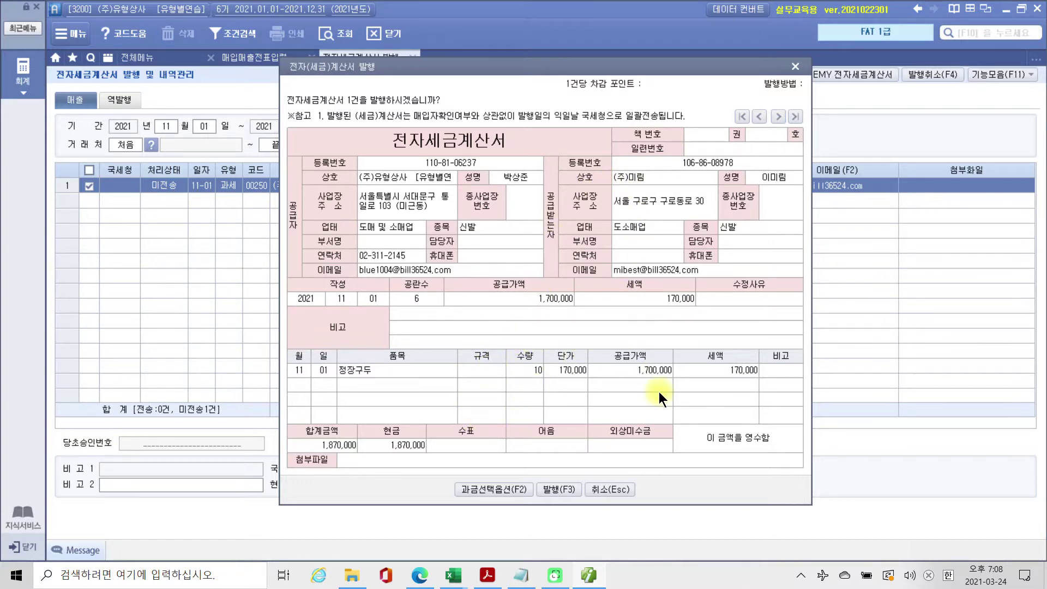
click(558, 488)
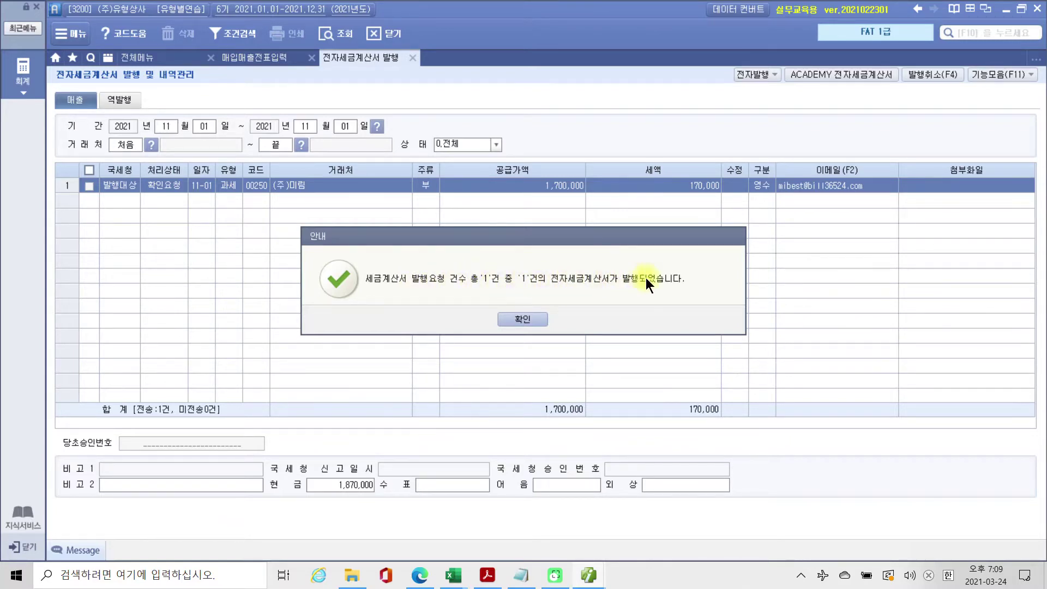
Step: Acknowledge the issuing notice and check the 국세청 and 처리상태 entries of the (주)미림 invoice
click(529, 320)
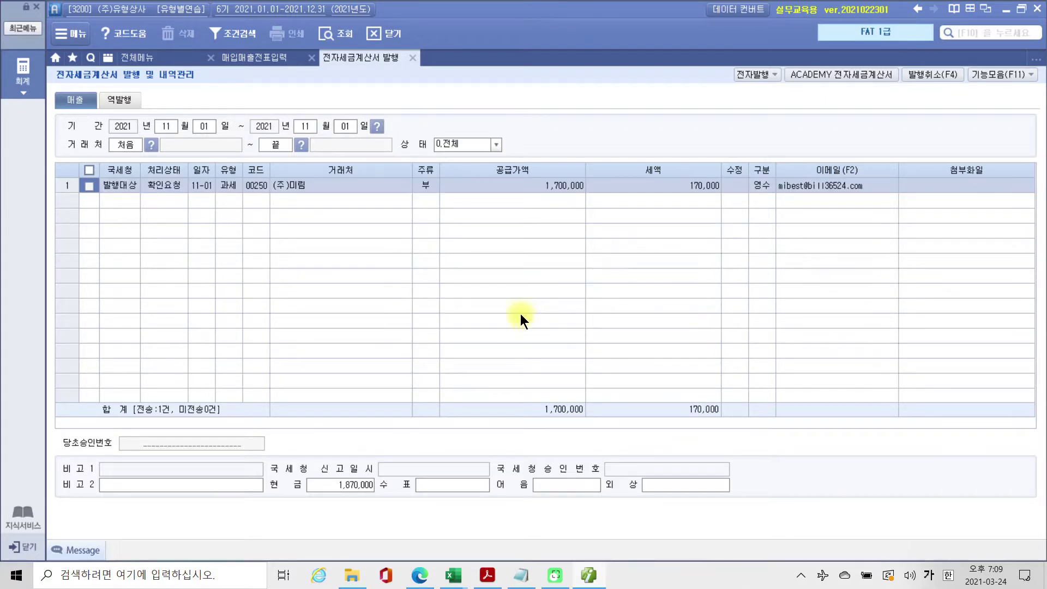
drag(140, 170, 188, 200)
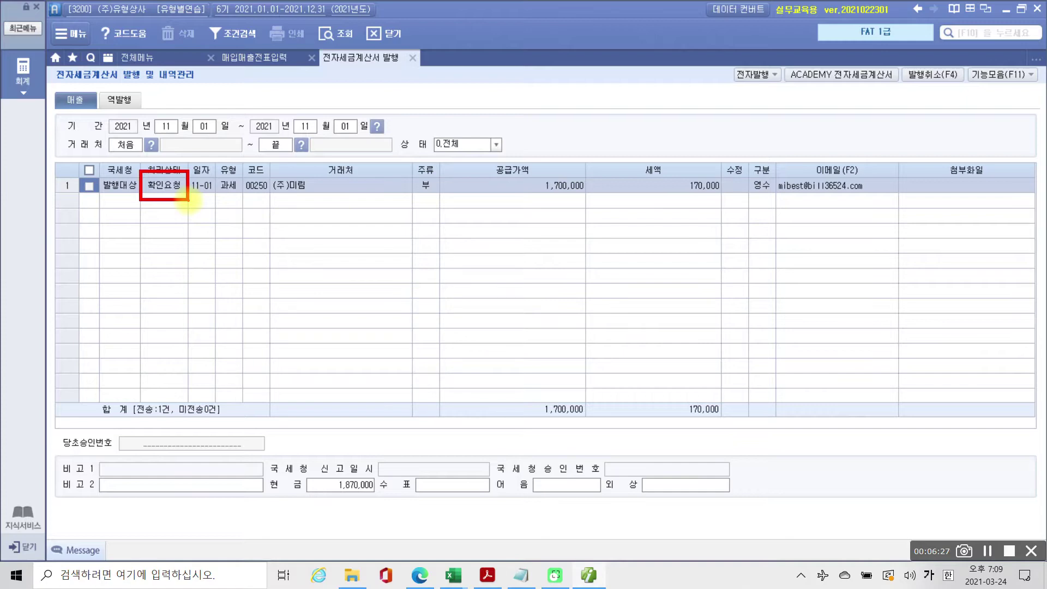
mouse_move(136, 207)
mouse_down()
mouse_move(134, 174)
mouse_move(135, 214)
mouse_up()
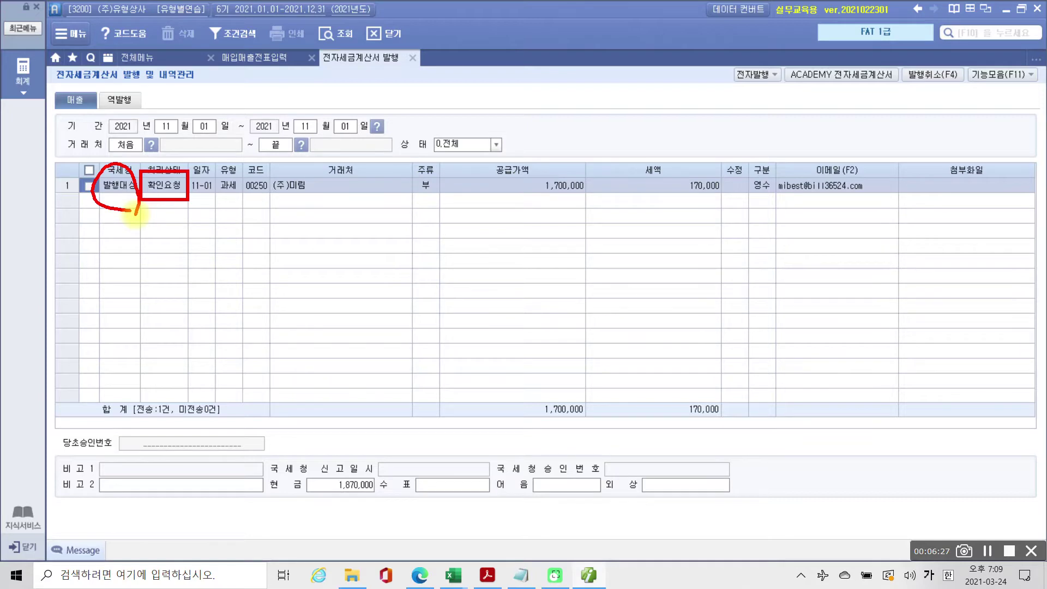
mouse_move(135, 213)
mouse_down()
mouse_move(198, 323)
mouse_move(662, 402)
mouse_move(897, 128)
mouse_move(872, 87)
mouse_move(886, 93)
mouse_move(779, 98)
mouse_move(843, 49)
mouse_move(864, 103)
mouse_up()
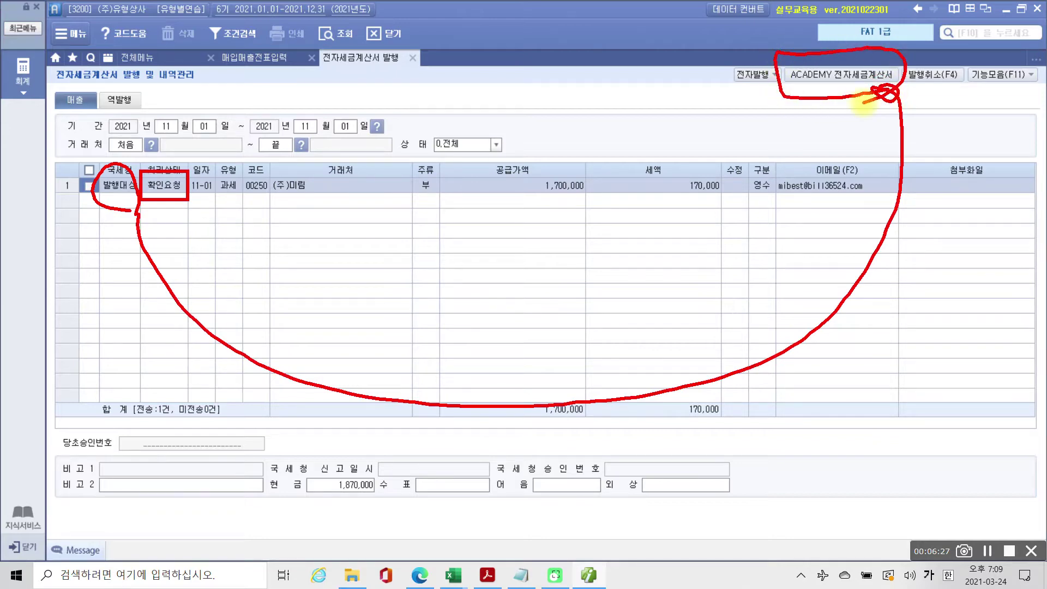
key(Escape)
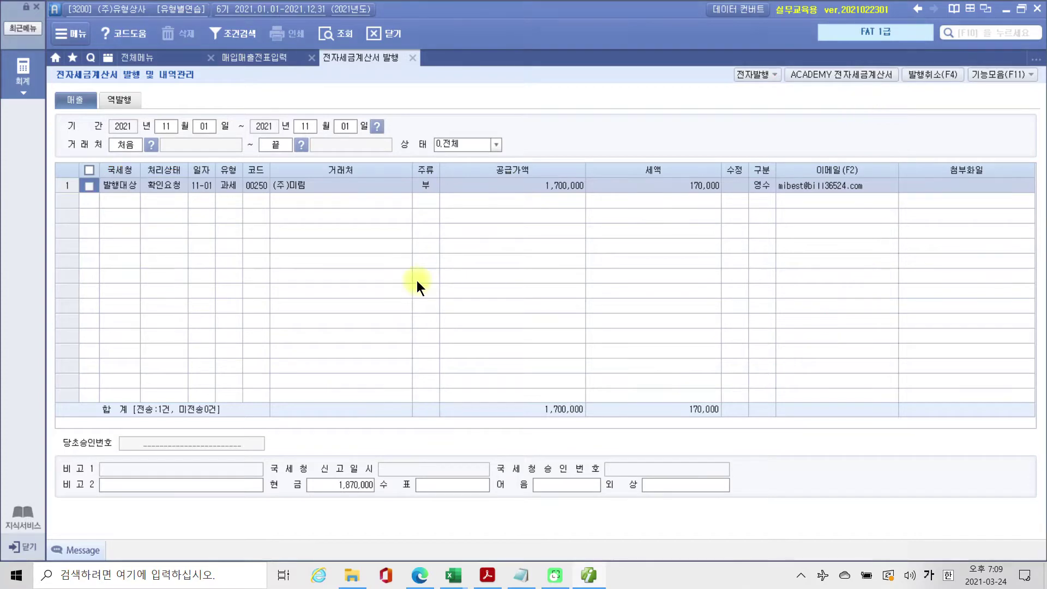
Step: Open ACADEMY 전자세금계산서 and log in to the Bill36524 training site with the prefilled account credentials
click(825, 75)
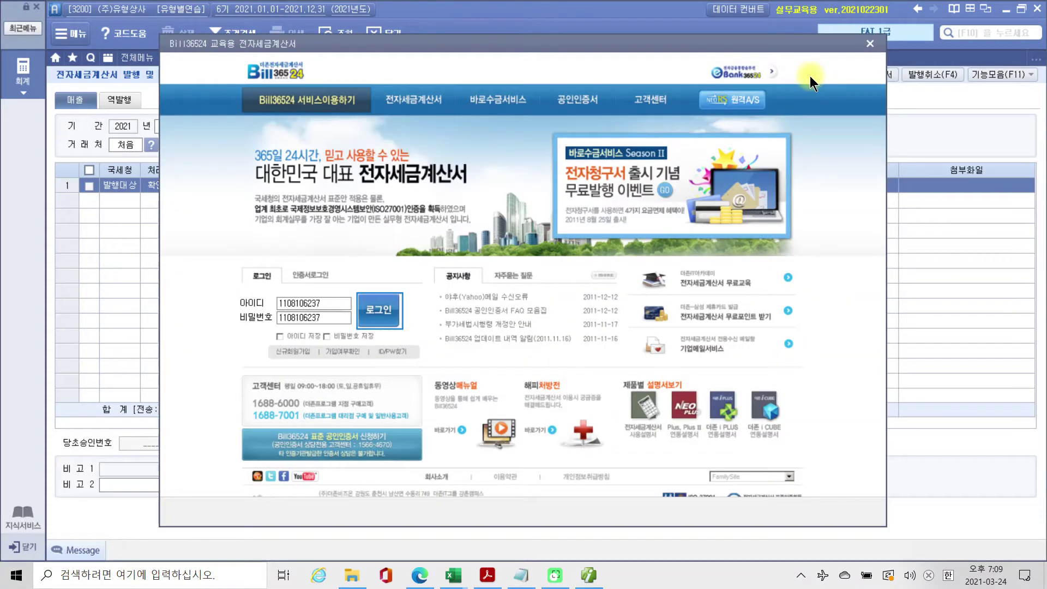
drag(616, 50, 616, 73)
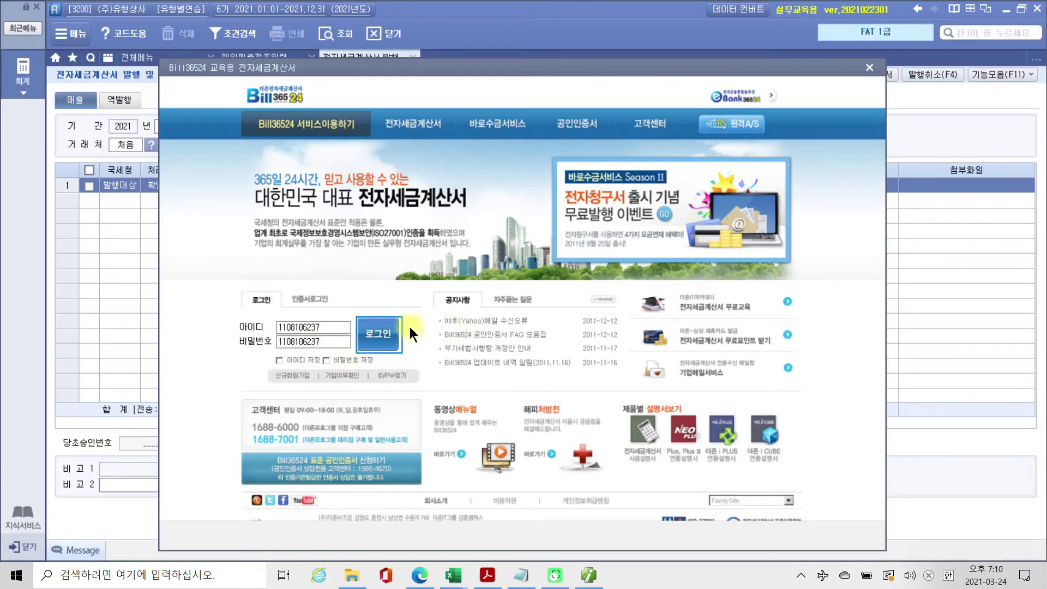
click(393, 341)
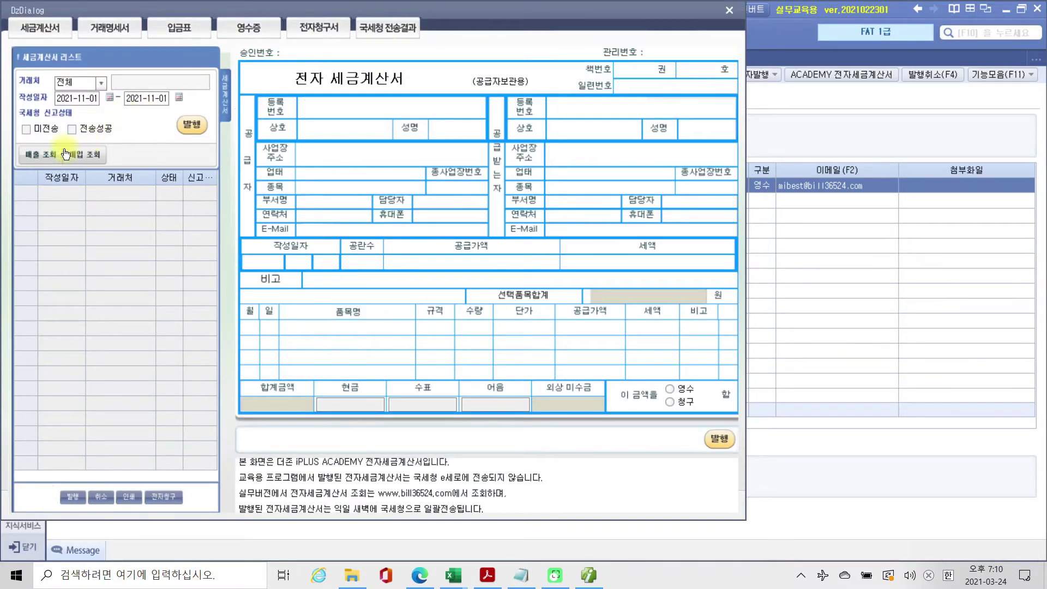
Step: Query the untransmitted sales invoices for 2021-11-01 and issue the (주)미림 invoice, acknowledging the completion notice
click(36, 155)
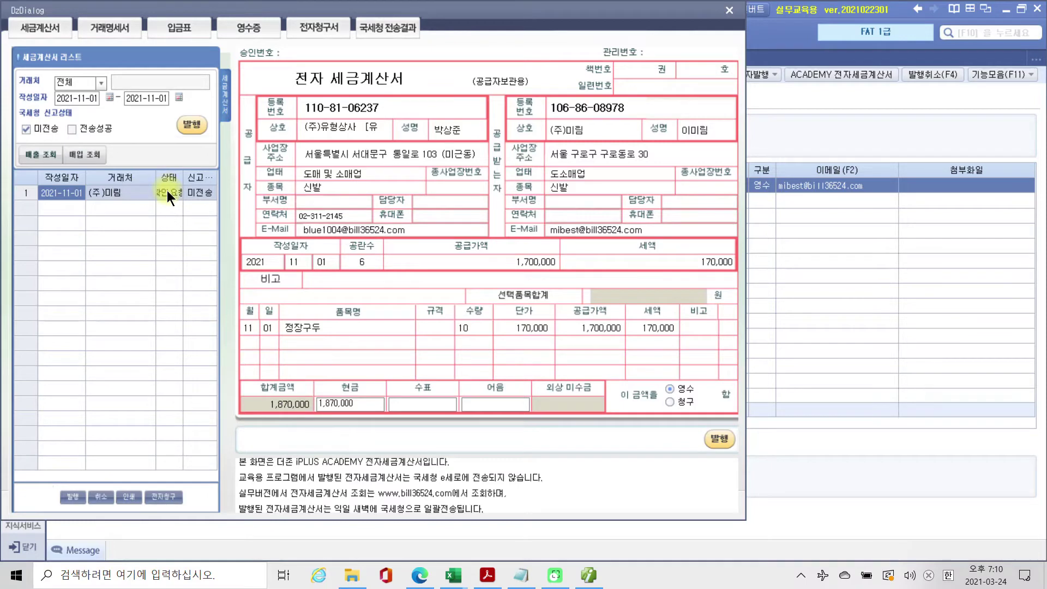
click(193, 126)
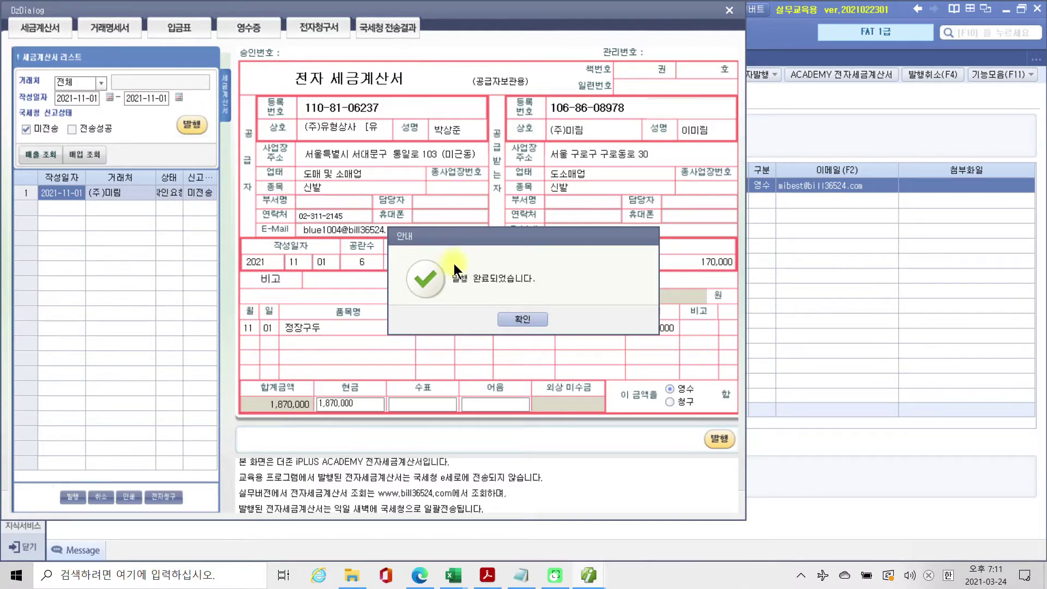
click(521, 320)
click(517, 318)
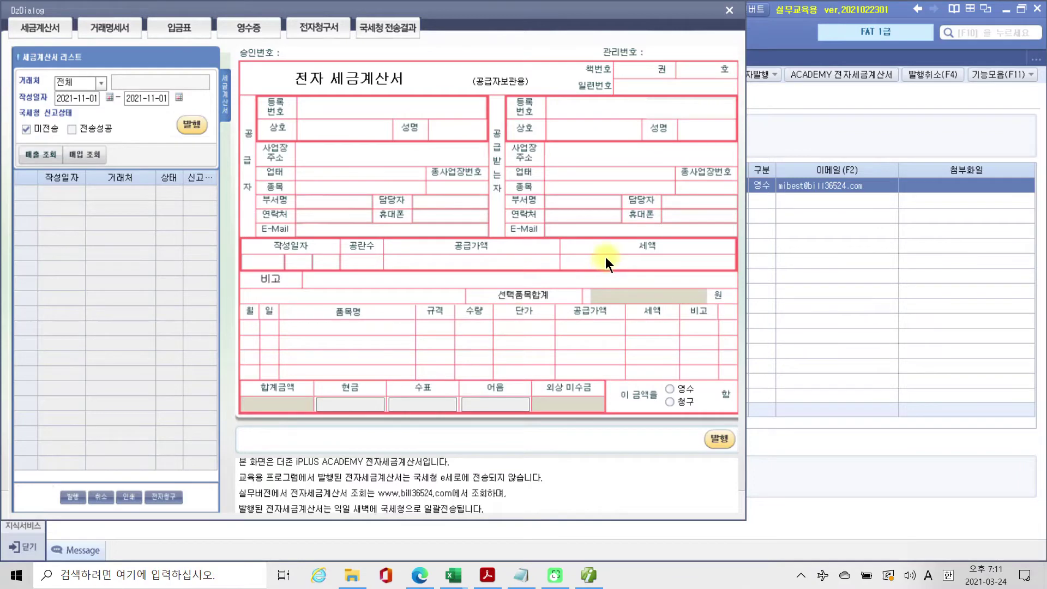
Step: Close the Bill36524 invoice window and refresh the invoice list to check the (주)미림 invoice's 국세청 and 처리상태 entries
click(728, 12)
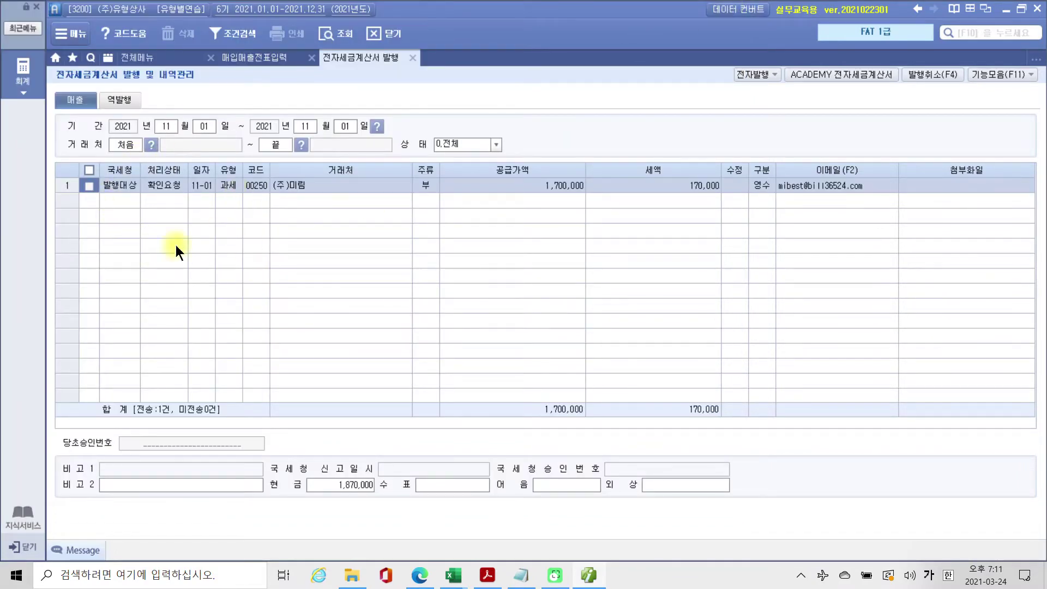
click(342, 34)
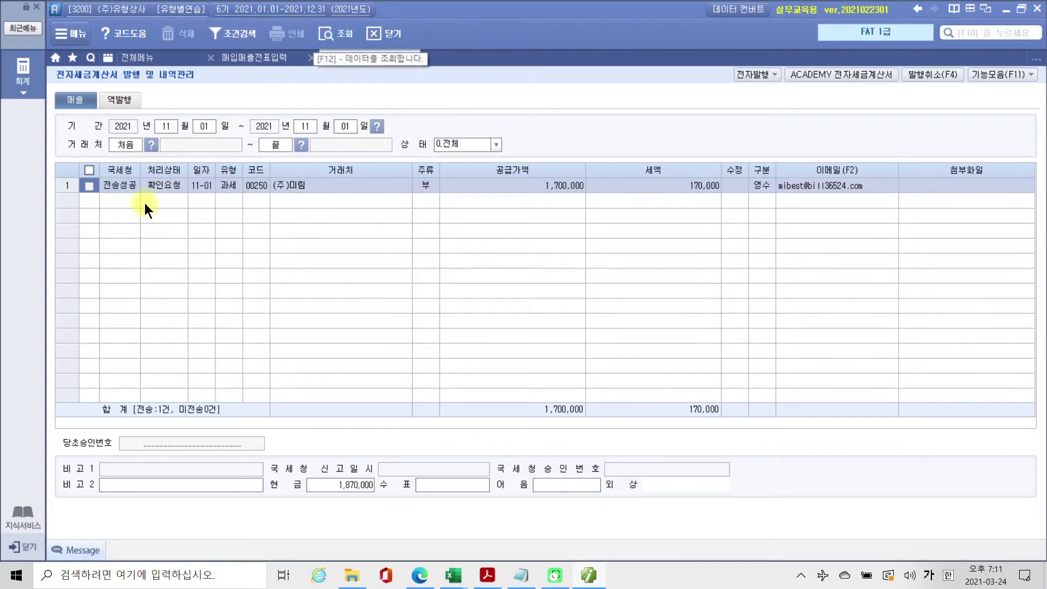
mouse_move(169, 191)
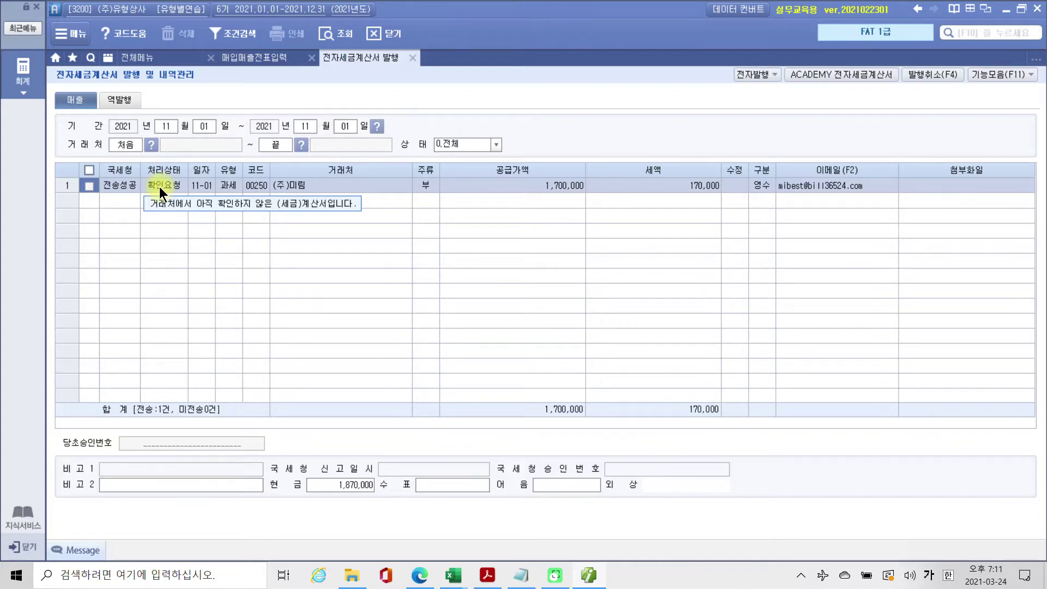
mouse_move(116, 184)
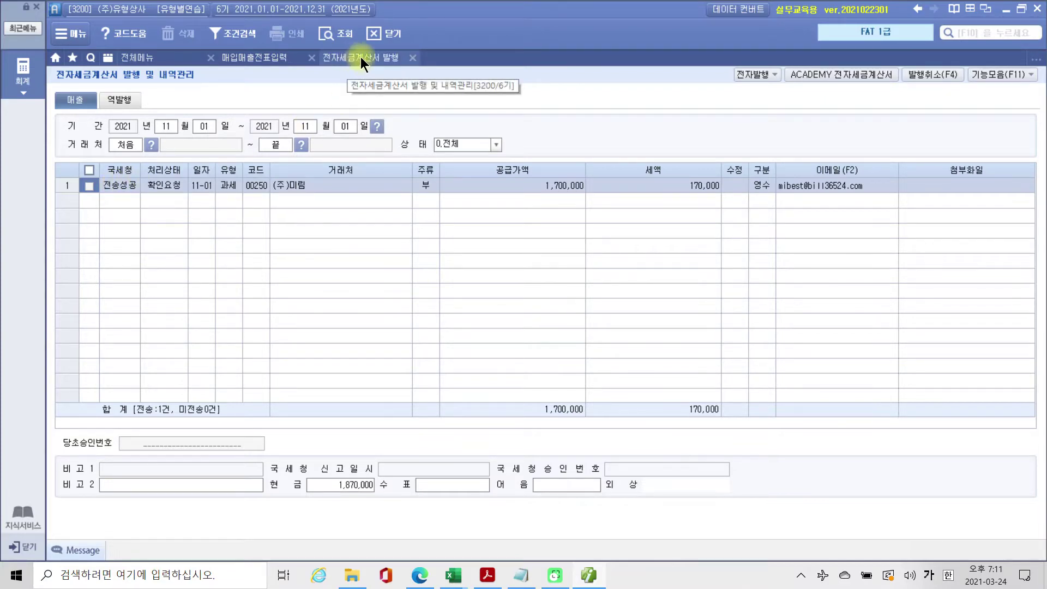
Step: Close 전자세금계산서 발행 and reload the November 01 vouchers in 매입매출전표입력 to check the 정장구두 entry's 전자세금 field
click(414, 58)
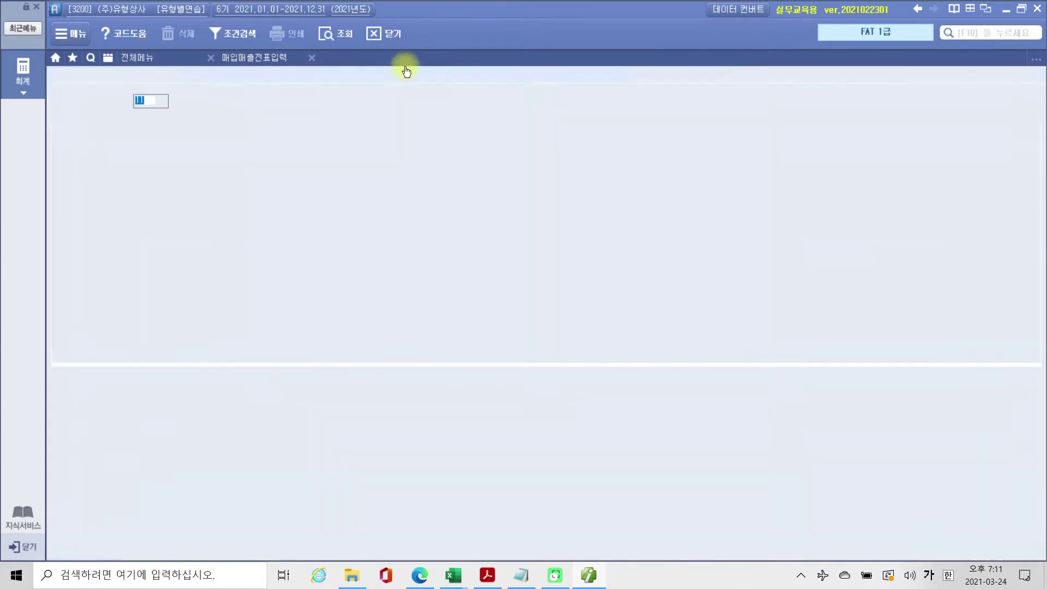
click(205, 101)
key(Return)
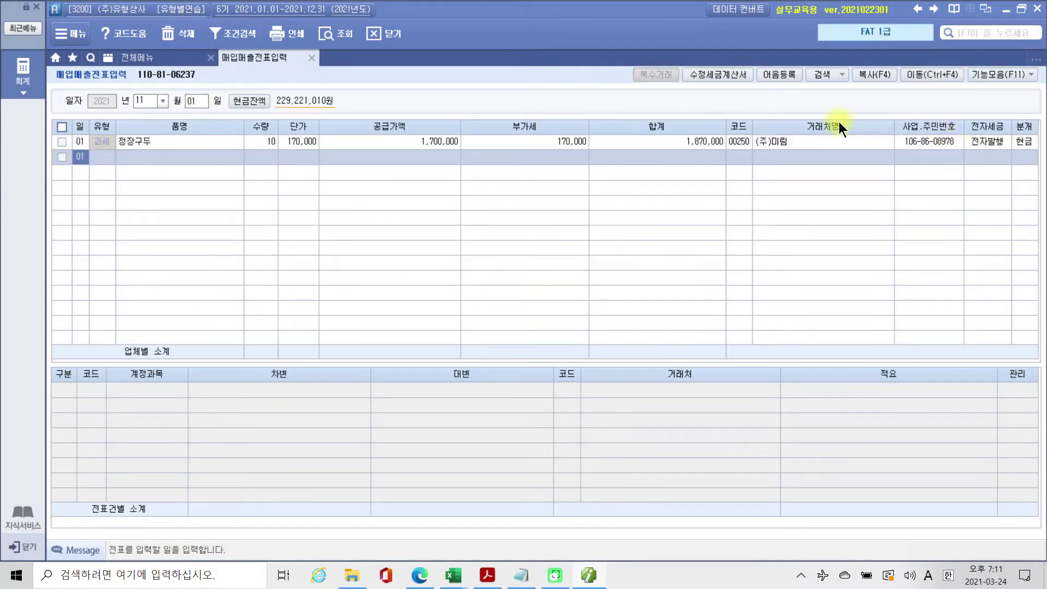
drag(965, 121, 1011, 161)
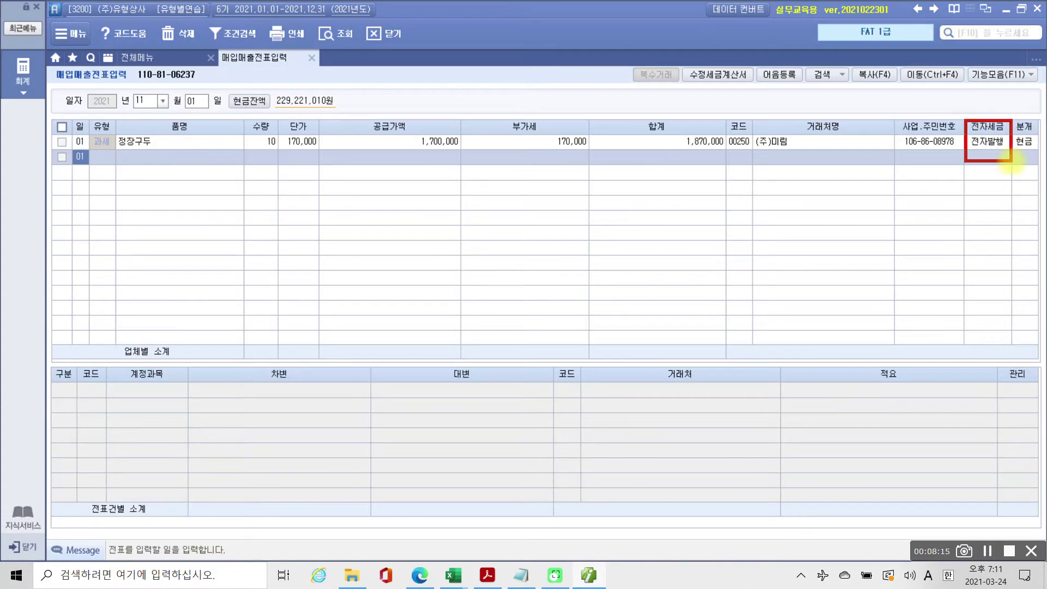
mouse_move(917, 195)
mouse_down()
mouse_move(995, 155)
mouse_move(963, 130)
mouse_move(969, 160)
mouse_move(1013, 143)
mouse_move(1001, 124)
mouse_move(964, 124)
mouse_up()
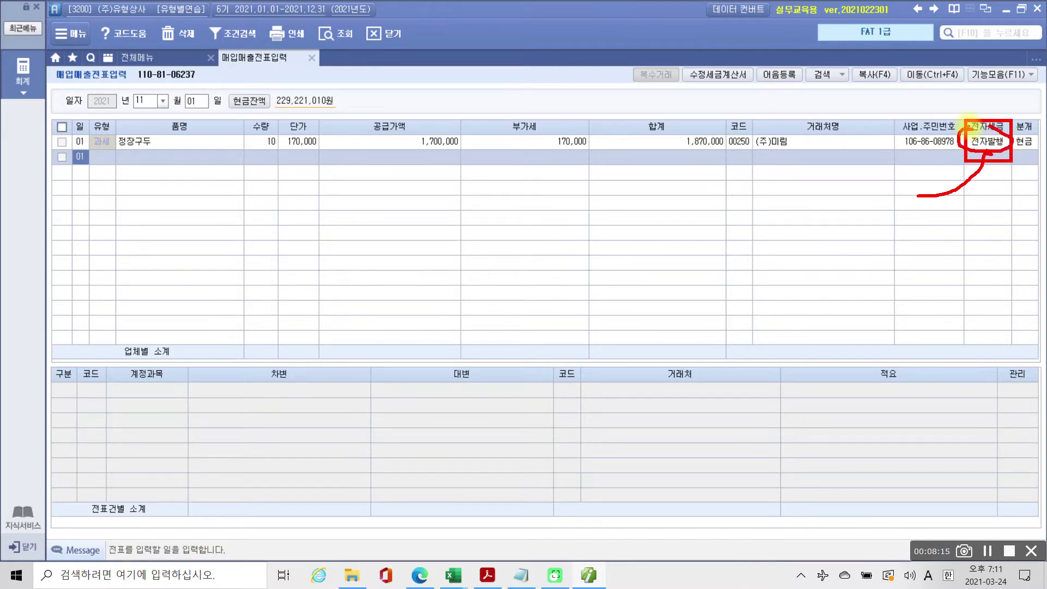
key(Escape)
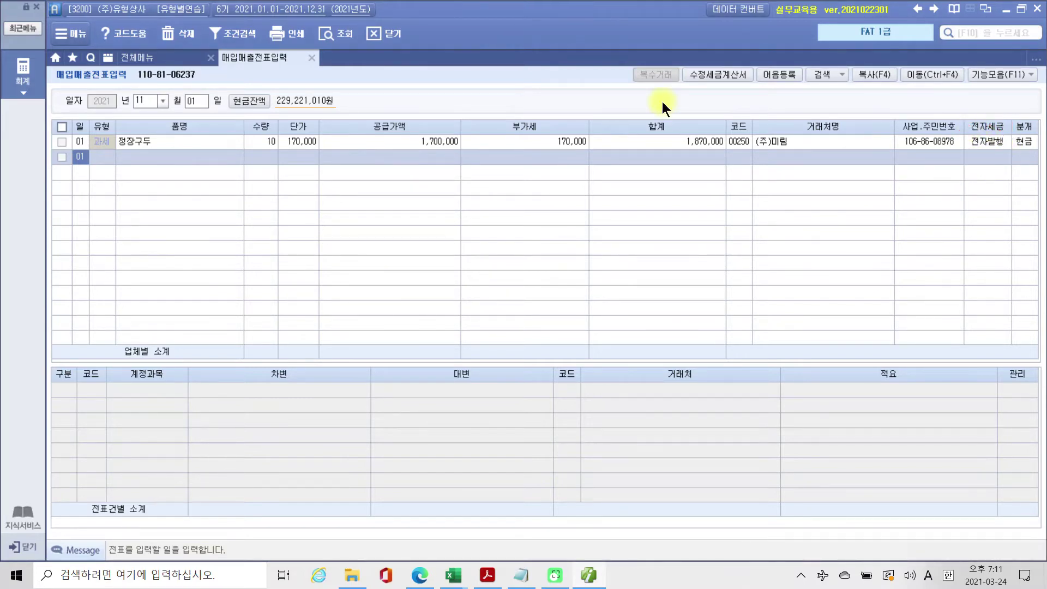
Step: Switch to the textbook PDF in Acrobat Reader and highlight the date "11월 02일:" in question 2
click(490, 575)
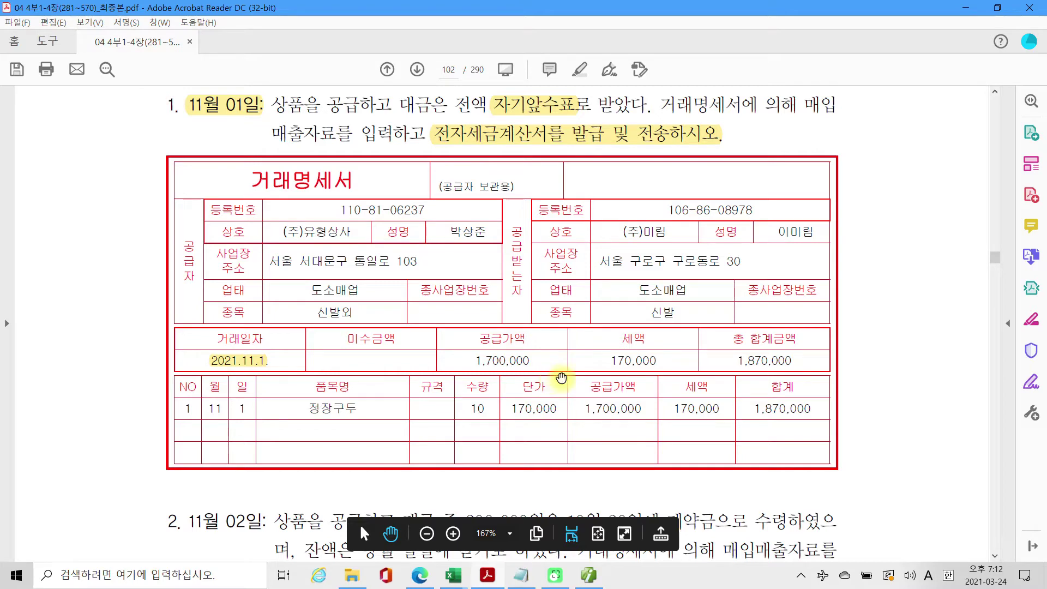
scroll(666, 373, down, 5)
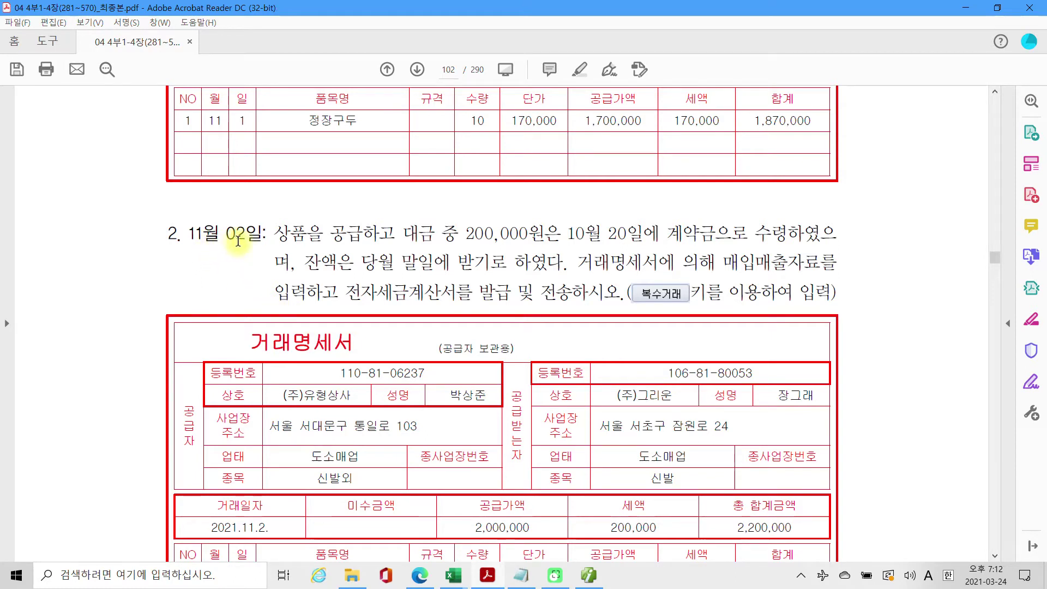
scroll(259, 257, down, 1)
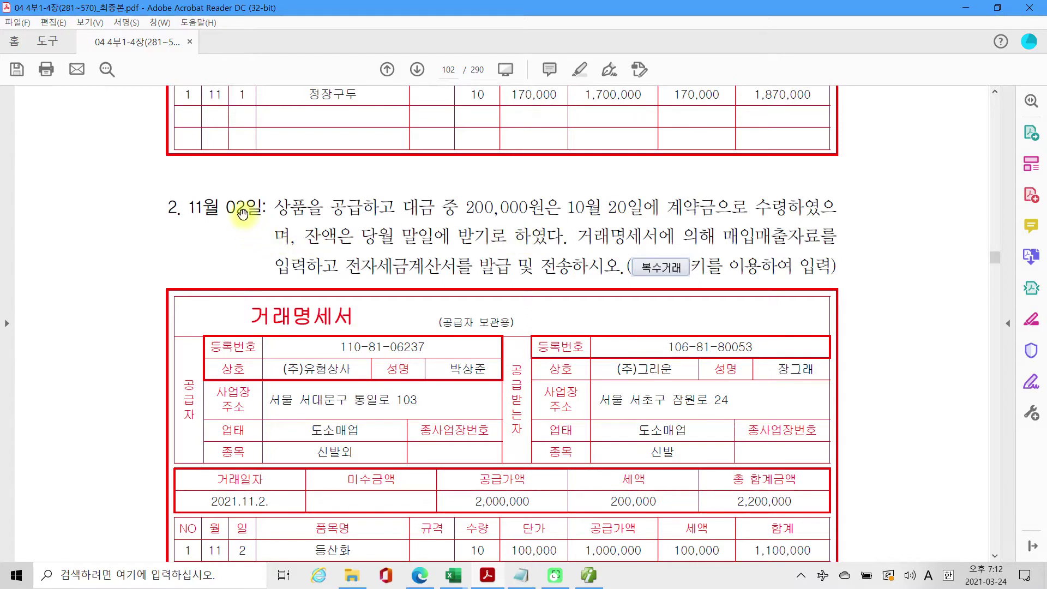
drag(265, 209, 190, 210)
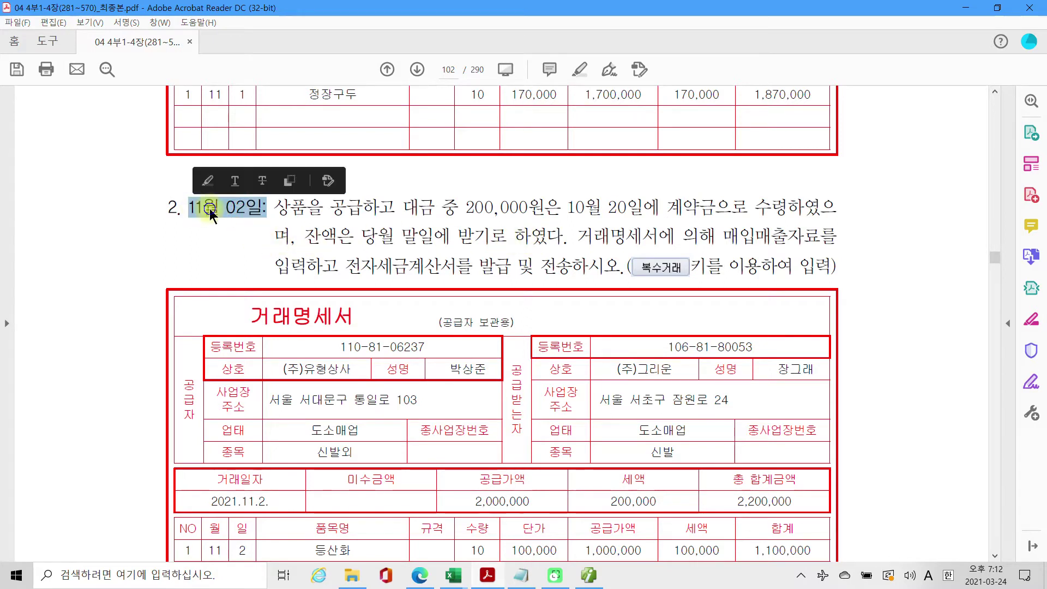
right_click(208, 210)
click(257, 252)
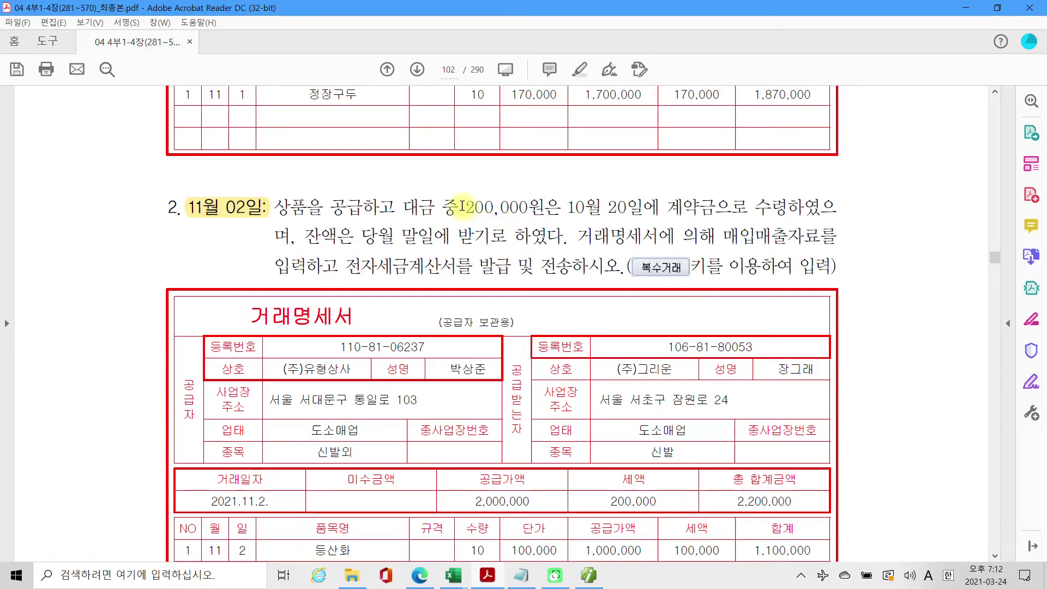
Step: Highlight the phrase "200,000원은 10월 20일에 계약금으로" in question 2
drag(463, 207, 748, 208)
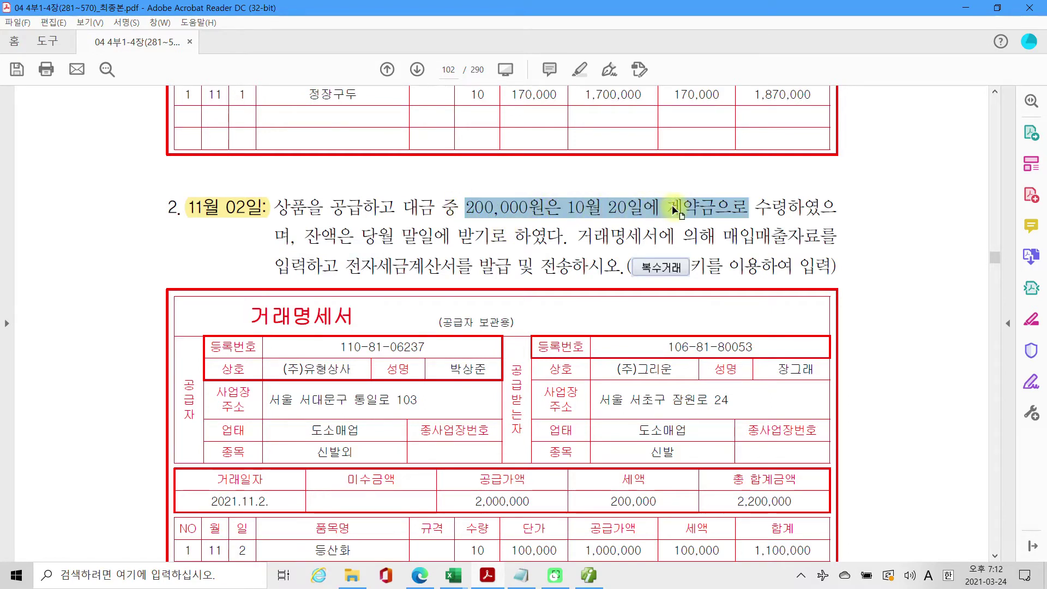
right_click(675, 208)
click(710, 247)
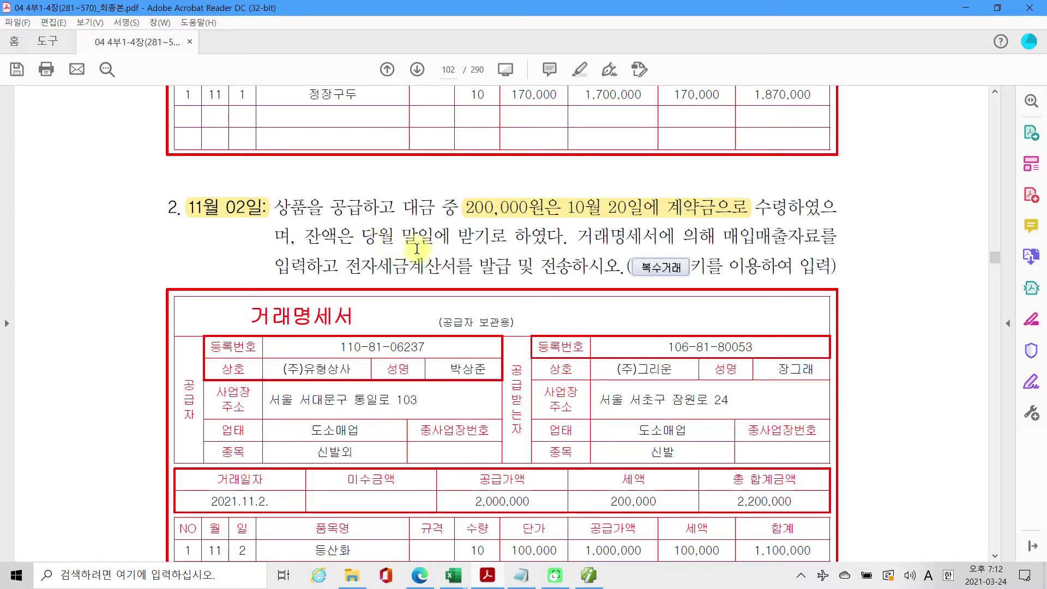
Step: Examine question 2 for the 계약금 treatment, the electronic invoice requirement and the 복수거래 entry instruction
mouse_move(477, 175)
mouse_down()
mouse_move(462, 190)
mouse_move(624, 174)
mouse_move(474, 192)
mouse_up()
mouse_move(690, 188)
mouse_down()
mouse_move(728, 163)
mouse_move(760, 186)
mouse_move(788, 164)
mouse_move(804, 172)
mouse_move(807, 146)
mouse_move(843, 161)
mouse_move(812, 218)
mouse_move(832, 210)
mouse_up()
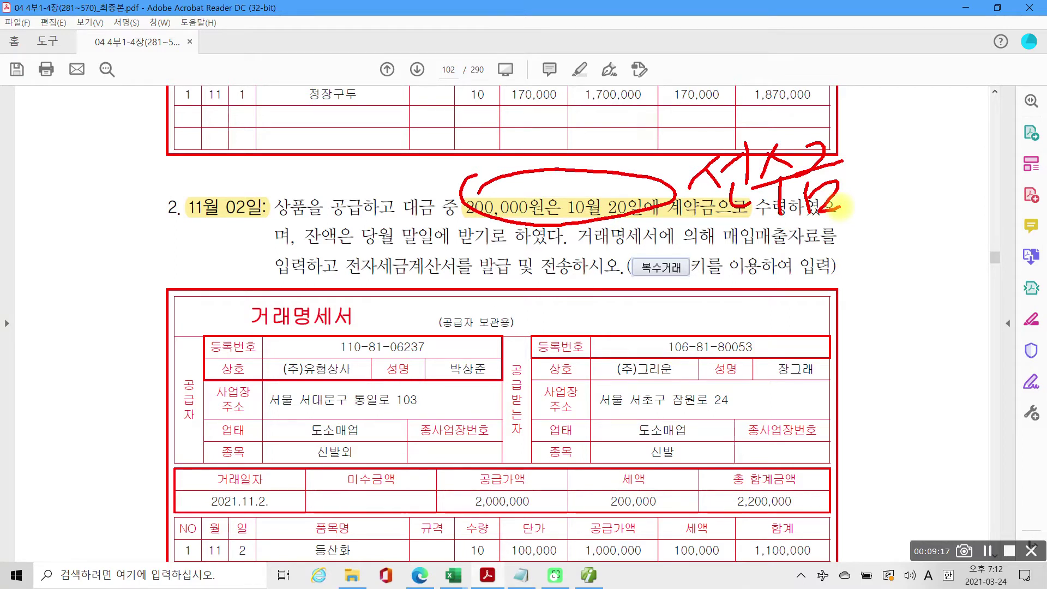
mouse_move(262, 248)
mouse_down()
mouse_move(321, 166)
mouse_move(215, 235)
mouse_up()
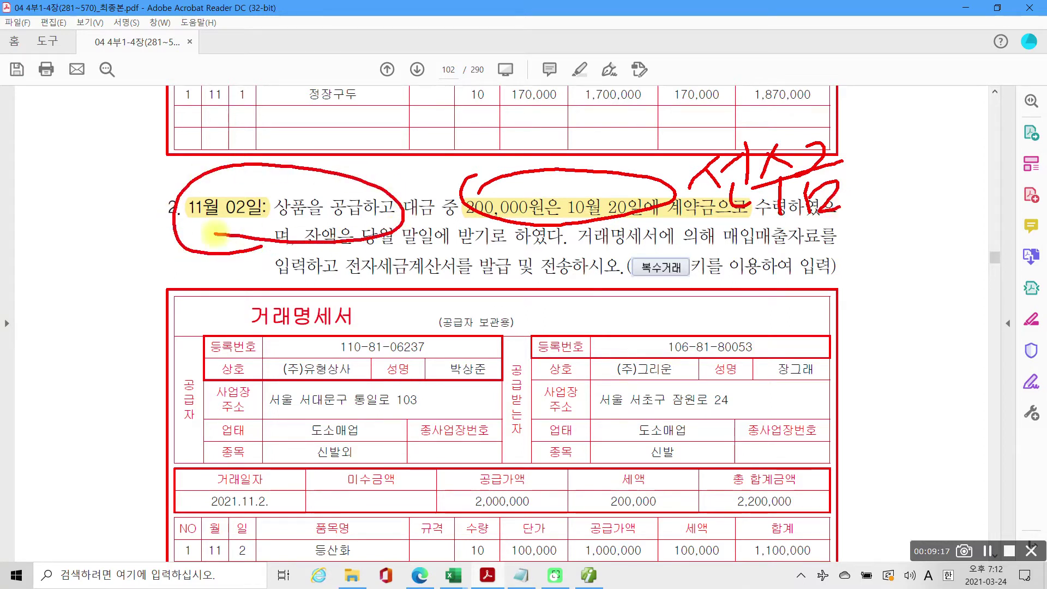
mouse_move(616, 115)
mouse_down()
mouse_move(613, 157)
mouse_move(651, 158)
mouse_up()
mouse_move(658, 98)
mouse_down()
mouse_move(658, 164)
mouse_move(683, 145)
mouse_up()
drag(674, 95, 669, 188)
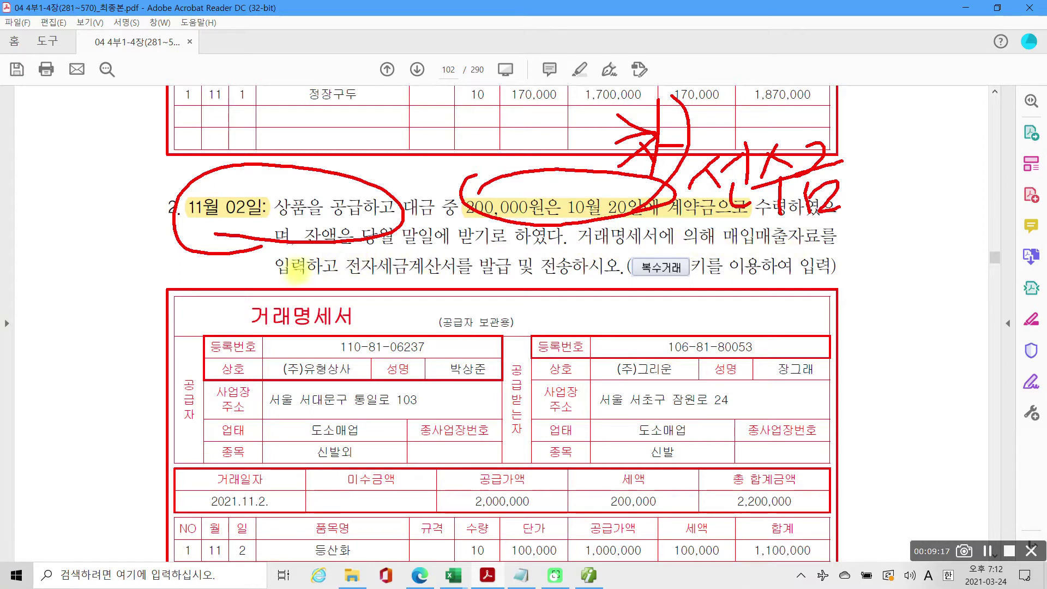
mouse_move(328, 279)
mouse_down()
mouse_move(600, 280)
mouse_move(654, 251)
mouse_move(680, 272)
mouse_move(662, 276)
mouse_up()
drag(730, 279, 871, 283)
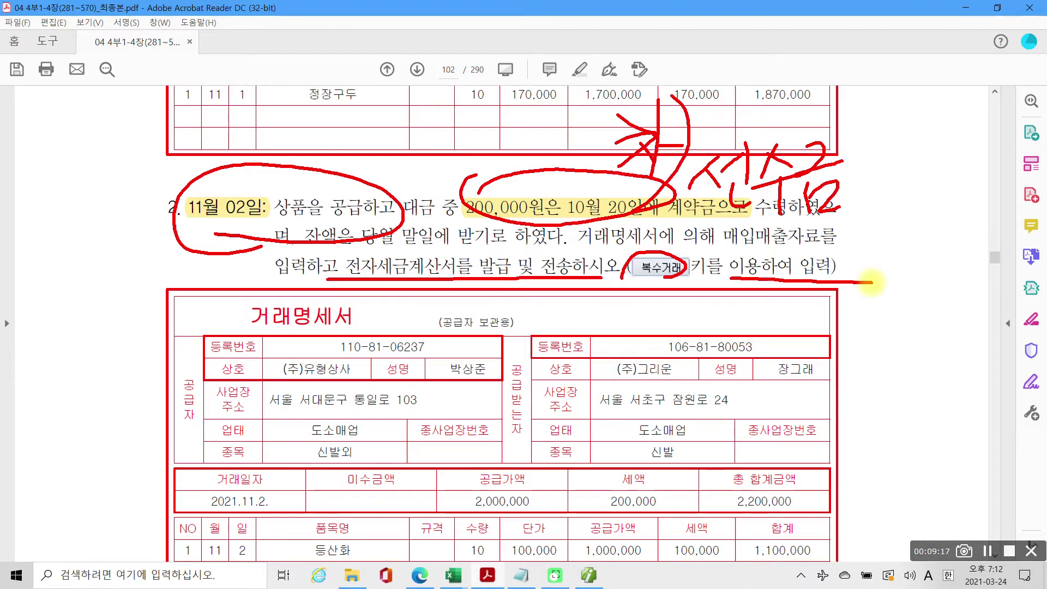
key(Escape)
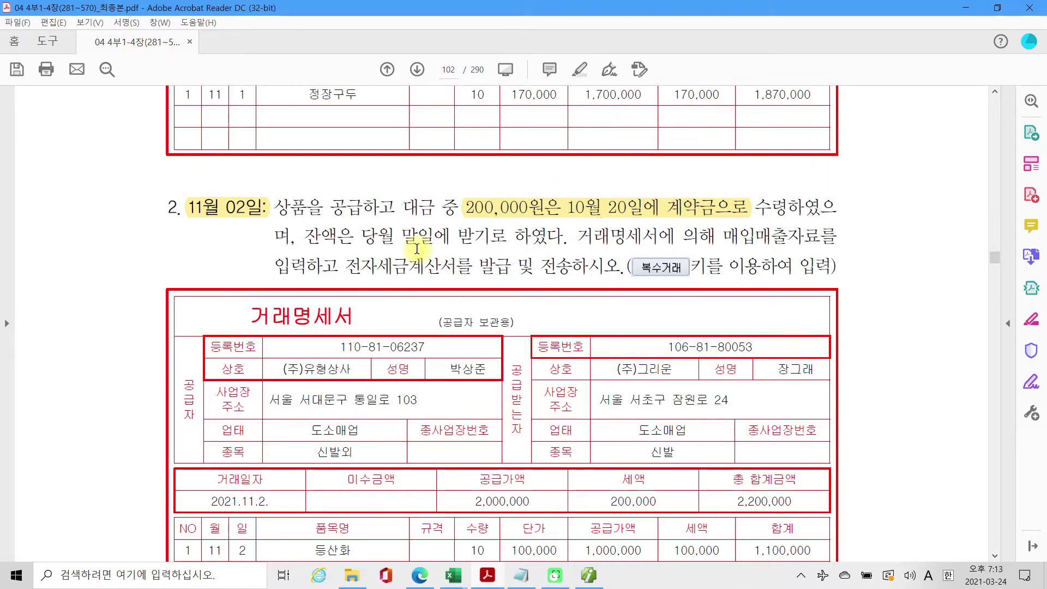
Step: Review the items and amounts in the November 2 거래명세서 for (주)그리운, and return to 매입매출전표입력 in Smart A
scroll(362, 275, down, 1)
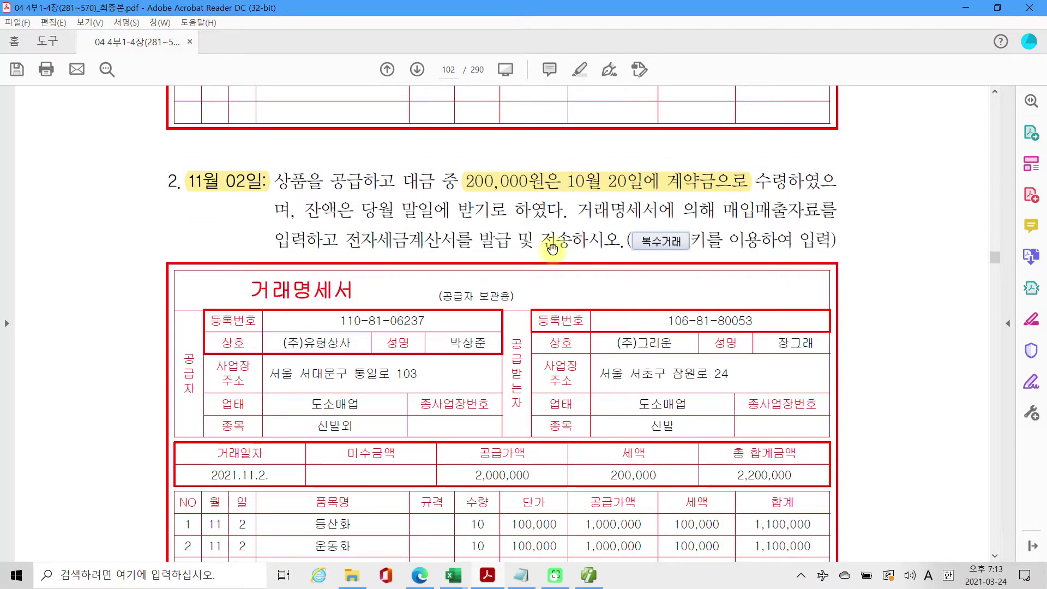
scroll(546, 342, down, 3)
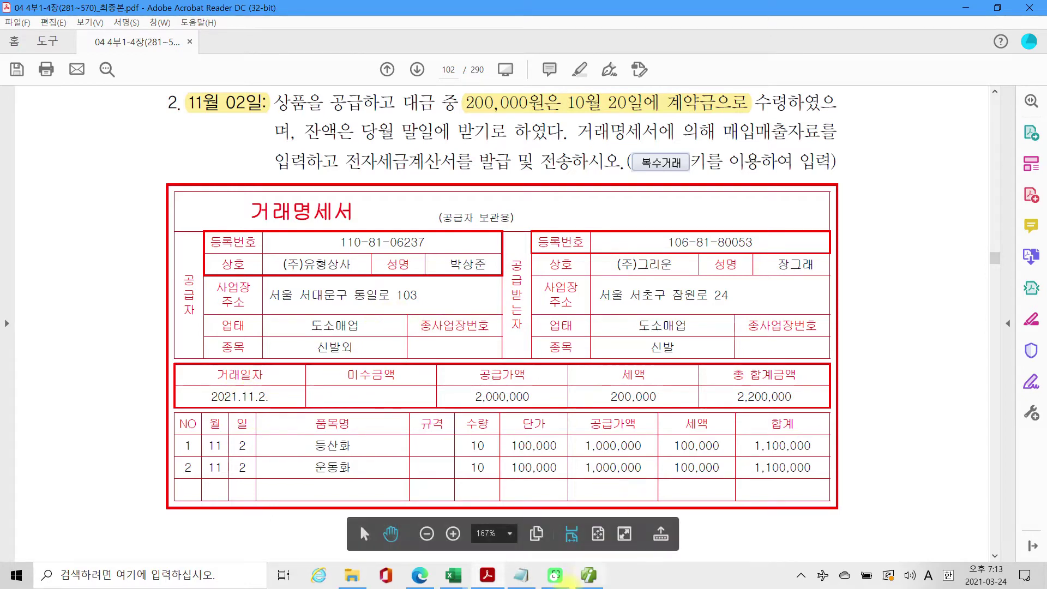
mouse_move(585, 584)
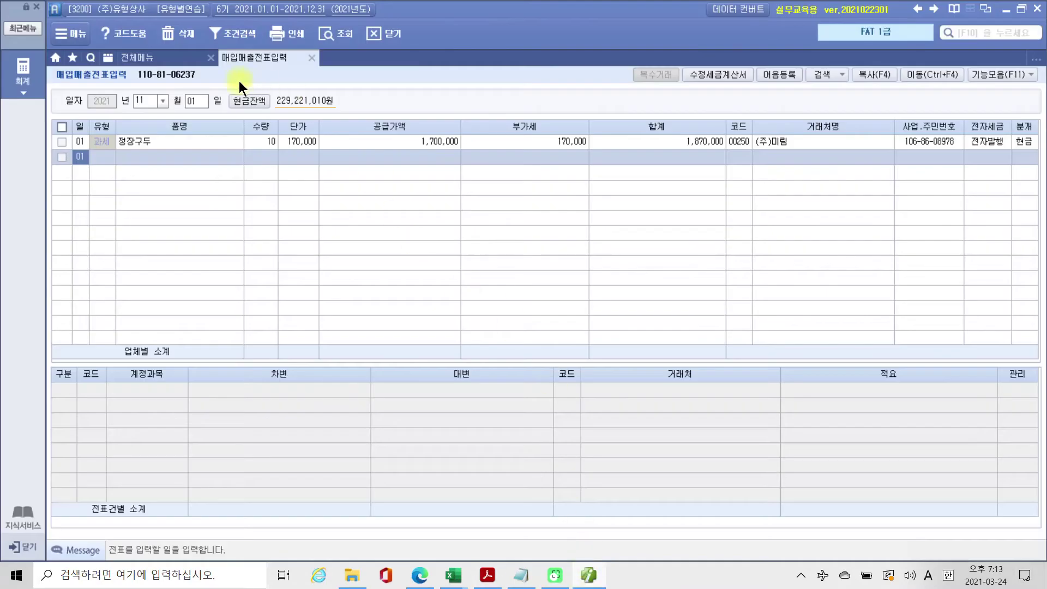
Step: Set the voucher date to November 2 and start a sales entry of type 11 과세
click(193, 106)
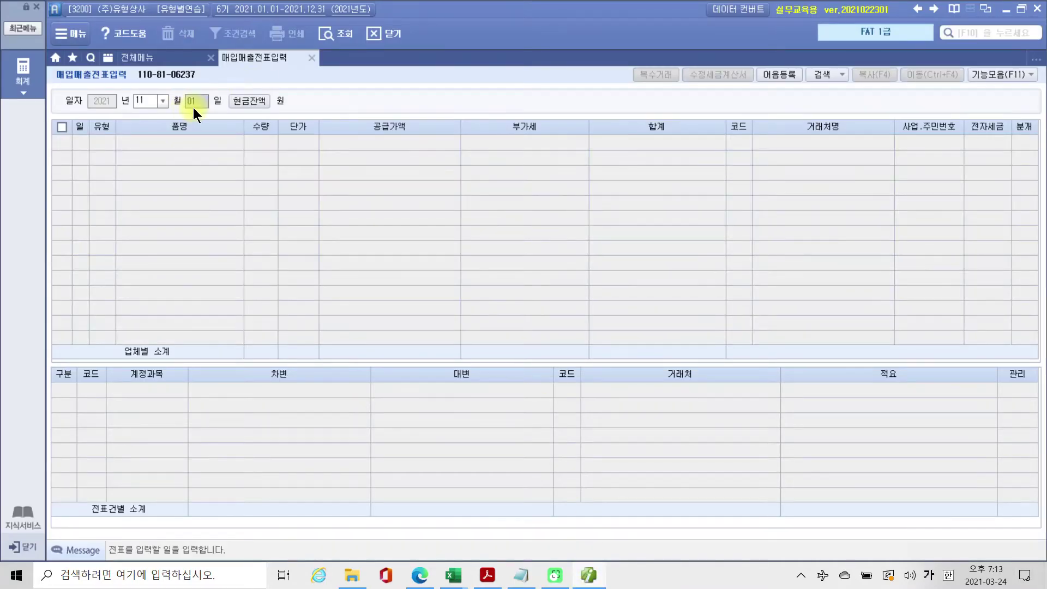
text(2)
key(Return)
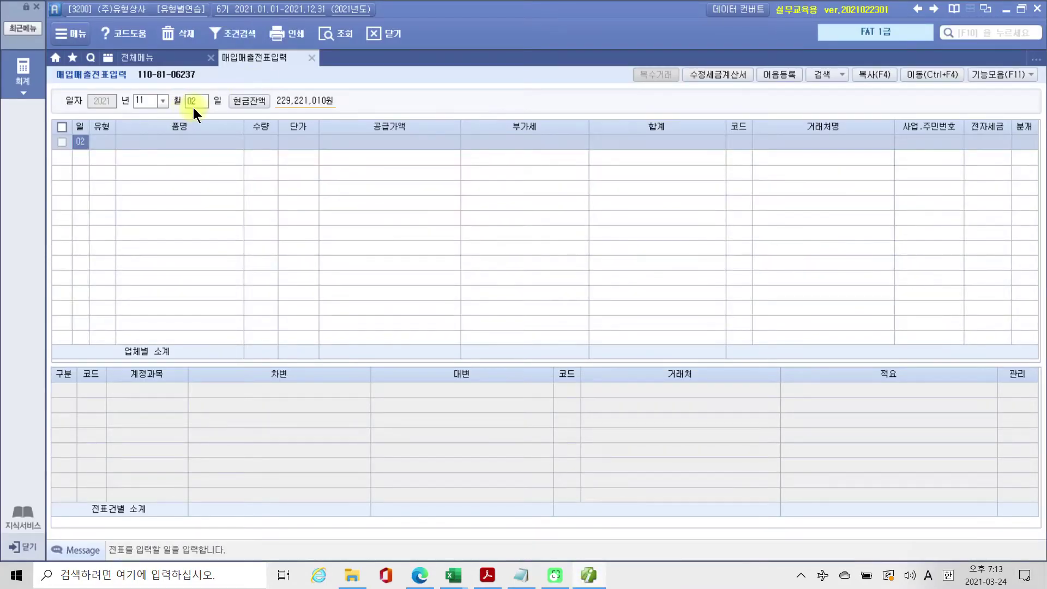
key(Return)
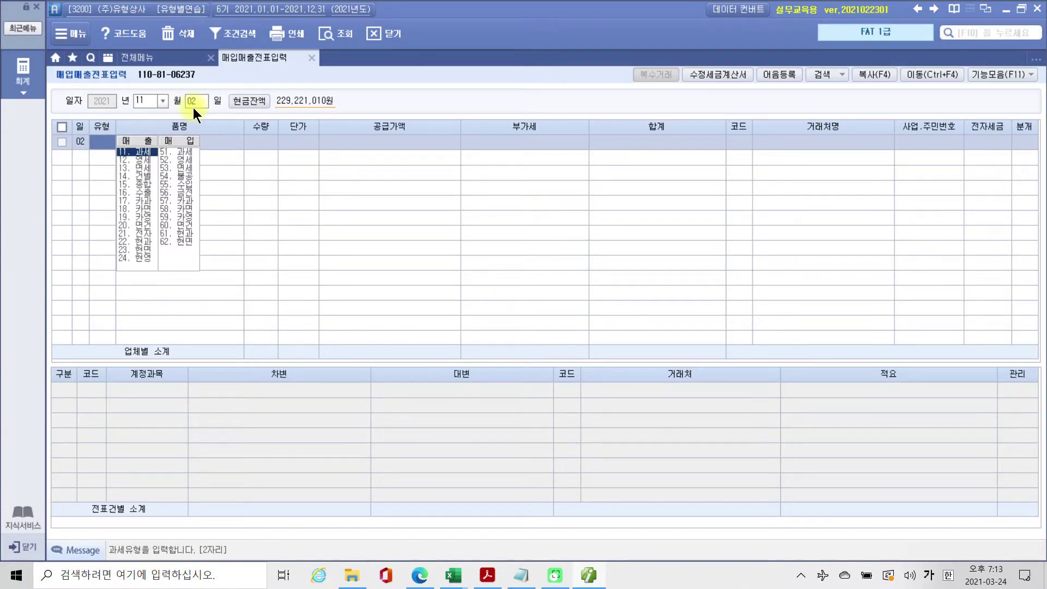
text(11)
key(Return)
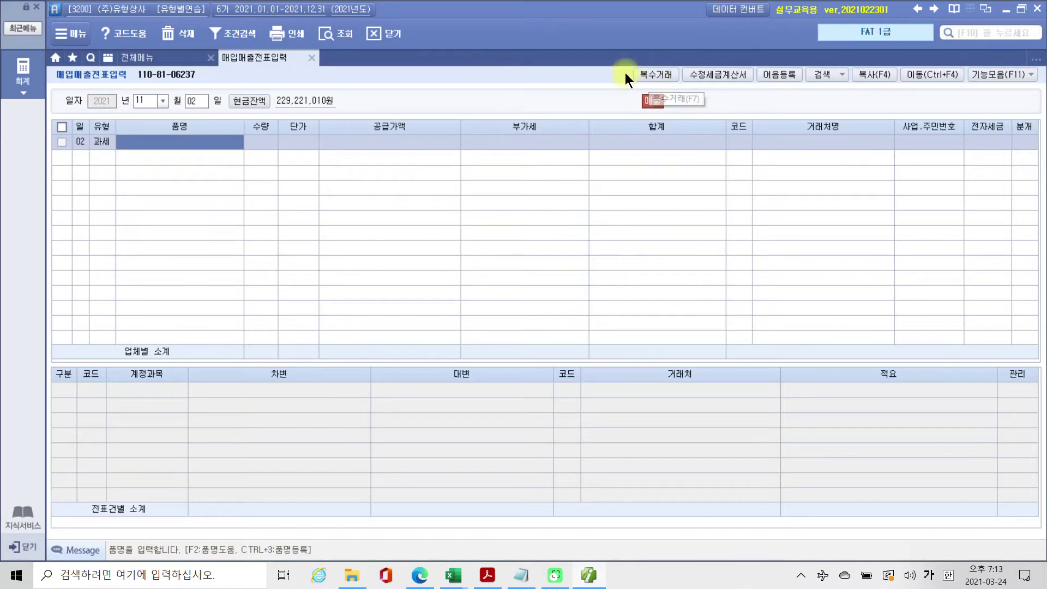
Step: Open 복수거래 for the entry and add the item 등산화 with quantity 10 and unit price 100,000
click(655, 73)
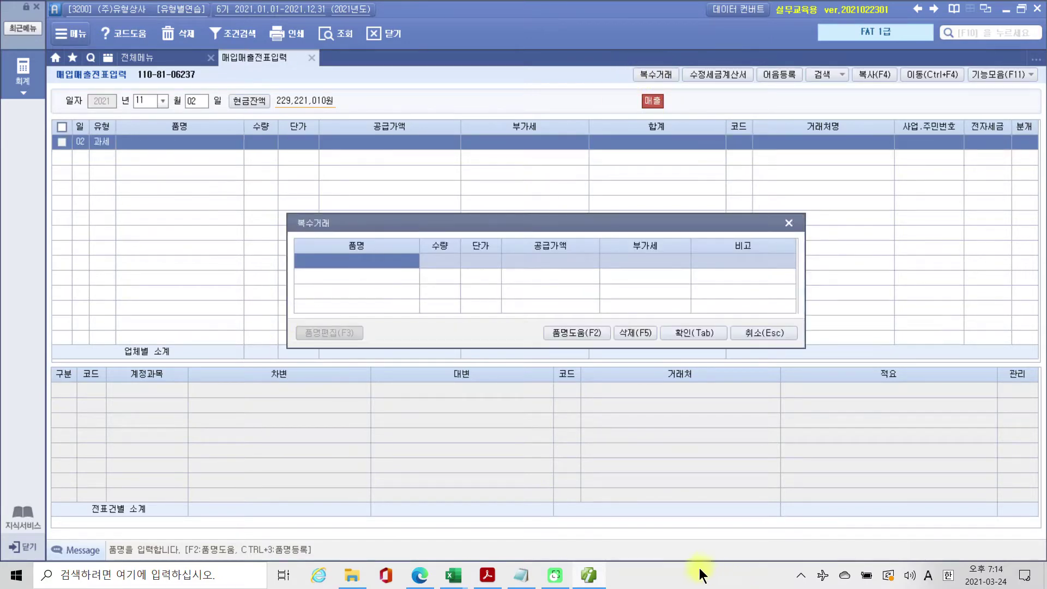
mouse_move(489, 582)
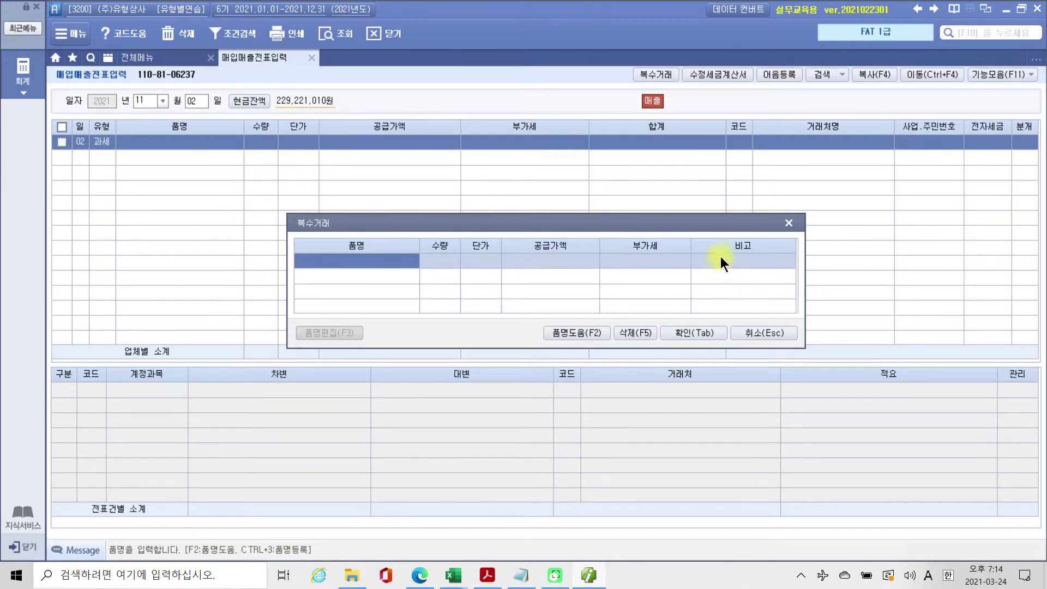
text(emdtks)
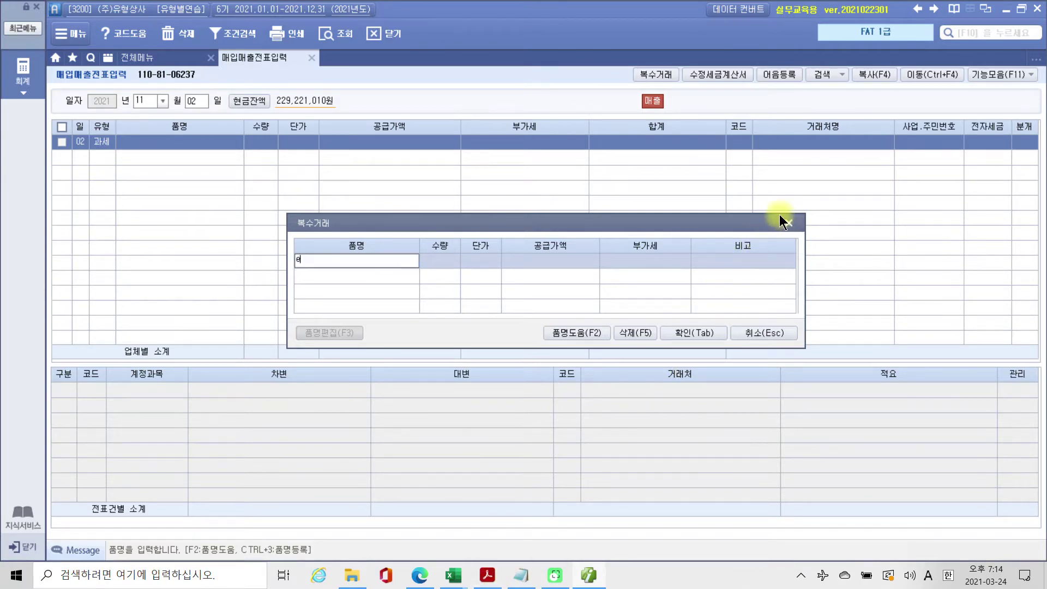
key(BackSpace)
key(BackSpace)
key(BackSpace)
key(BackSpace)
key(BackSpace)
key(BackSpace)
text(등산화)
key(Return)
text(10)
key(Return)
text(100000)
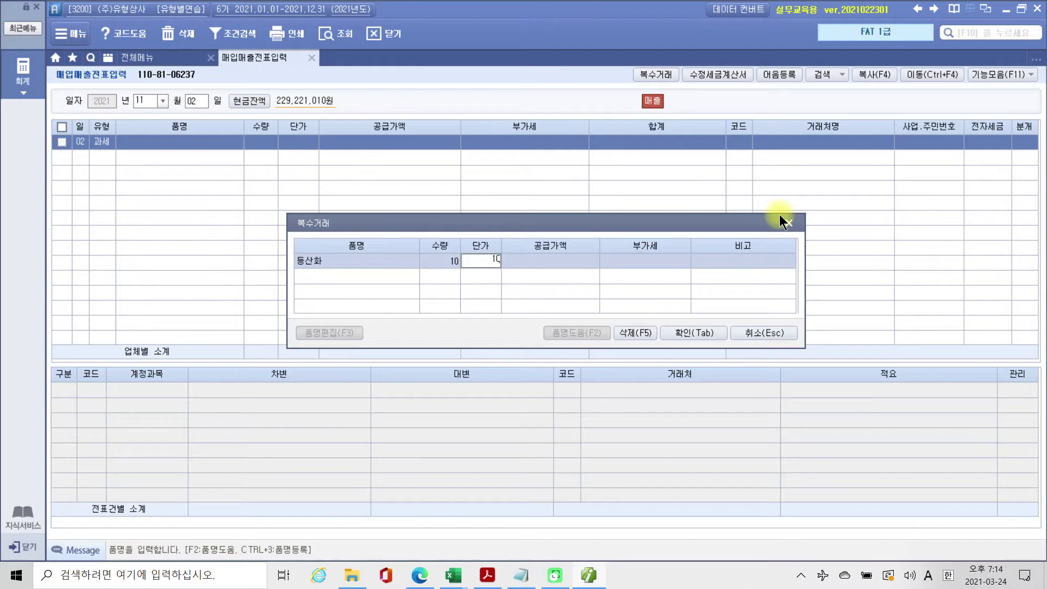
key(Return)
key(Return)
key(Return)
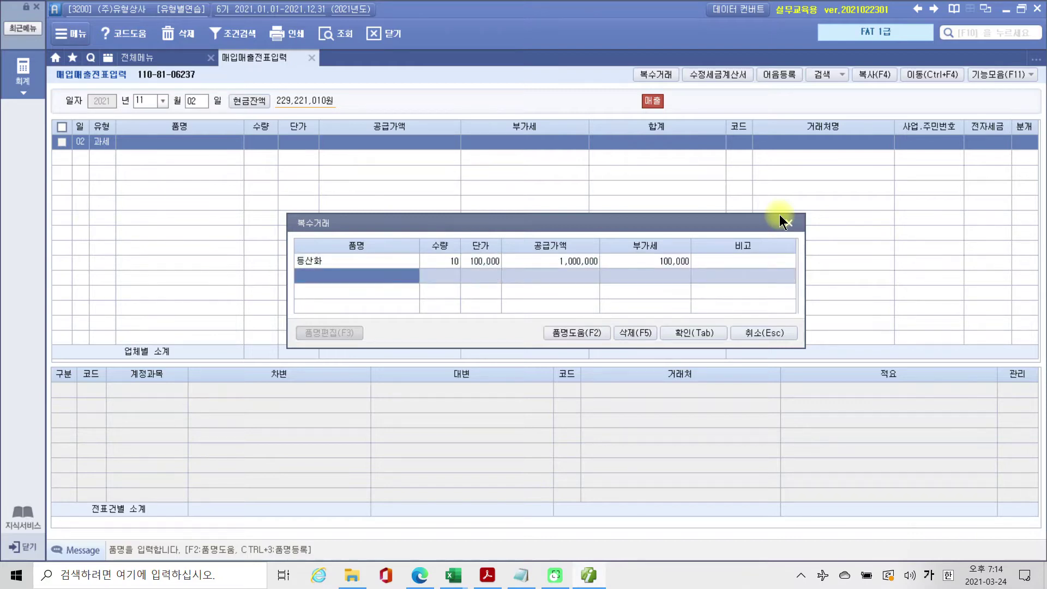
Step: Add the second item 운동화 with quantity 10 and unit price 100,000, and confirm the 복수거래 list
text(운동)
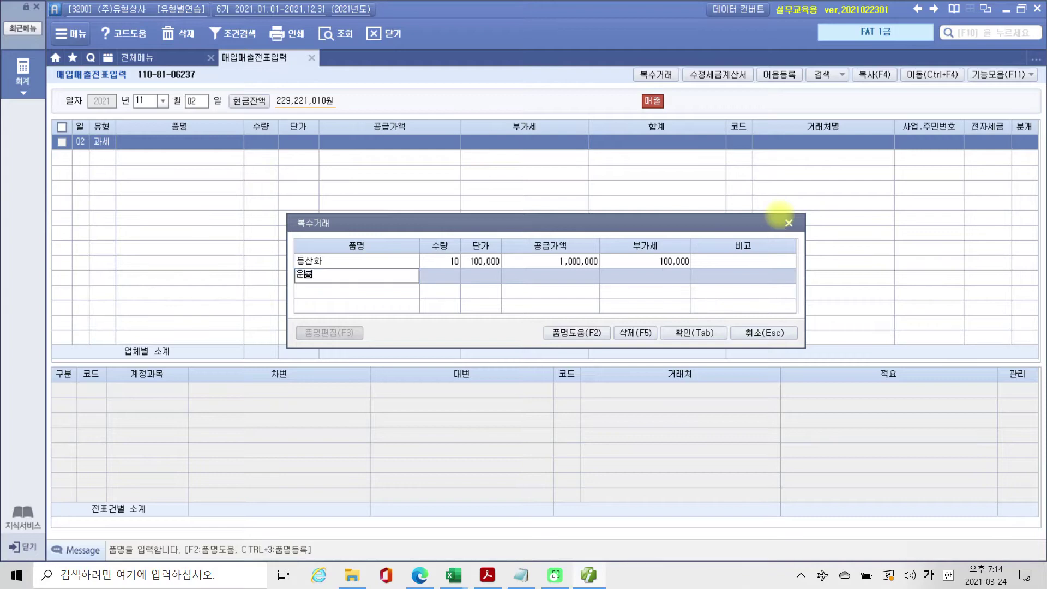
text(화)
key(Return)
text(10)
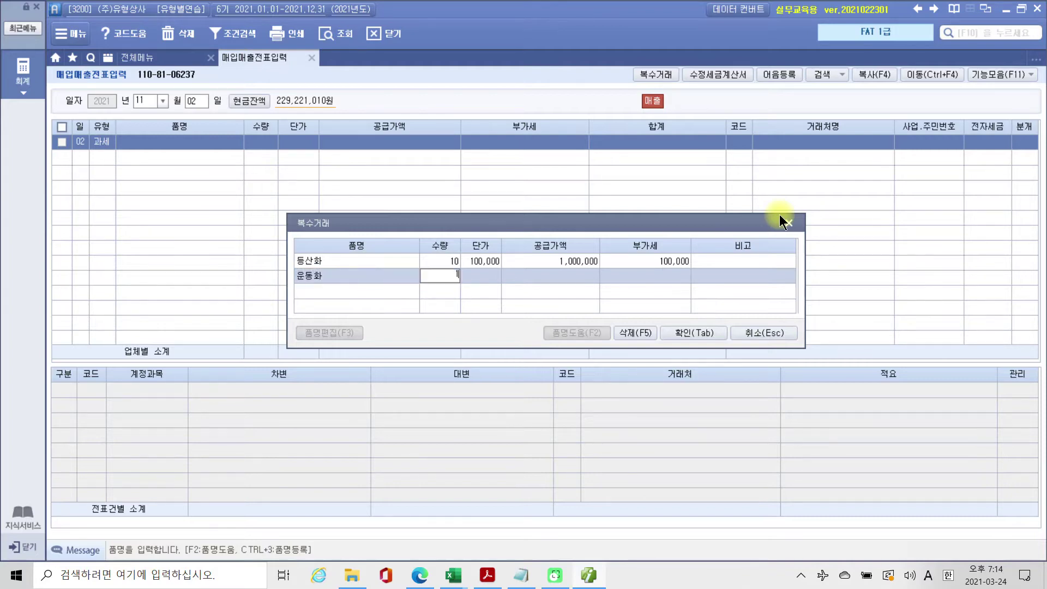
key(Return)
text(10)
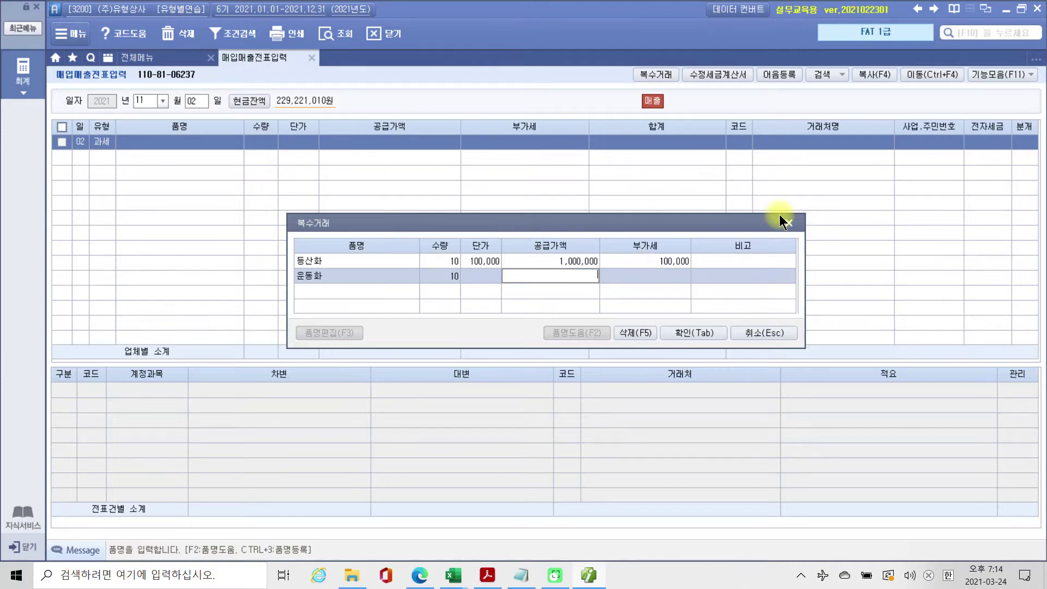
click(484, 277)
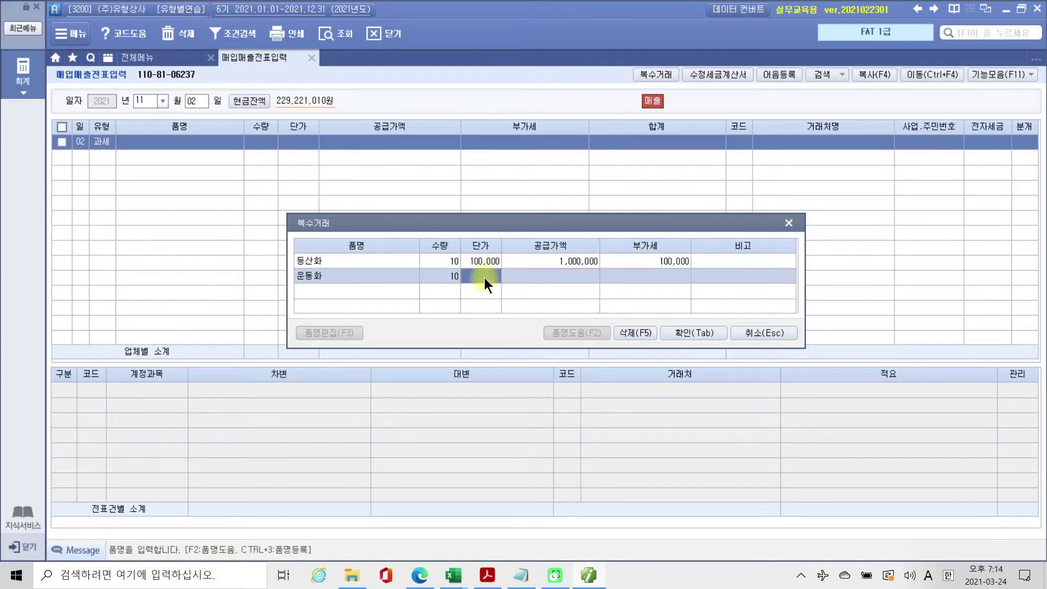
text(100,000)
key(Return)
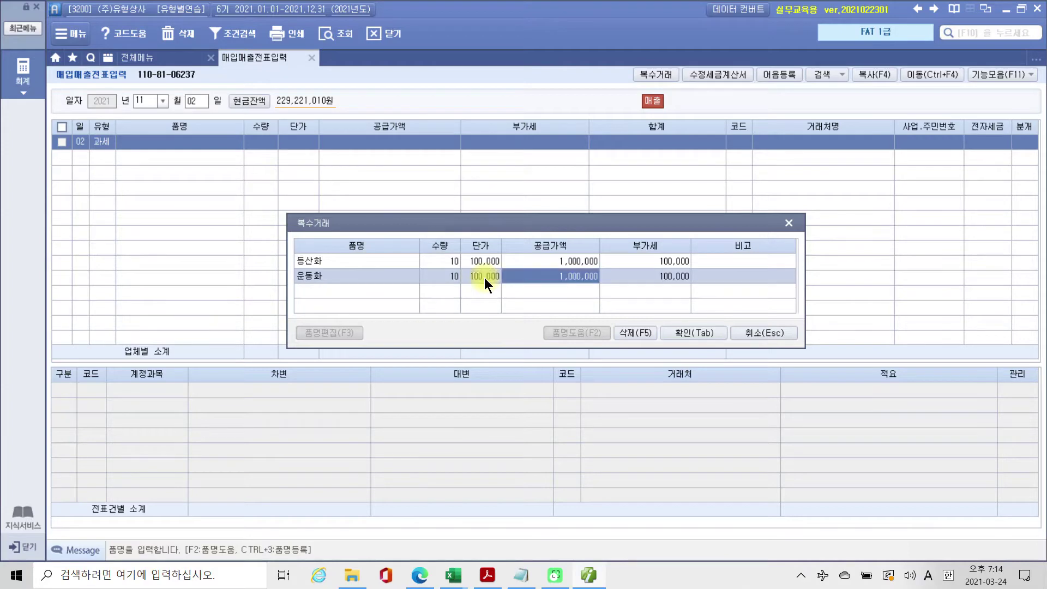
click(690, 331)
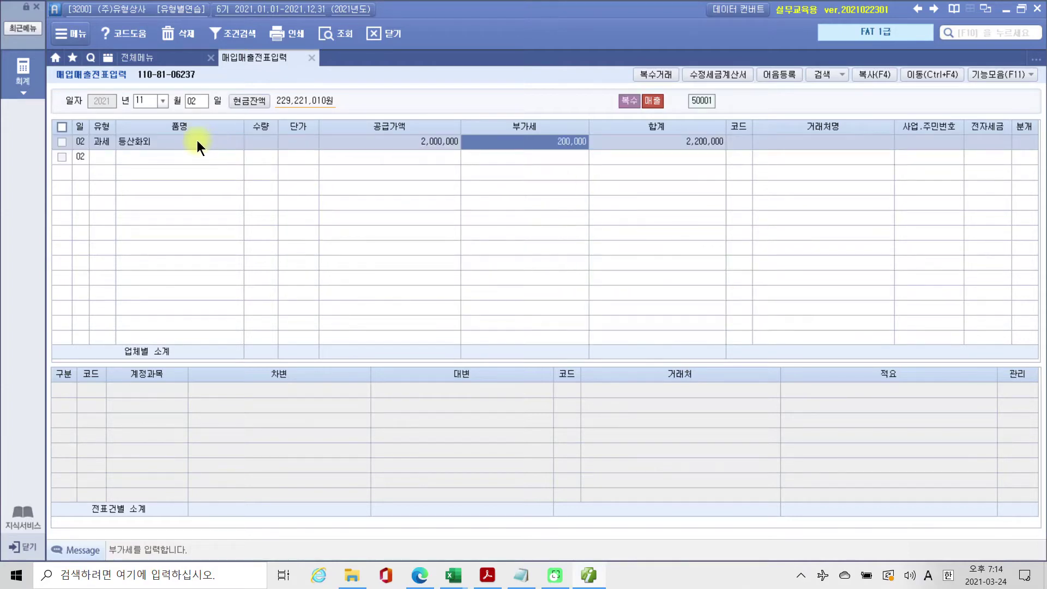
drag(110, 151, 166, 150)
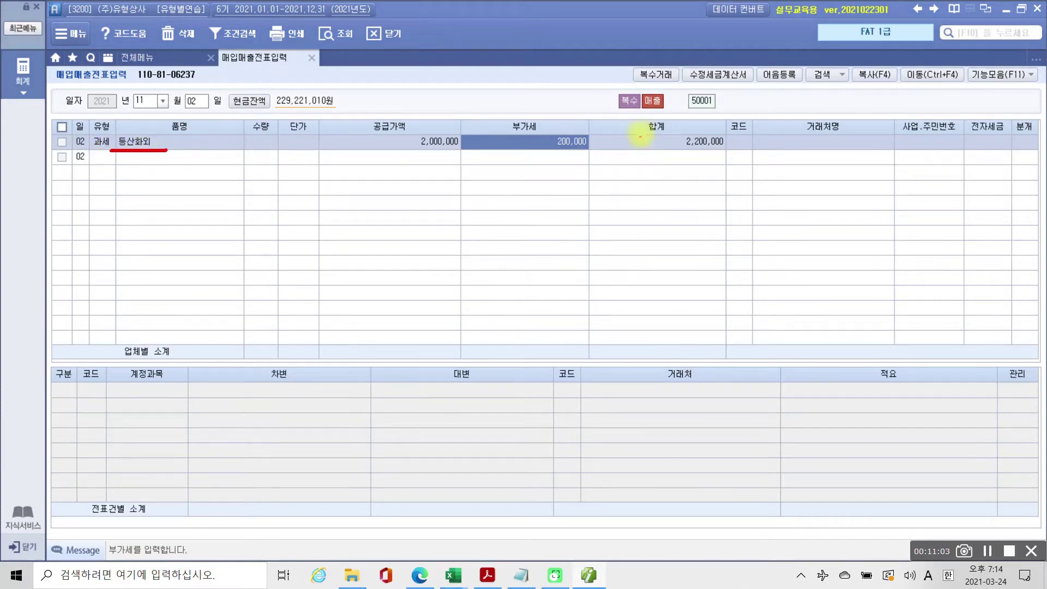
drag(632, 127, 731, 162)
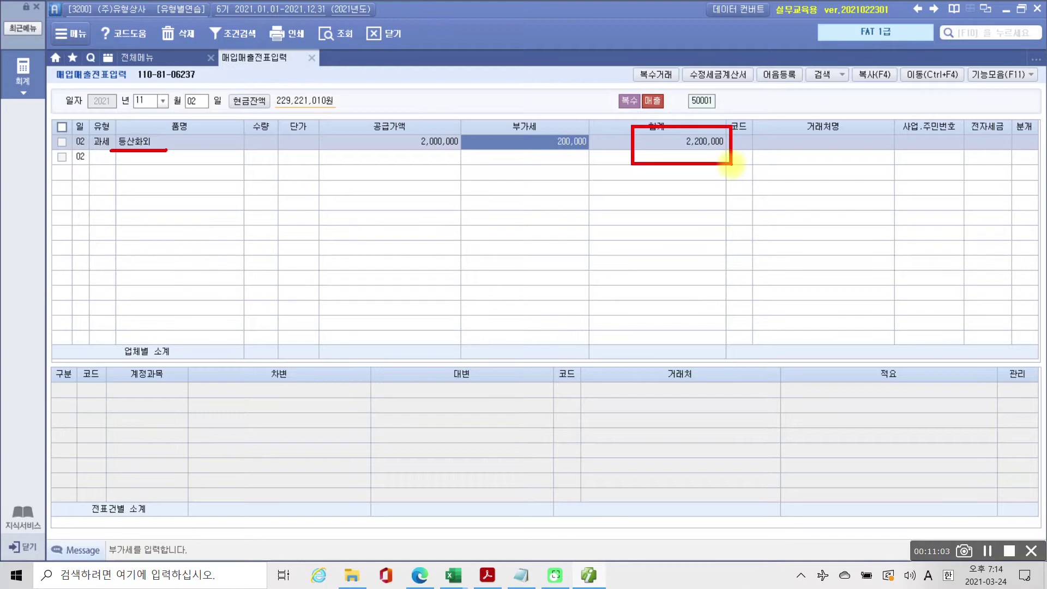
key(Escape)
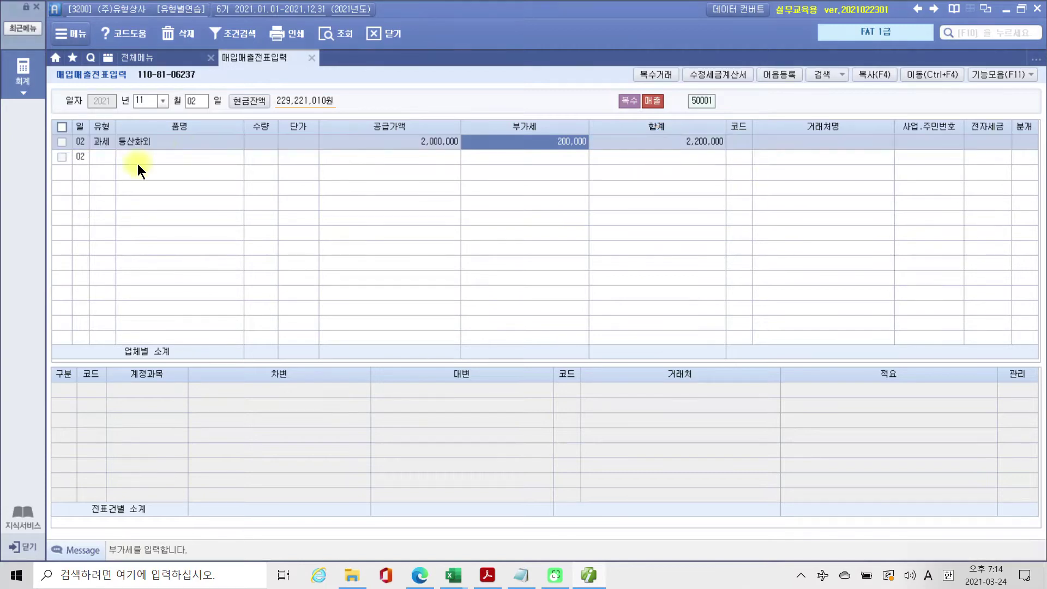
Step: Set the customer to (주)그리운 by looking up "그리", and leave the 전자세금 field blank
click(739, 141)
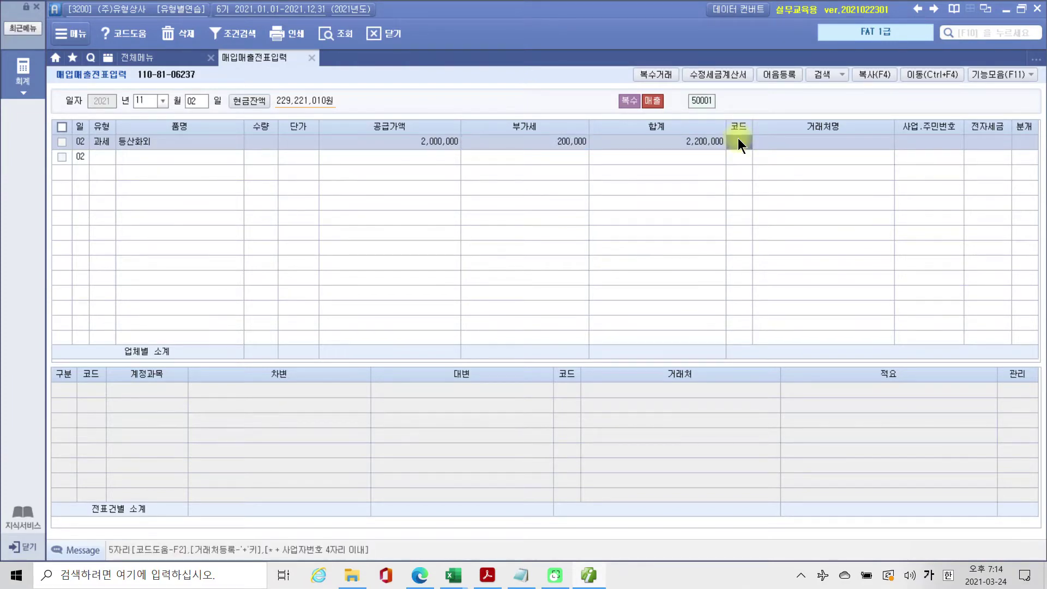
text(그리)
key(Return)
key(Return)
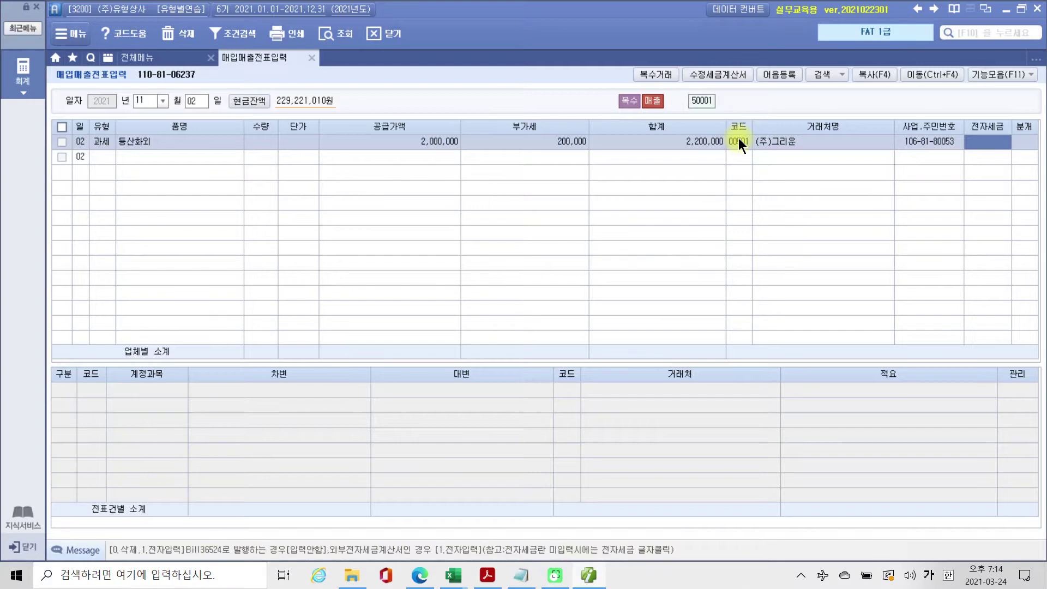
key(Return)
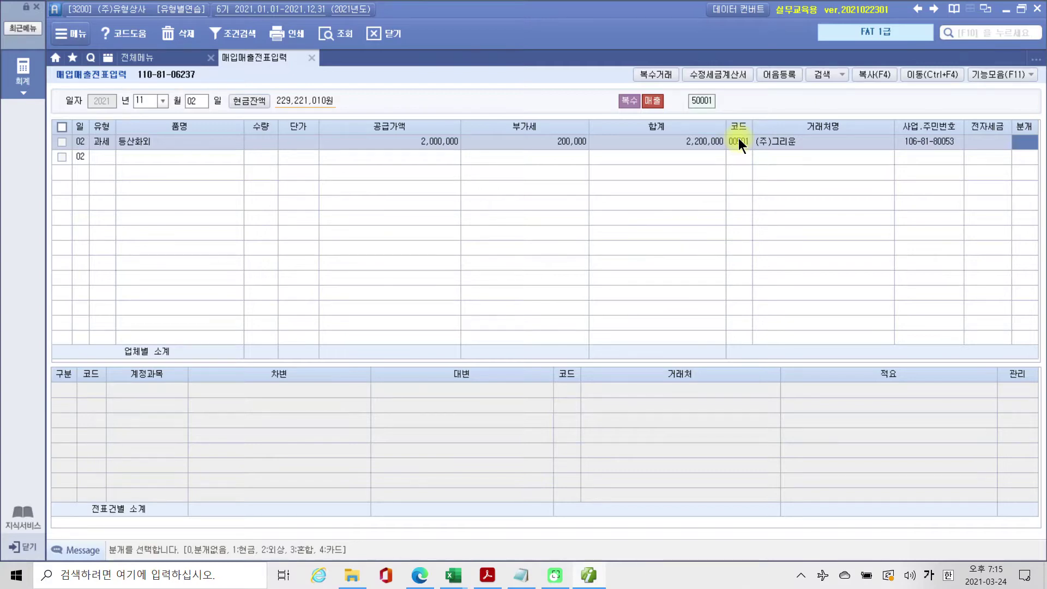
mouse_move(303, 564)
mouse_down()
mouse_move(309, 540)
mouse_move(306, 579)
mouse_up()
mouse_move(993, 131)
mouse_down()
mouse_move(1018, 166)
mouse_move(997, 187)
mouse_up()
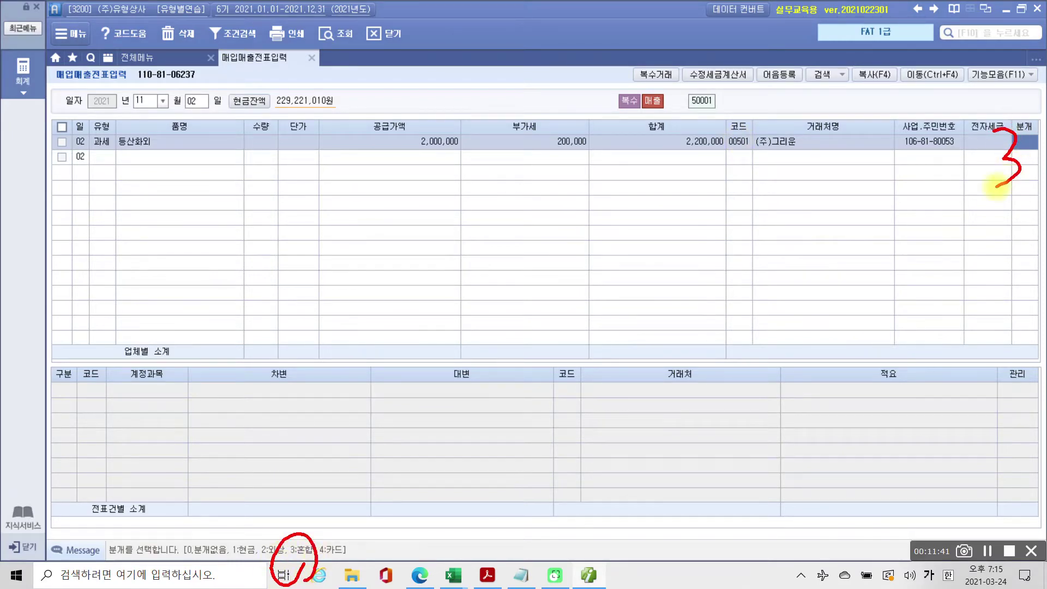
key(Escape)
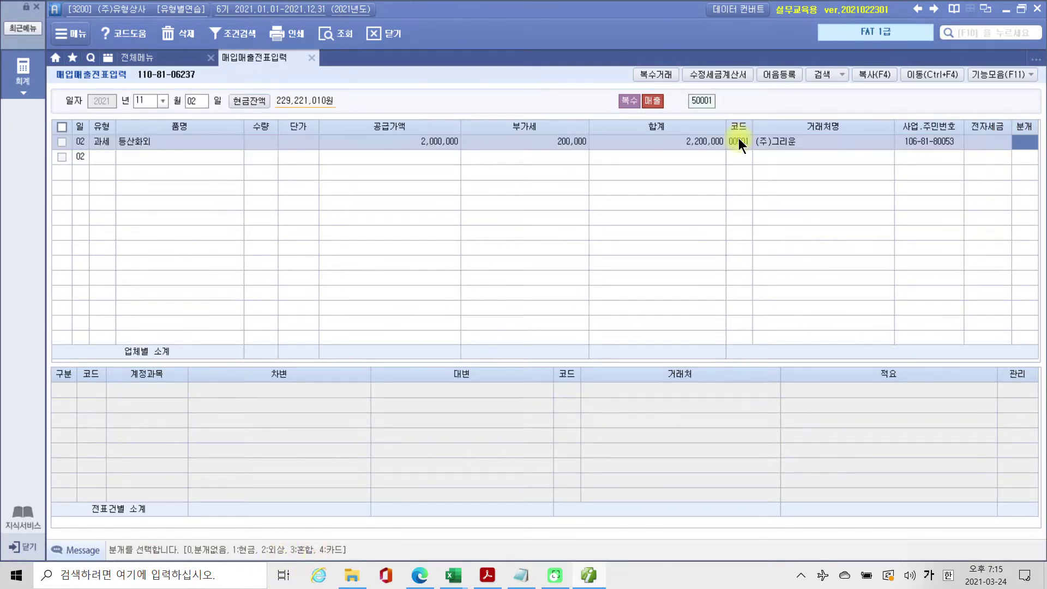
Step: Set the entry's 분개 type to 3 혼합 and check the 부가세예수금 and 상품매출 credit lines
text(3)
key(Return)
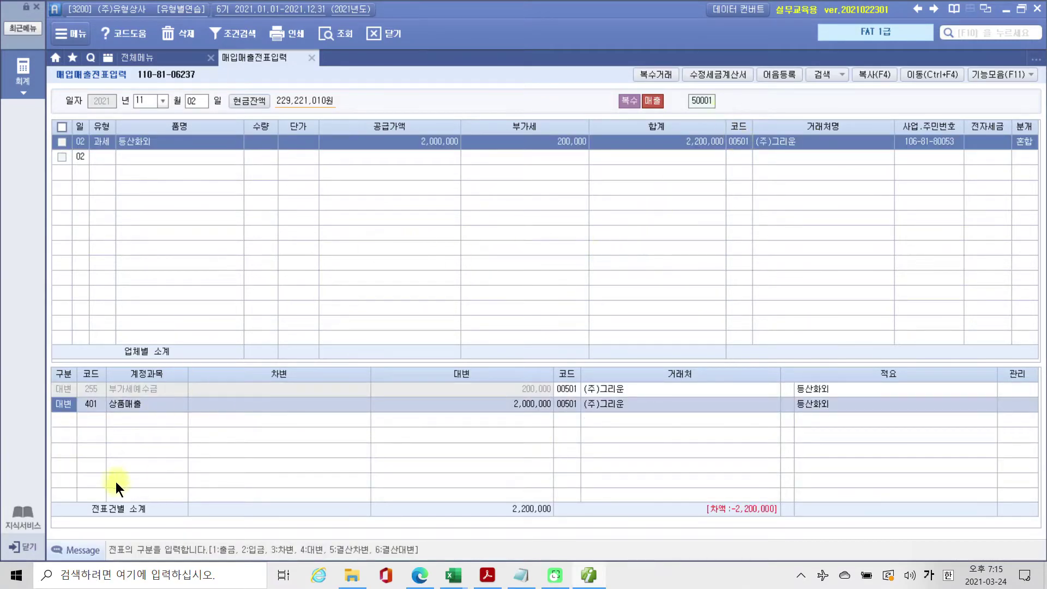
click(102, 390)
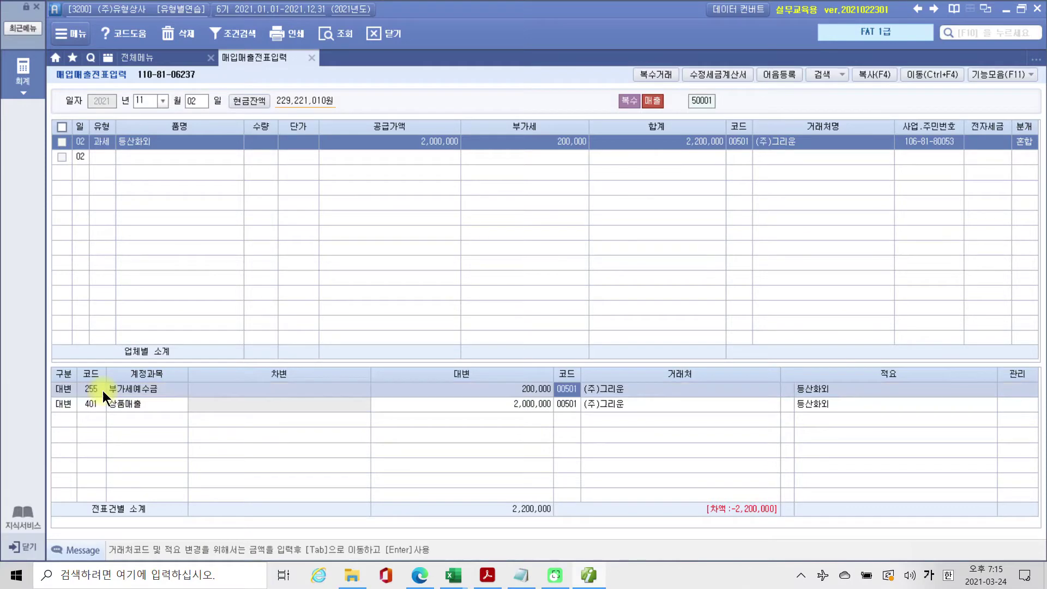
click(101, 402)
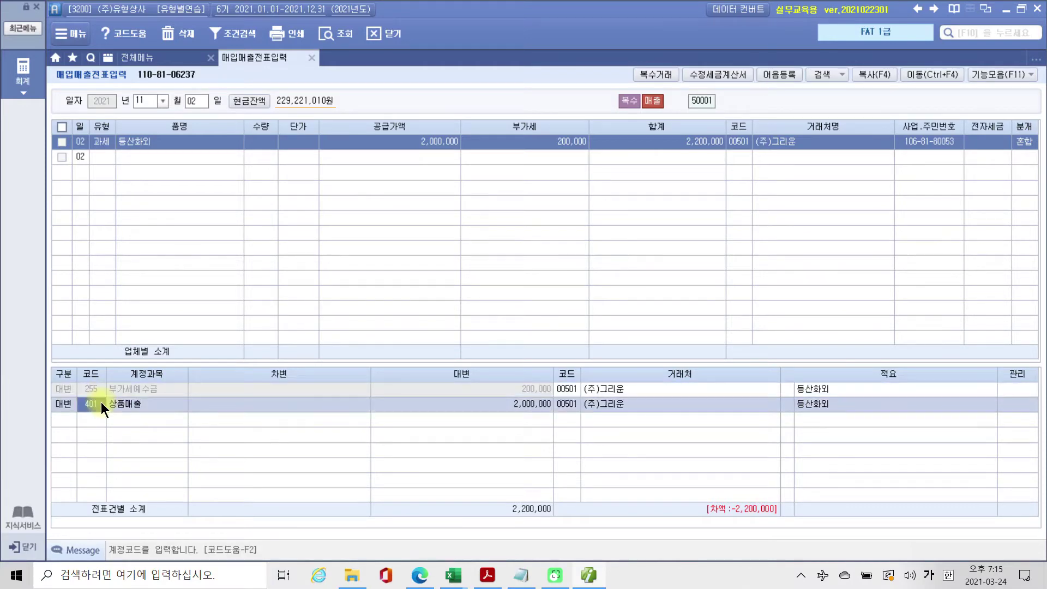
Step: Add a 차변 line for account 259 선수금 with an amount of 200,000
click(64, 416)
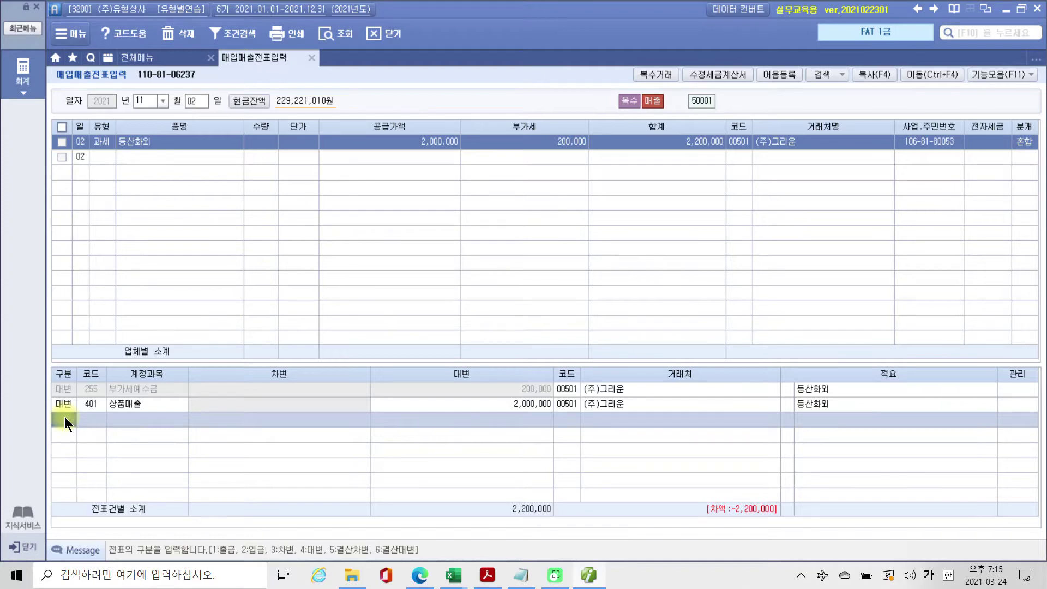
text(3)
key(Return)
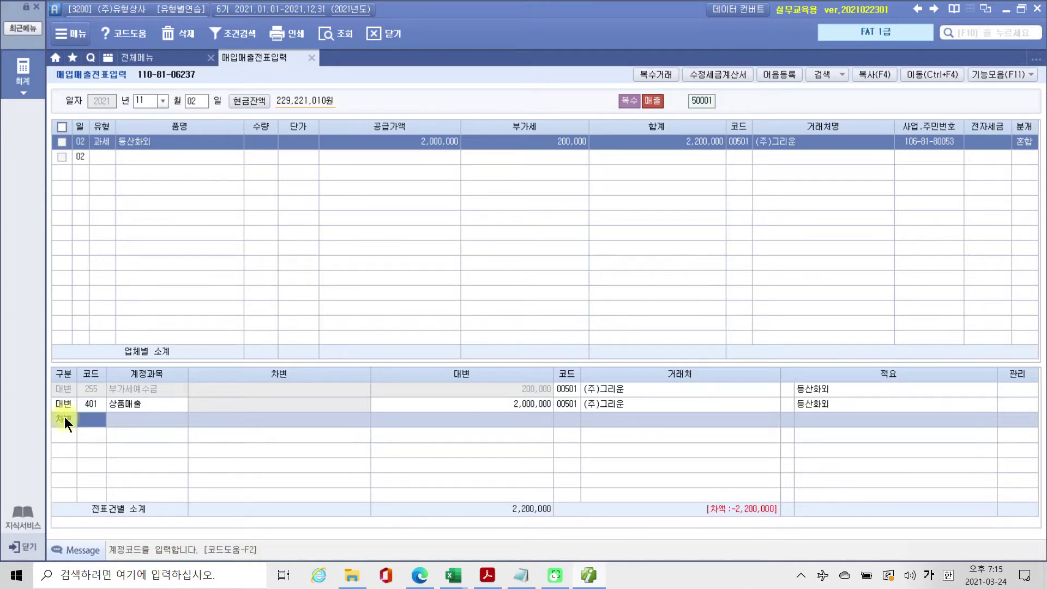
text(ㅓ)
text(선수)
key(Return)
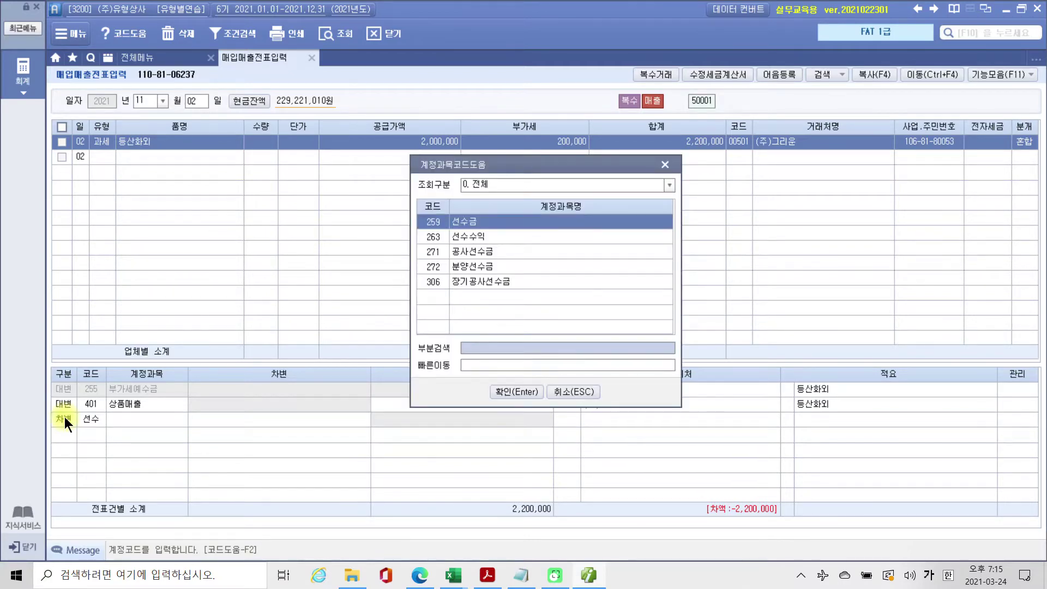
key(Return)
text(200000)
key(Return)
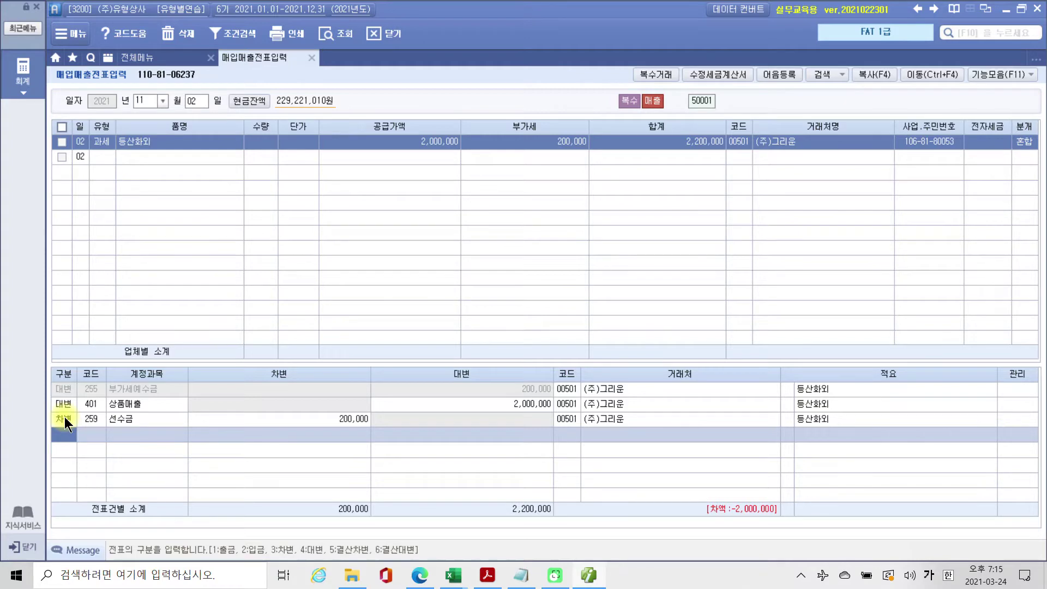
Step: Add a 차변 line for account 108 외상매출금 with an amount of 2,000,000
key(Return)
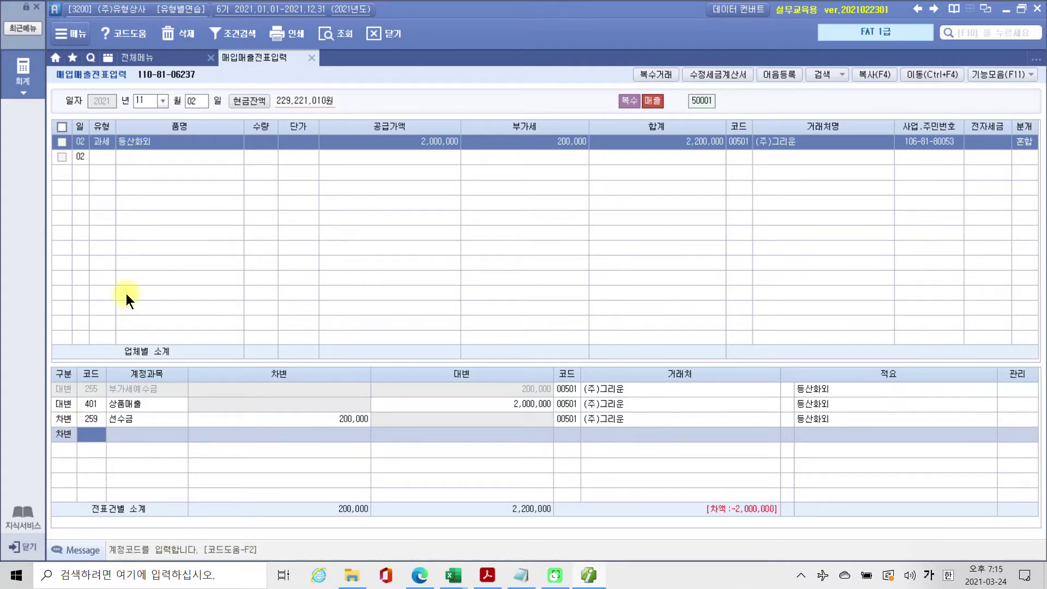
text(108)
key(Return)
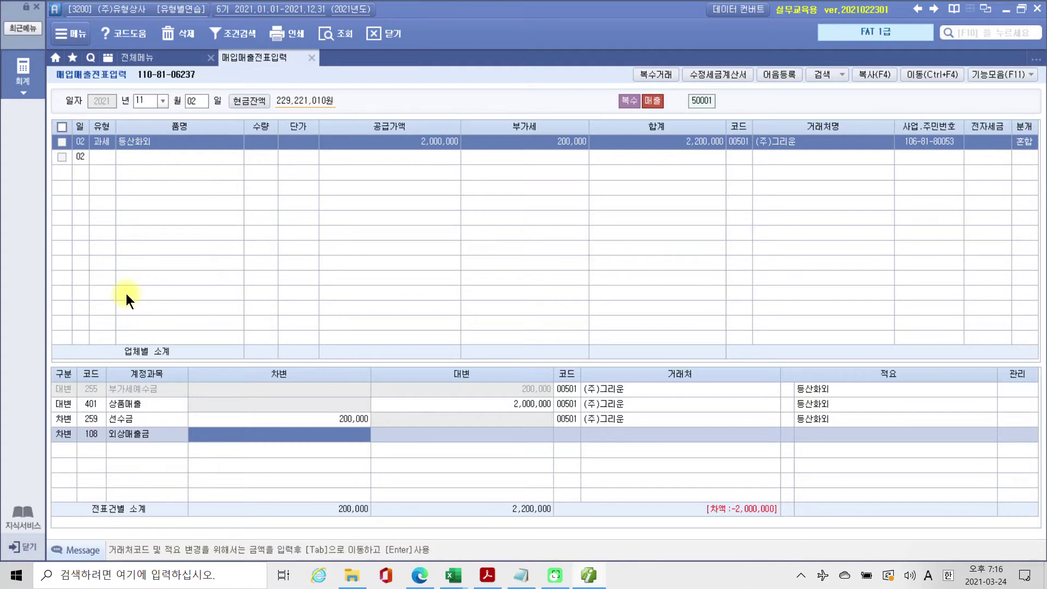
mouse_move(758, 496)
mouse_down()
mouse_move(796, 537)
mouse_move(647, 468)
mouse_up()
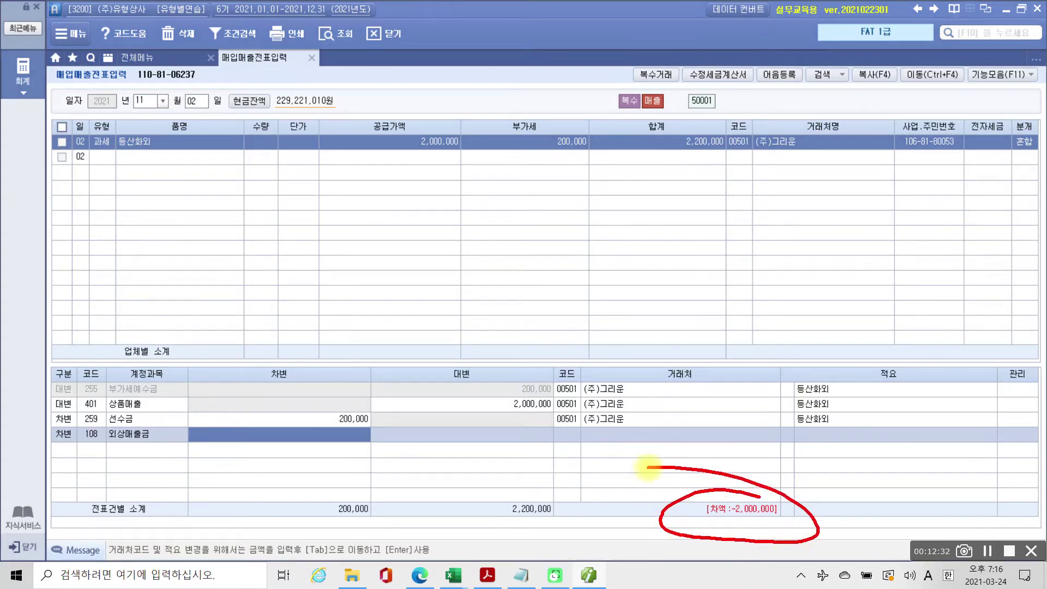
text(2000000)
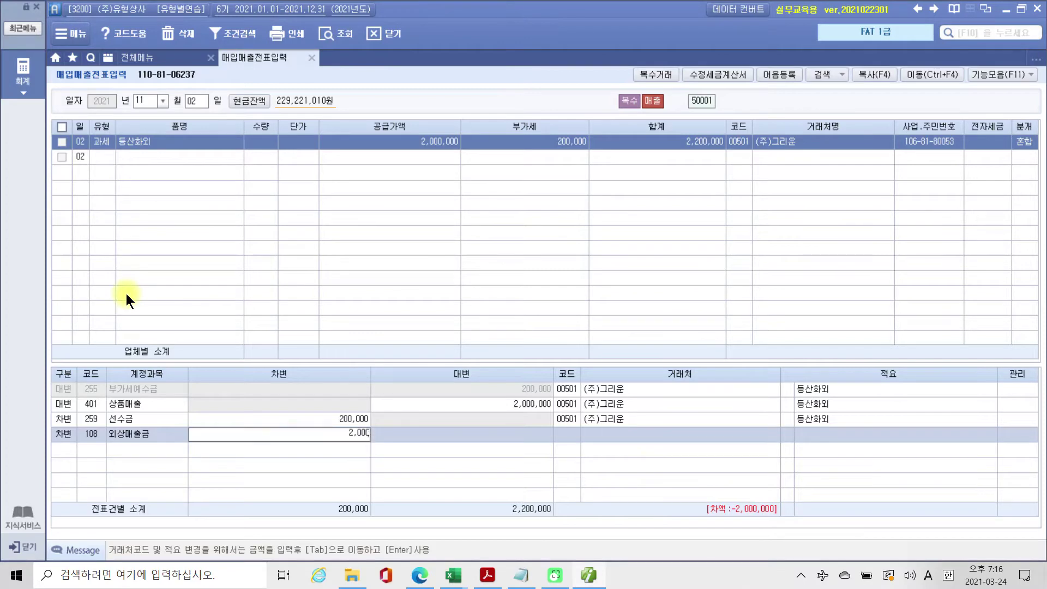
key(Return)
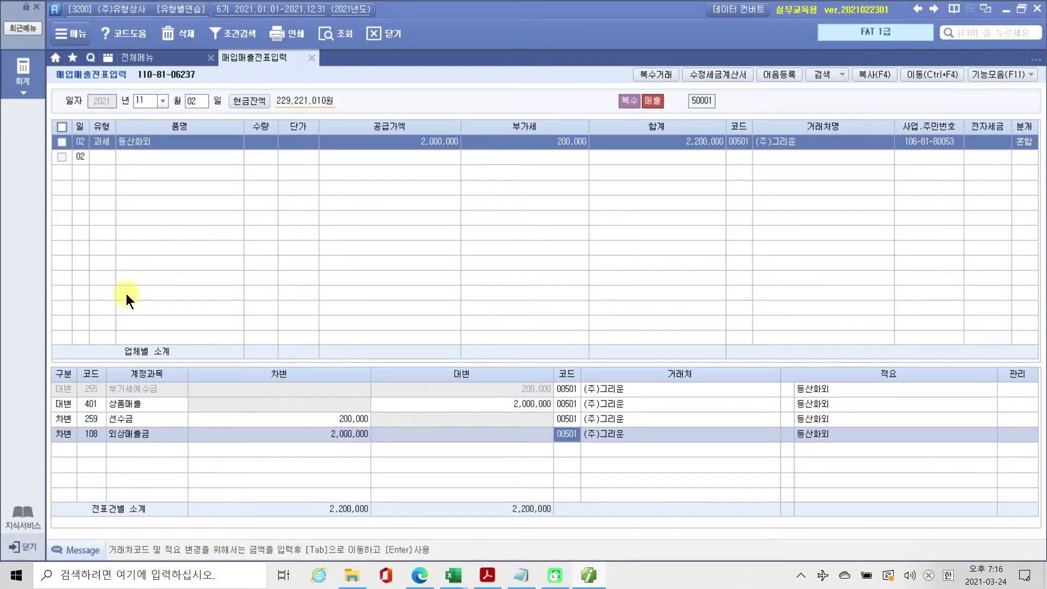
Step: Check the customer codes on the 선수금 and 외상매출금 debit lines of the (주)그리운 entry
key(ctrl+2)
mouse_move(578, 460)
mouse_down()
mouse_move(545, 406)
mouse_move(588, 478)
mouse_up()
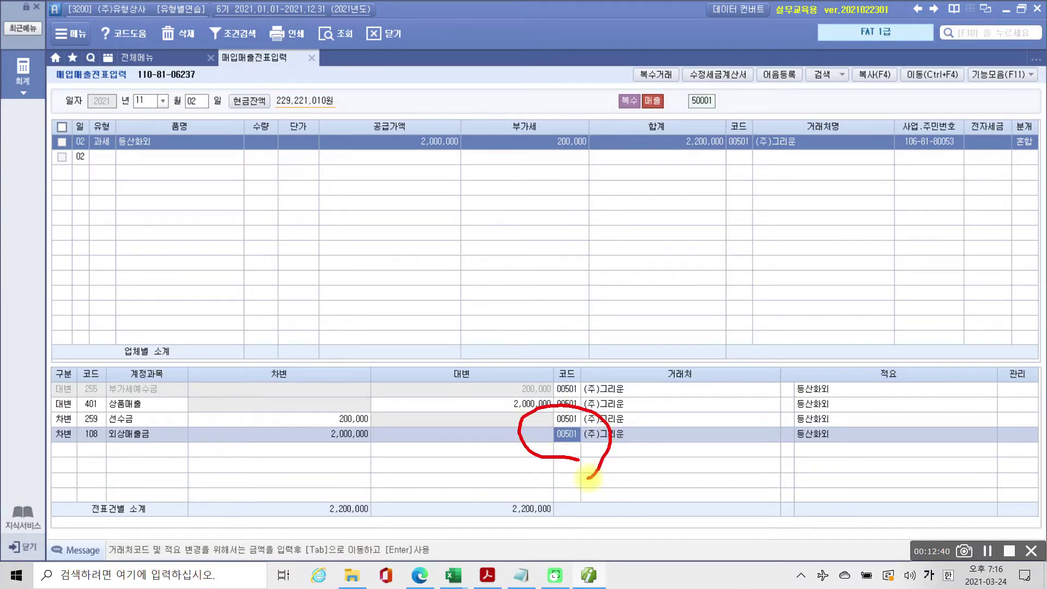
mouse_move(347, 442)
mouse_down()
mouse_move(665, 134)
mouse_move(656, 155)
mouse_up()
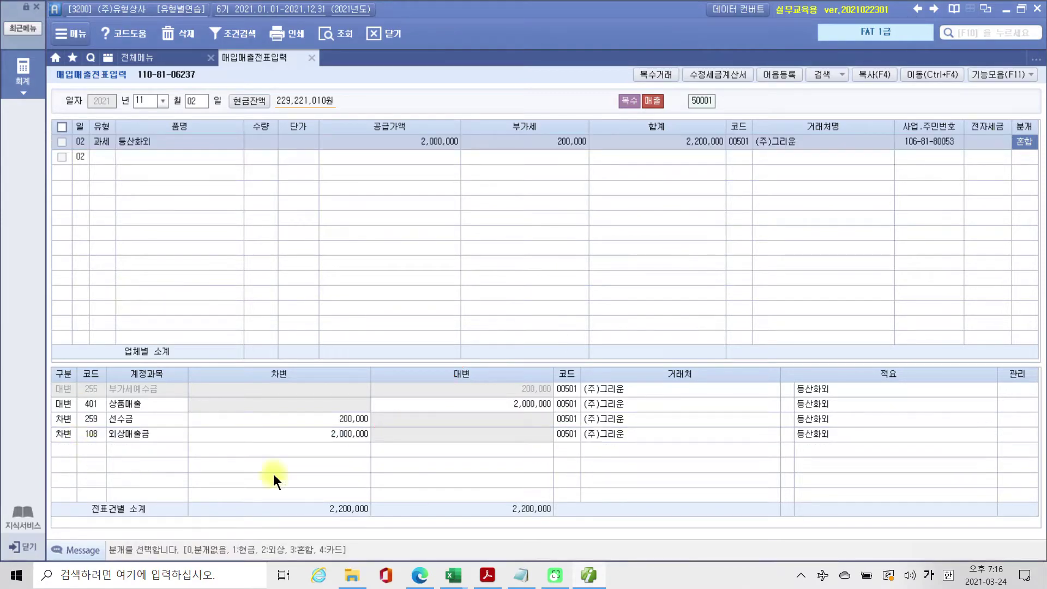
click(332, 434)
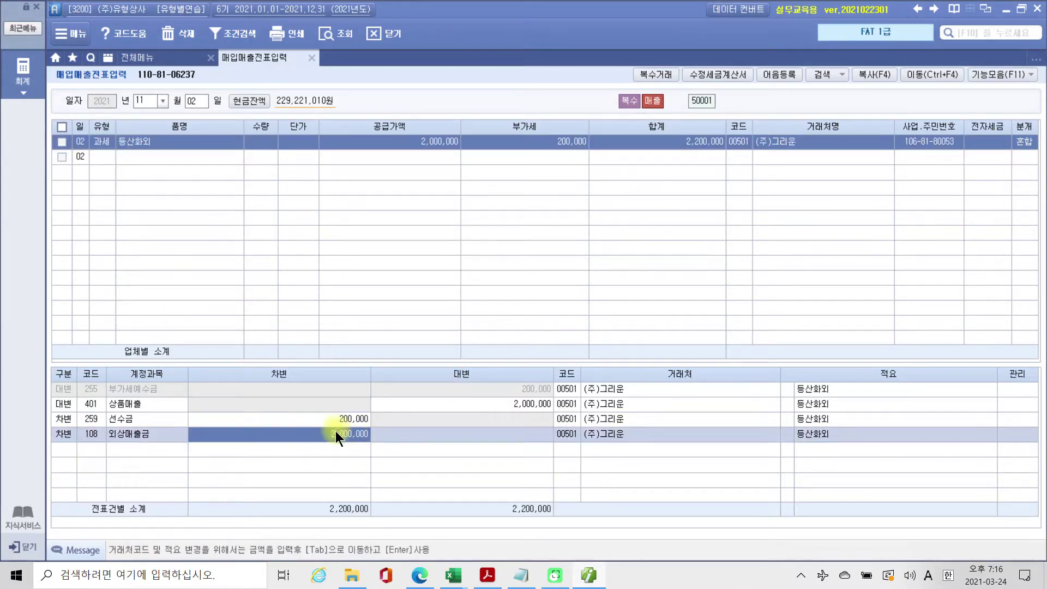
click(581, 424)
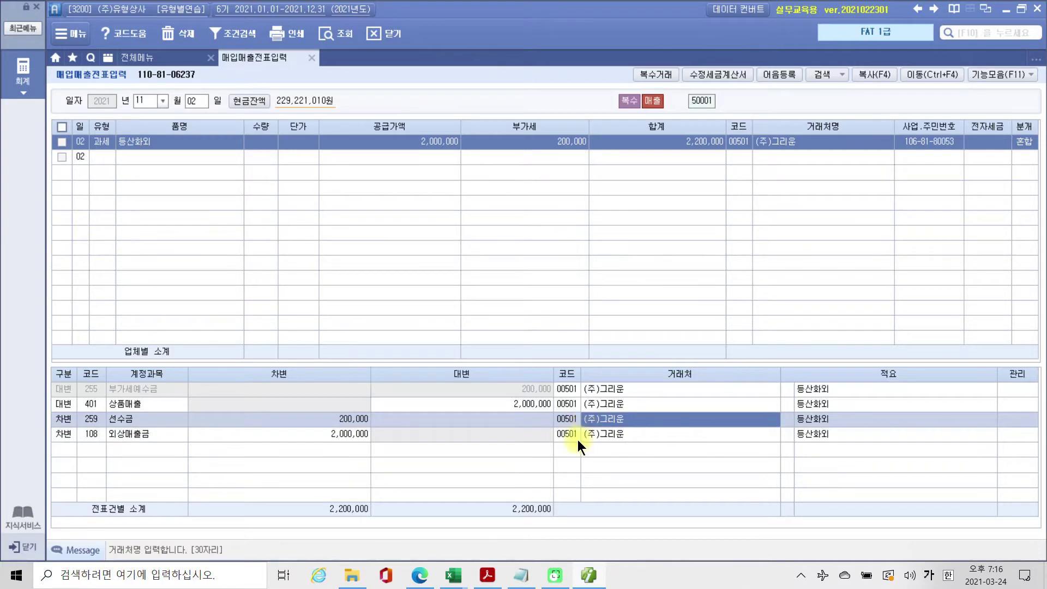
click(577, 436)
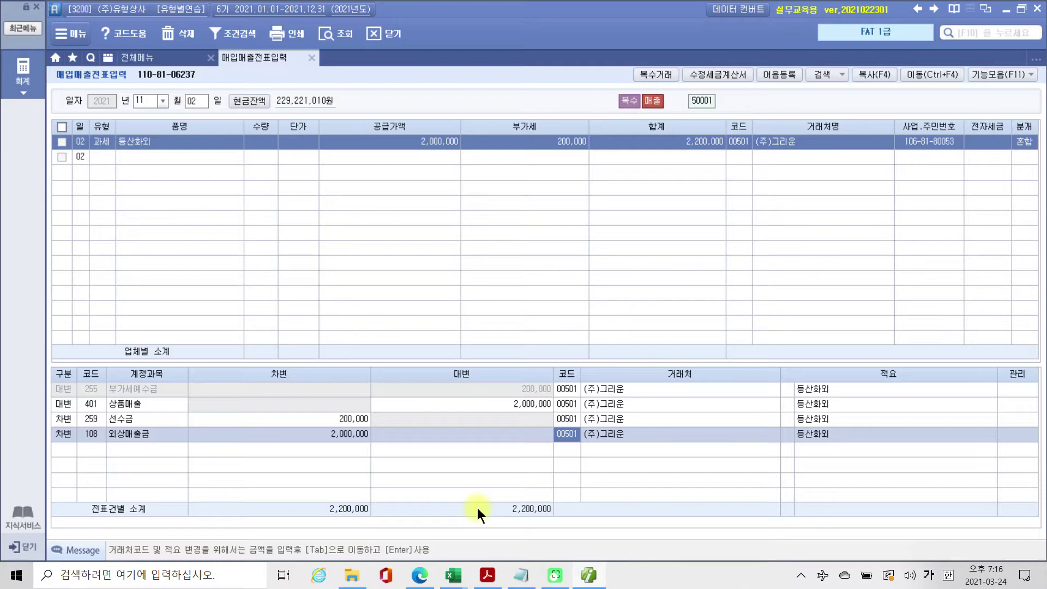
Step: Open 전자세금계산서 발행 및 내역관리 and list the sales invoices for 2021-11-02 across all customers
click(23, 82)
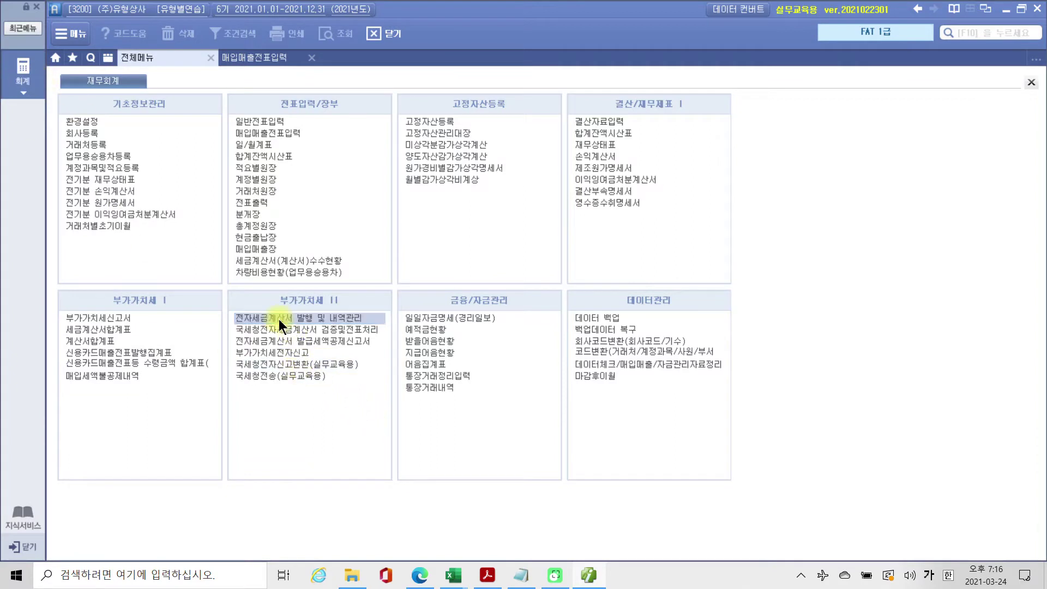
click(316, 318)
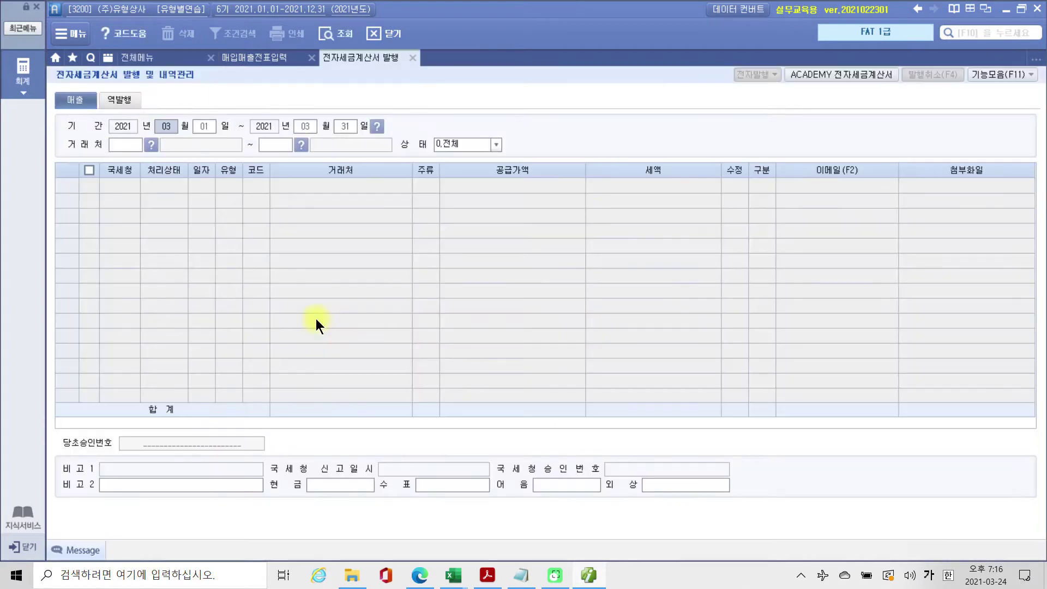
text(1102)
key(Return)
text(02)
key(Return)
key(Return)
key(Return)
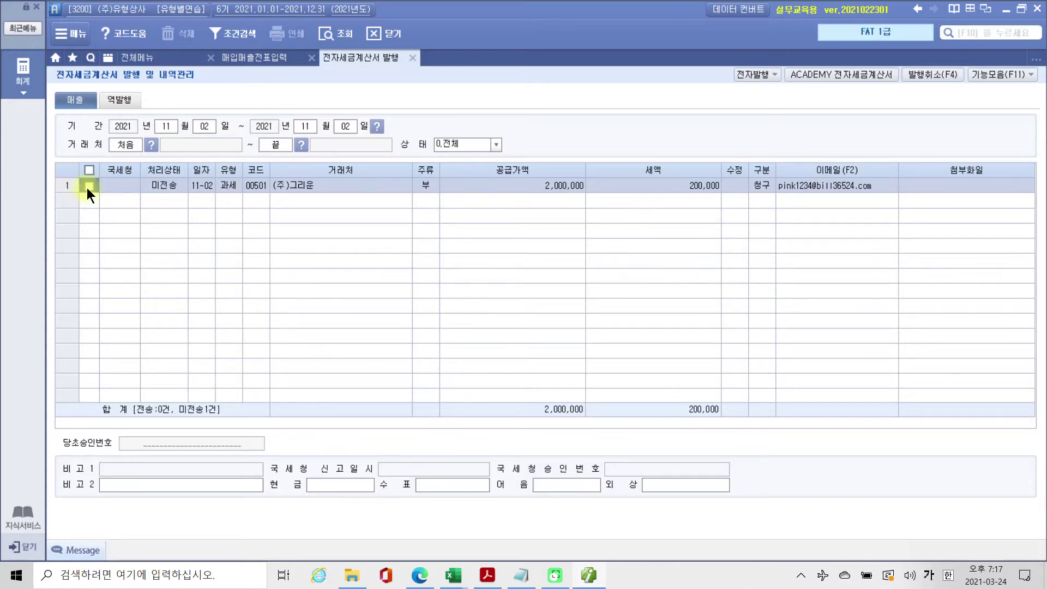
Step: Issue the electronic tax invoice for the selected (주)그리운 sale using the prefilled login
click(753, 71)
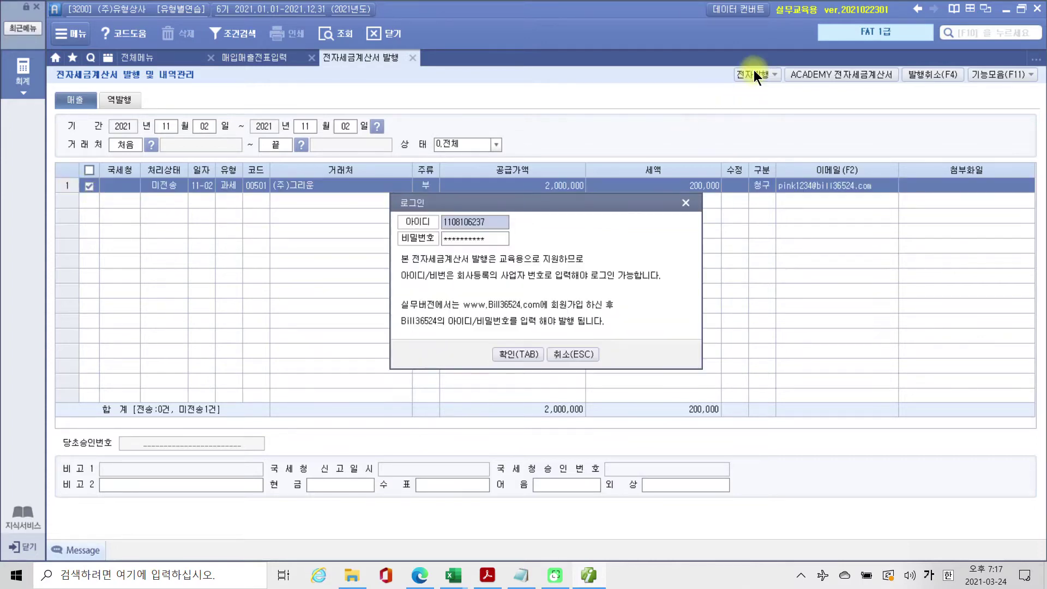
click(515, 353)
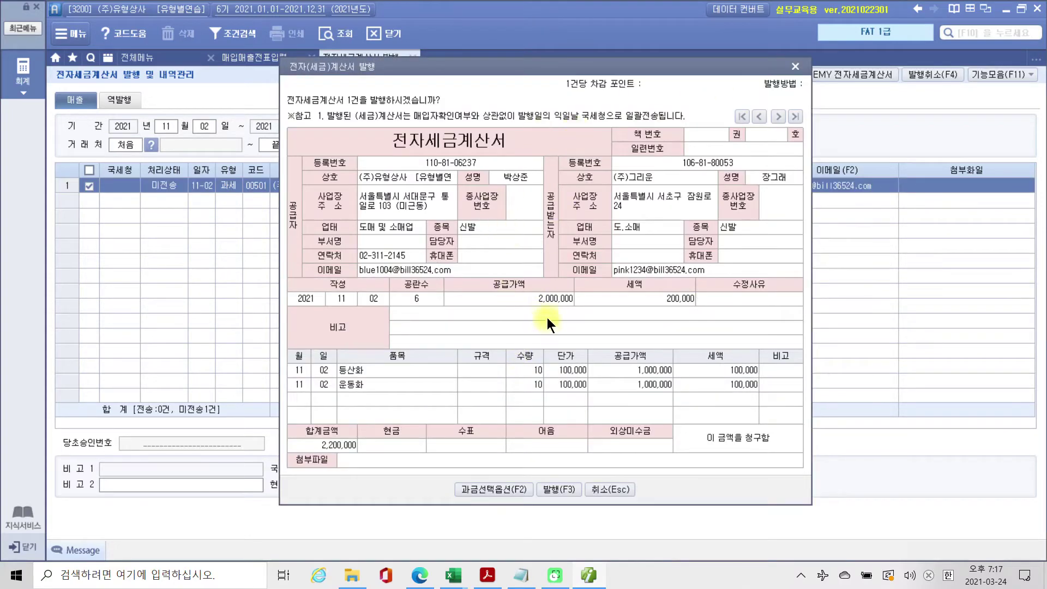
click(566, 490)
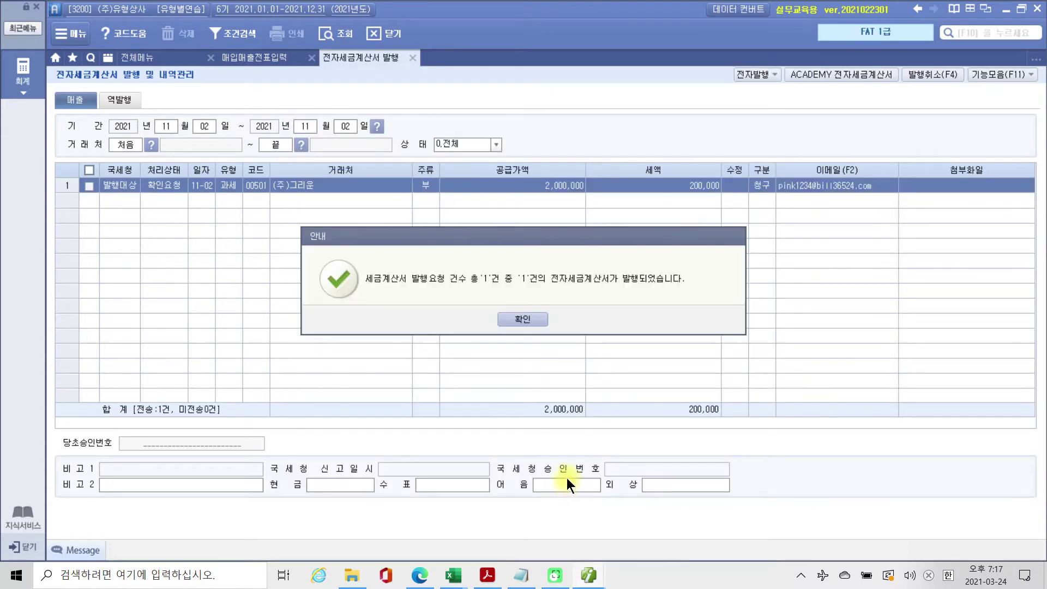
click(526, 318)
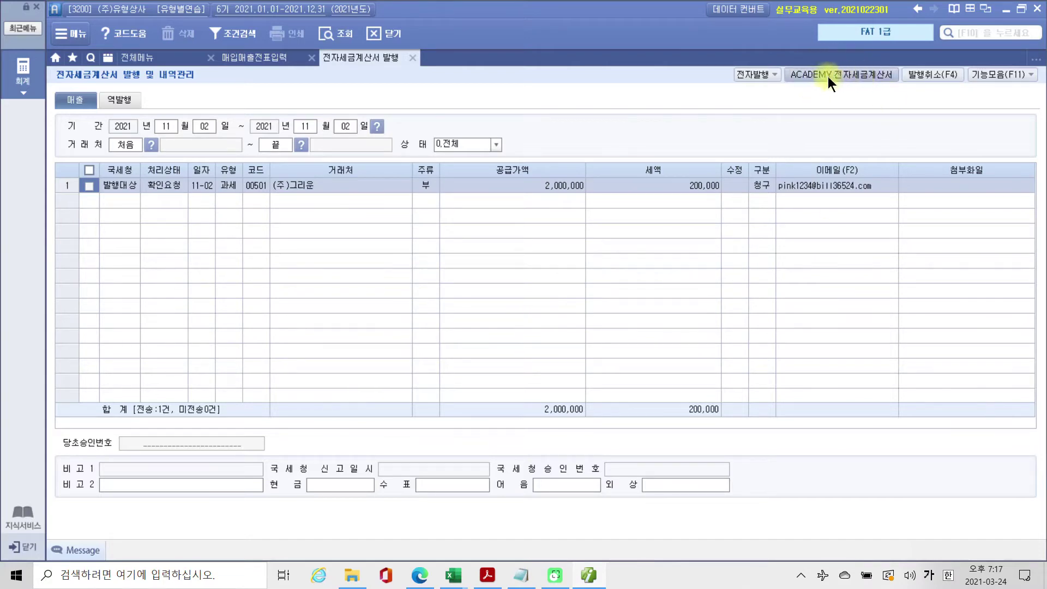
Step: Log in to the ACADEMY 전자세금계산서 site with the prefilled account and list the 미전송 sales invoices dated 2021-11-02
click(856, 74)
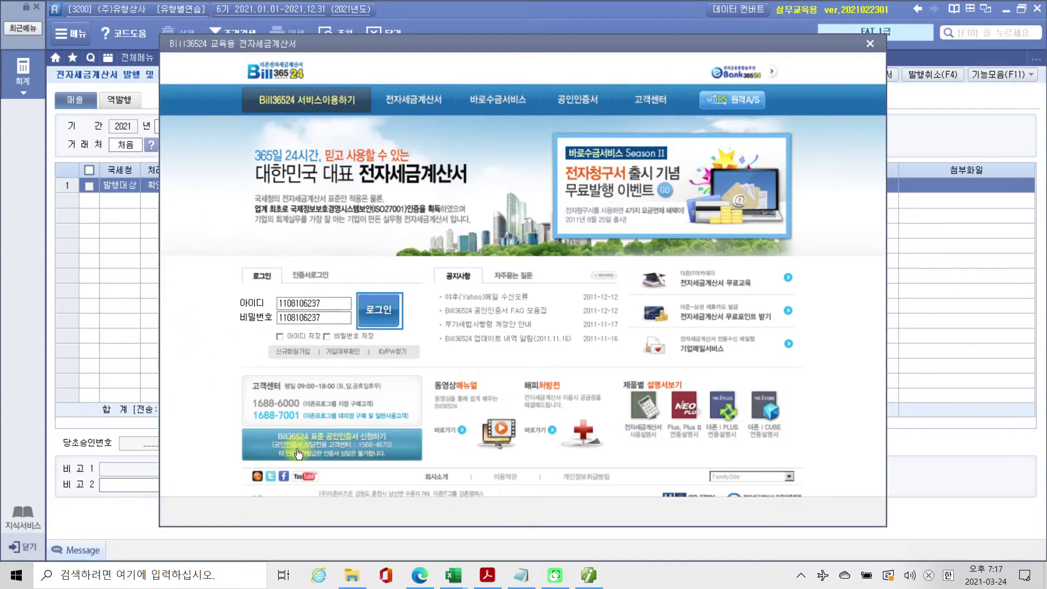
click(382, 312)
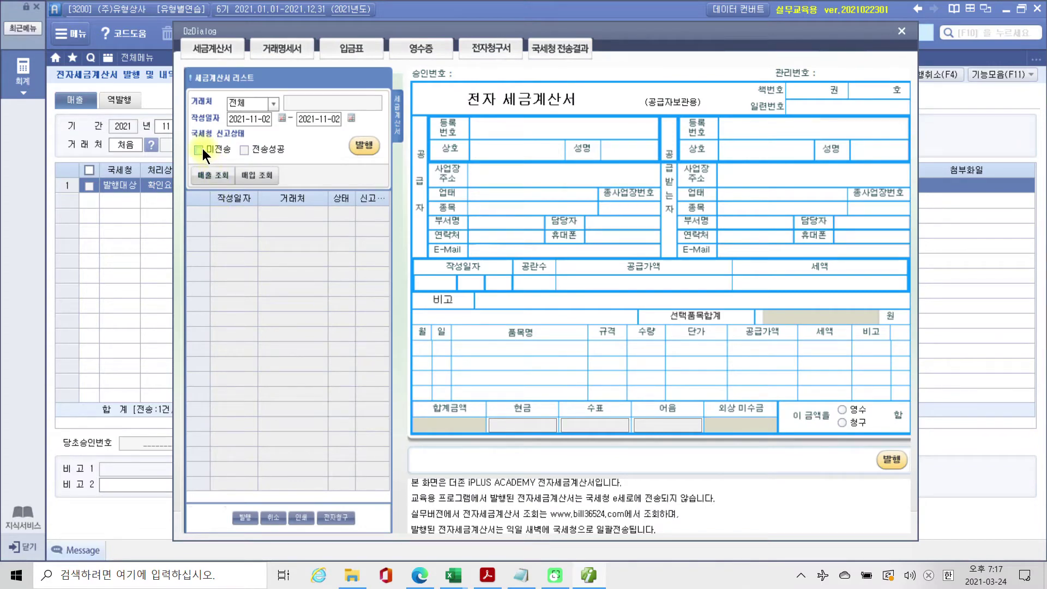
click(213, 178)
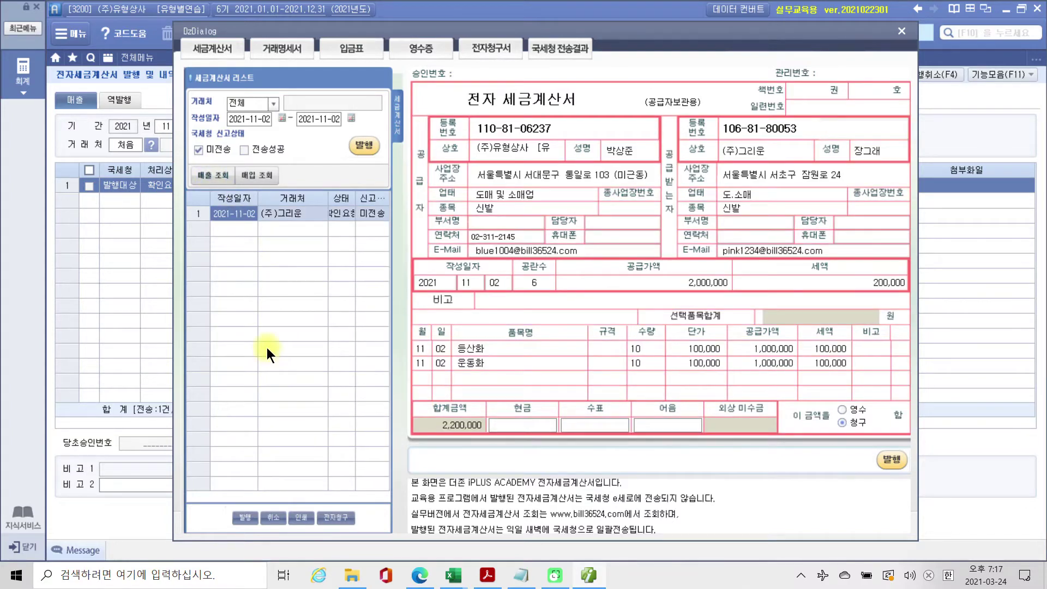
Step: Issue the listed (주)그리운 invoice for transmission to the tax office and close the ACADEMY 전자세금계산서 window
click(360, 152)
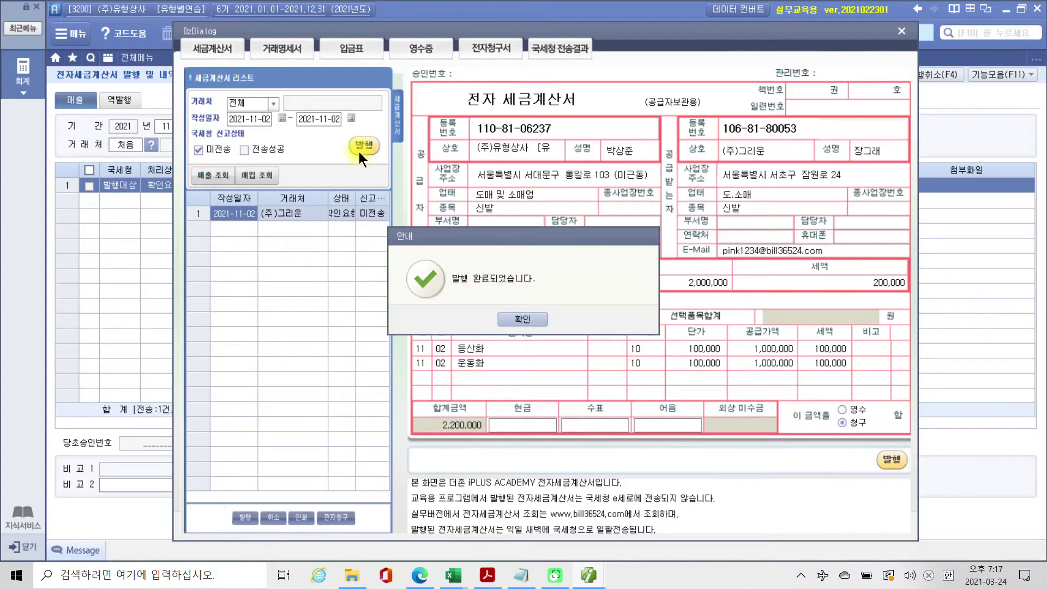
click(525, 318)
click(525, 318)
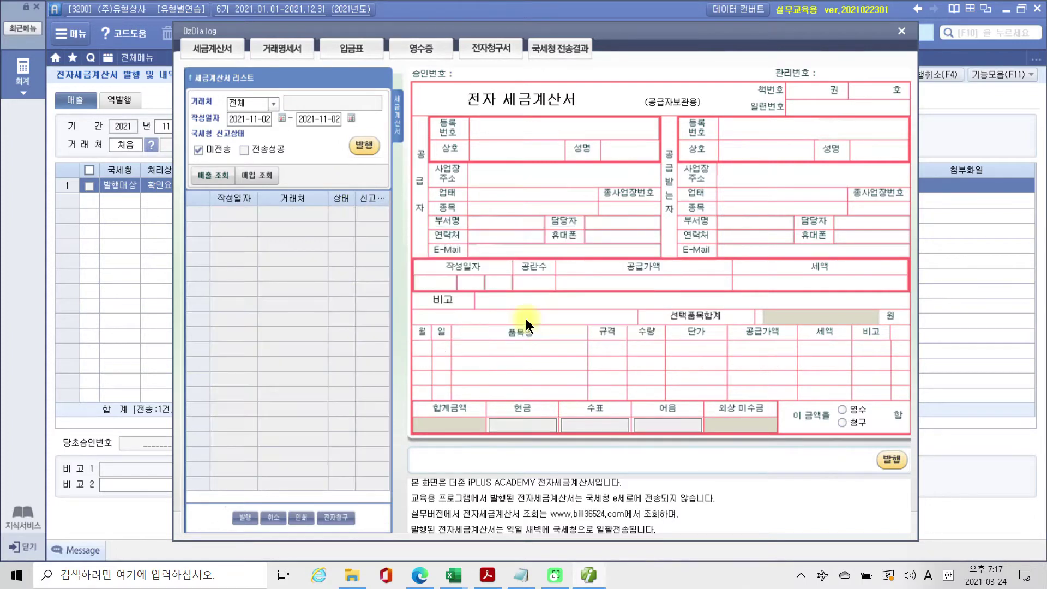
click(903, 30)
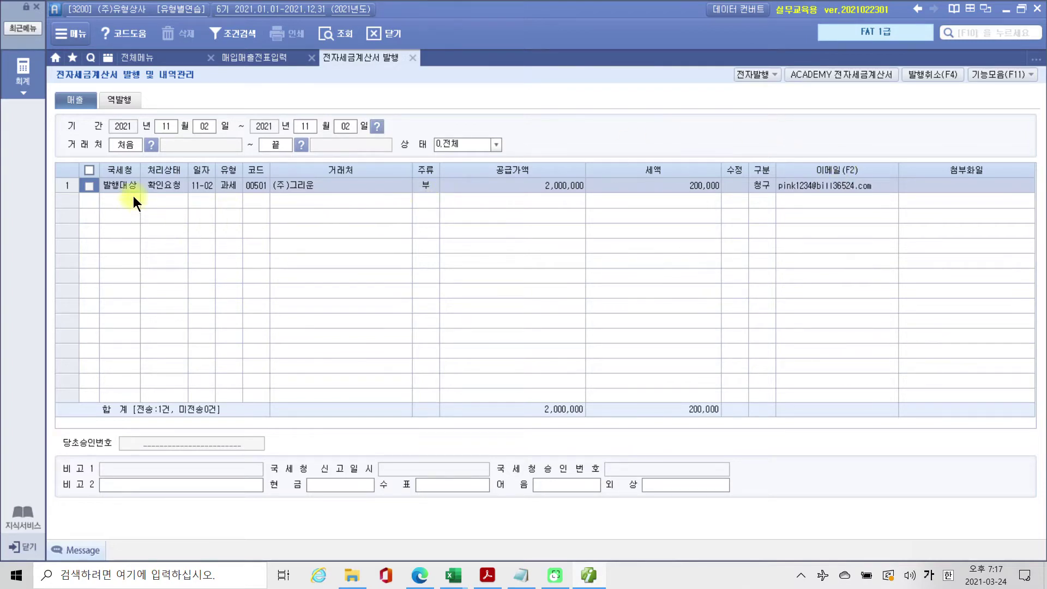
Step: Refresh the issued invoice list and check the 국세청 transmission status of the (주)그리운 invoice
mouse_move(126, 190)
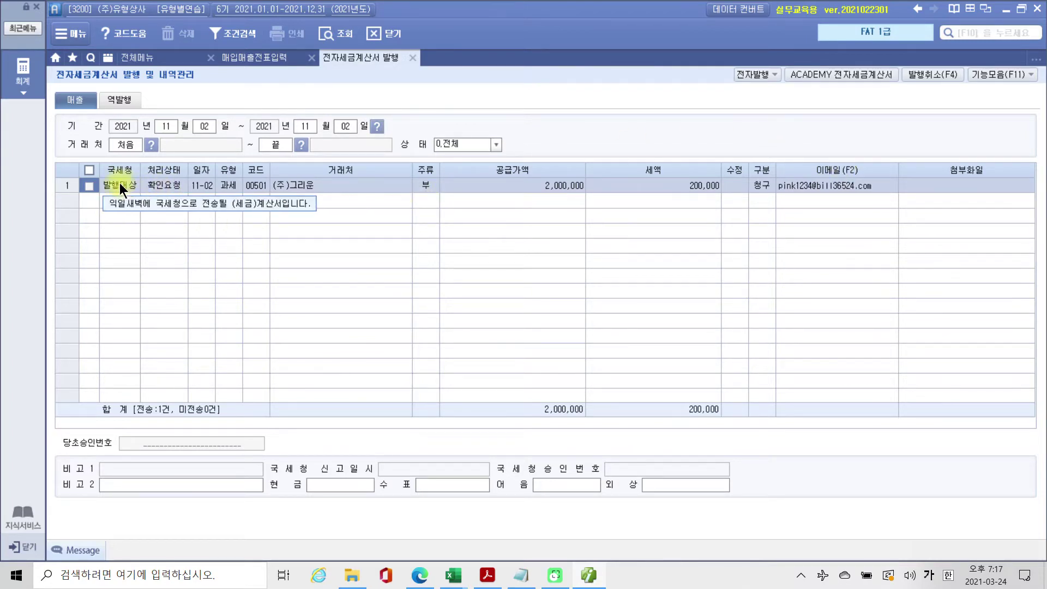
click(327, 34)
mouse_move(122, 189)
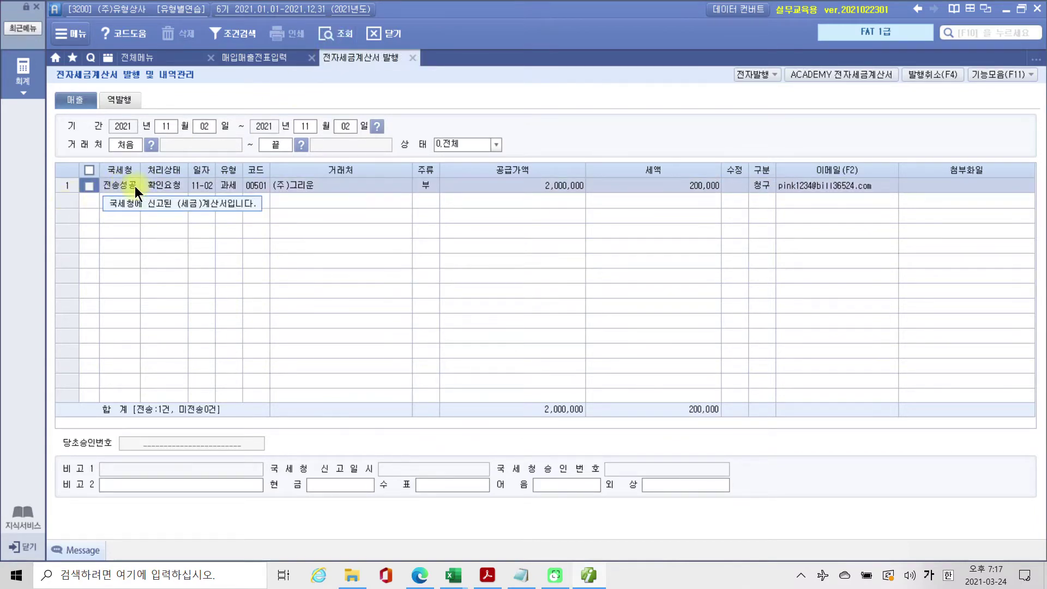
Step: Close the invoice issuing screen, reload the November 2 entries in 매입매출전표입력 and check the (주)그리운 entry's 전자세금 field
click(407, 56)
click(200, 101)
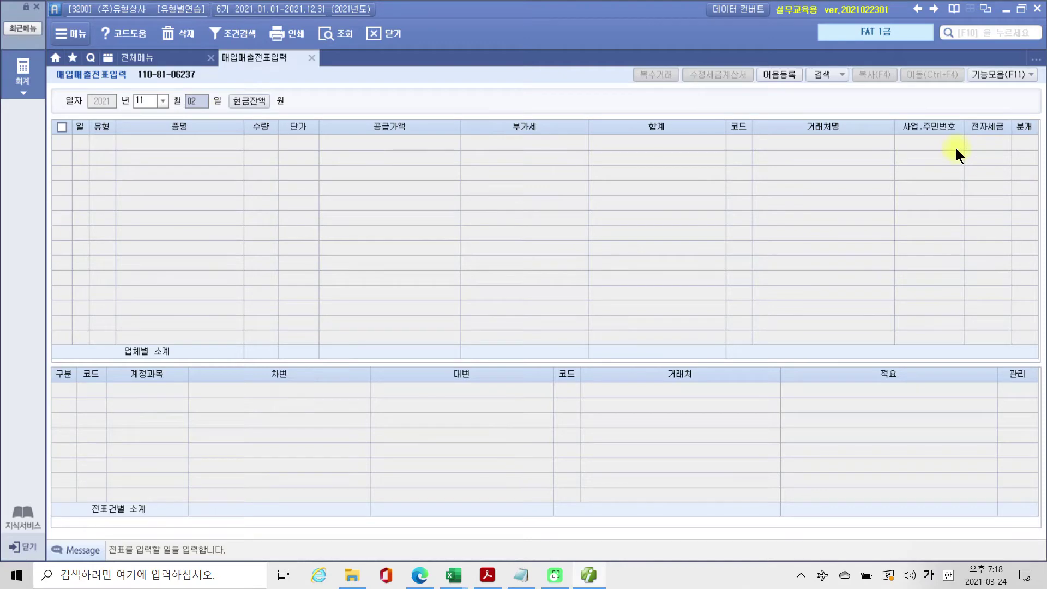
key(Return)
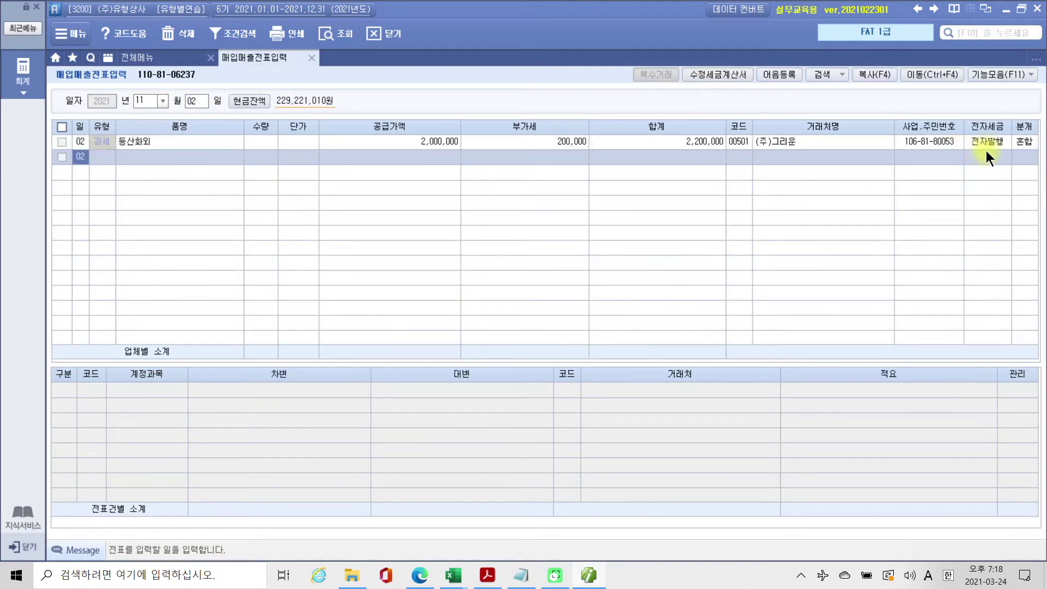
drag(965, 123, 1014, 167)
drag(944, 206, 996, 152)
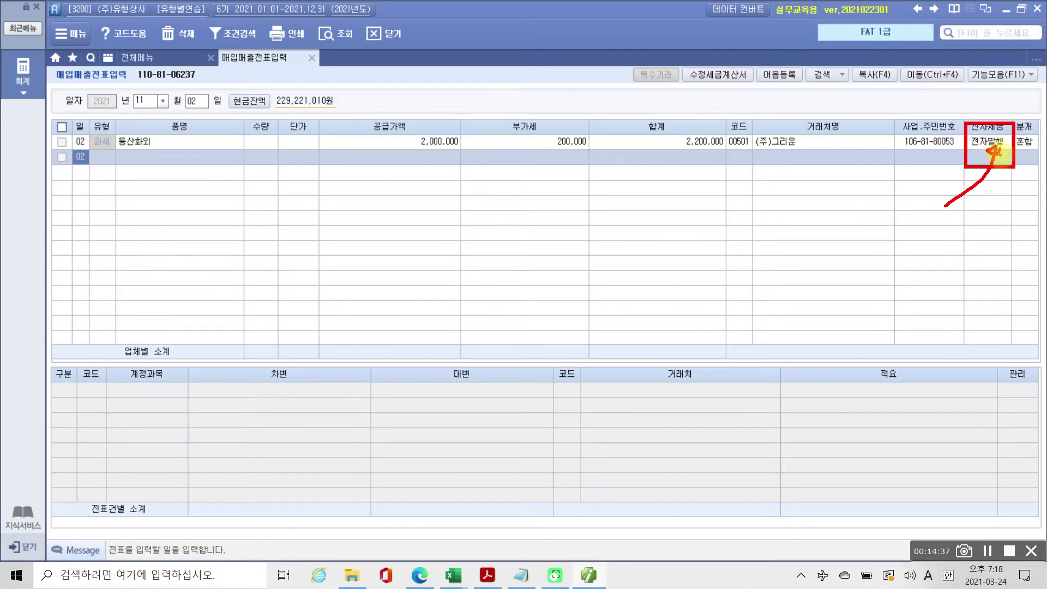
key(Escape)
click(997, 146)
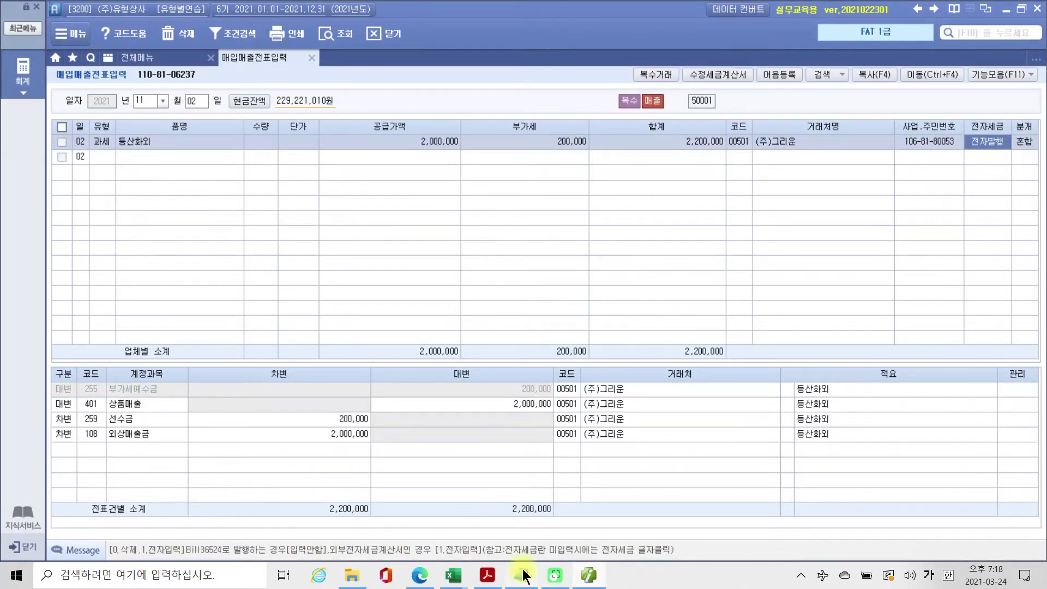
Step: Switch to the Acrobat Reader problem PDF and read the November 3 problem and the 전자입력 instruction in section 2's heading
click(499, 584)
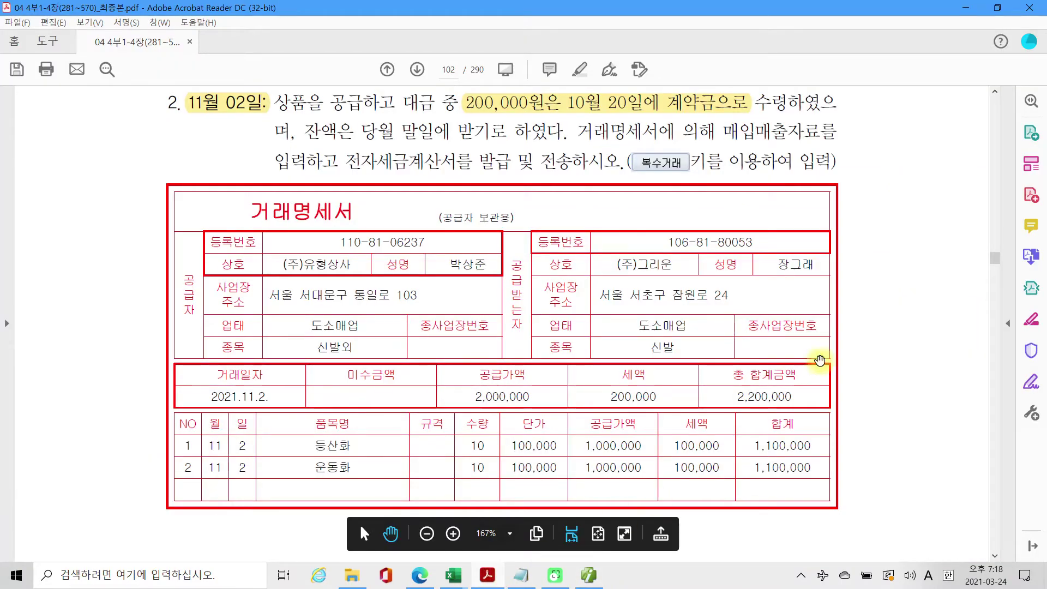
scroll(839, 344, down, 1)
scroll(840, 344, down, 10)
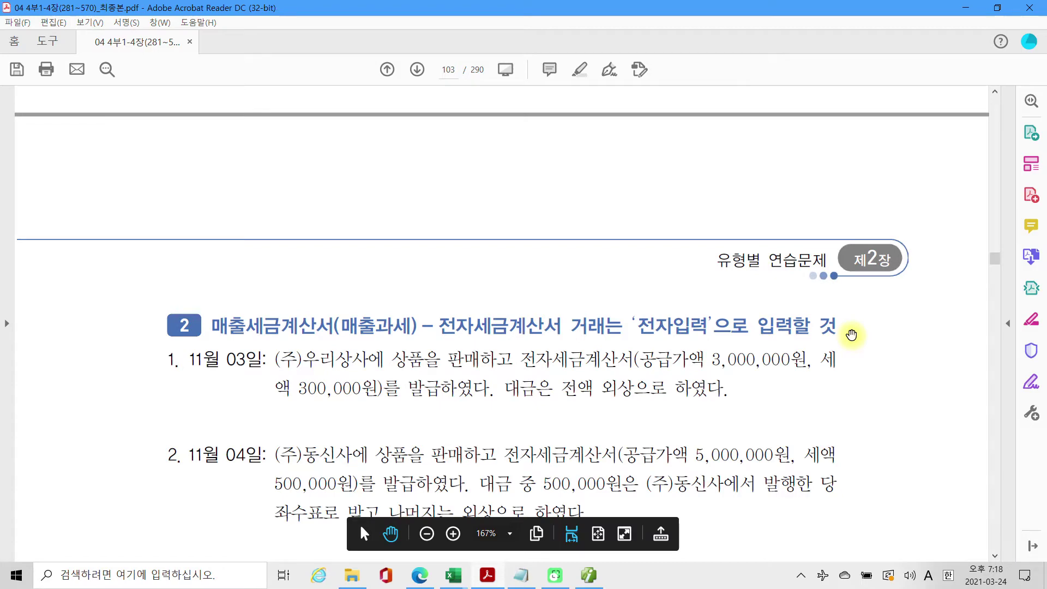
scroll(851, 335, down, 3)
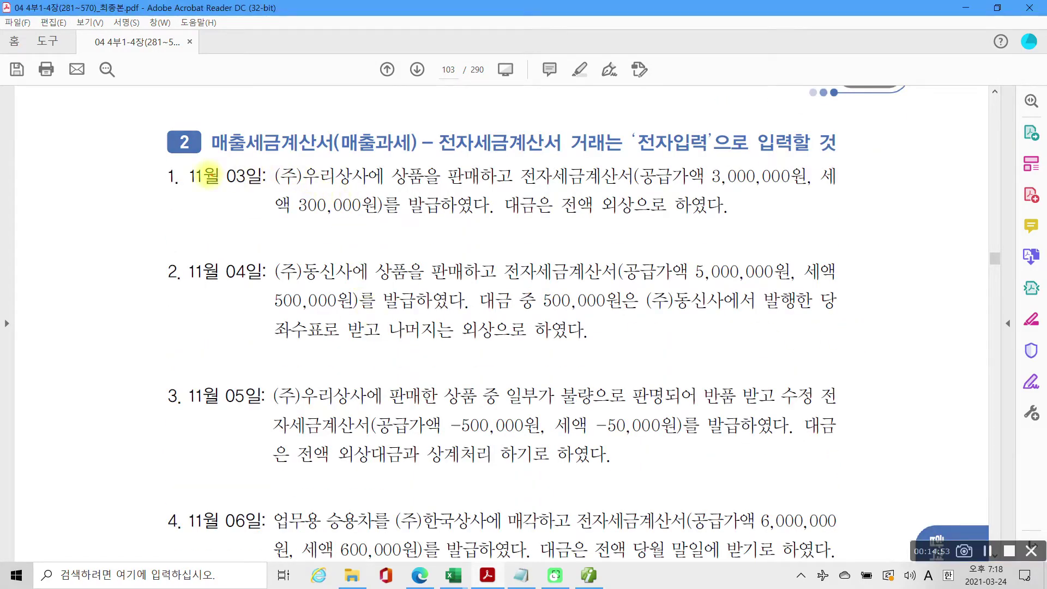
mouse_move(184, 164)
mouse_down()
mouse_move(234, 193)
mouse_move(260, 195)
mouse_up()
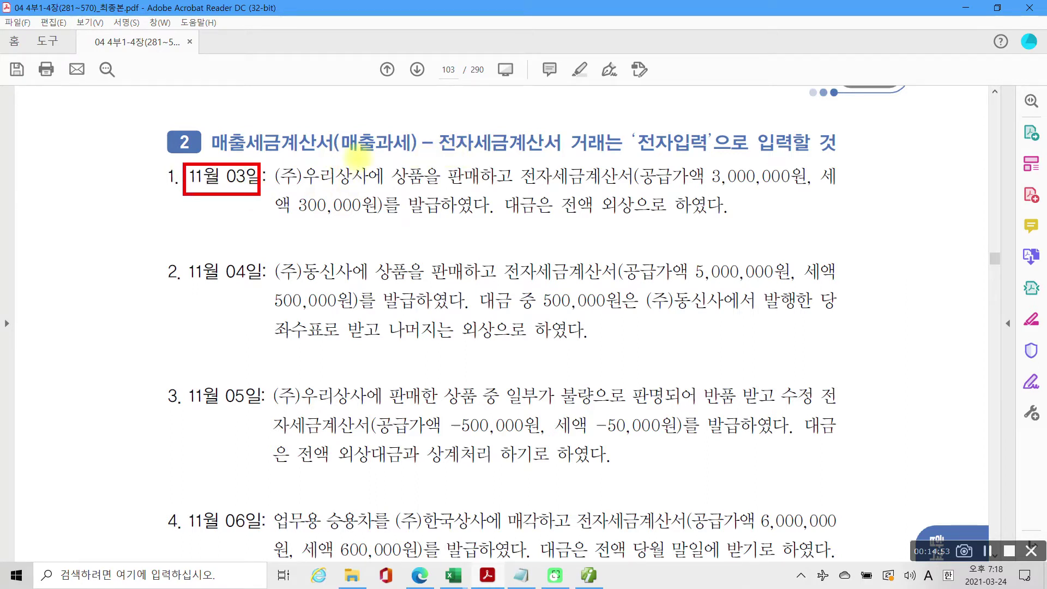
drag(330, 155, 566, 155)
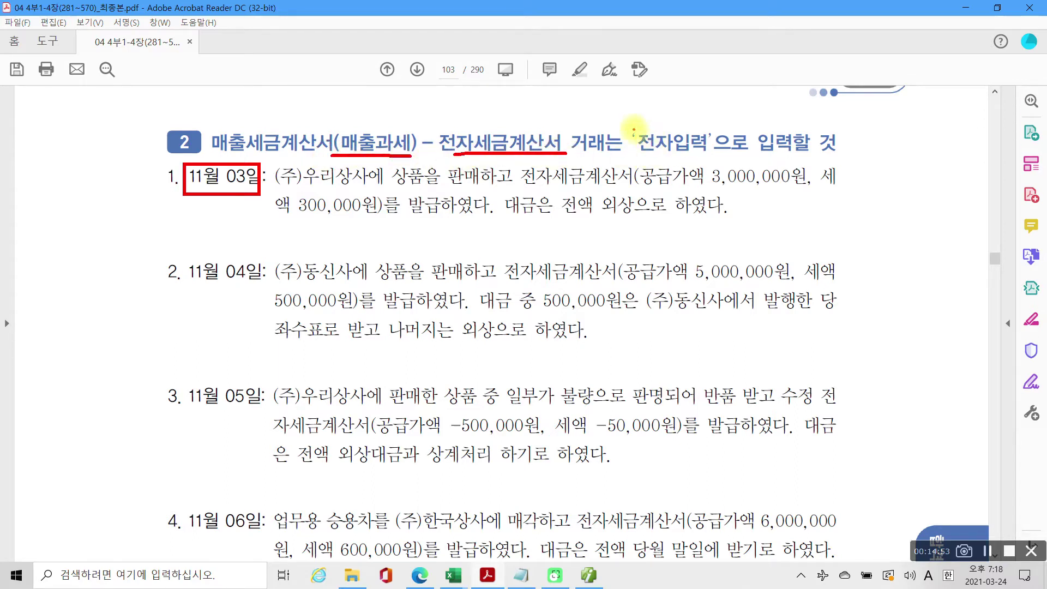
drag(630, 129, 711, 159)
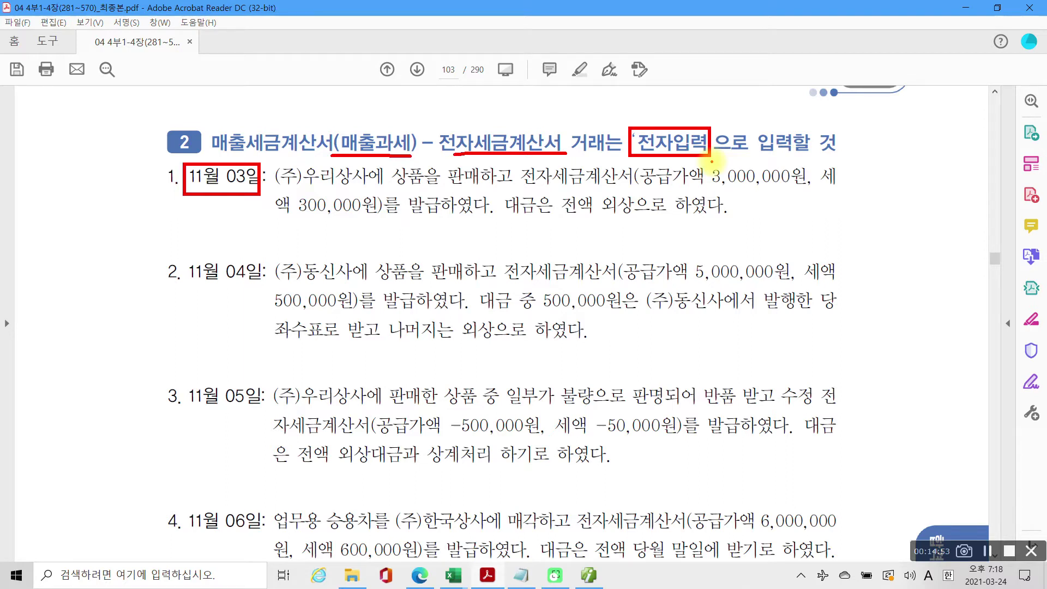
mouse_move(520, 190)
mouse_down()
mouse_move(604, 192)
mouse_move(632, 157)
mouse_up()
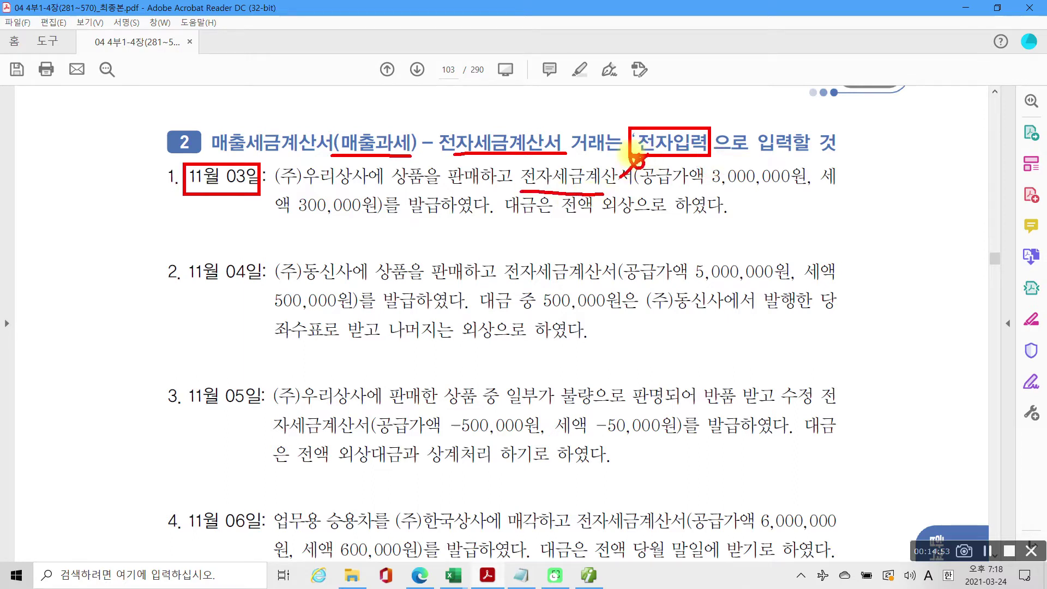
key(Escape)
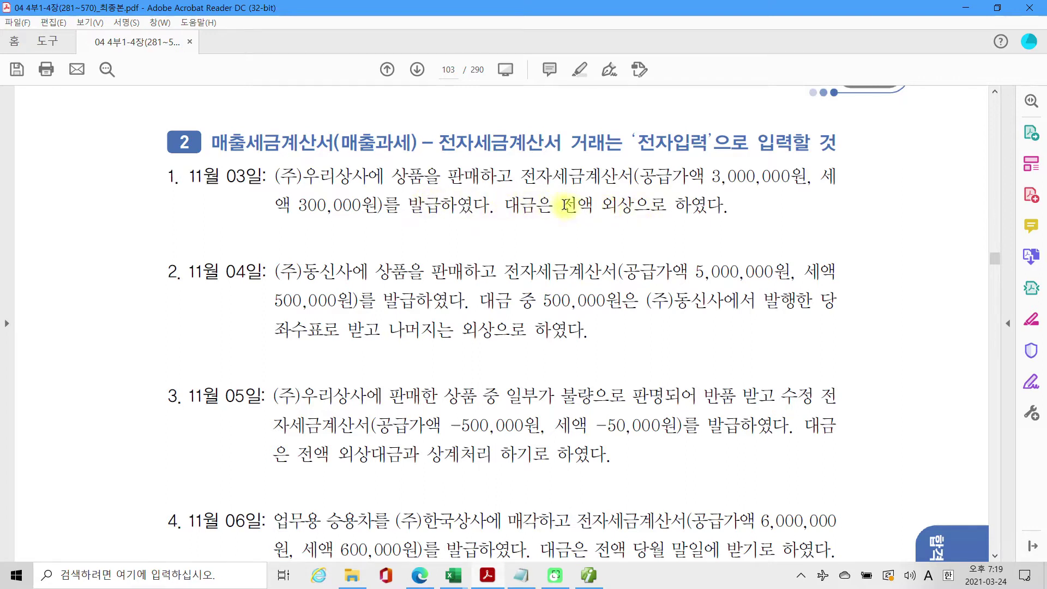
Step: Highlight the phrase "전액 외상으로" in the November 3 problem and switch back to Smart A
drag(560, 202, 656, 211)
right_click(643, 213)
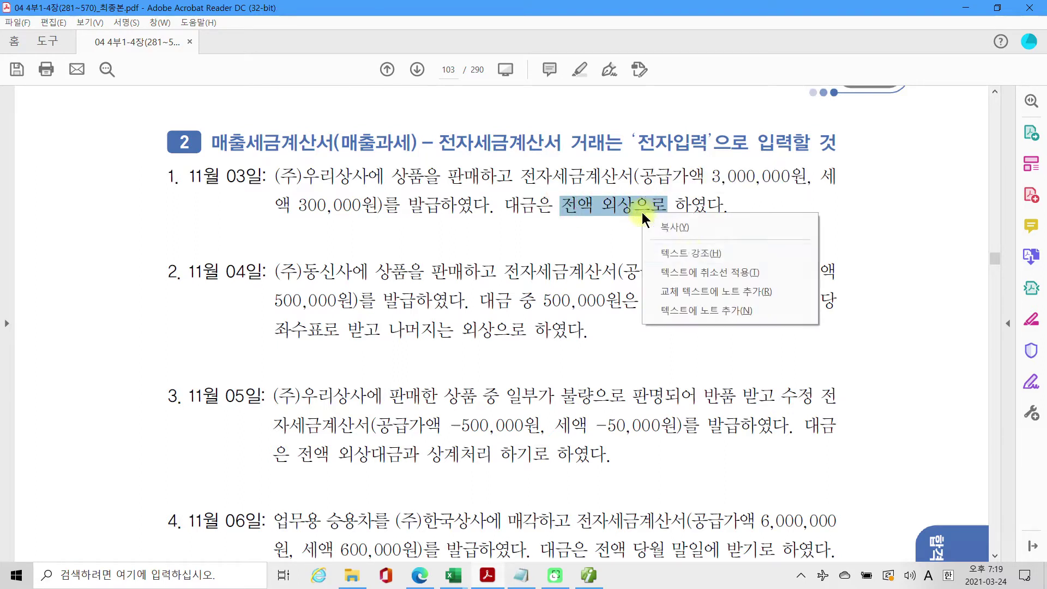
click(687, 254)
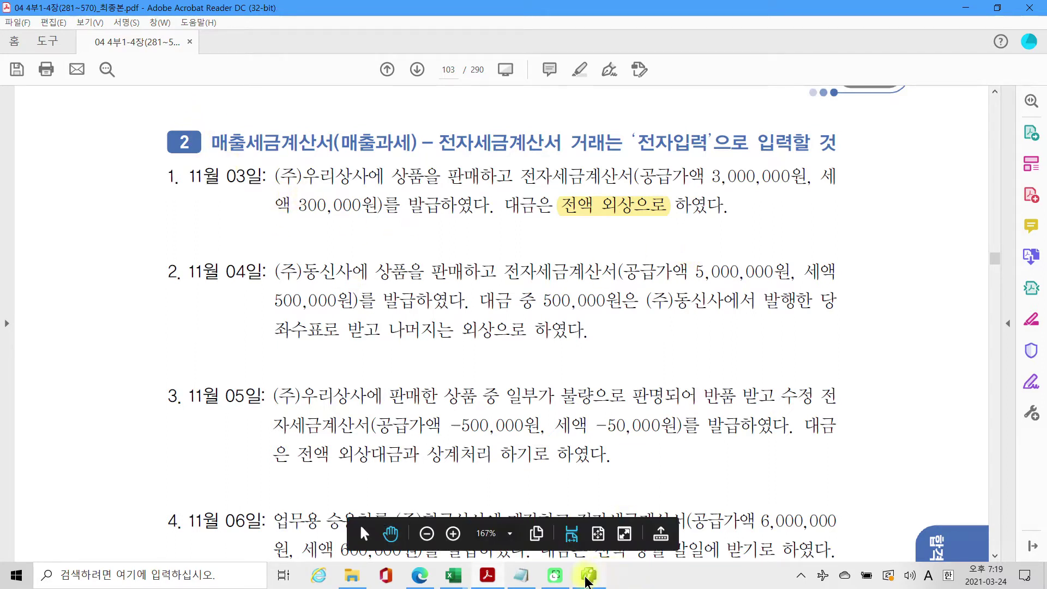
mouse_move(619, 576)
click(590, 512)
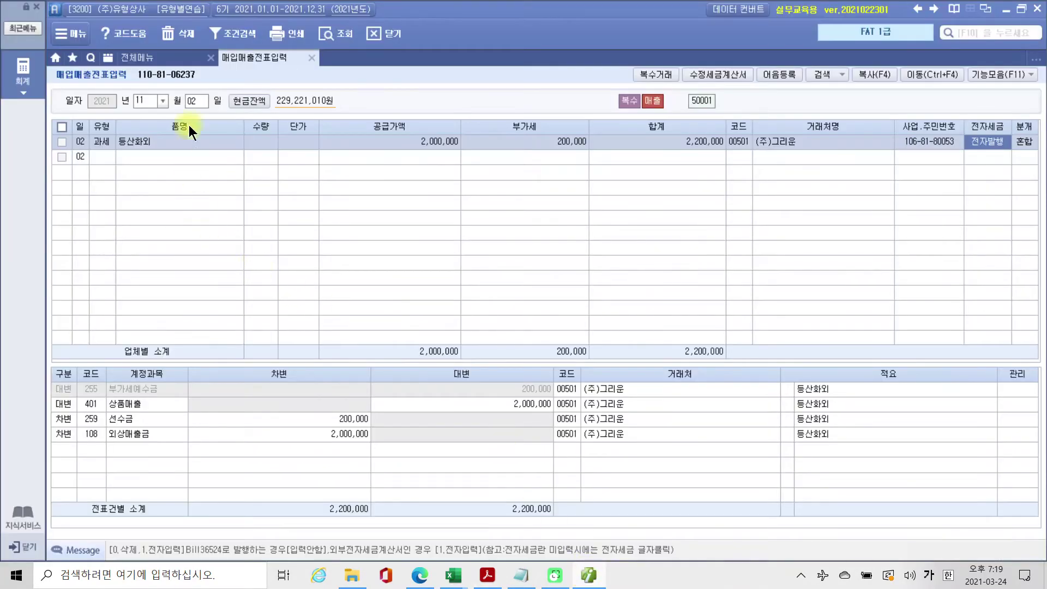
Step: Load the November 3 entries in 매입매출전표입력 and start a sales entry of type 11 과세
click(194, 101)
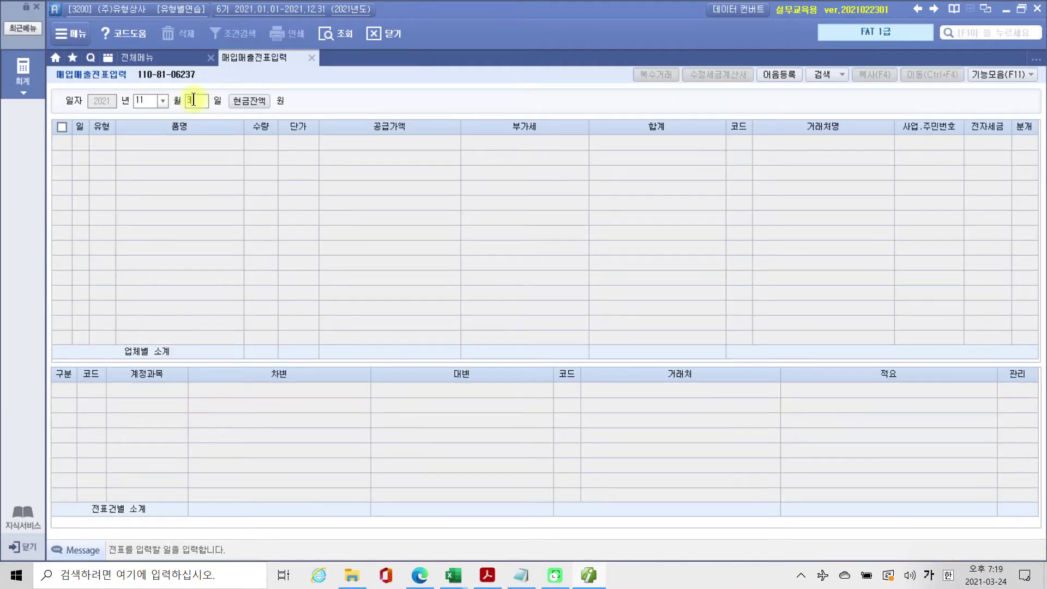
text(3)
key(Return)
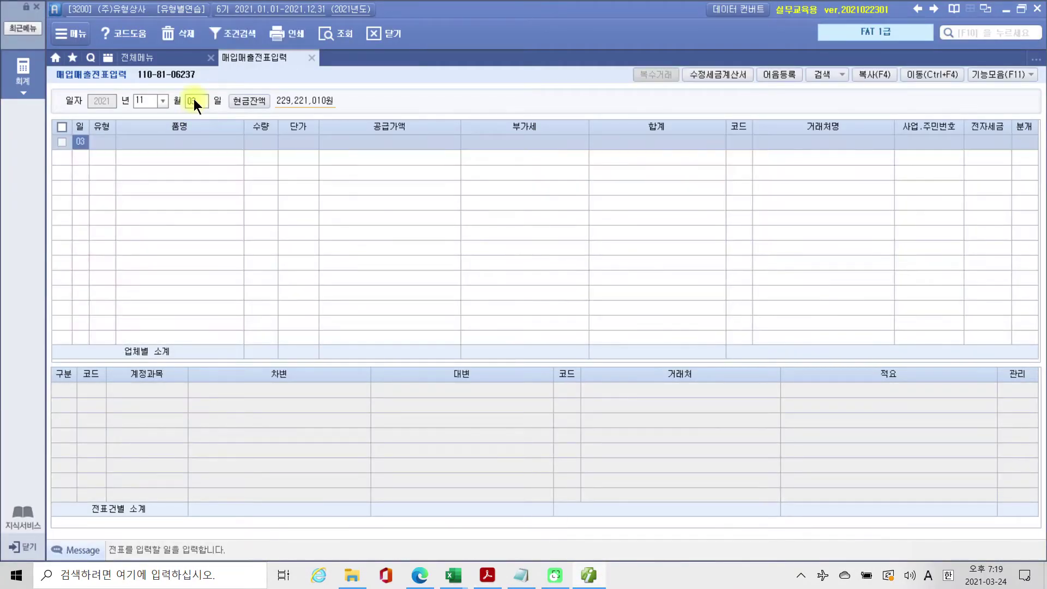
key(Return)
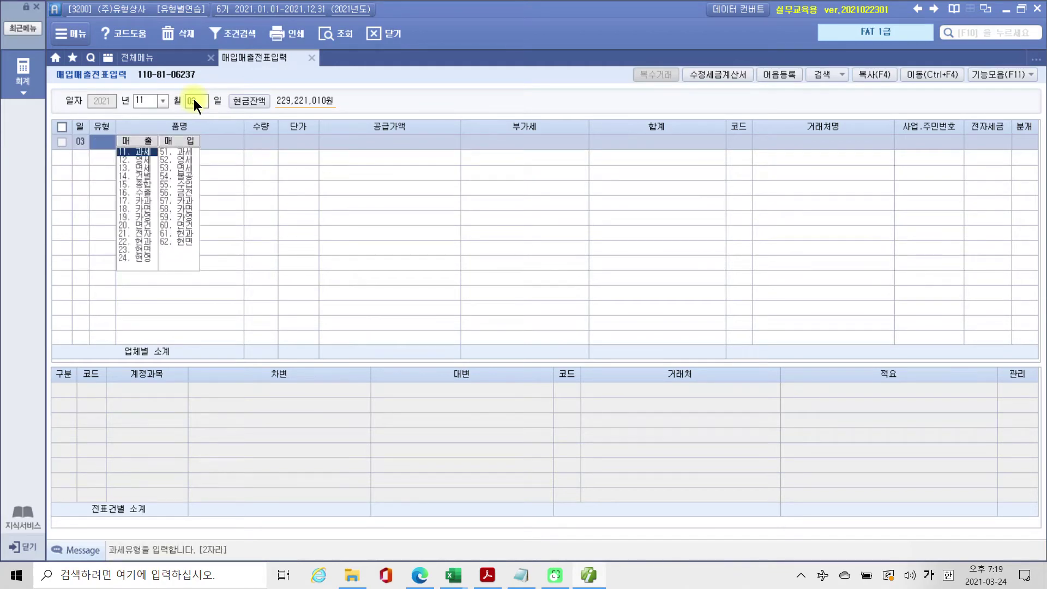
text(11)
key(Return)
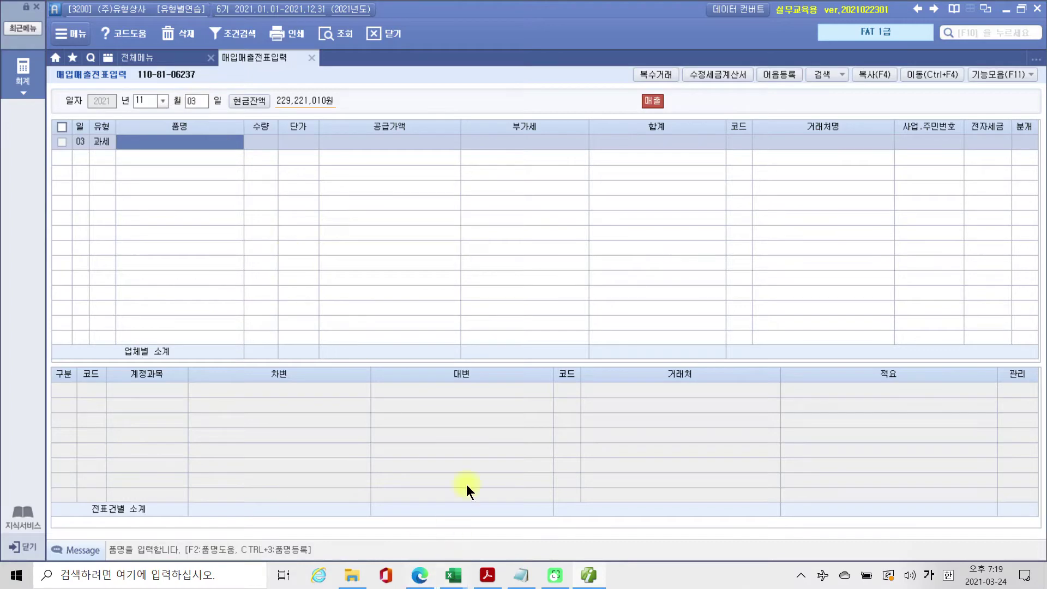
Step: Check the November 3 problem in the Acrobat Reader PDF, return to Smart A, and enter 상품 as the 품명, leaving 수량 and 단가 blank
click(591, 575)
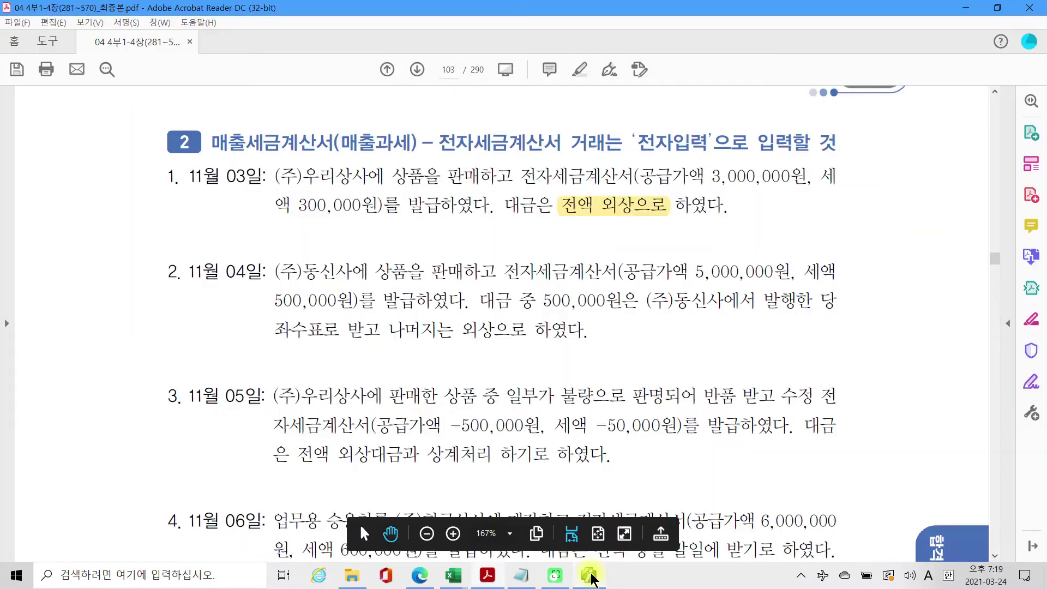
click(591, 575)
text(ㅅㅏㅇㅍ)
key(BackSpace)
key(BackSpace)
text(사ㅇㅍㅜㅁ)
key(Return)
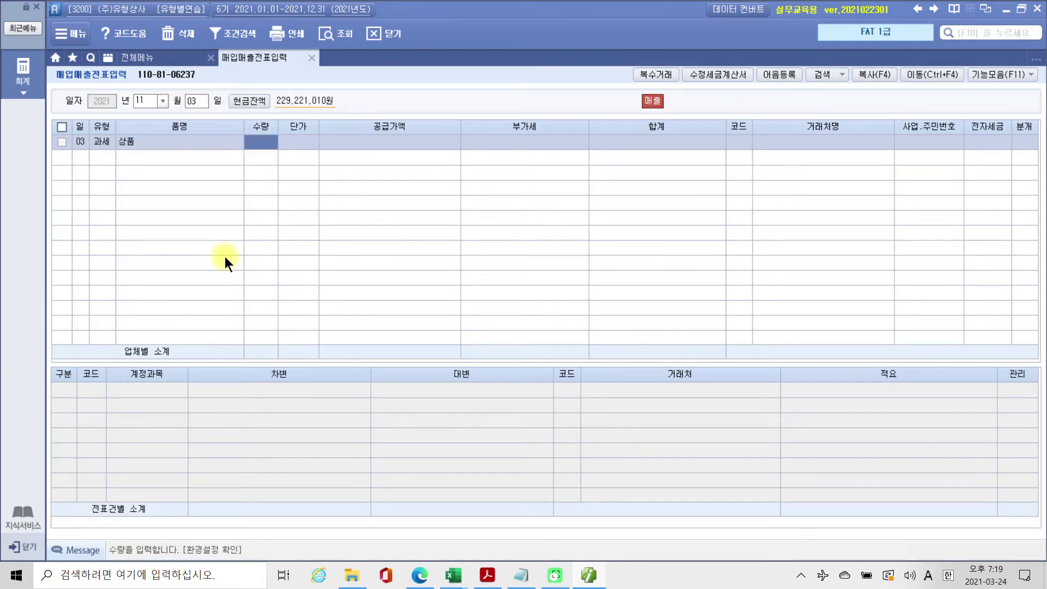
key(Return)
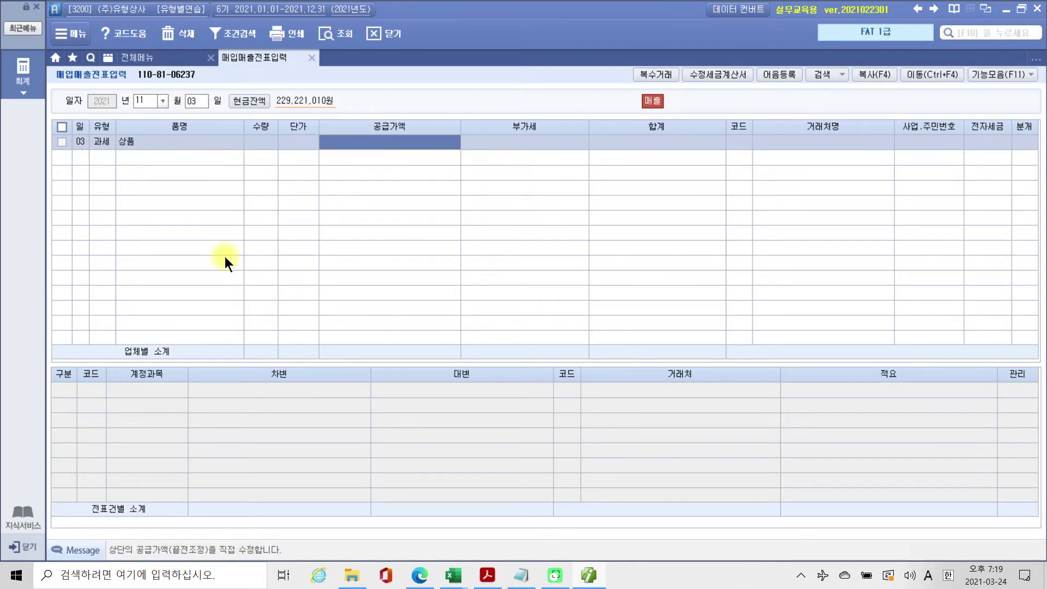
Step: Copy the November 3 supply amount 3,000,000 from the PDF into the entry's 공급가액 and accept the calculated 부가세
click(588, 575)
drag(708, 183, 790, 178)
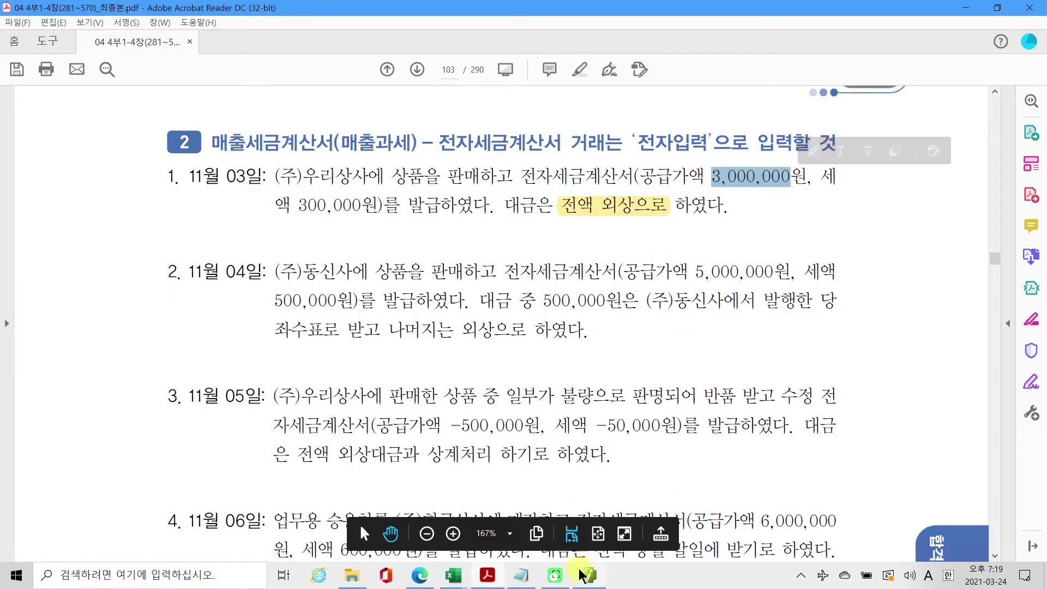
click(589, 575)
key(ctrl+v)
key(Return)
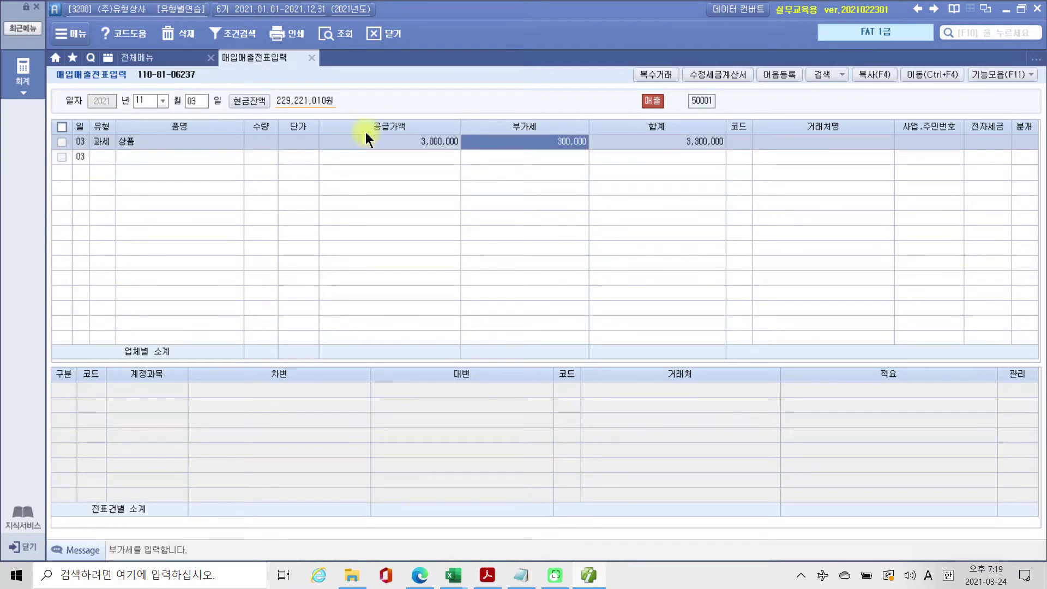
key(Return)
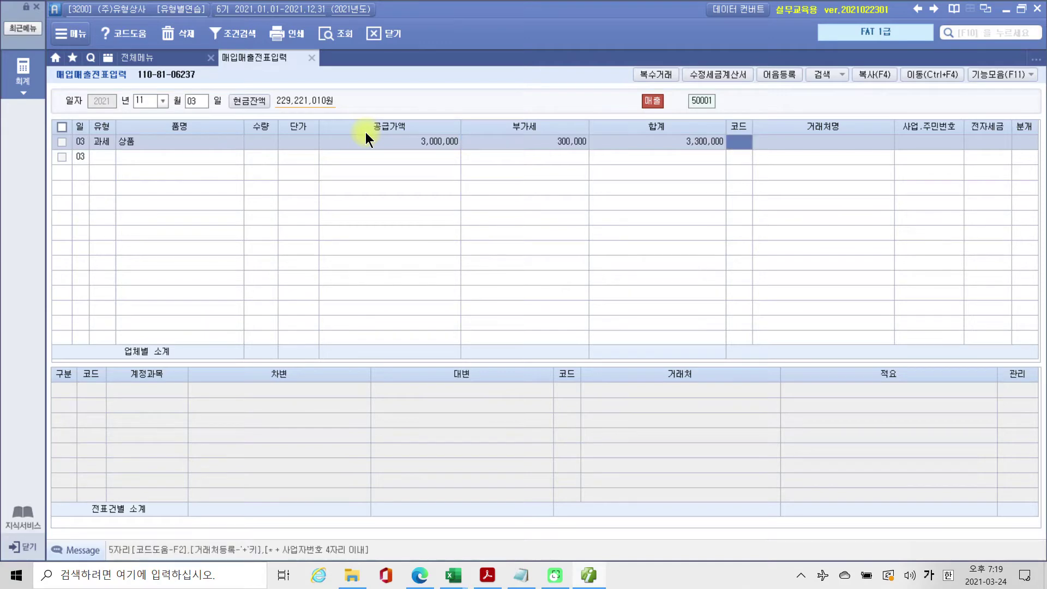
Step: Check the customer in the PDF problem, then search for 우리 in Smart A and set the entry's 거래처 to (주)우리상사
click(589, 575)
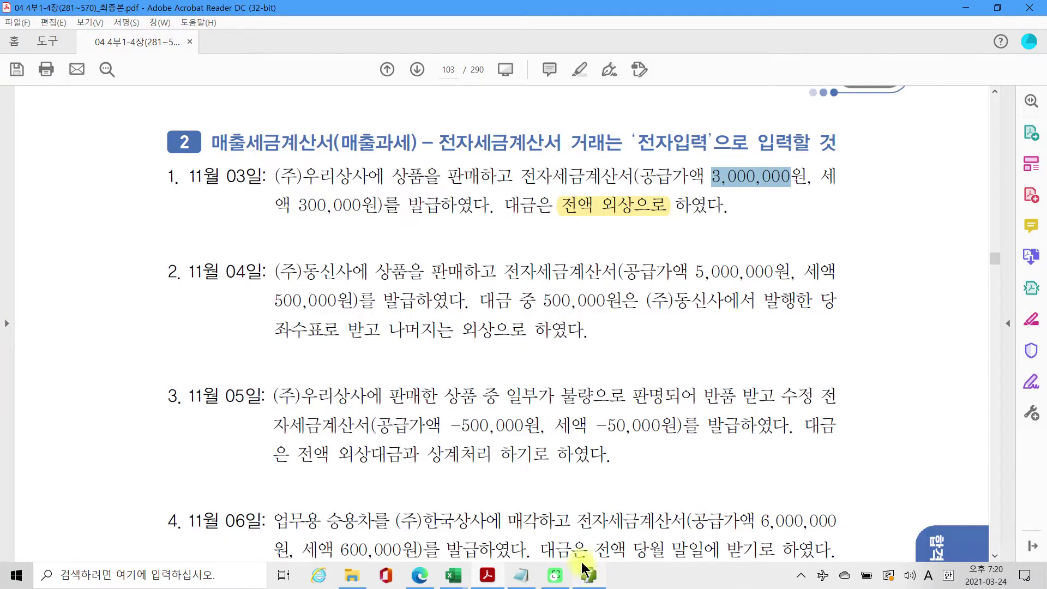
click(591, 575)
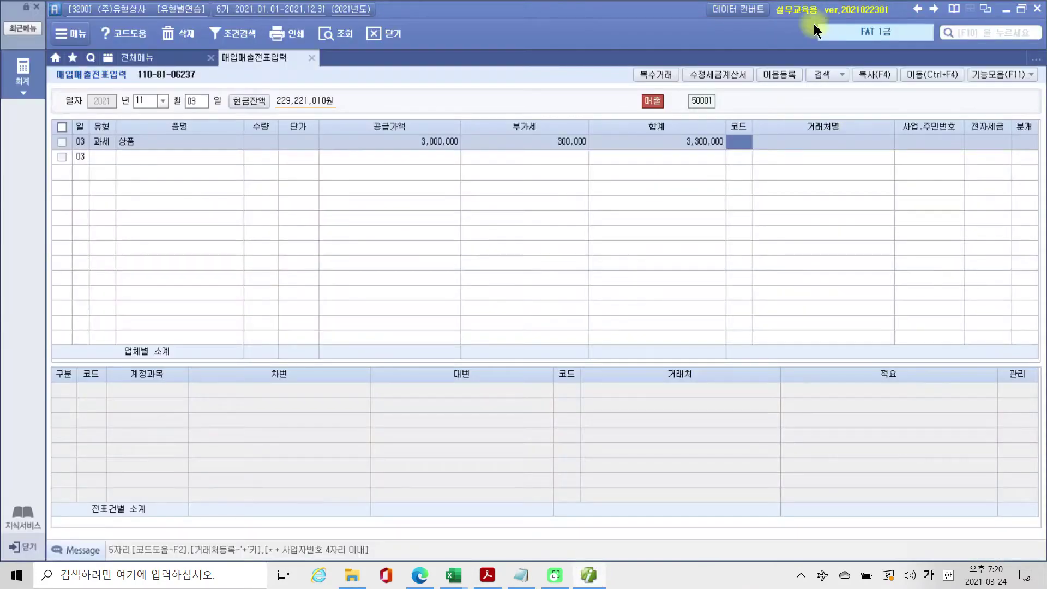
text(우리)
key(Return)
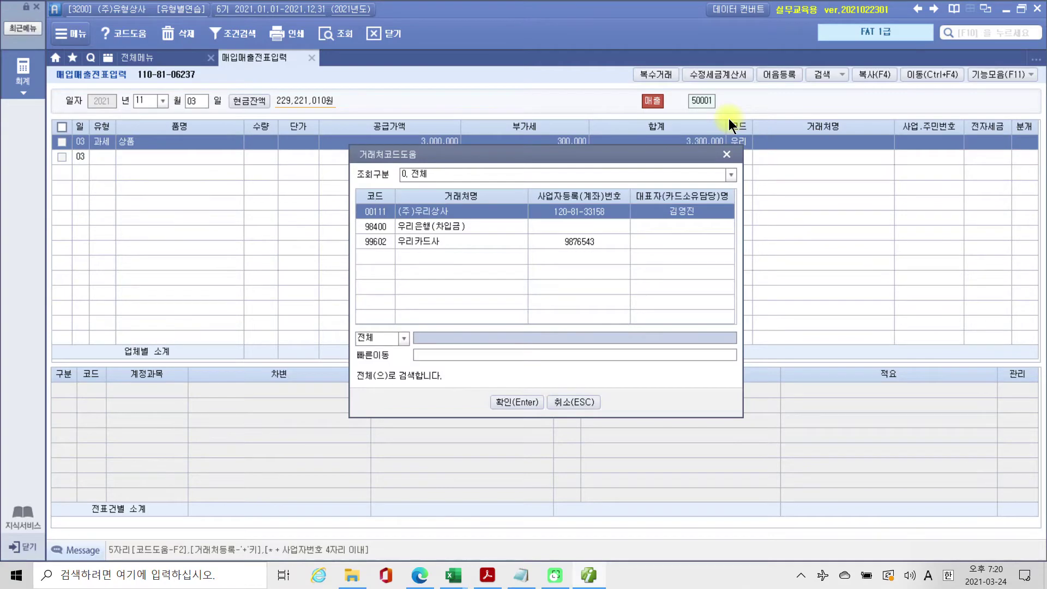
key(Return)
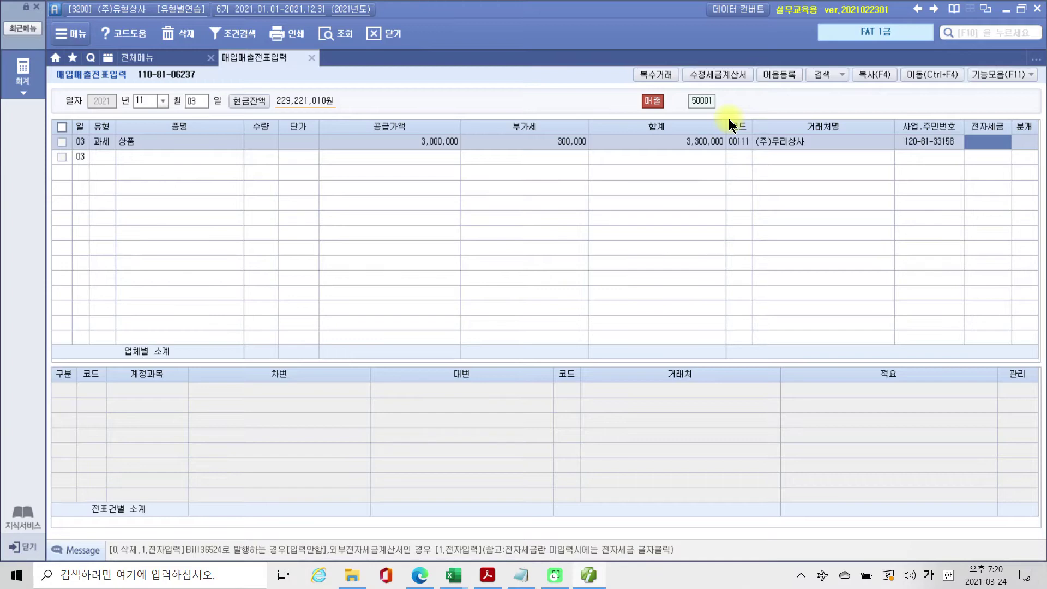
Step: Set the (주)우리상사 entry's 전자세금 to 전자입력 and its 분개 type to 외상
text(1)
key(Return)
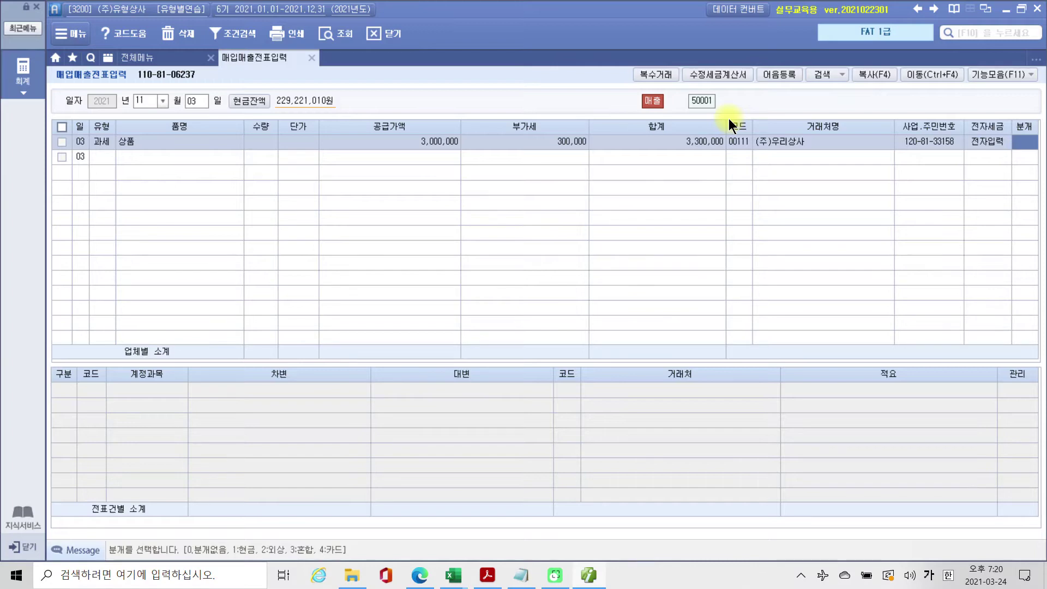
key(ctrl+2)
mouse_move(297, 561)
mouse_down()
mouse_move(240, 547)
mouse_move(289, 568)
mouse_up()
drag(1006, 151, 1042, 180)
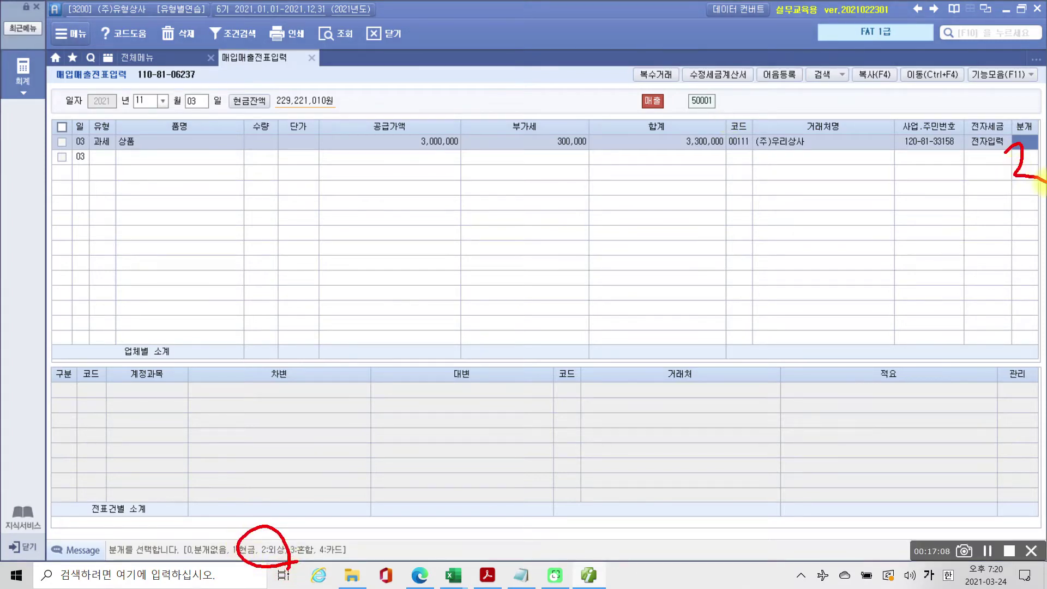
key(ctrl+2)
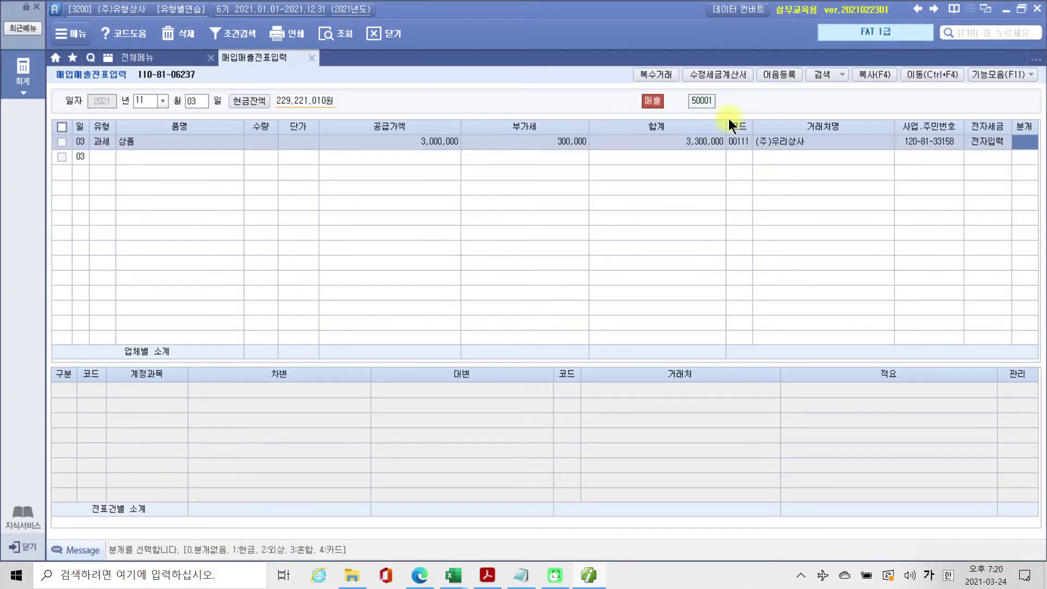
text(2)
key(Return)
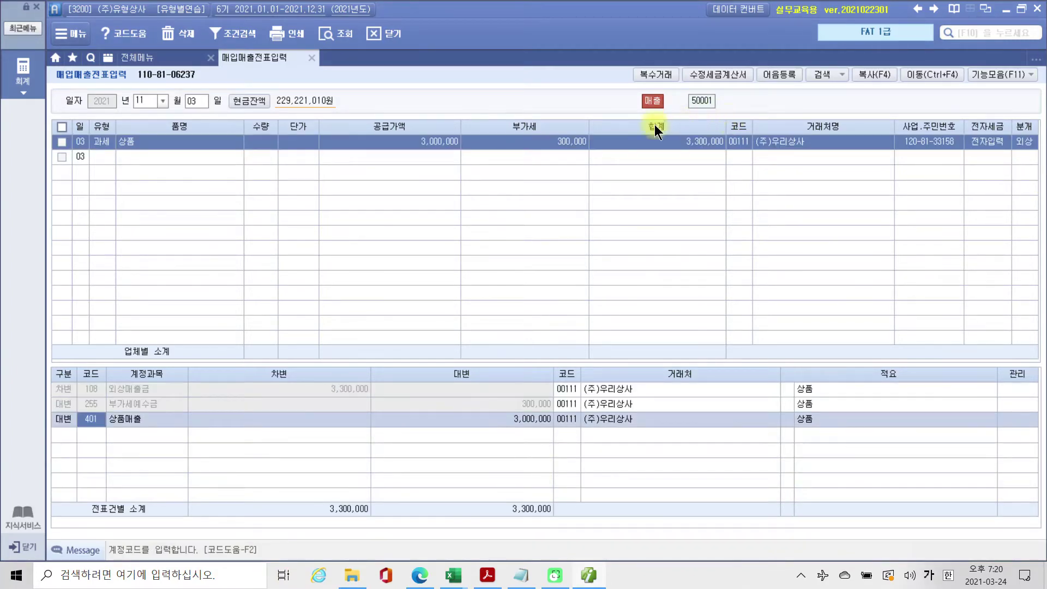
Step: Review the 외상매출금, 부가세예수금 and 상품매출 lines of the (주)우리상사 entry's journal
click(90, 388)
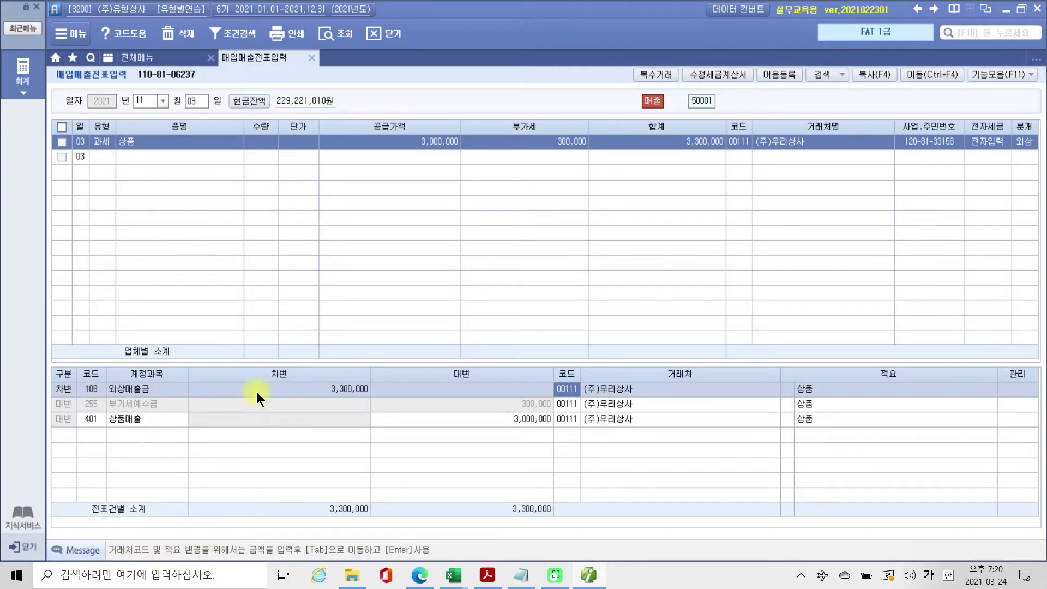
click(111, 402)
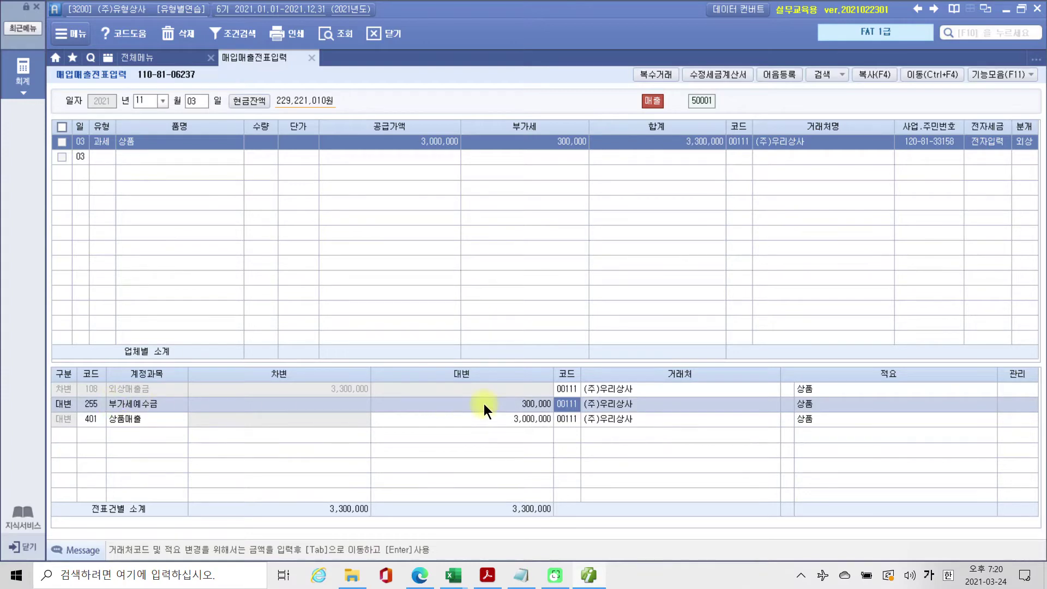
click(126, 421)
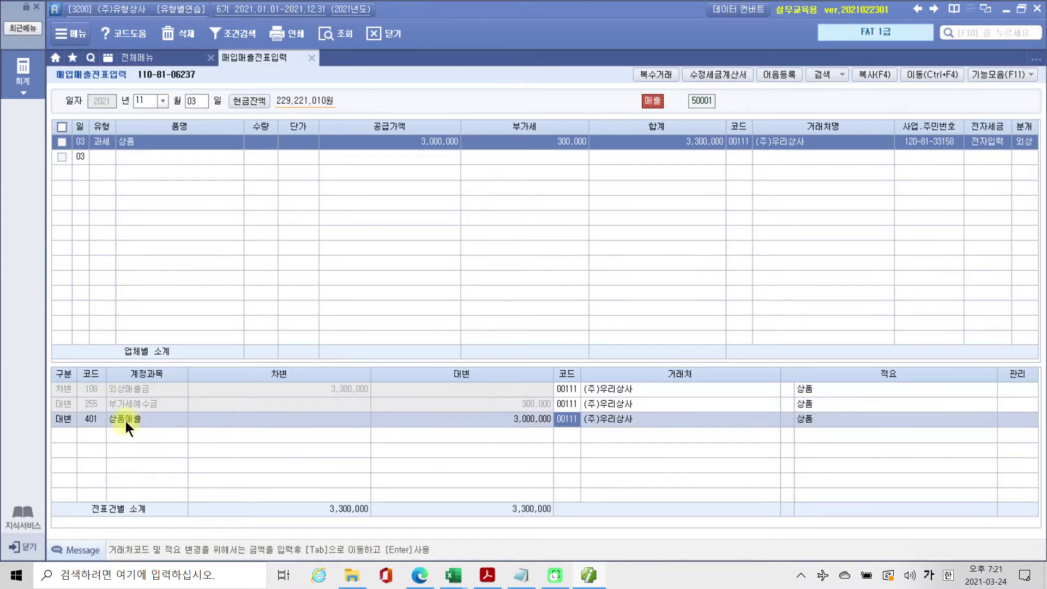
click(551, 418)
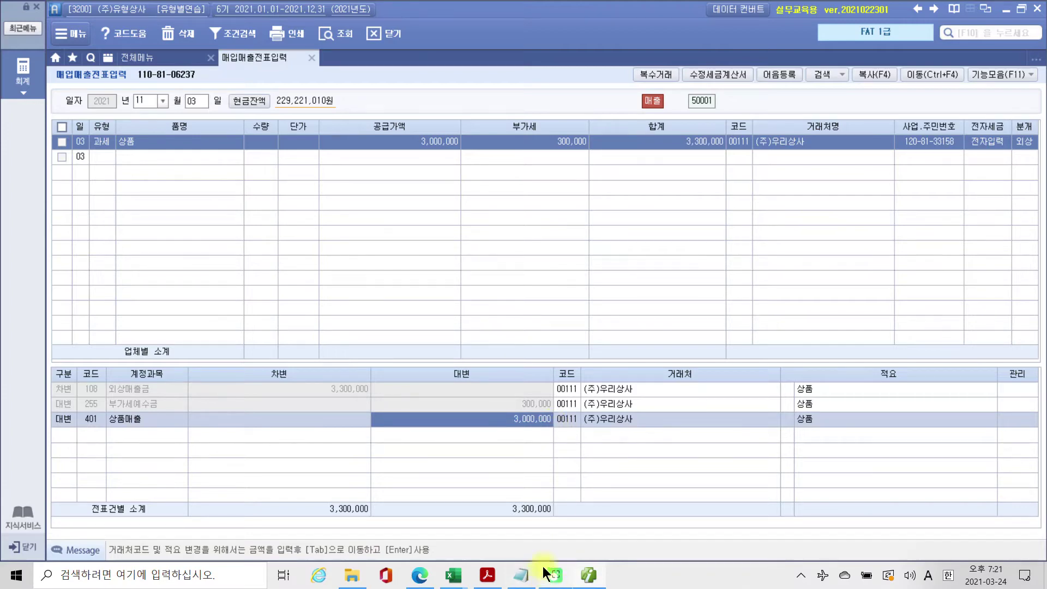
Step: Switch to the PDF, look over the November 2 (주)그리운 거래명세서 and section 2's heading, and return to Smart A
click(584, 580)
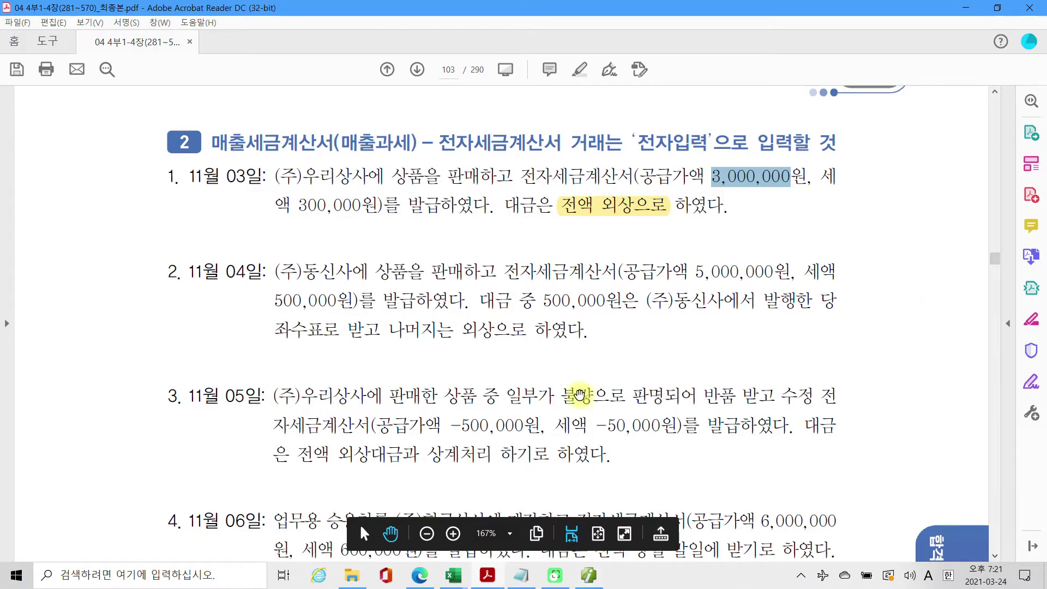
scroll(506, 382, up, 4)
scroll(506, 382, up, 15)
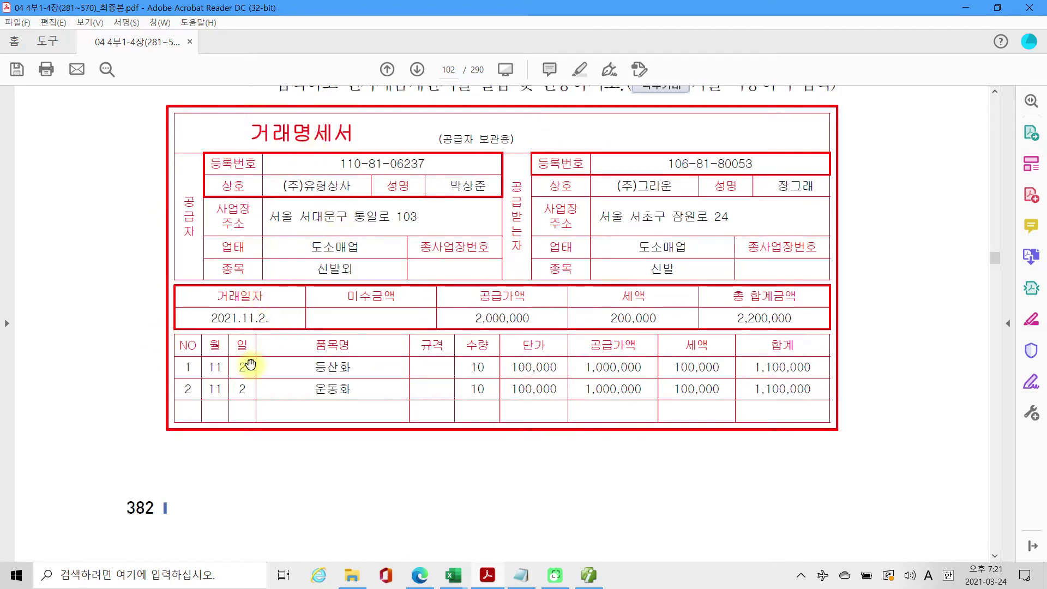
scroll(250, 361, down, 3)
scroll(250, 364, down, 8)
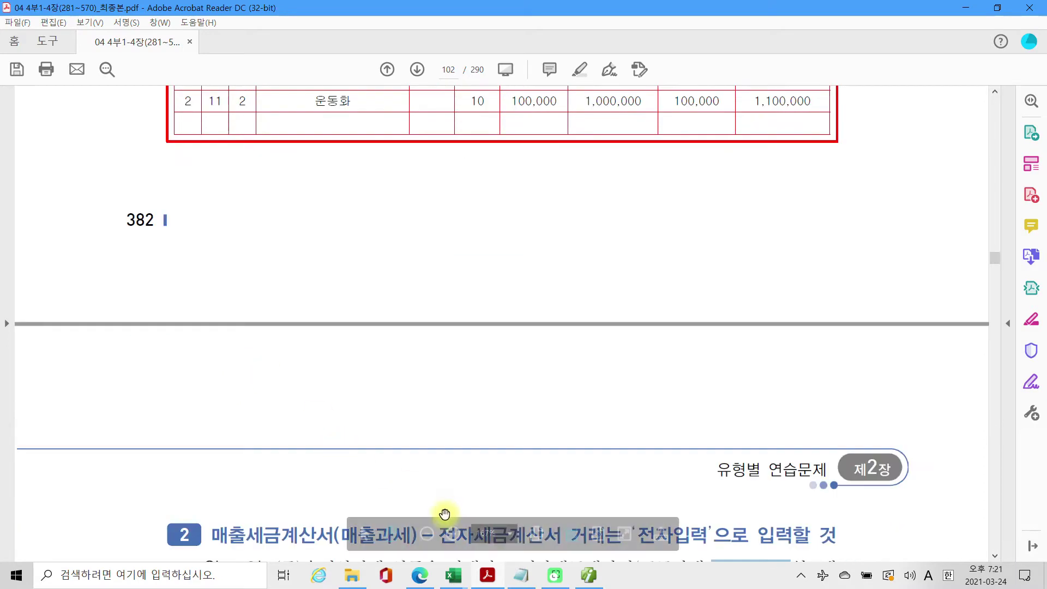
click(588, 575)
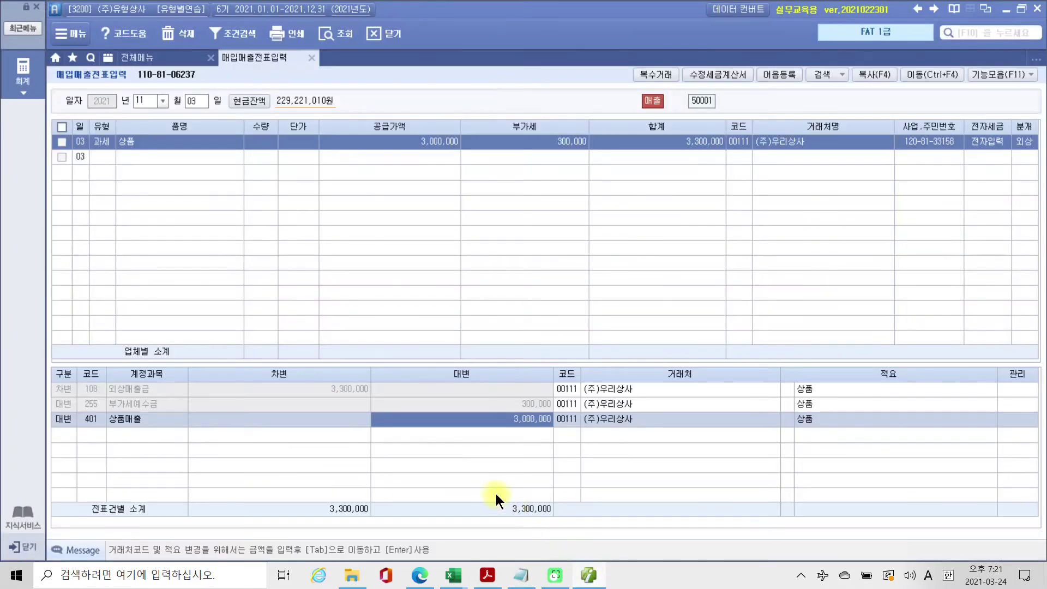
drag(11, 357, 770, 476)
key(ctrl+2)
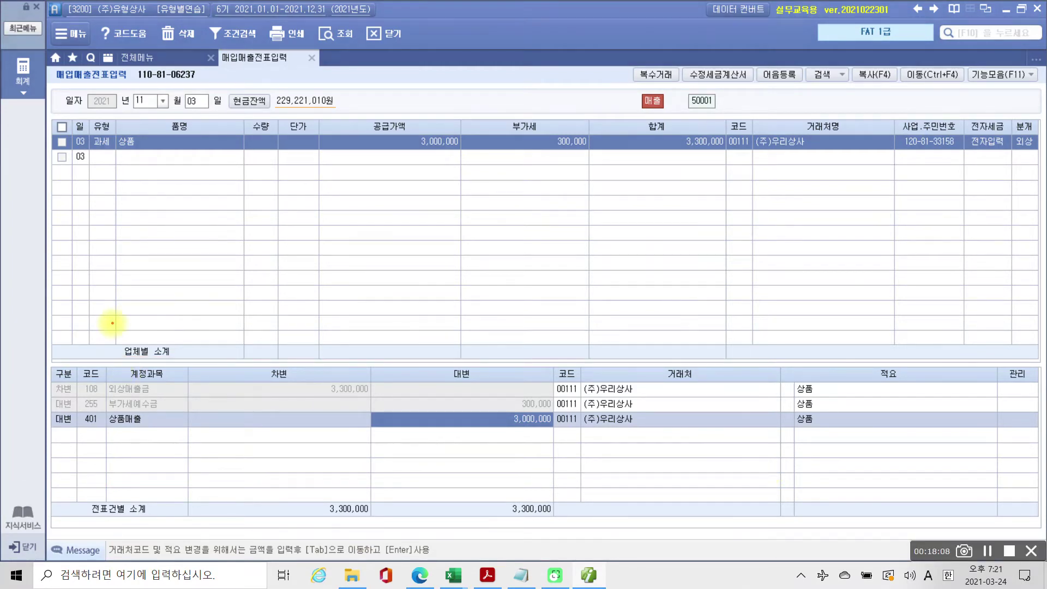
drag(348, 212, 341, 400)
mouse_move(366, 244)
mouse_down()
mouse_move(823, 234)
mouse_move(611, 401)
mouse_move(396, 404)
mouse_up()
mouse_move(112, 173)
mouse_down()
mouse_move(72, 143)
mouse_move(117, 166)
mouse_up()
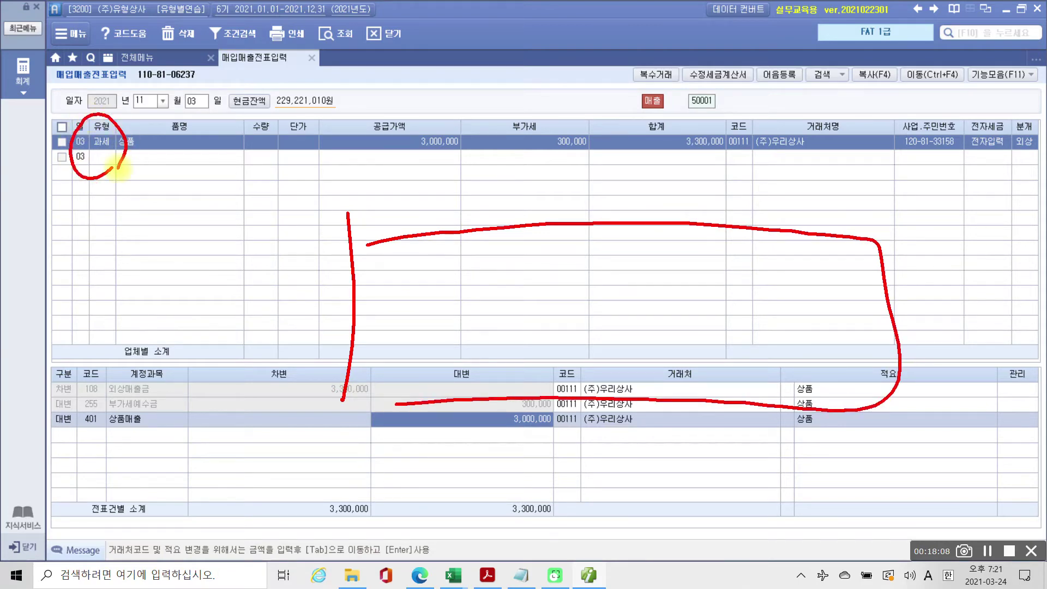
drag(366, 291, 461, 276)
drag(387, 259, 387, 284)
drag(408, 250, 403, 279)
drag(454, 243, 441, 410)
drag(459, 283, 586, 286)
mouse_move(196, 170)
mouse_down()
mouse_move(183, 168)
mouse_move(262, 168)
mouse_move(474, 280)
mouse_up()
mouse_move(452, 174)
mouse_down()
mouse_move(436, 122)
mouse_move(475, 166)
mouse_up()
drag(565, 232, 565, 282)
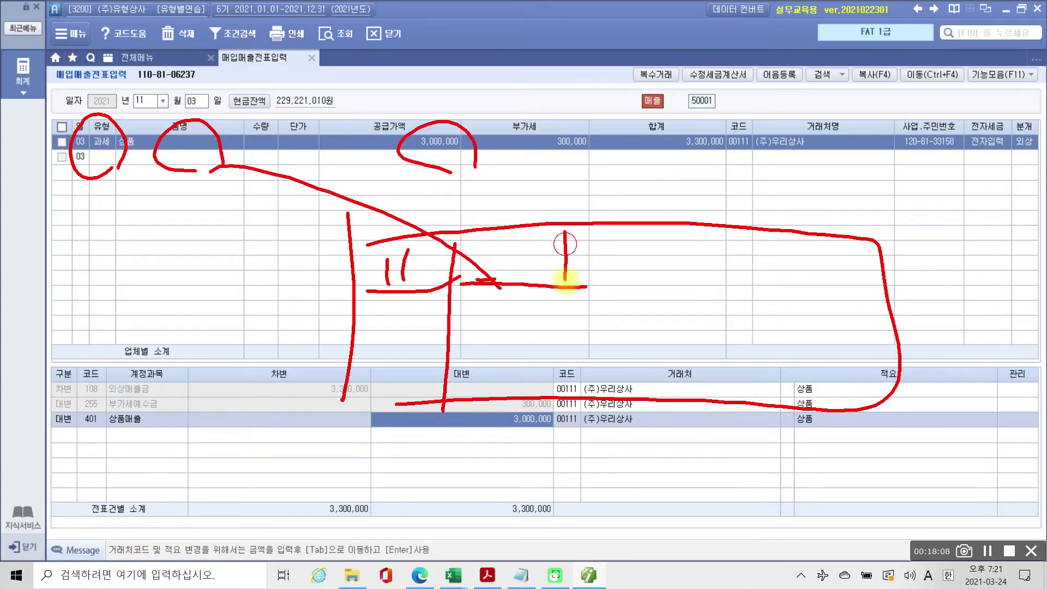
mouse_move(463, 158)
mouse_down()
mouse_move(599, 266)
mouse_move(630, 261)
mouse_up()
mouse_move(598, 161)
mouse_down()
mouse_move(545, 139)
mouse_move(600, 154)
mouse_up()
drag(627, 160, 690, 247)
drag(674, 224, 673, 273)
drag(745, 233, 735, 274)
mouse_move(786, 154)
mouse_down()
mouse_move(730, 147)
mouse_move(772, 155)
mouse_up()
mouse_move(797, 207)
mouse_down()
mouse_move(787, 262)
mouse_move(815, 256)
mouse_up()
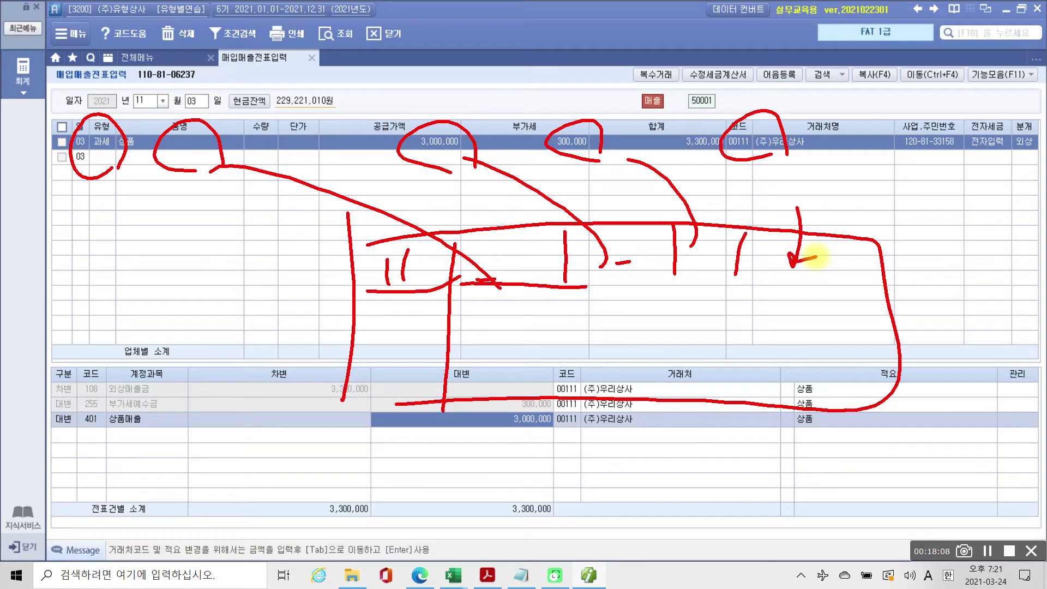
mouse_move(399, 401)
mouse_down()
mouse_move(369, 397)
mouse_move(403, 381)
mouse_up()
mouse_move(1018, 158)
mouse_down()
mouse_move(995, 155)
mouse_move(1008, 185)
mouse_up()
drag(645, 315, 627, 409)
drag(493, 295, 875, 307)
mouse_move(555, 381)
mouse_down()
mouse_move(499, 384)
mouse_move(570, 357)
mouse_move(550, 382)
mouse_up()
mouse_move(775, 378)
mouse_down()
mouse_move(817, 323)
mouse_move(811, 370)
mouse_up()
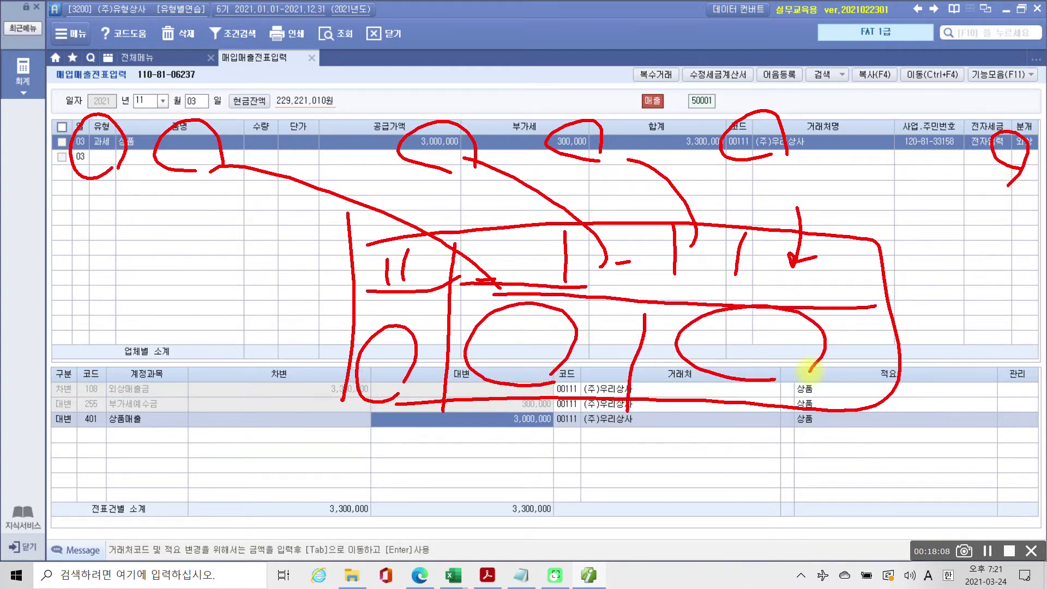
mouse_move(79, 364)
mouse_down()
mouse_move(59, 394)
mouse_move(90, 392)
mouse_up()
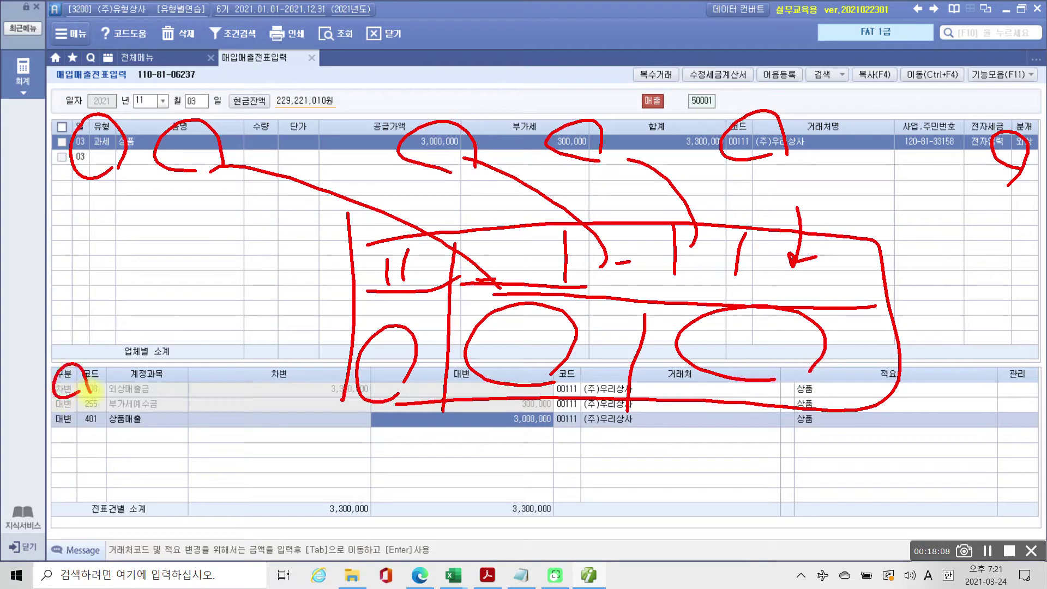
drag(477, 332, 507, 333)
drag(572, 336, 598, 334)
drag(82, 407, 86, 437)
drag(720, 325, 761, 325)
drag(818, 323, 837, 334)
drag(709, 373, 774, 378)
drag(796, 375, 861, 379)
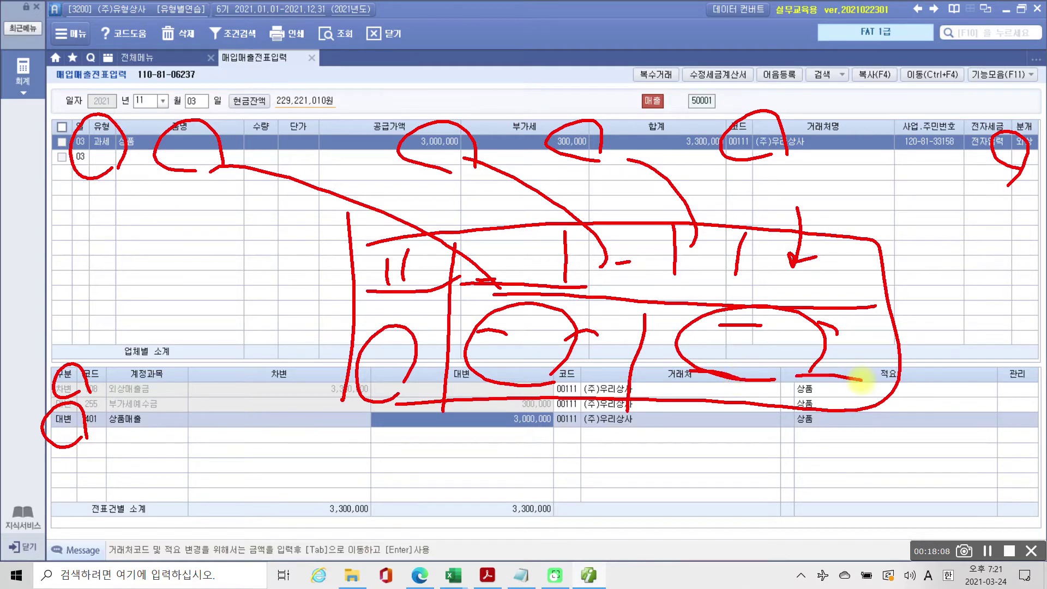
drag(653, 299, 630, 410)
drag(452, 397, 862, 387)
mouse_move(468, 294)
mouse_down()
mouse_move(837, 311)
mouse_move(866, 410)
mouse_up()
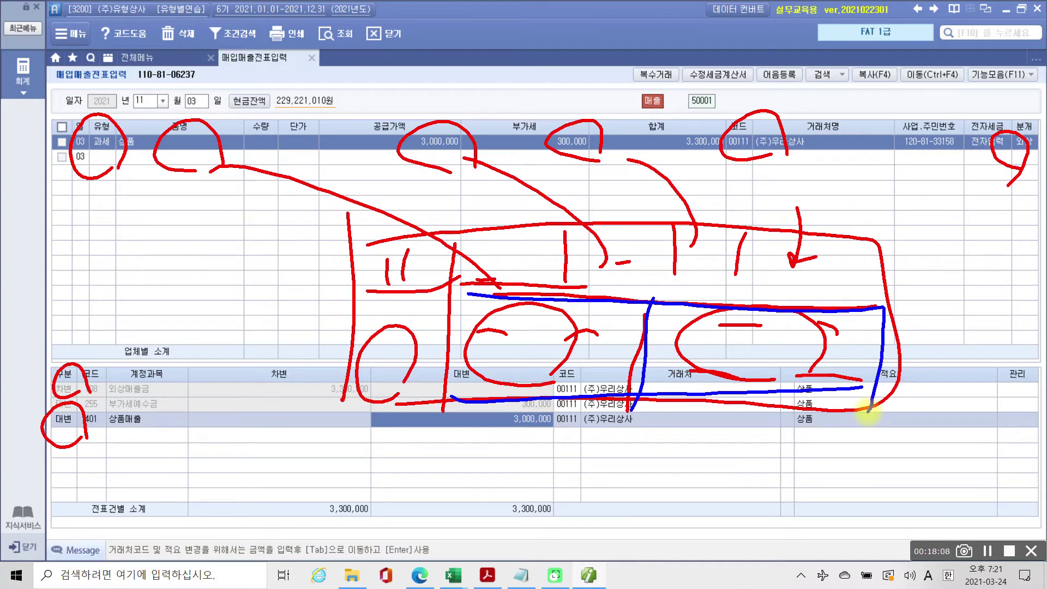
mouse_move(101, 434)
mouse_down()
mouse_move(76, 466)
mouse_move(89, 447)
mouse_up()
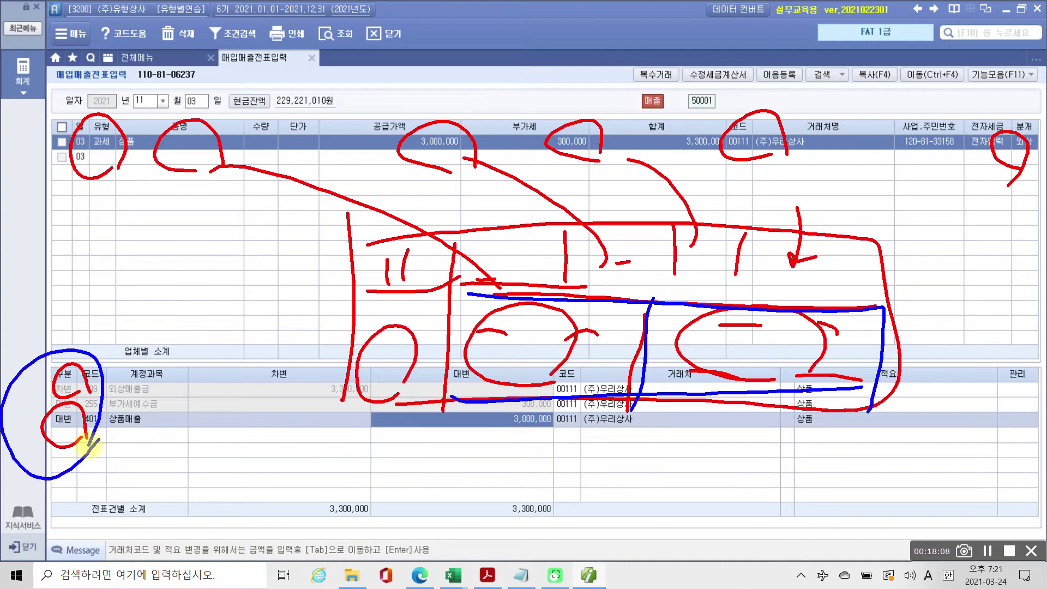
Step: Switch to the textbook PDF and read the November 4 (주)동신사 sales problem in section 2
key(Escape)
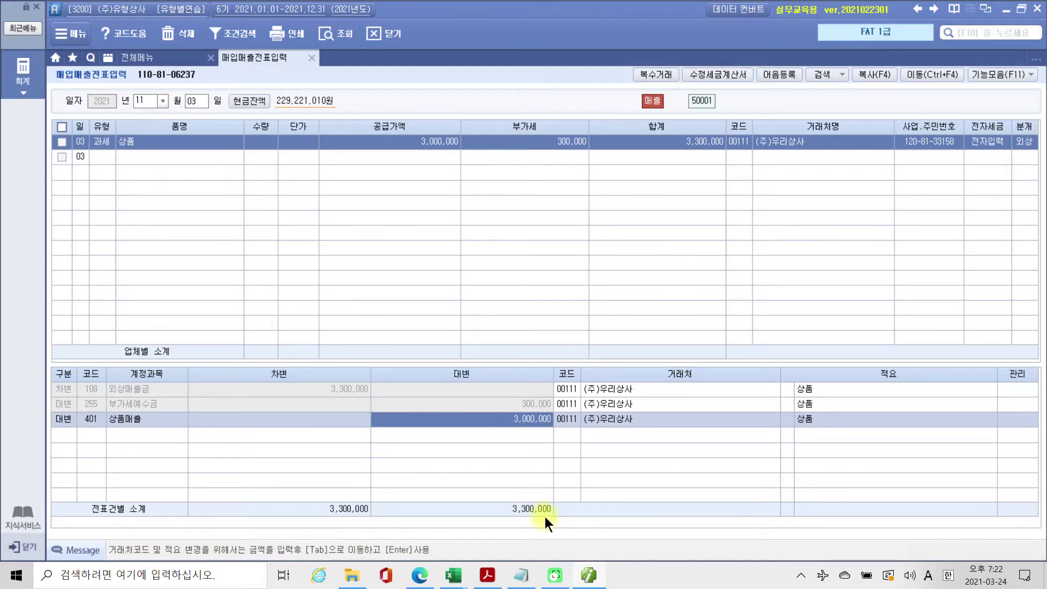
click(593, 571)
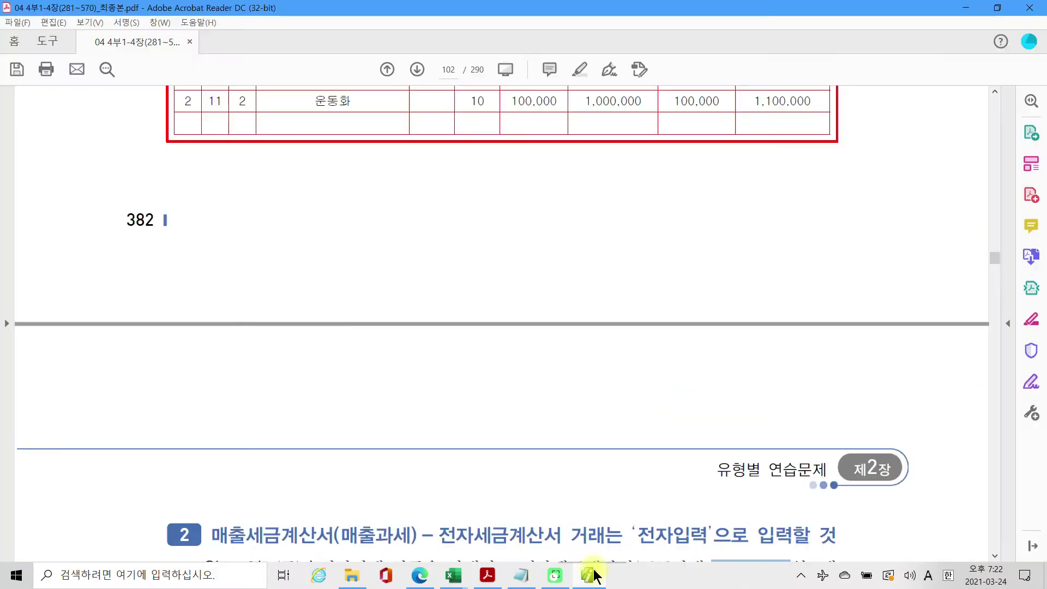
scroll(495, 316, down, 3)
scroll(499, 325, down, 8)
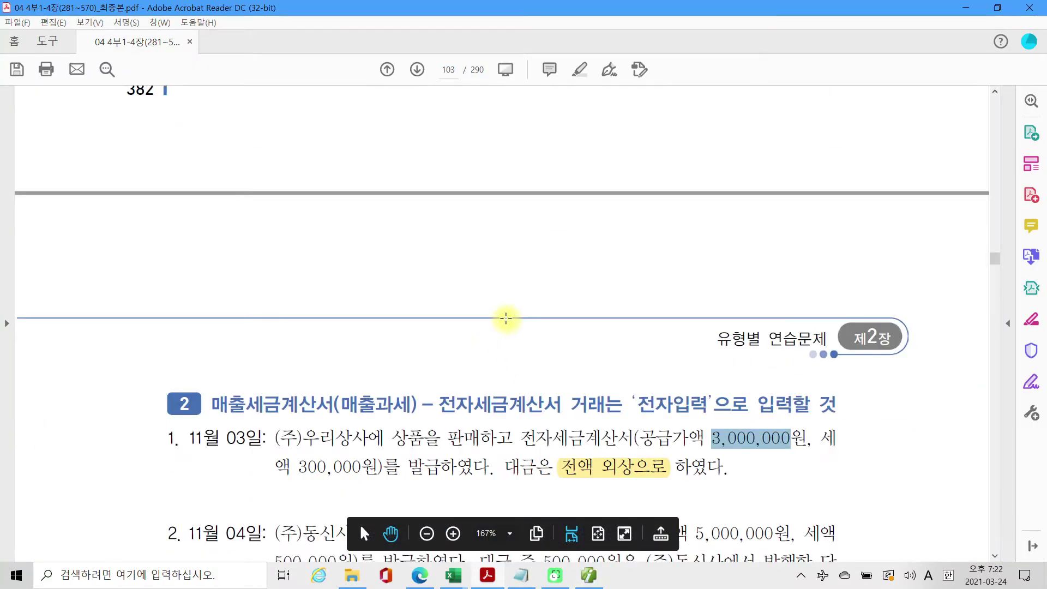
scroll(293, 322, down, 1)
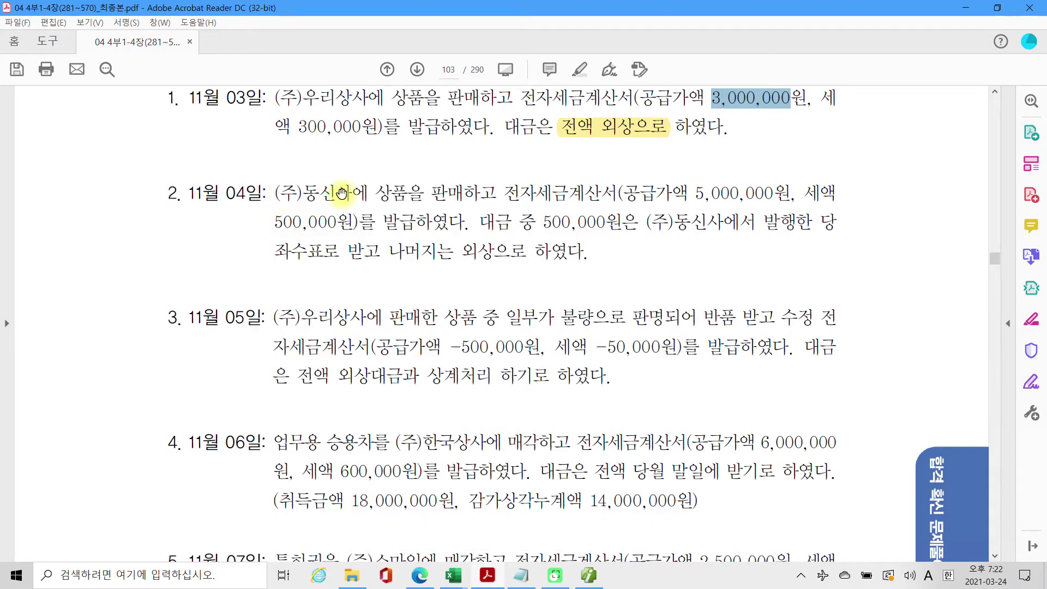
Step: Highlight the phrase 상품을 판매하고 in the November 4 (주)동신사 problem
click(383, 194)
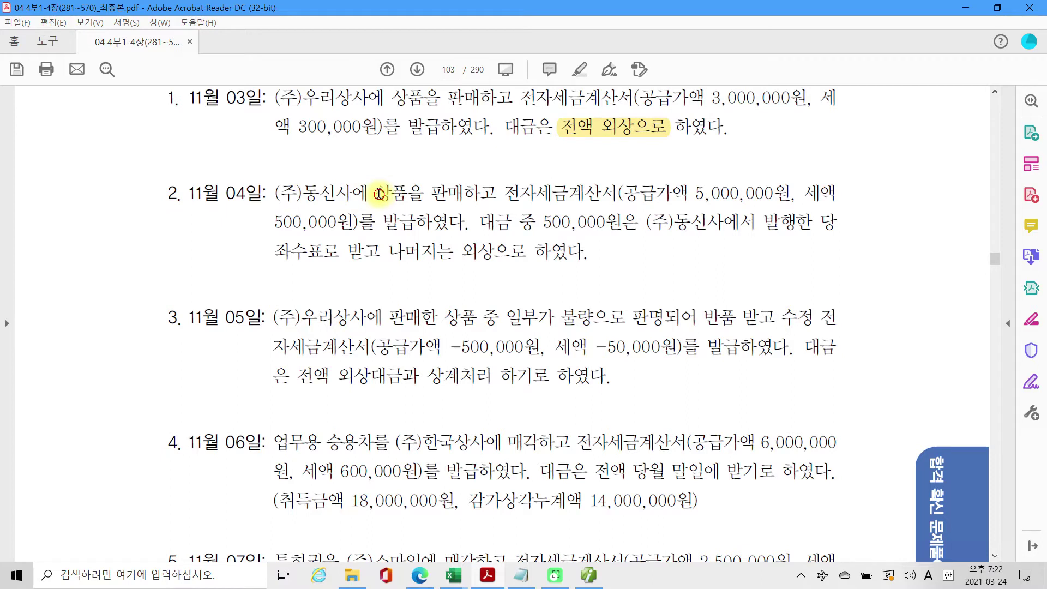
drag(383, 193, 482, 196)
right_click(482, 199)
click(532, 235)
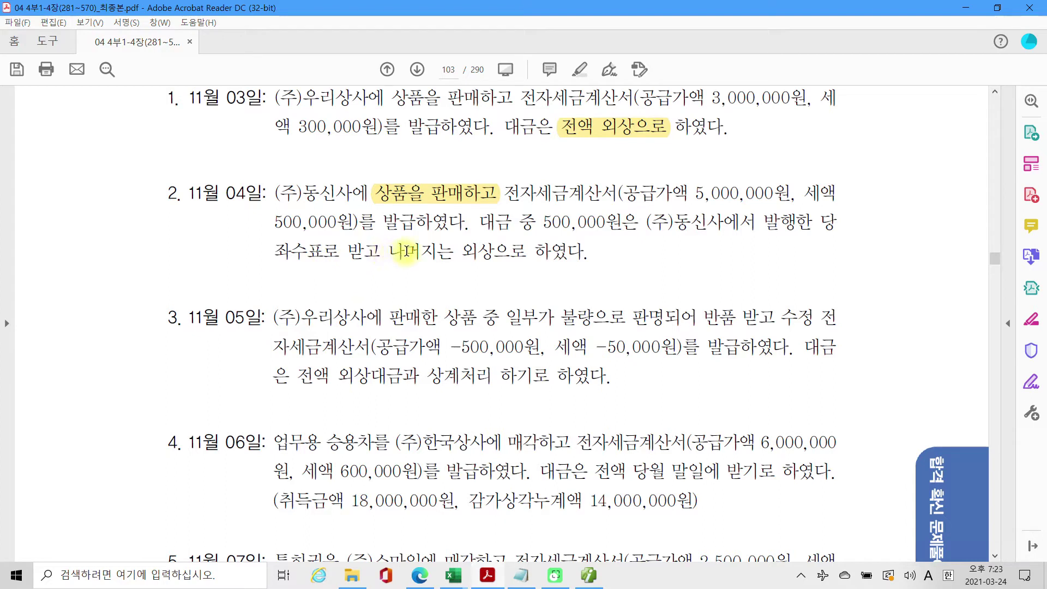
Step: Highlight the payment terms 외상으 and 당좌수표 in the November 4 (주)동신사 problem
drag(466, 251, 513, 251)
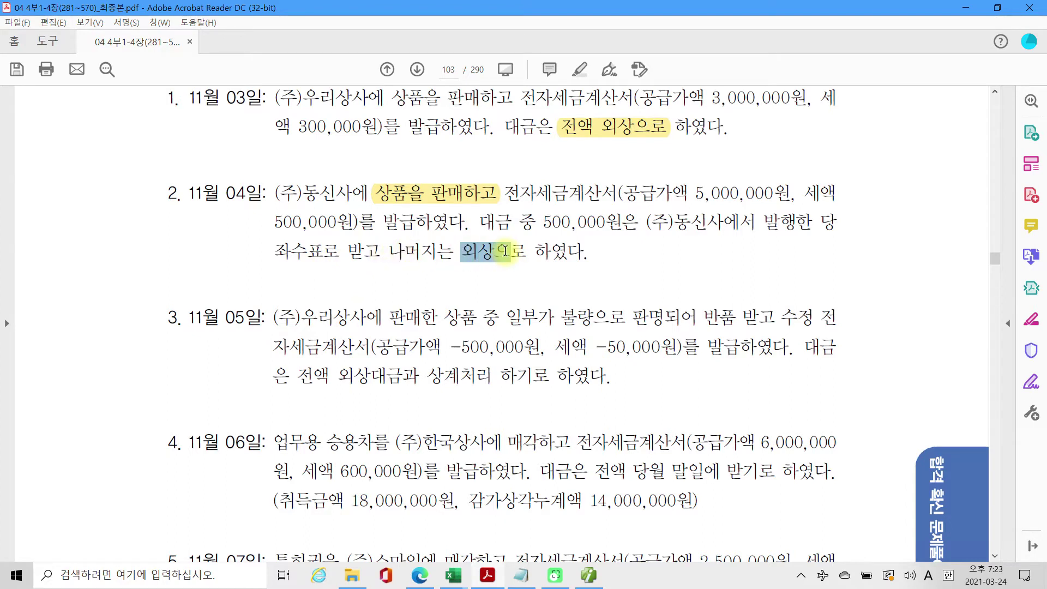
right_click(481, 256)
click(562, 286)
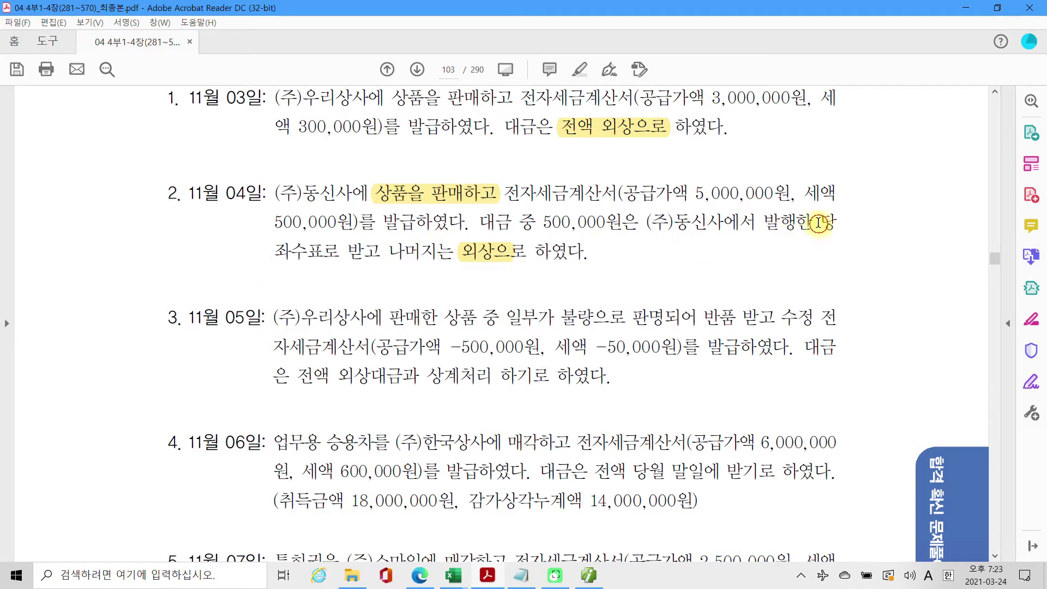
drag(819, 223, 342, 263)
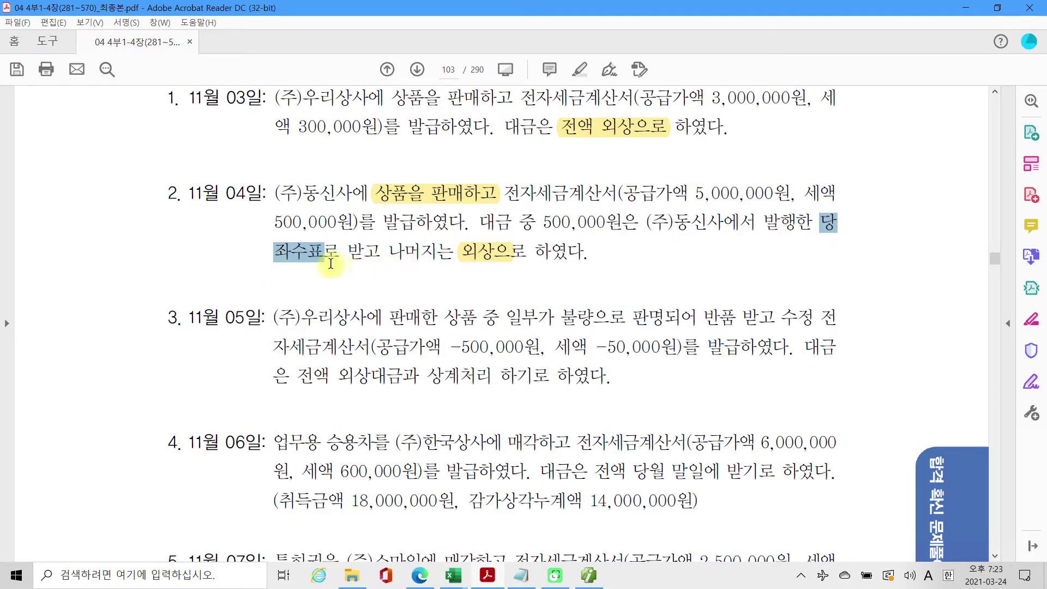
right_click(337, 265)
click(343, 299)
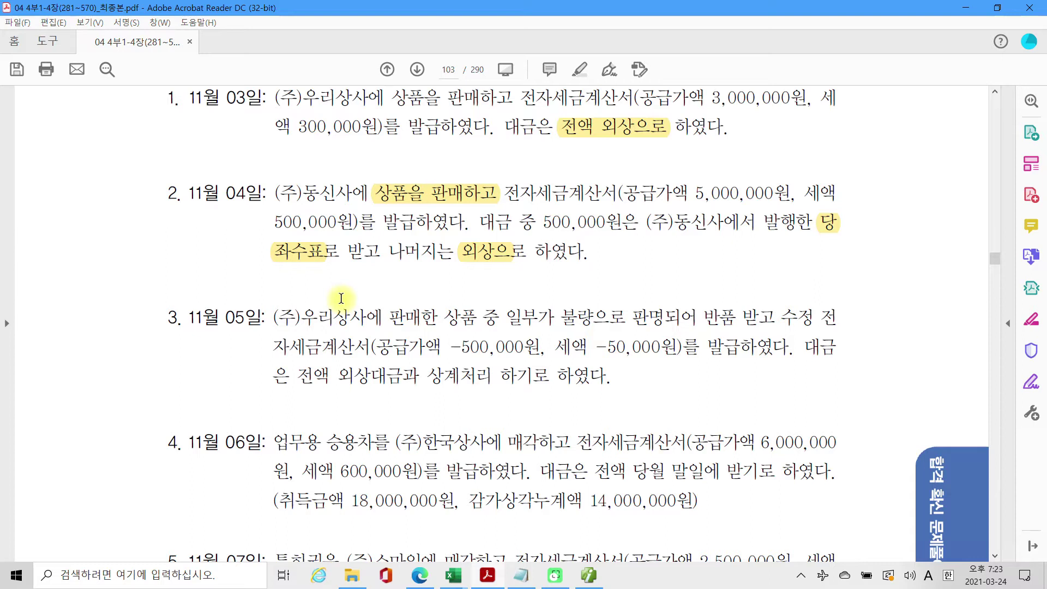
mouse_move(855, 200)
mouse_down()
mouse_move(864, 236)
mouse_move(892, 212)
mouse_move(921, 239)
mouse_move(953, 223)
mouse_move(940, 262)
mouse_move(964, 253)
mouse_move(918, 159)
mouse_move(932, 286)
mouse_up()
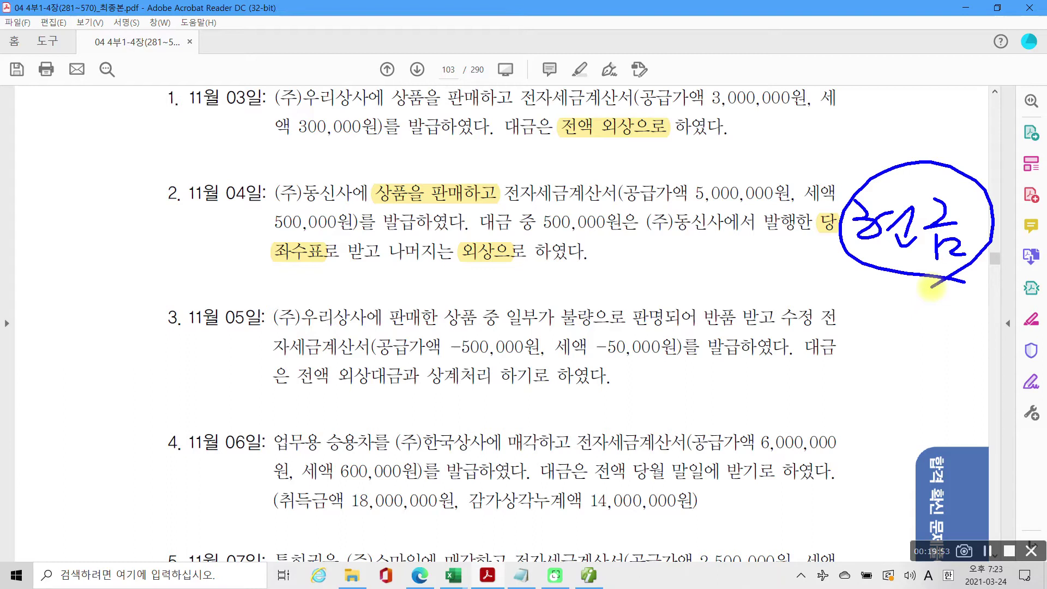
drag(796, 234, 823, 231)
mouse_move(898, 152)
mouse_down()
mouse_move(898, 177)
mouse_move(947, 147)
mouse_up()
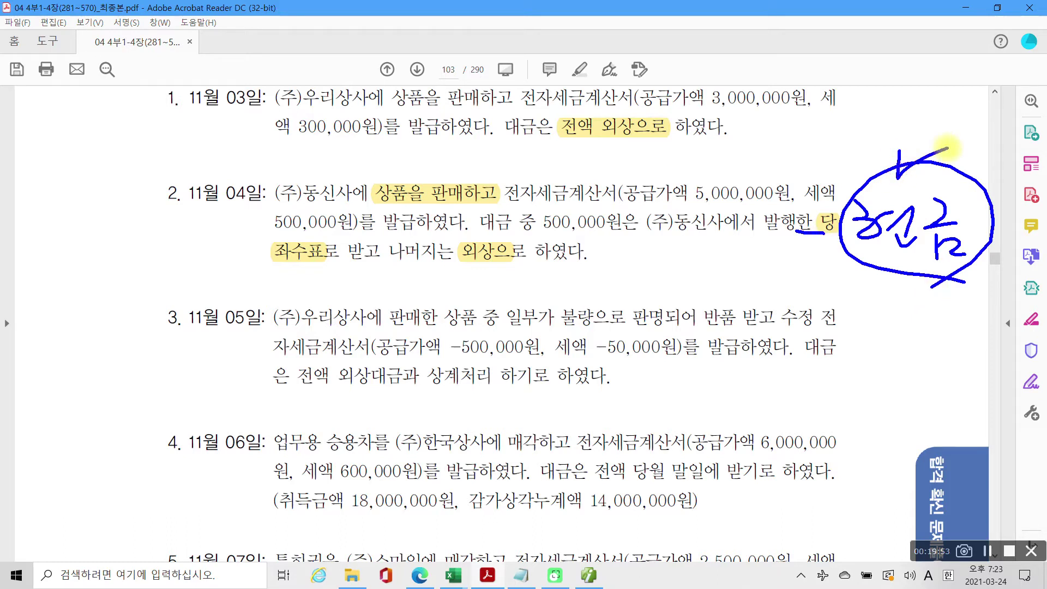
key(Escape)
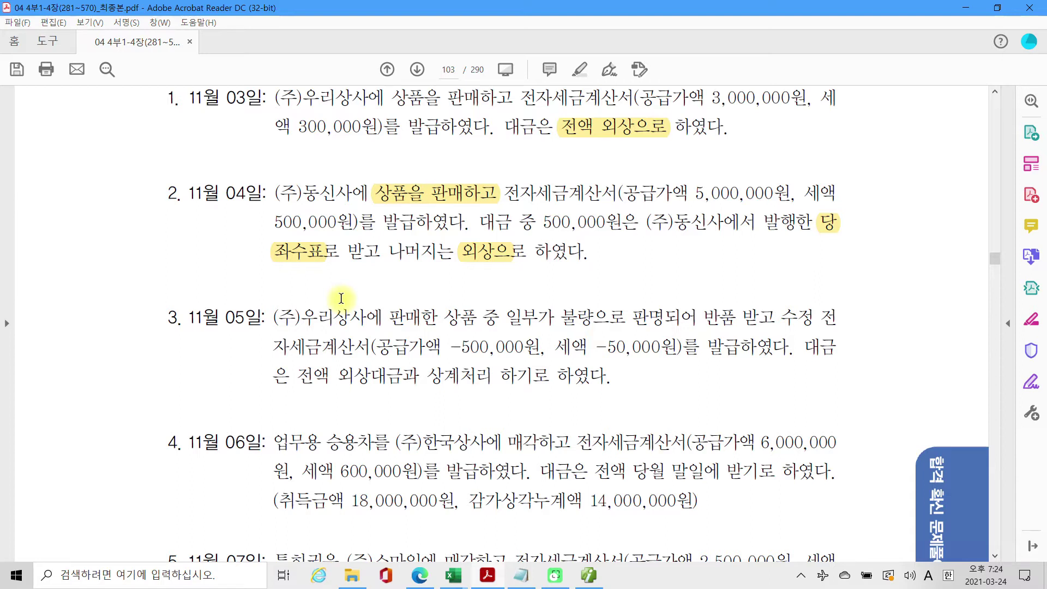
drag(380, 200, 479, 207)
mouse_move(578, 213)
mouse_down()
mouse_move(497, 180)
mouse_move(627, 212)
mouse_move(573, 221)
mouse_up()
mouse_move(645, 180)
mouse_down()
mouse_move(670, 149)
mouse_move(698, 148)
mouse_up()
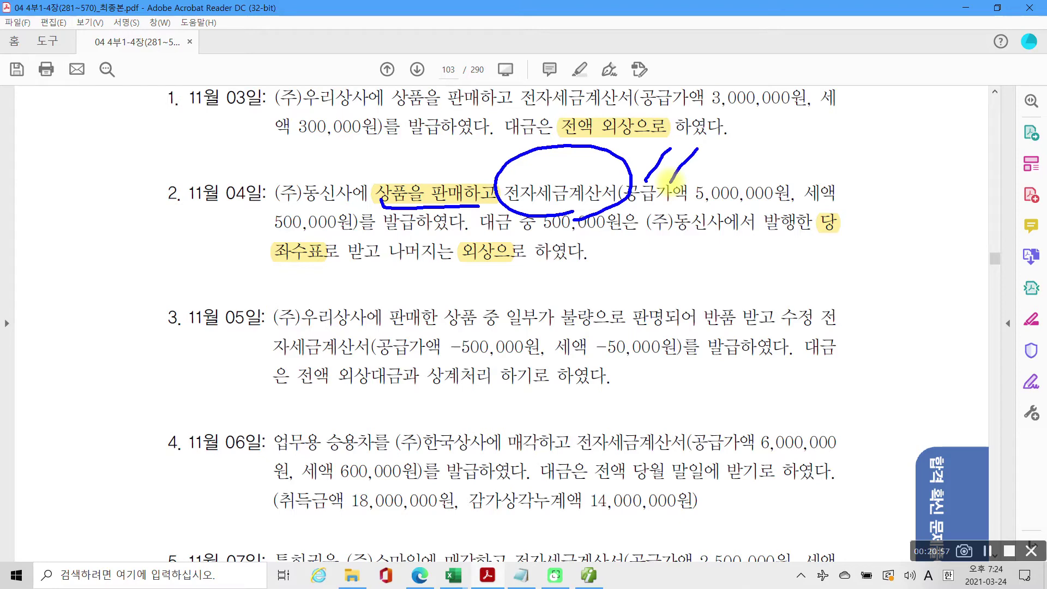
drag(194, 245, 225, 267)
key(Escape)
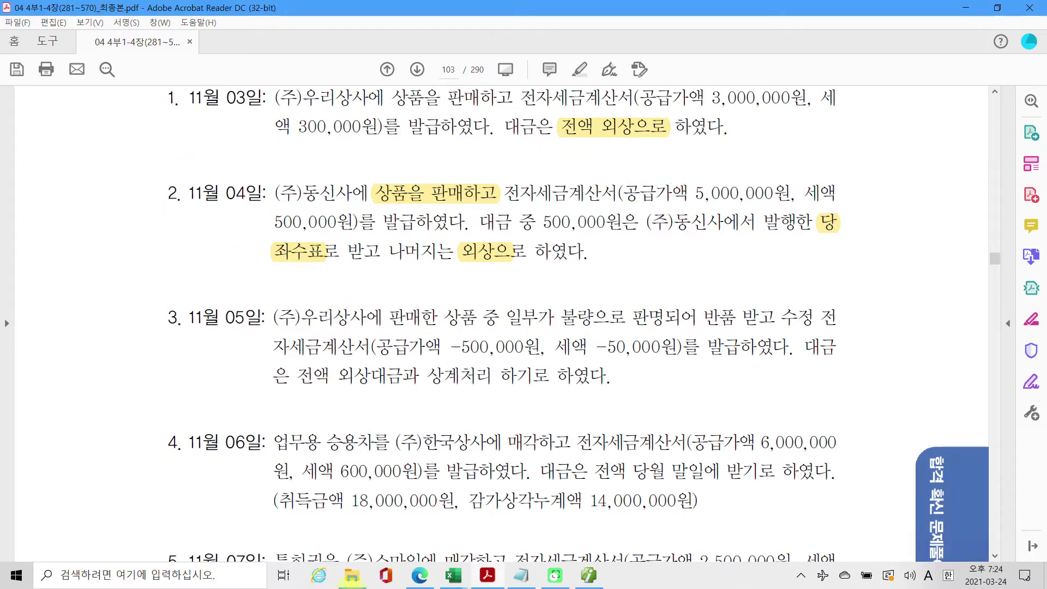
Step: Switch to the accounting program's purchase/sales voucher entry and start a sales line for November 4 with type 11 (과세)
click(591, 568)
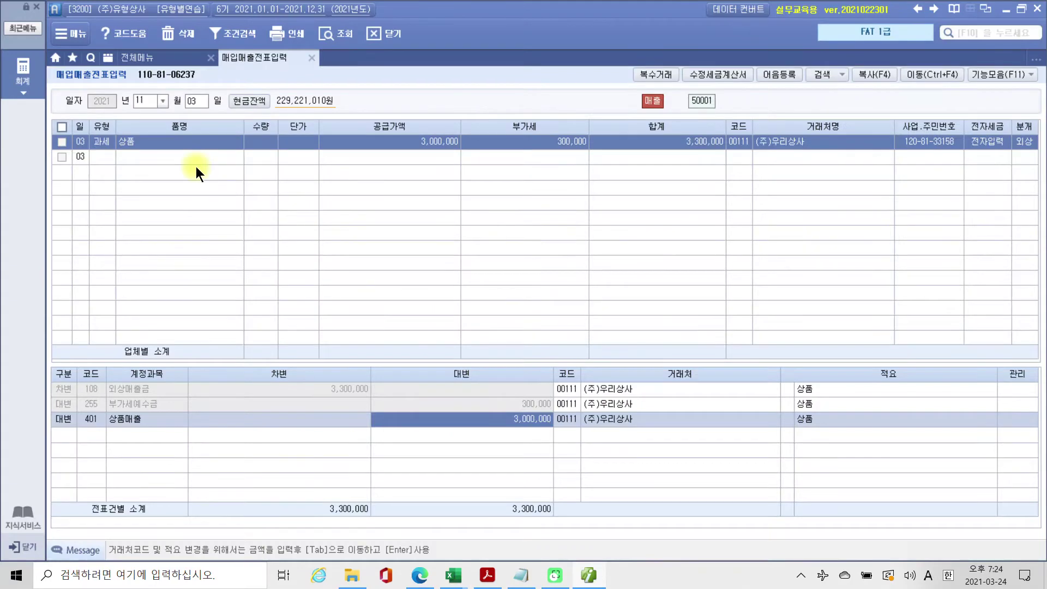
click(195, 99)
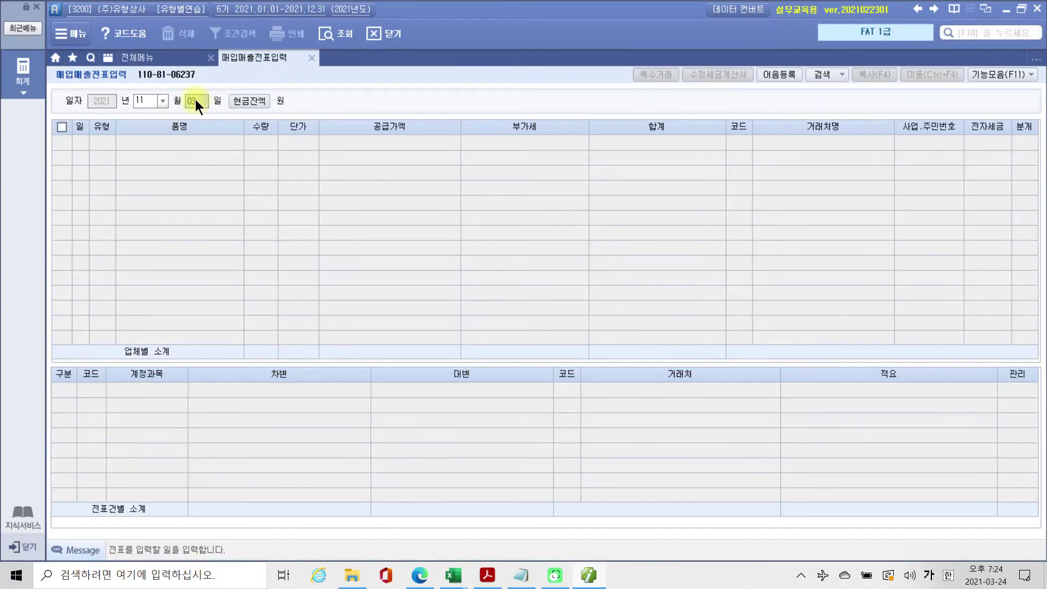
text(4)
key(Return)
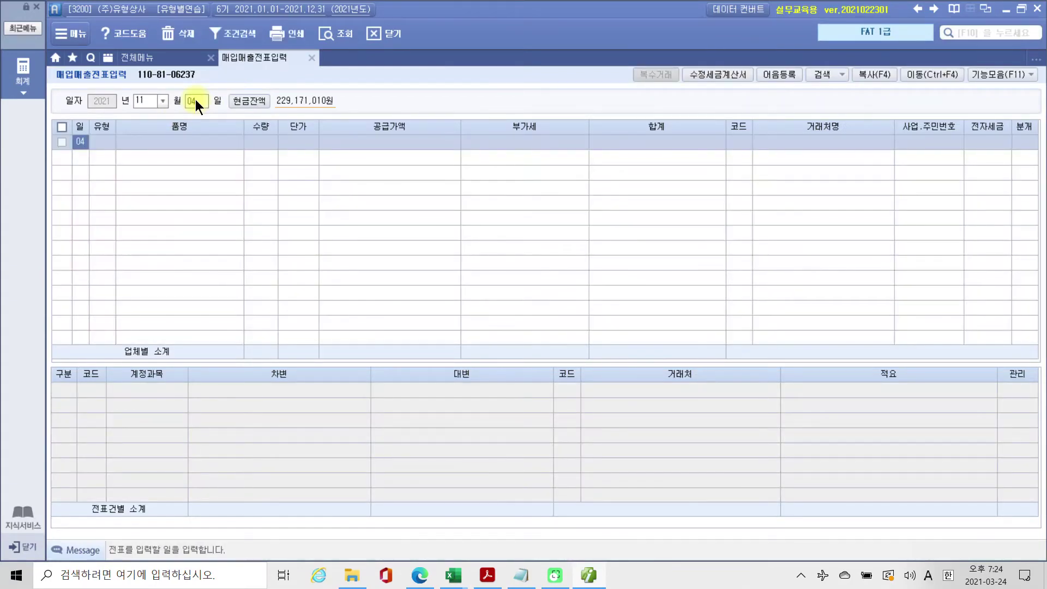
text(11)
key(Return)
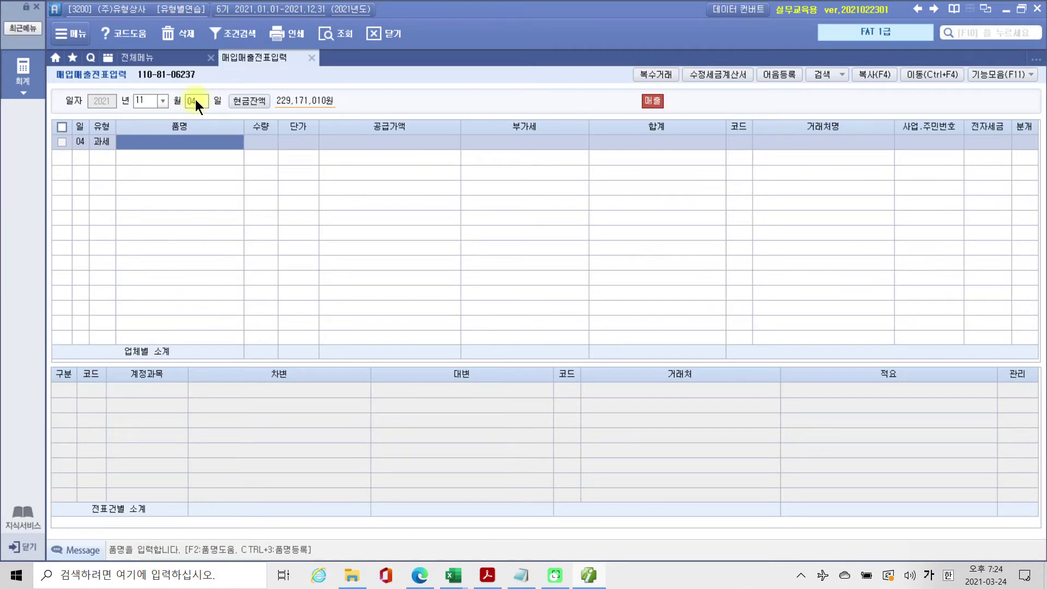
Step: Enter 상품 as the item, leave quantity and unit price blank, and set the supply amount to 5,000,000, accepting the calculated VAT
text(사ㅇ)
text(품)
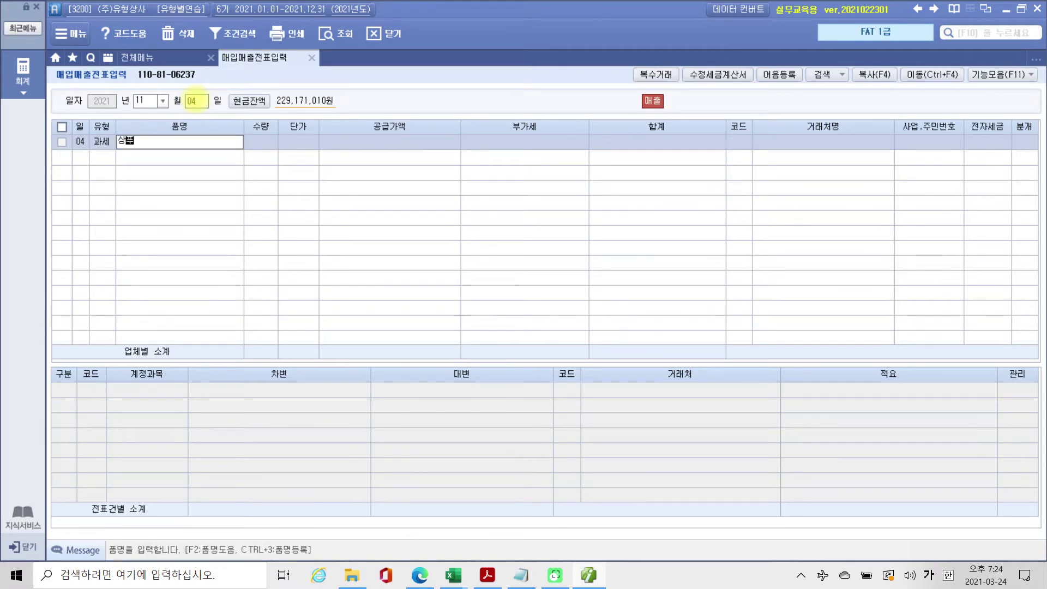
key(Return)
key(Return)
key(Return)
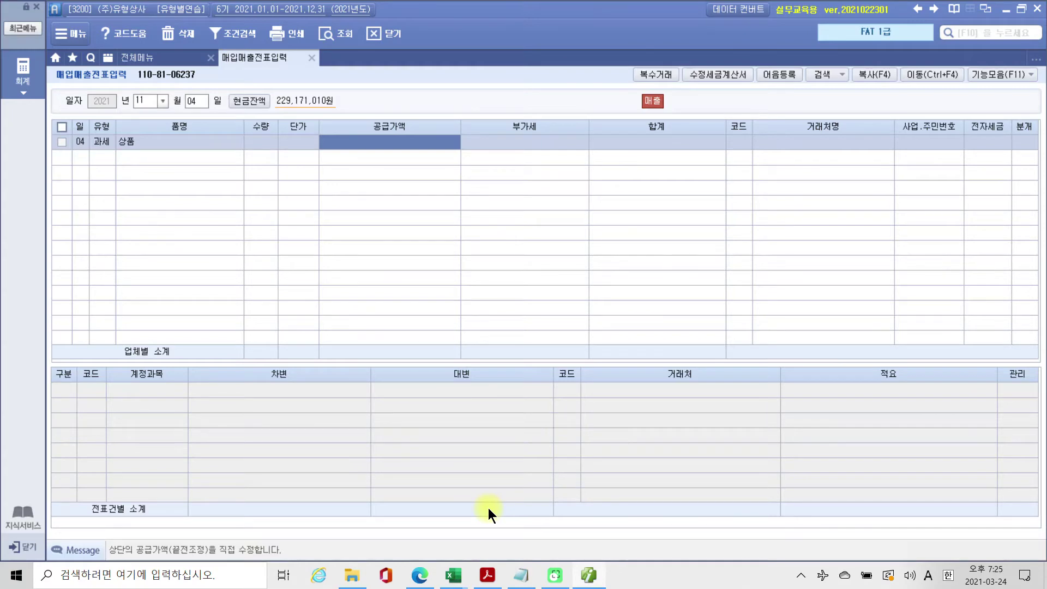
text(5000000)
key(Return)
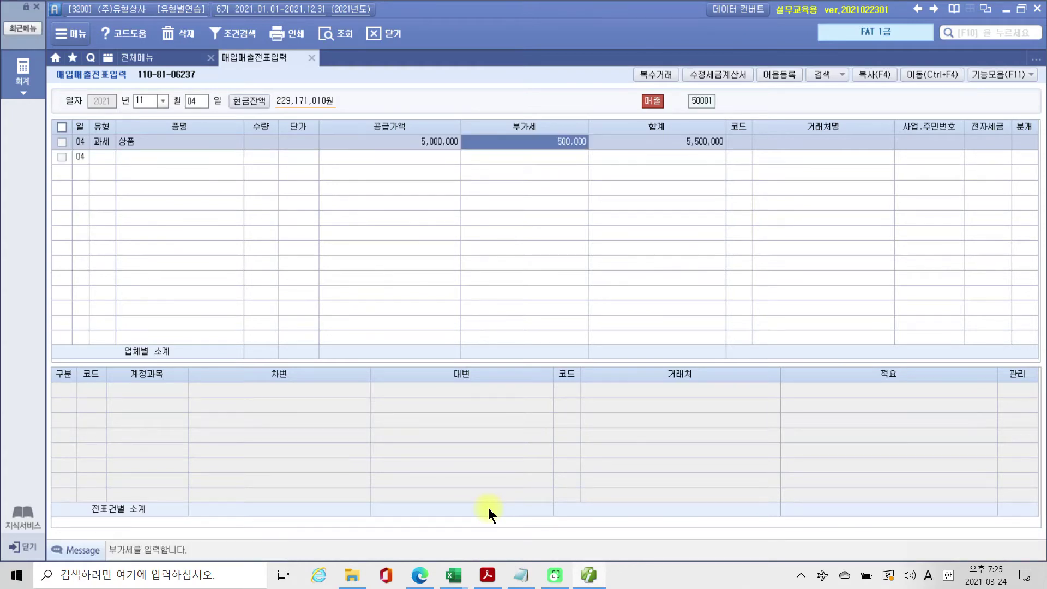
key(Return)
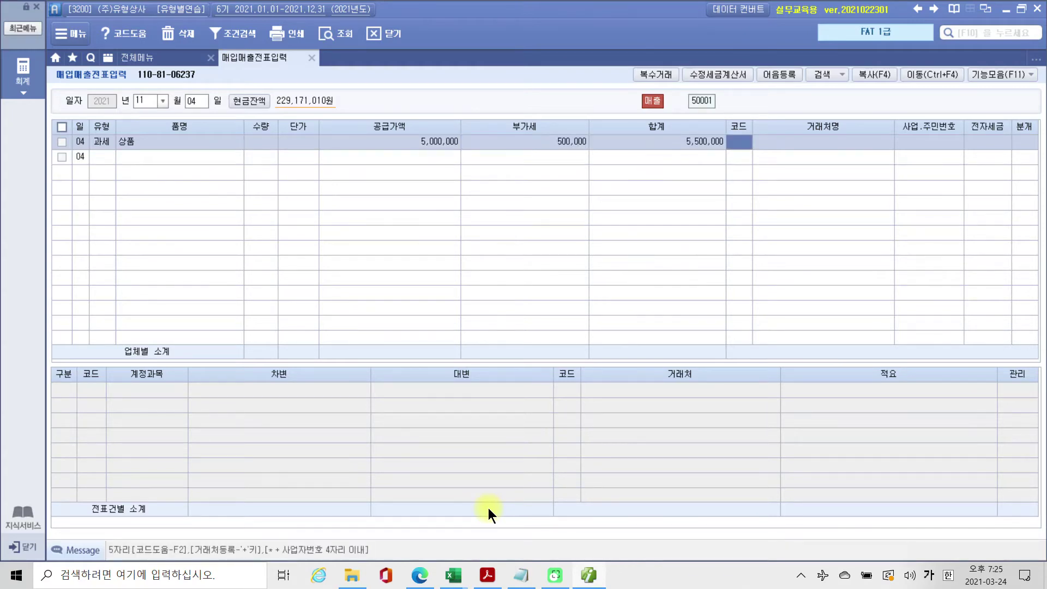
Step: Set the customer to (주)동신사, mark the tax invoice as 전자입력 (1), and choose the 혼합 (3) journal type
text(동신)
key(Return)
key(Return)
key(Return)
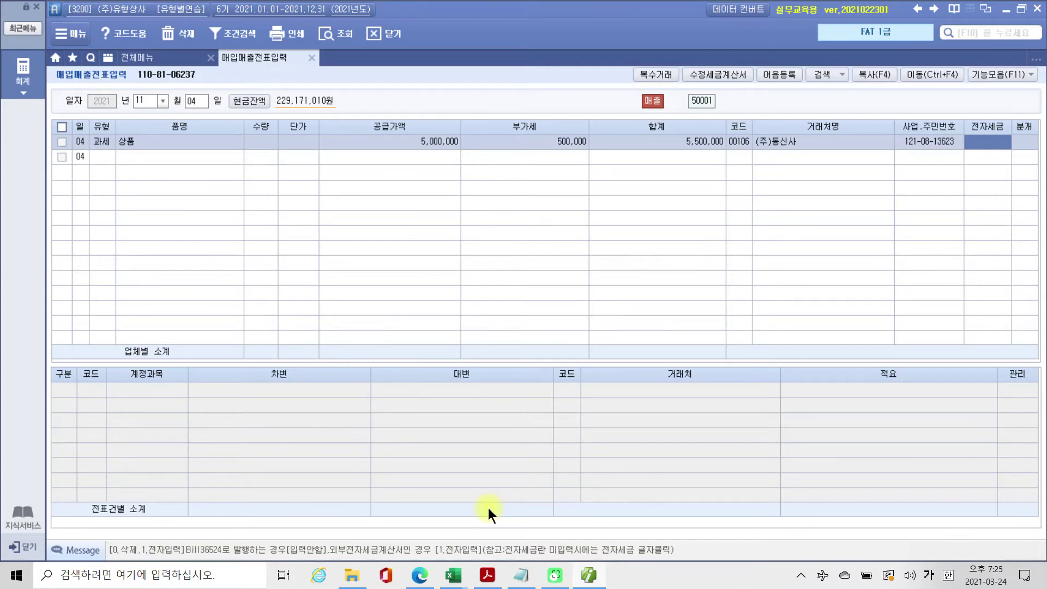
text(1)
key(Return)
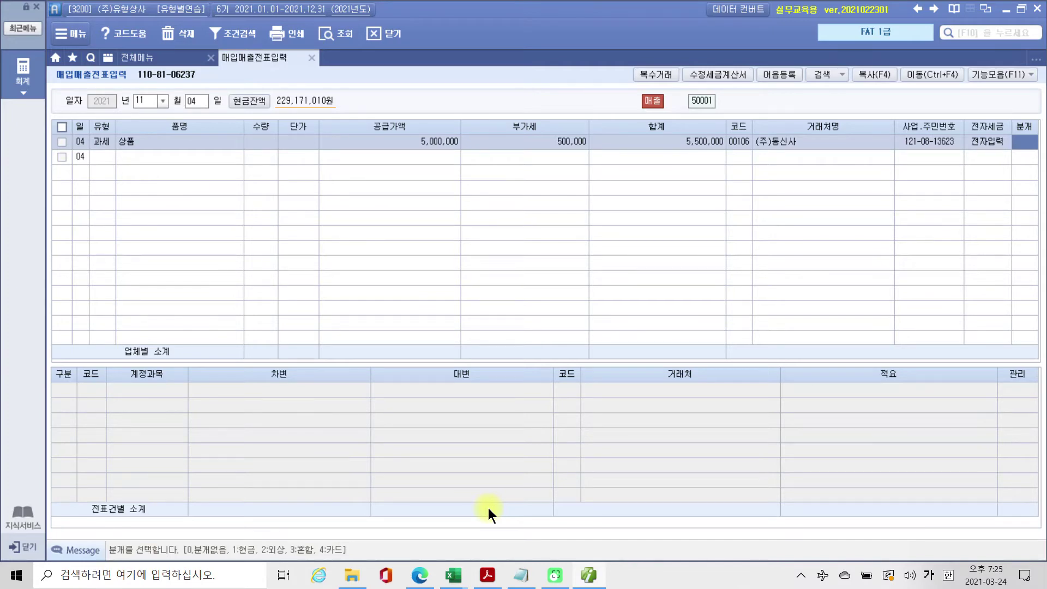
text(3)
key(Return)
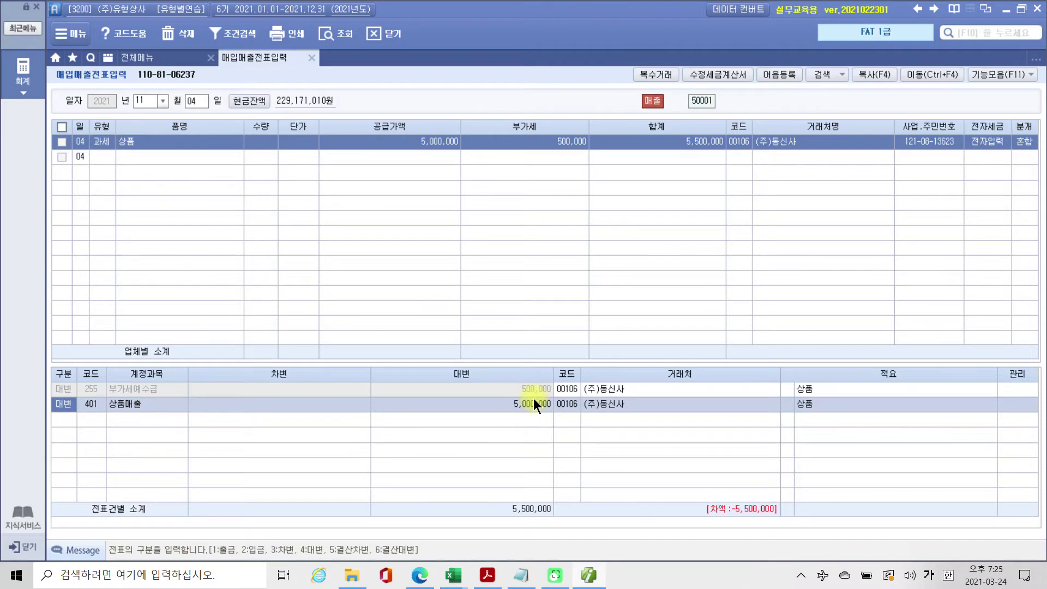
Step: Add a debit line to the journal for account 101 현금 with an amount of 500,000
click(70, 414)
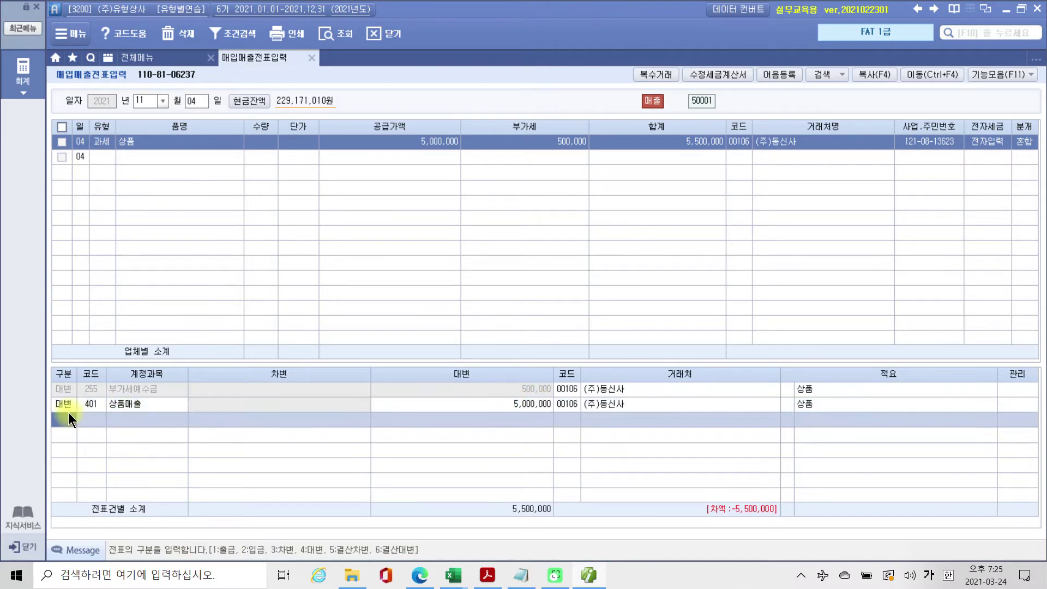
text(3)
key(Return)
text(101)
key(Return)
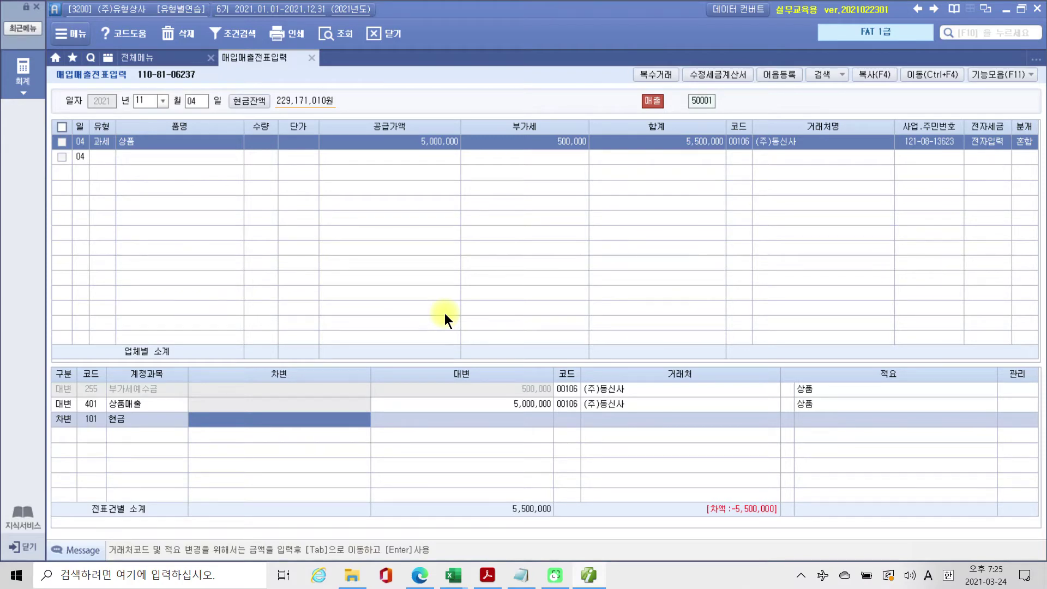
text(5000000)
key(Return)
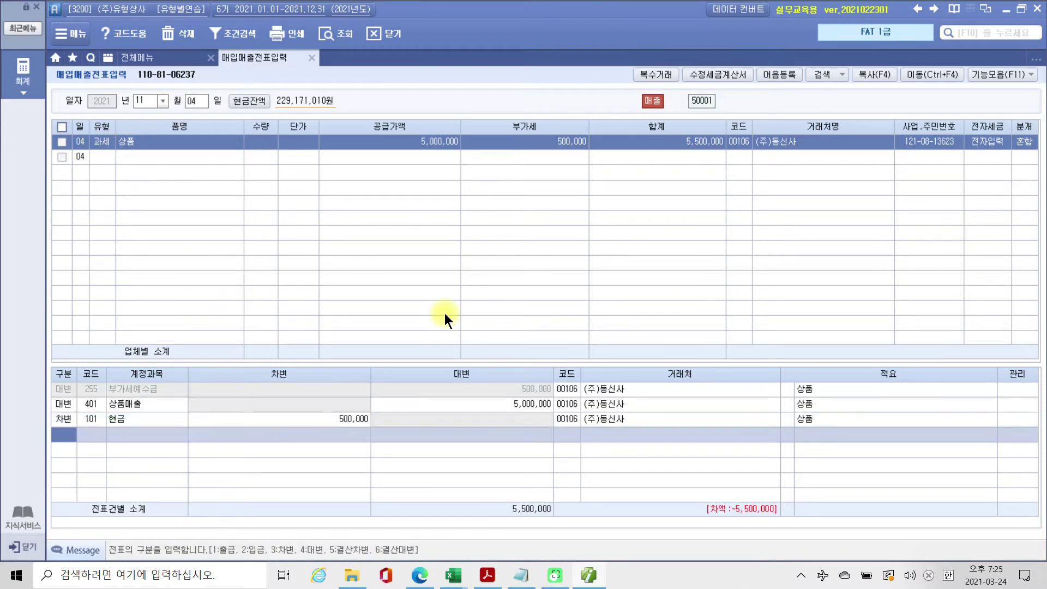
Step: Add a debit line to the journal for account 108 외상매출금 with an amount of 5,000,000
text(3)
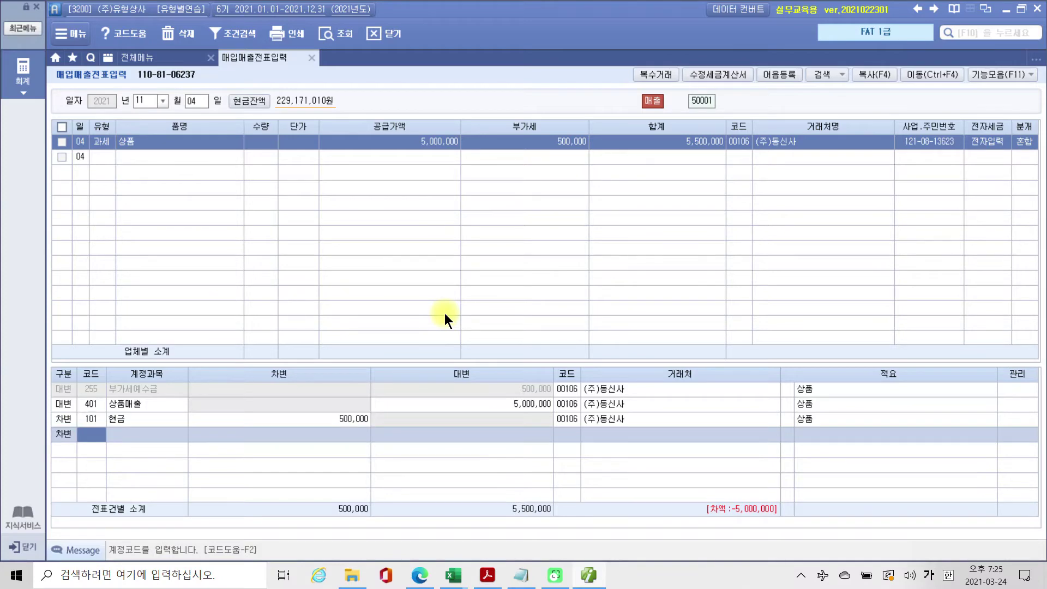
text(108)
key(Return)
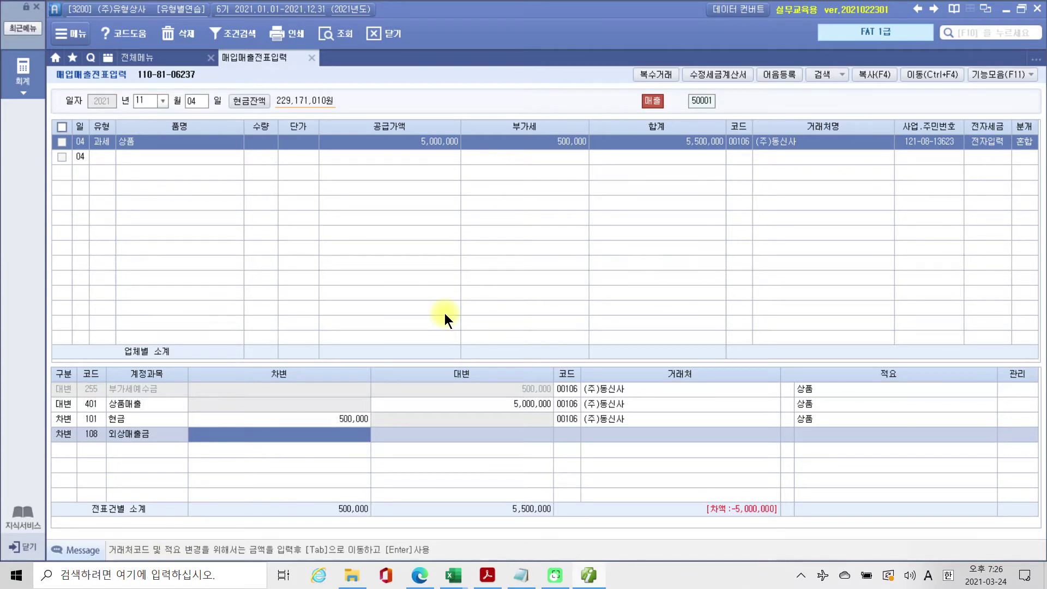
key(ctrl+2)
mouse_move(783, 544)
mouse_down()
mouse_move(772, 463)
mouse_move(745, 572)
mouse_up()
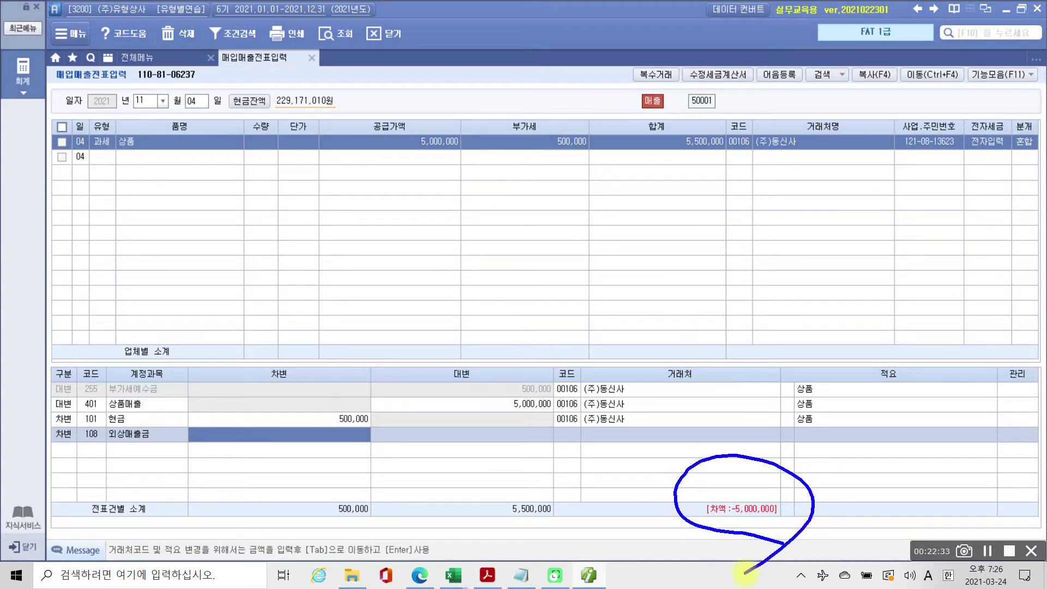
key(ctrl+2)
text(5000000)
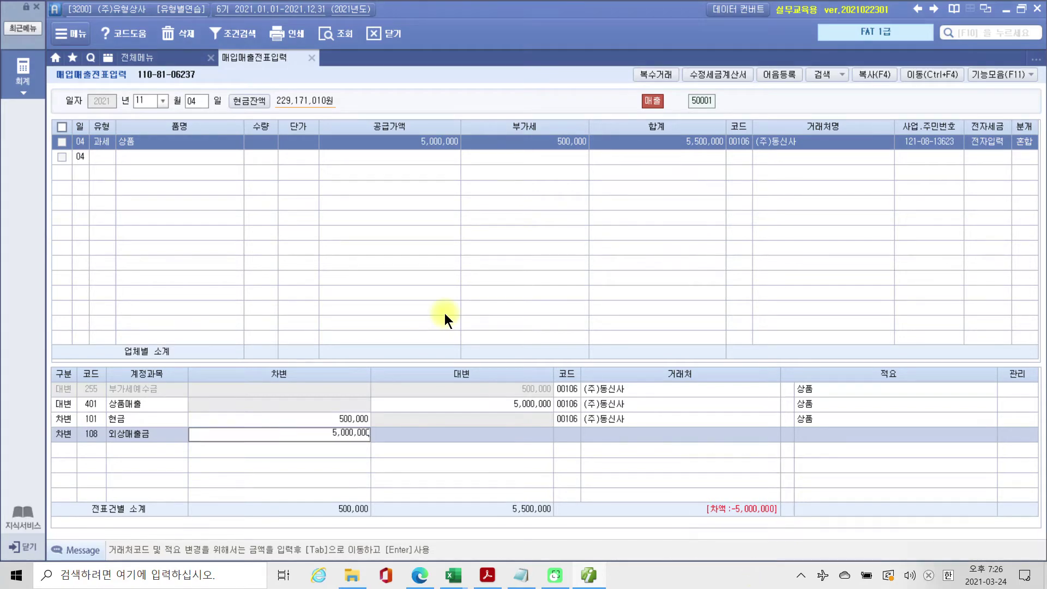
key(Return)
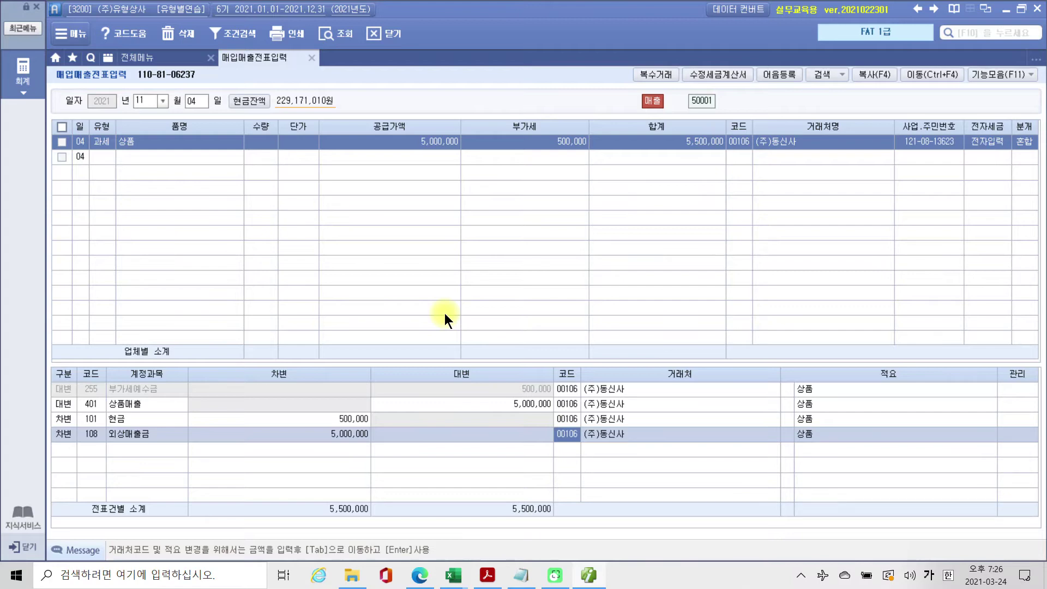
key(ctrl+2)
mouse_move(602, 470)
mouse_down()
mouse_move(627, 404)
mouse_move(613, 466)
mouse_up()
mouse_move(343, 484)
mouse_down()
mouse_move(345, 535)
mouse_move(335, 497)
mouse_up()
mouse_move(509, 496)
mouse_down()
mouse_move(498, 535)
mouse_move(512, 487)
mouse_up()
mouse_move(416, 500)
mouse_down()
mouse_move(447, 502)
mouse_move(446, 516)
mouse_up()
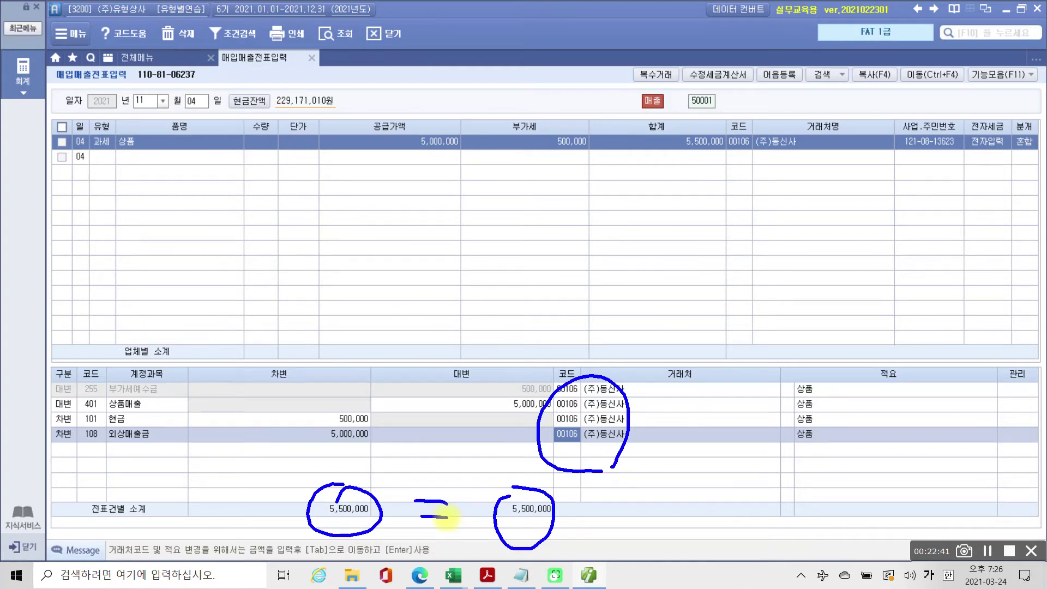
key(ctrl+2)
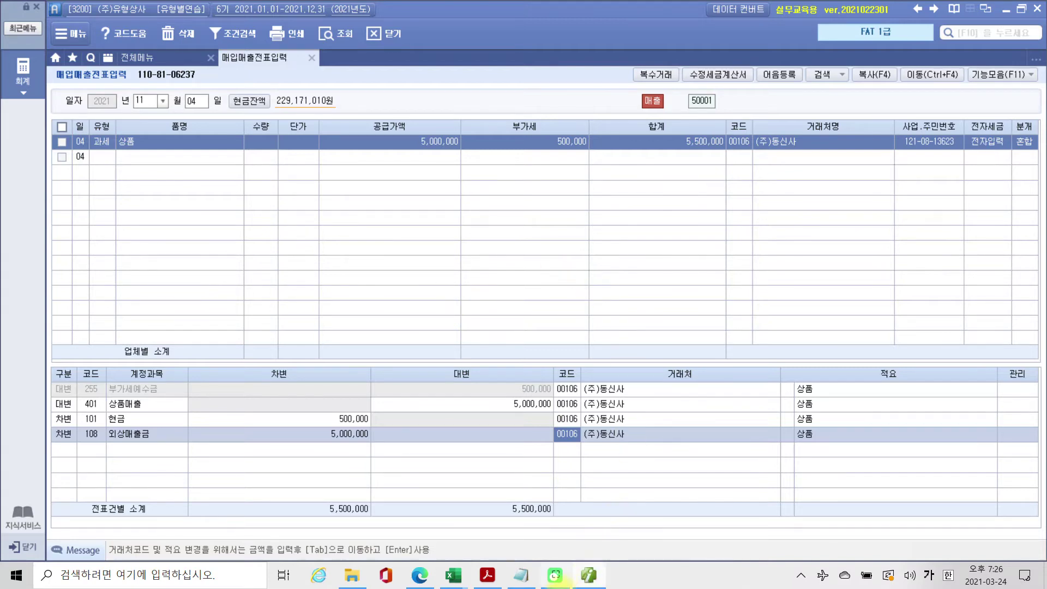
Step: Switch to the textbook PDF in Acrobat Reader and highlight 외상대금과 상계처리 하기로 in the November 5 problem
click(487, 575)
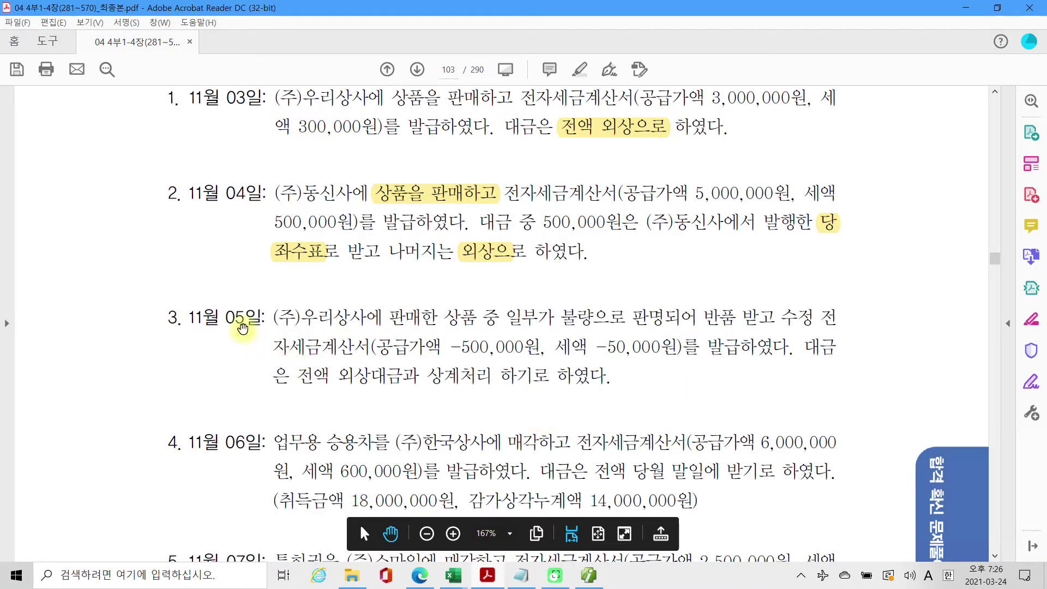
scroll(255, 316, down, 2)
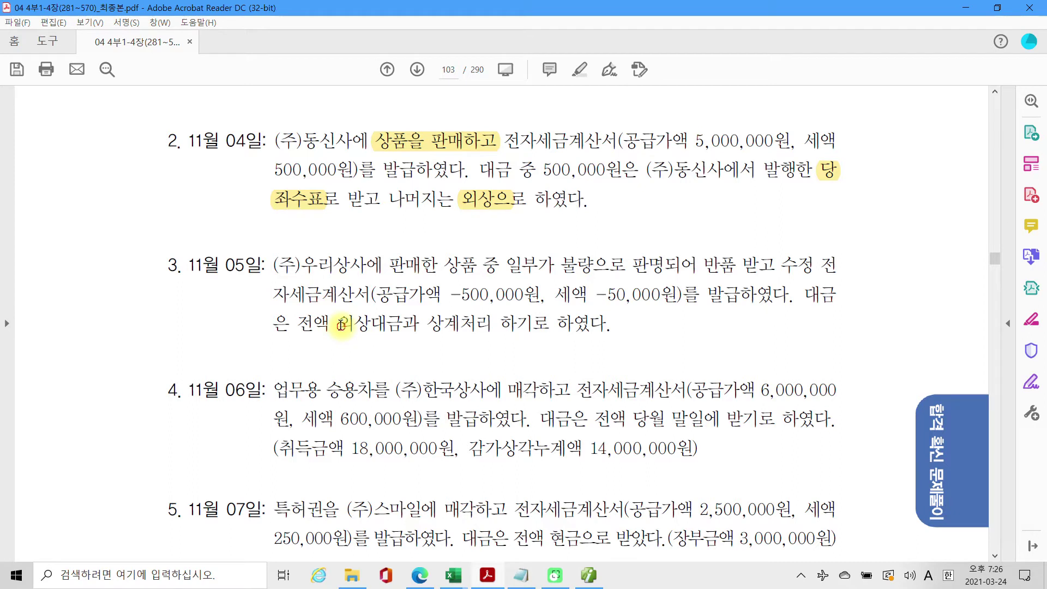
drag(337, 325, 500, 325)
right_click(543, 325)
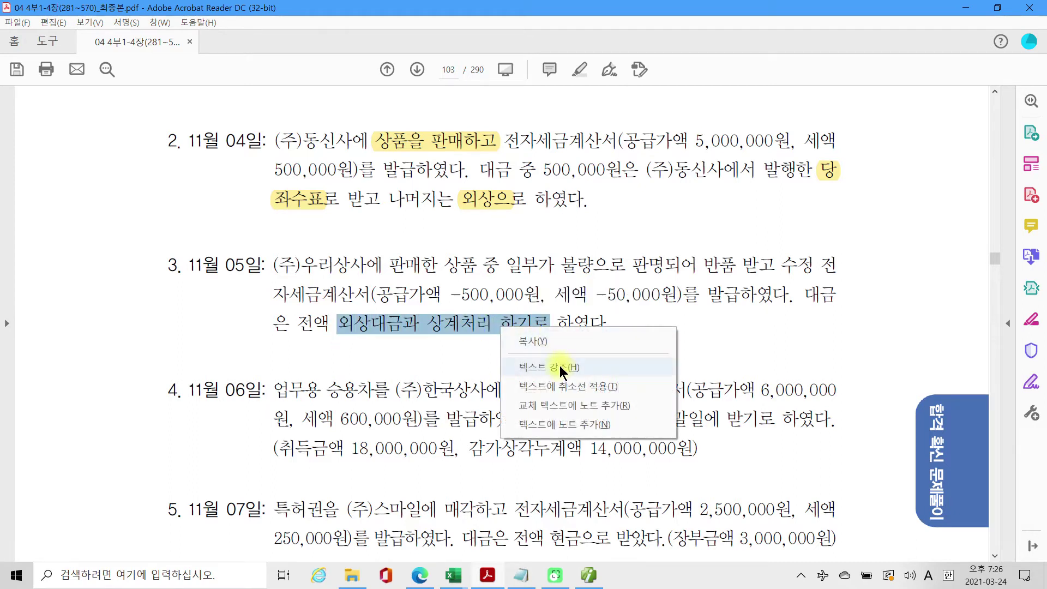
click(558, 366)
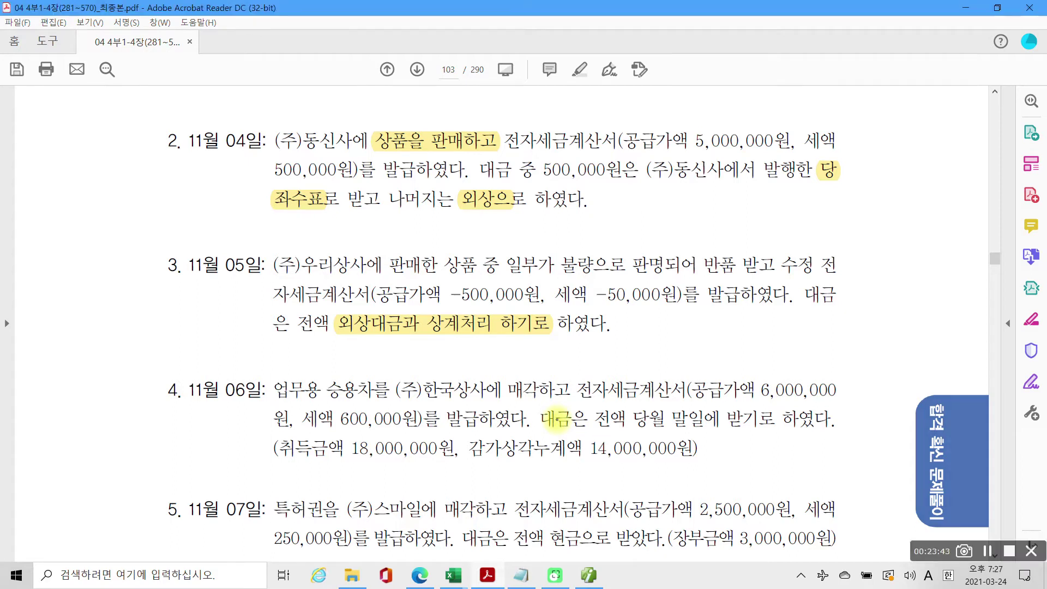
mouse_move(728, 295)
mouse_down()
mouse_move(774, 273)
mouse_move(730, 300)
mouse_up()
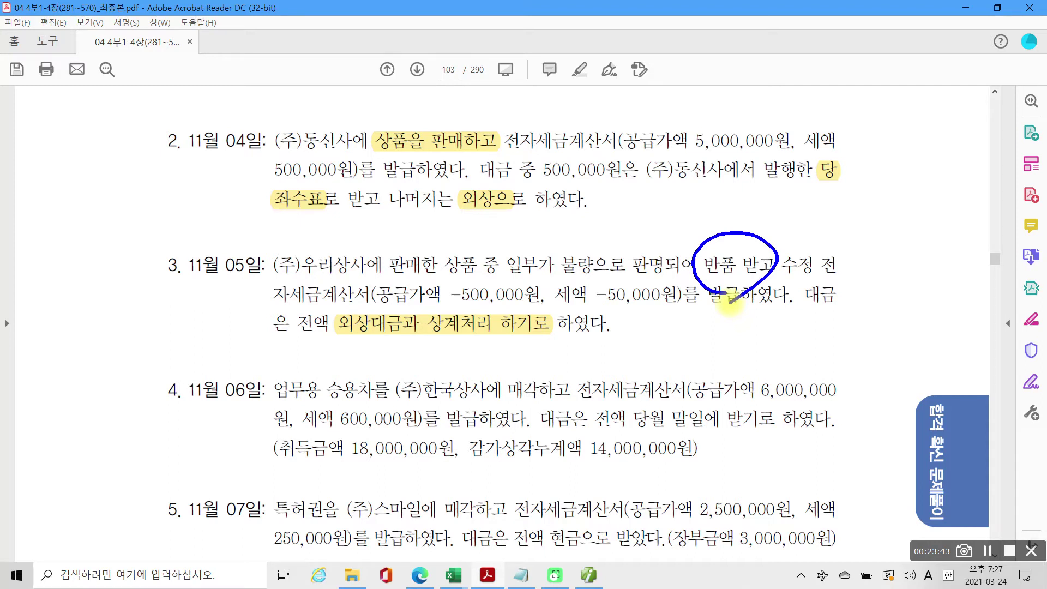
mouse_move(267, 248)
mouse_down()
mouse_move(263, 322)
mouse_move(746, 354)
mouse_move(658, 223)
mouse_move(261, 271)
mouse_up()
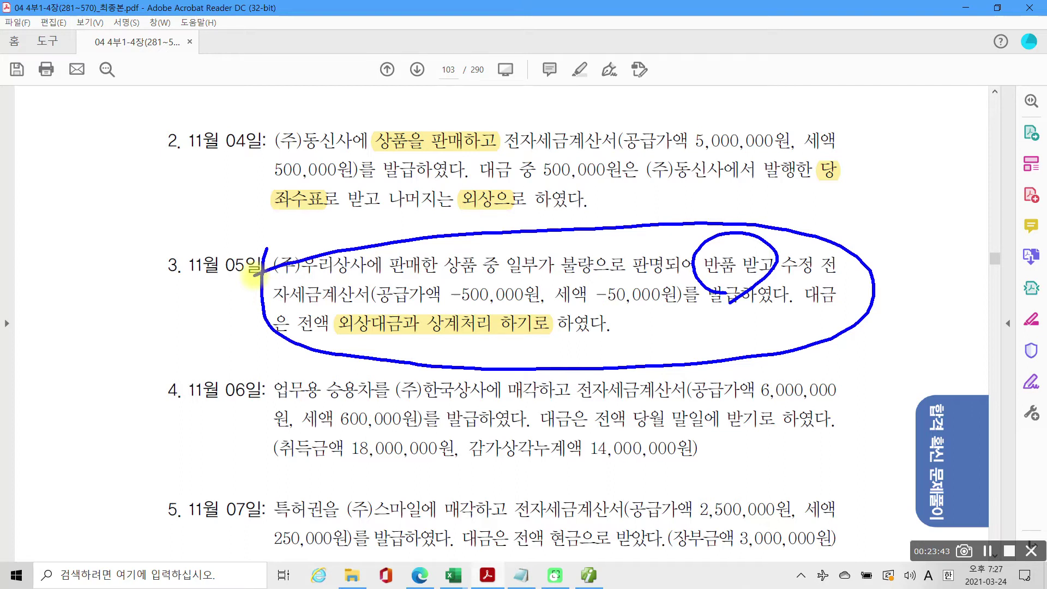
key(Escape)
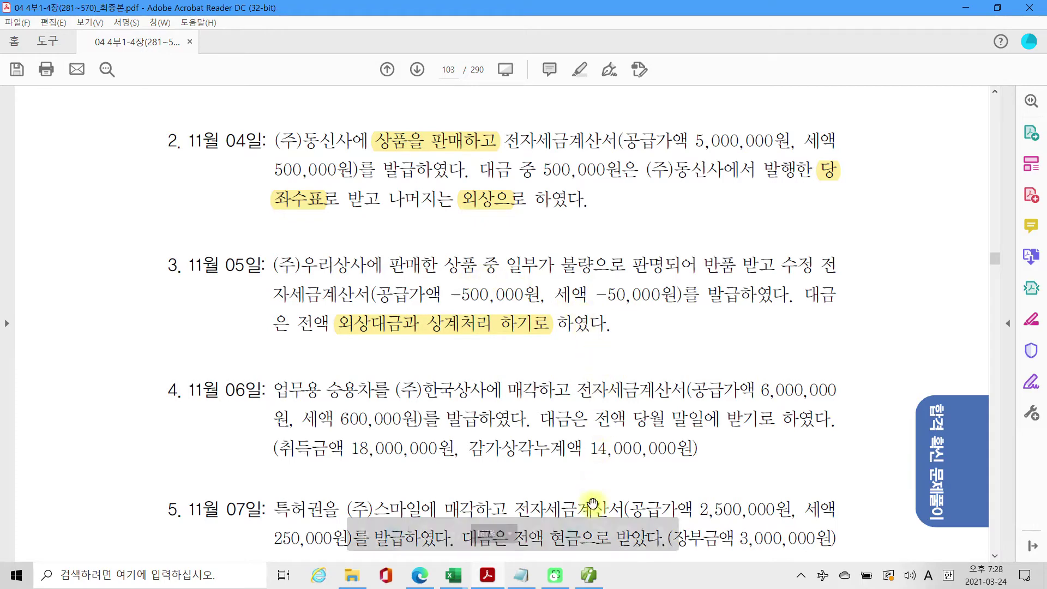
Step: Switch back to the accounting program and start a sales line for November 5 with type 11 (과세)
click(587, 579)
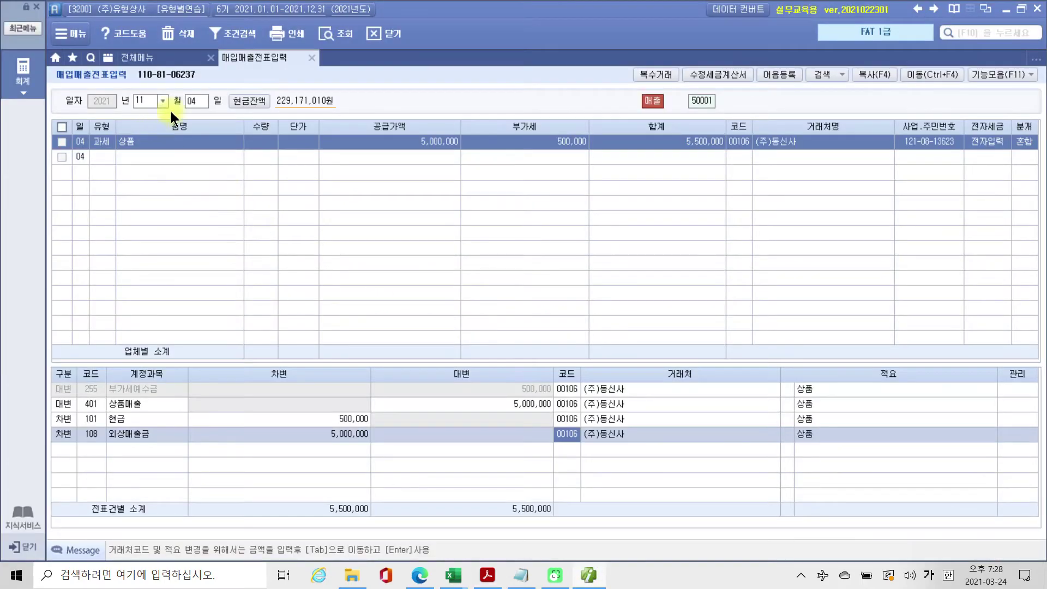
click(192, 101)
text(05)
key(Return)
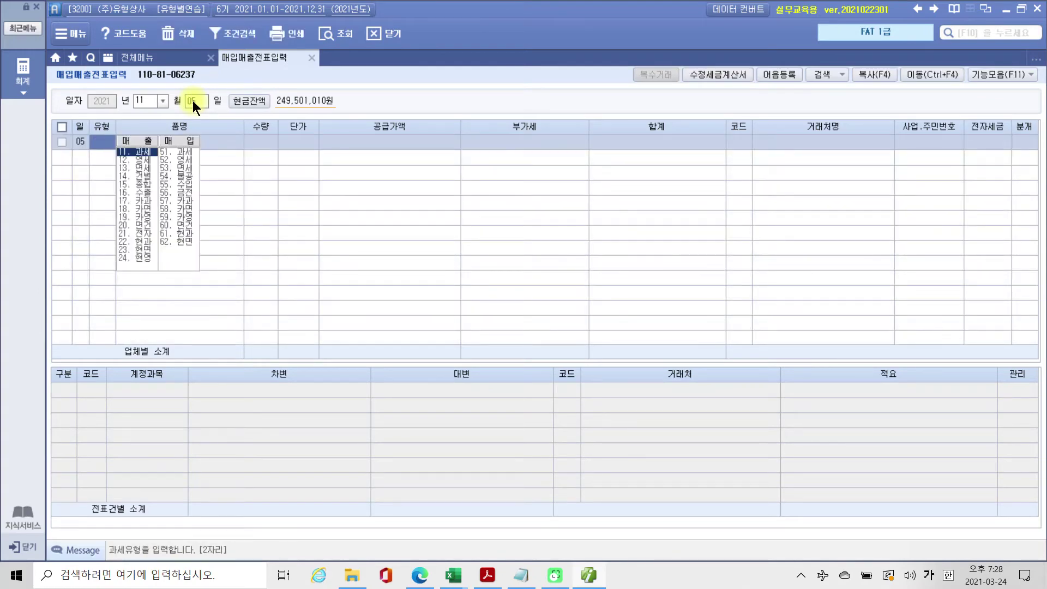
text(11)
key(Return)
Step: Enter 상품 as the item name on the November 5 sales line
text(사무)
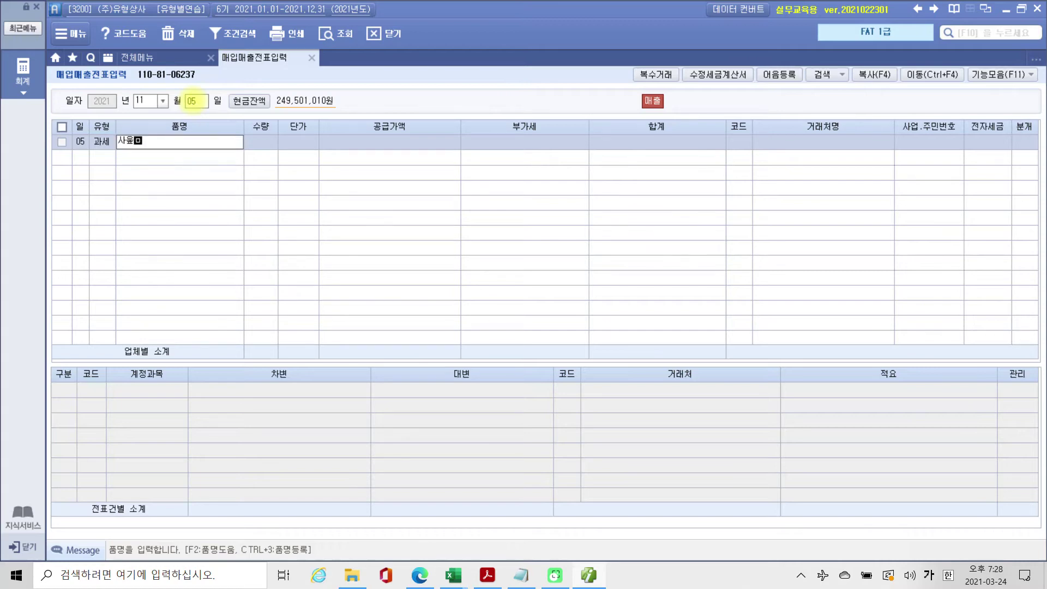
key(BackSpace)
key(BackSpace)
key(BackSpace)
text(상표)
key(BackSpace)
text(품)
key(Return)
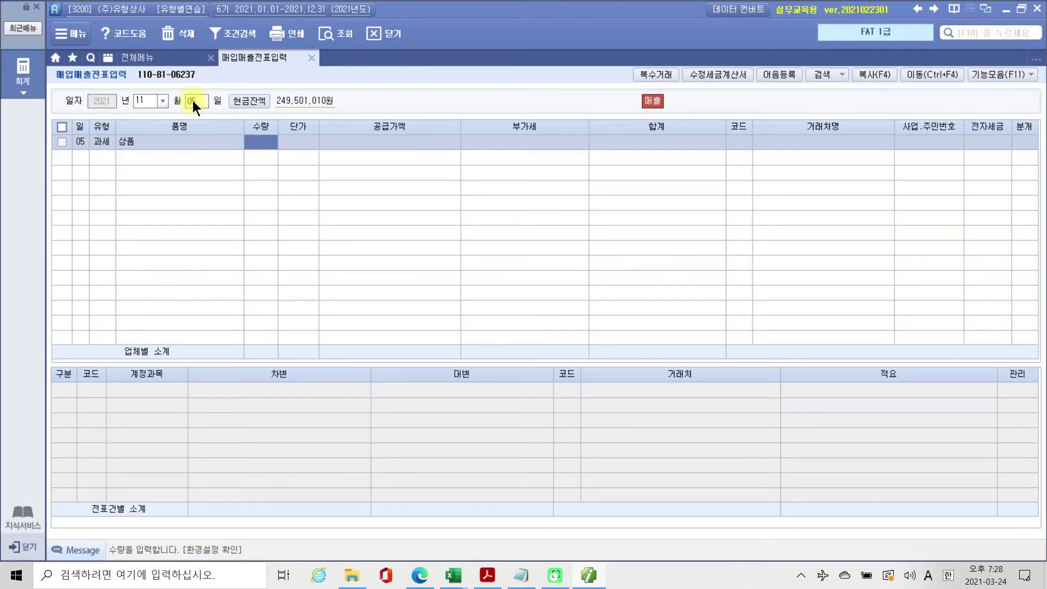
Step: Leave quantity and unit price blank, enter a supply amount of -500,000 and accept the calculated VAT
key(Return)
key(Return)
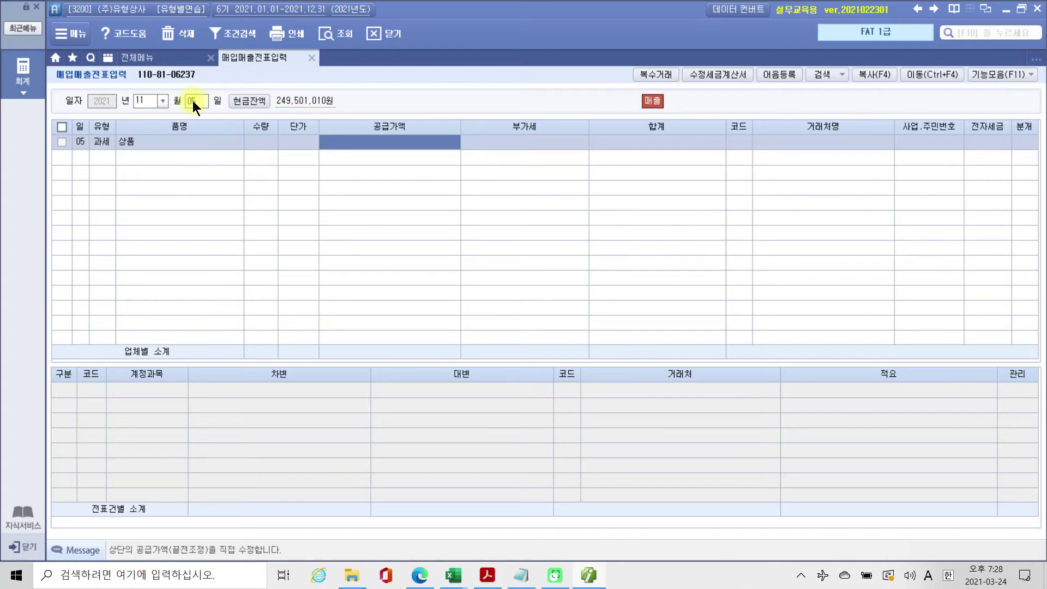
text(-50)
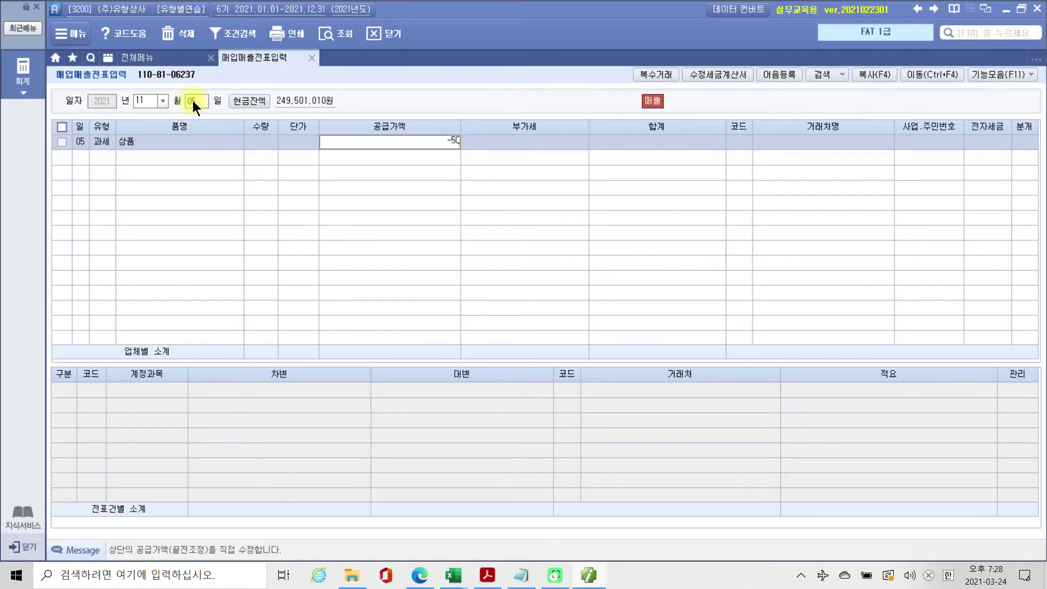
text(0,000)
key(Return)
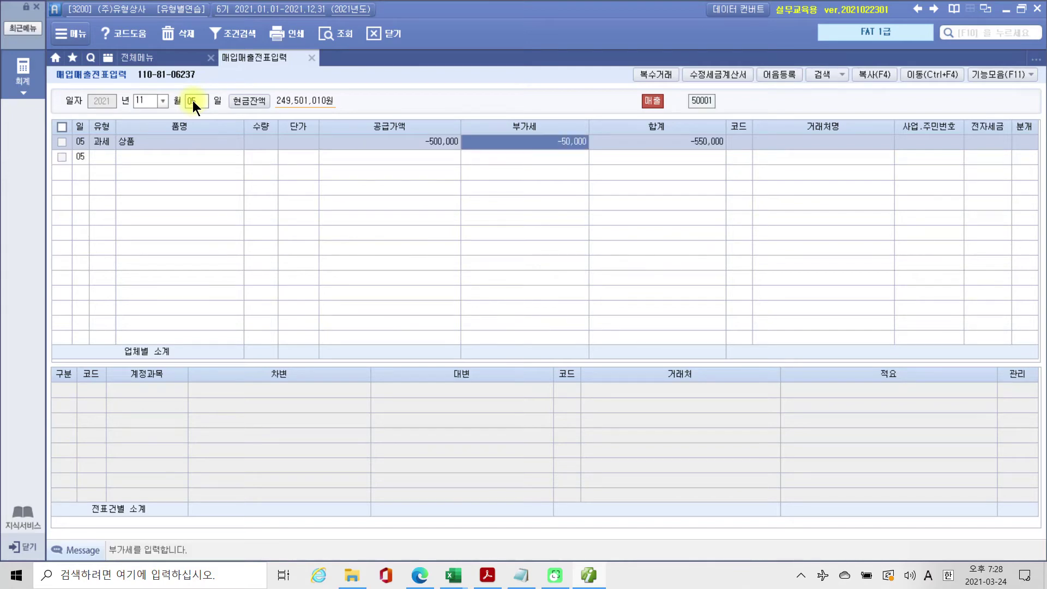
key(Return)
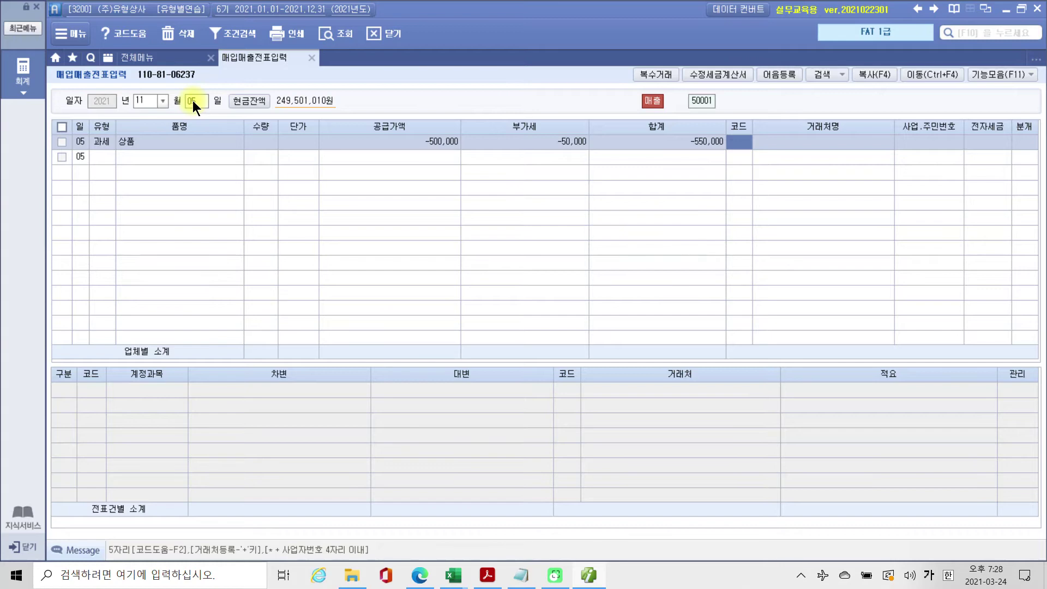
Step: Set the trading partner to (주)우리상사 and mark the electronic tax invoice as 전자입력 (1)
text(우리)
key(Return)
key(Return)
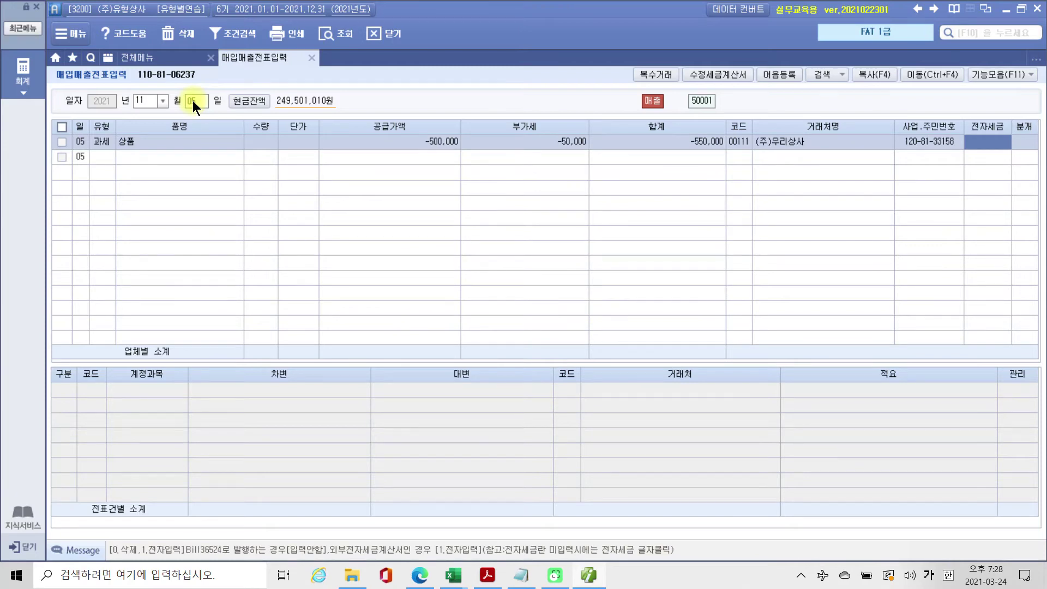
text(1)
key(Return)
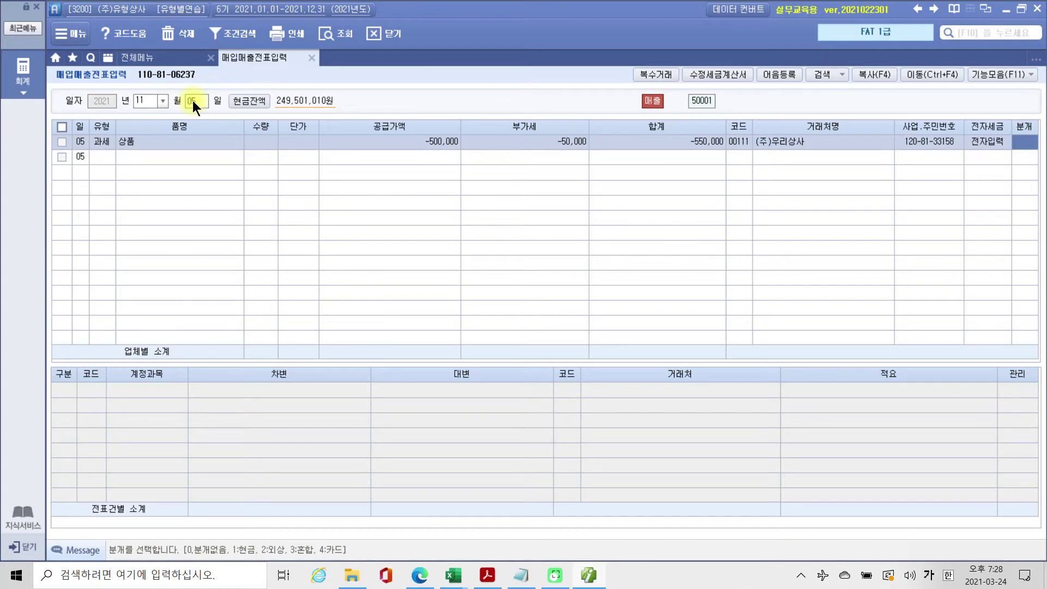
Step: Set the journal type of the November 5 return to 2 (외상)
key(ctrl+2)
mouse_move(284, 550)
mouse_down()
mouse_move(240, 545)
mouse_move(281, 566)
mouse_up()
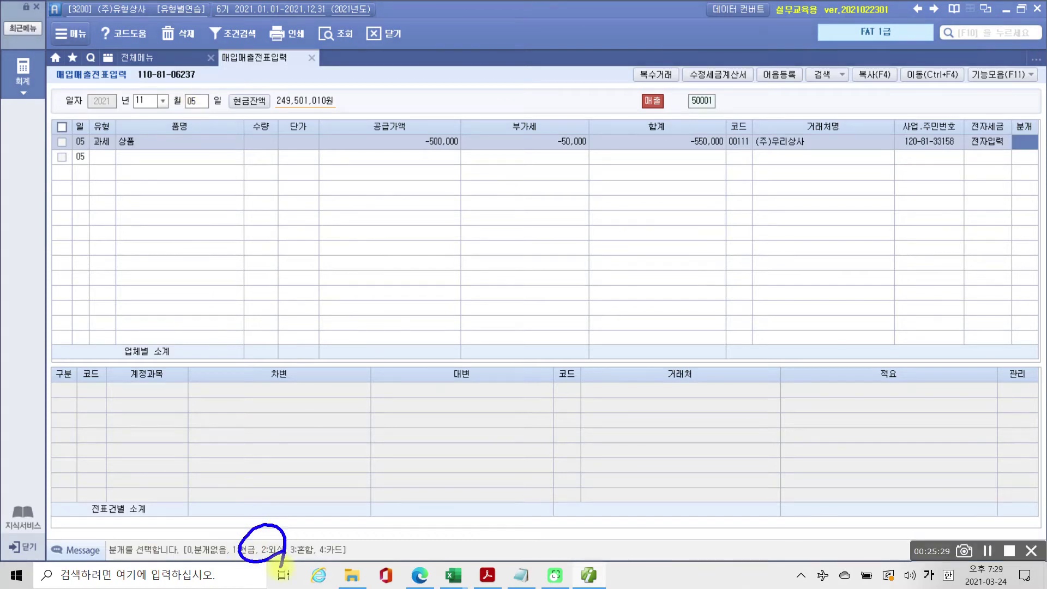
drag(1015, 130, 1043, 158)
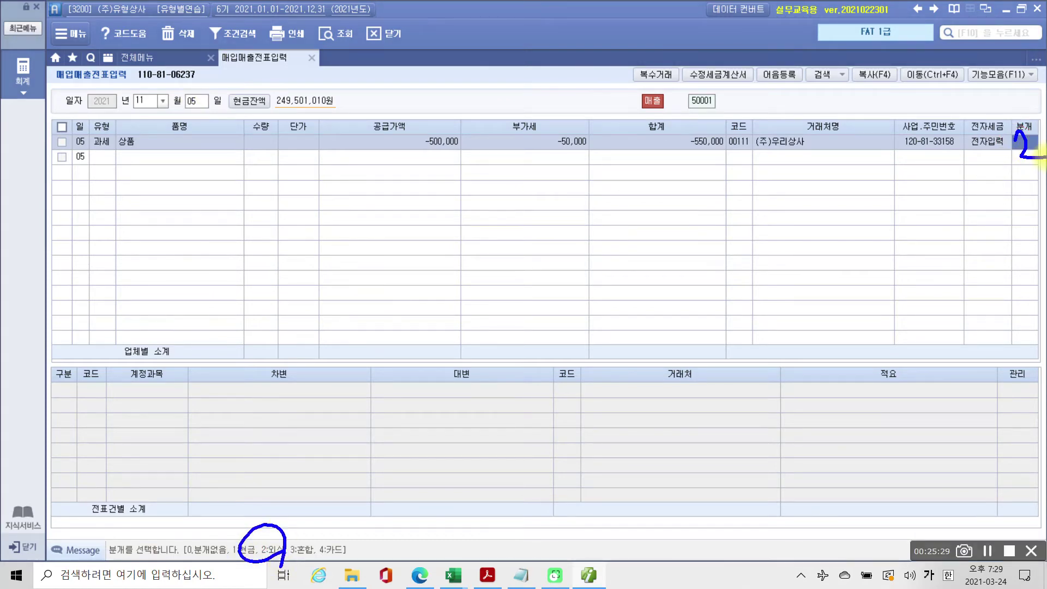
key(Escape)
text(2)
key(Return)
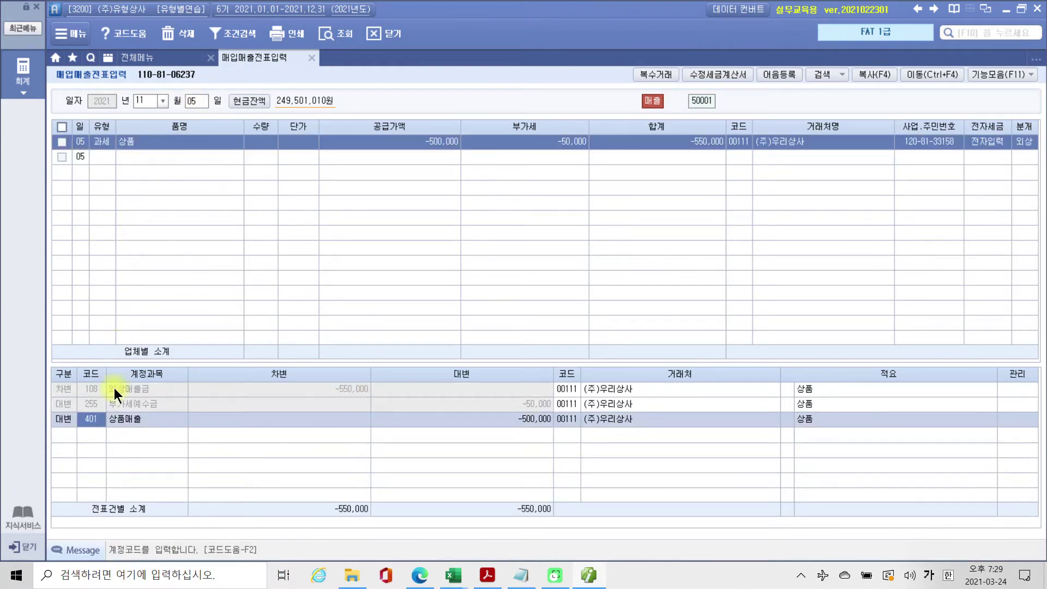
Step: Review the 외상매출금, 부가세예수금 and 상품매출 lines in the journal of the November 5 return
click(88, 388)
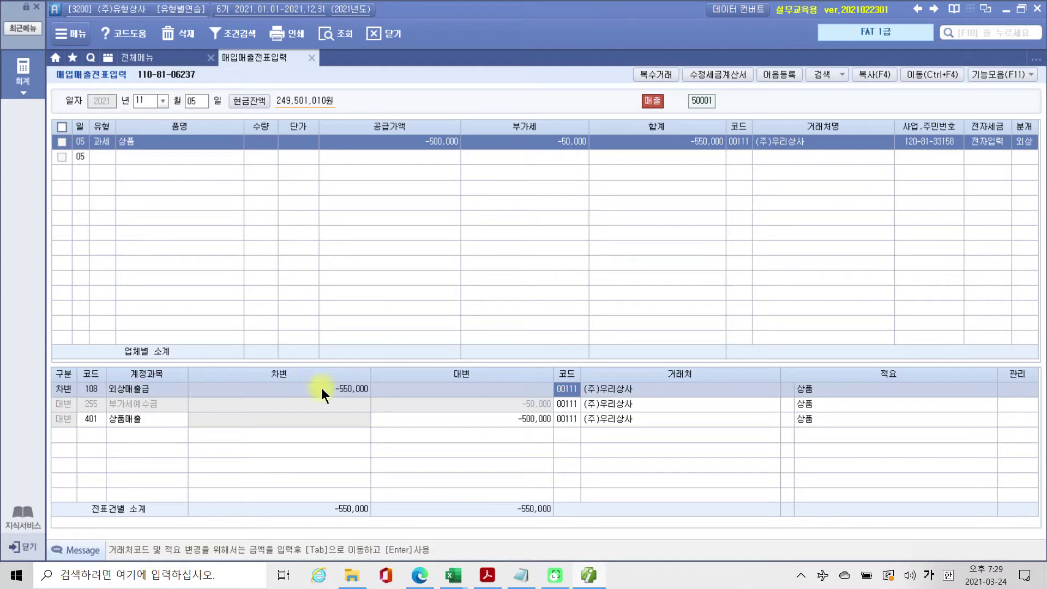
click(103, 401)
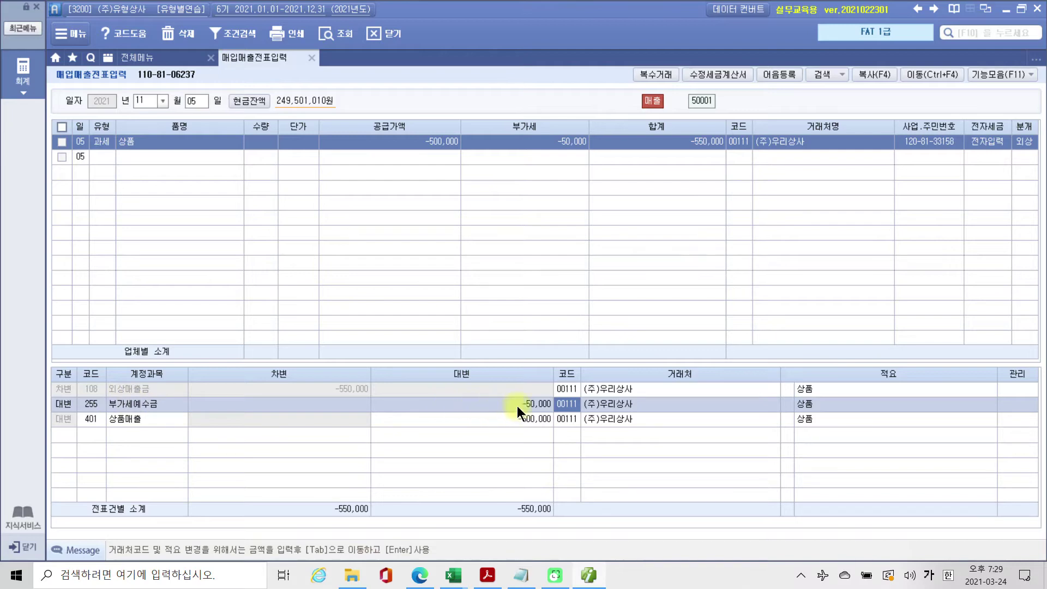
click(86, 425)
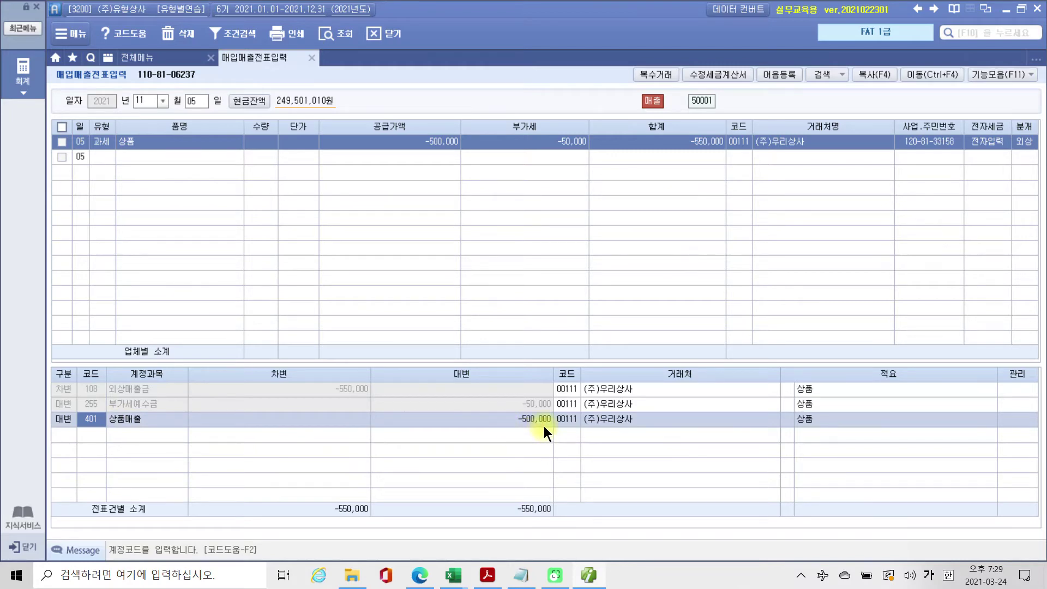
click(473, 419)
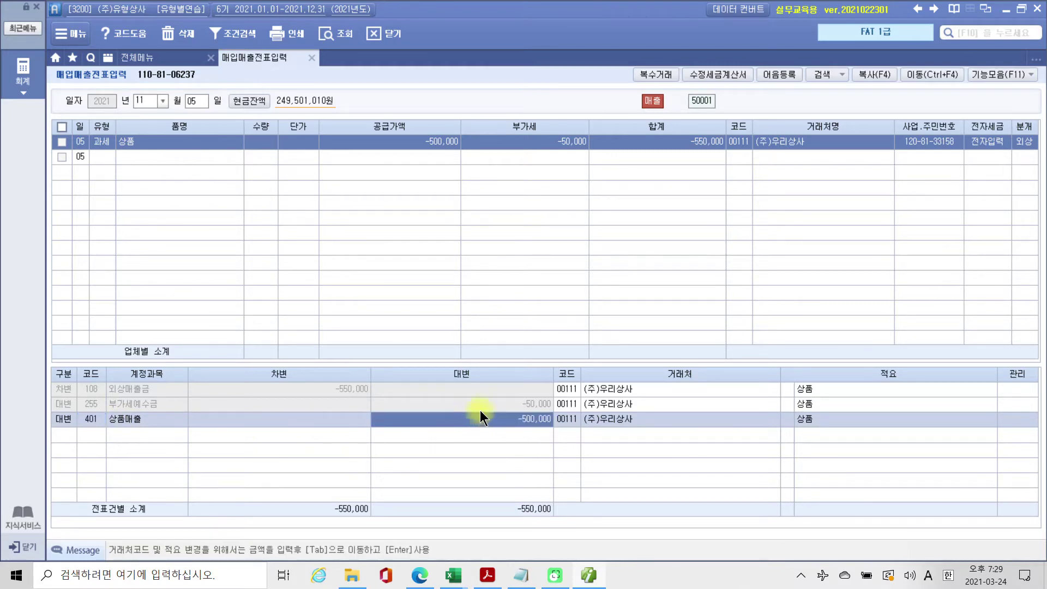
click(481, 408)
click(340, 389)
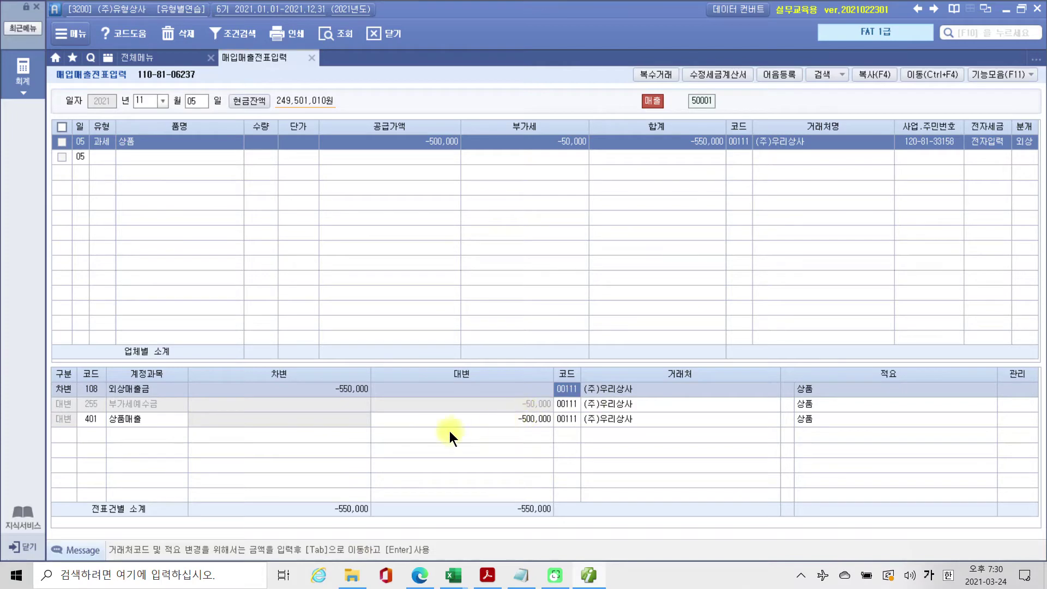
Step: Switch to the textbook PDF in Acrobat Reader and highlight 업무용 승용차를 in the November 6 problem
click(486, 575)
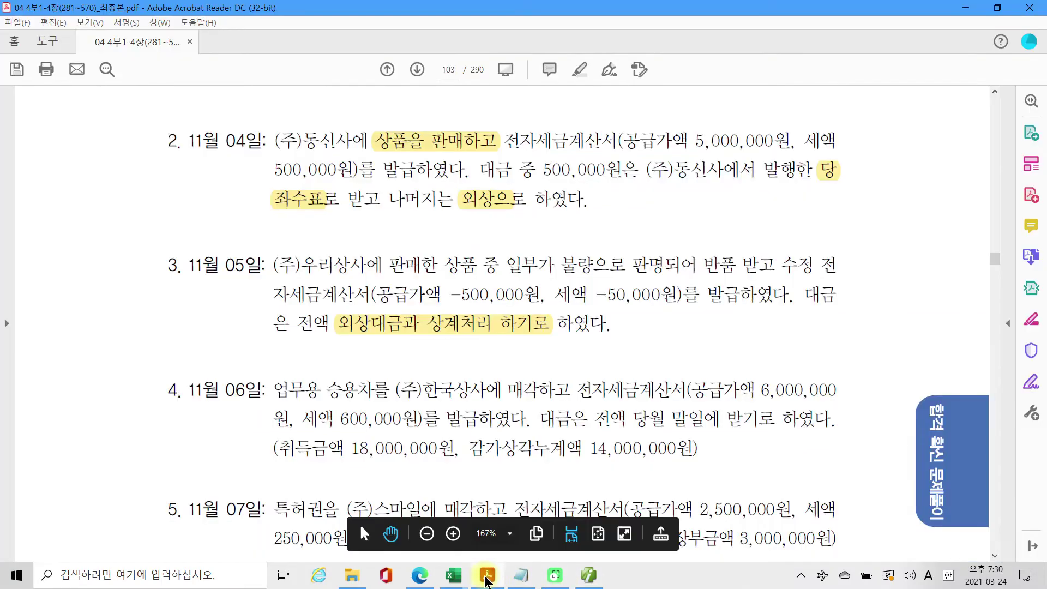
scroll(638, 326, down, 3)
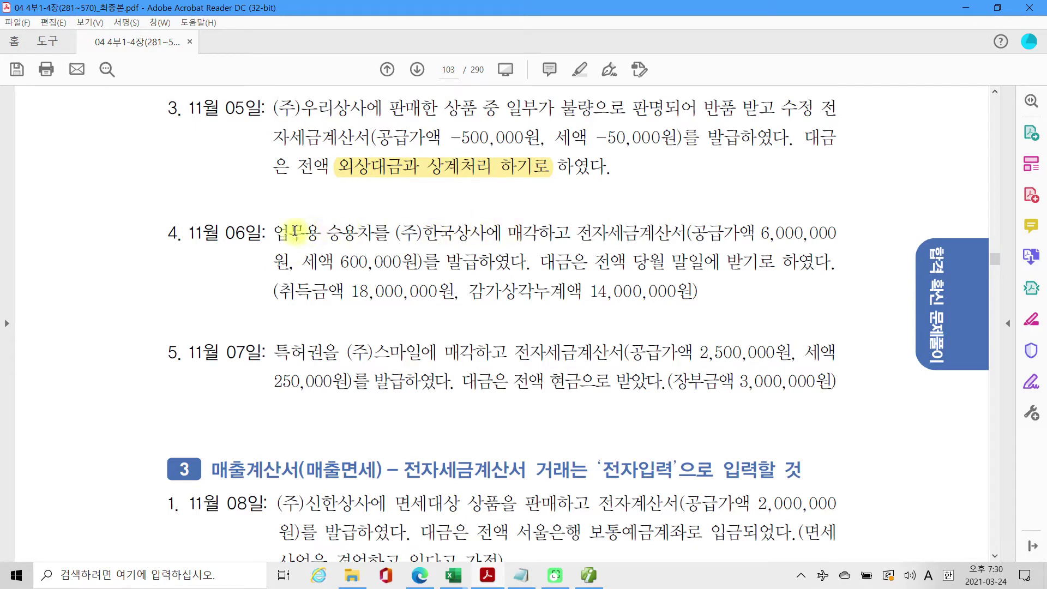
drag(278, 232, 388, 233)
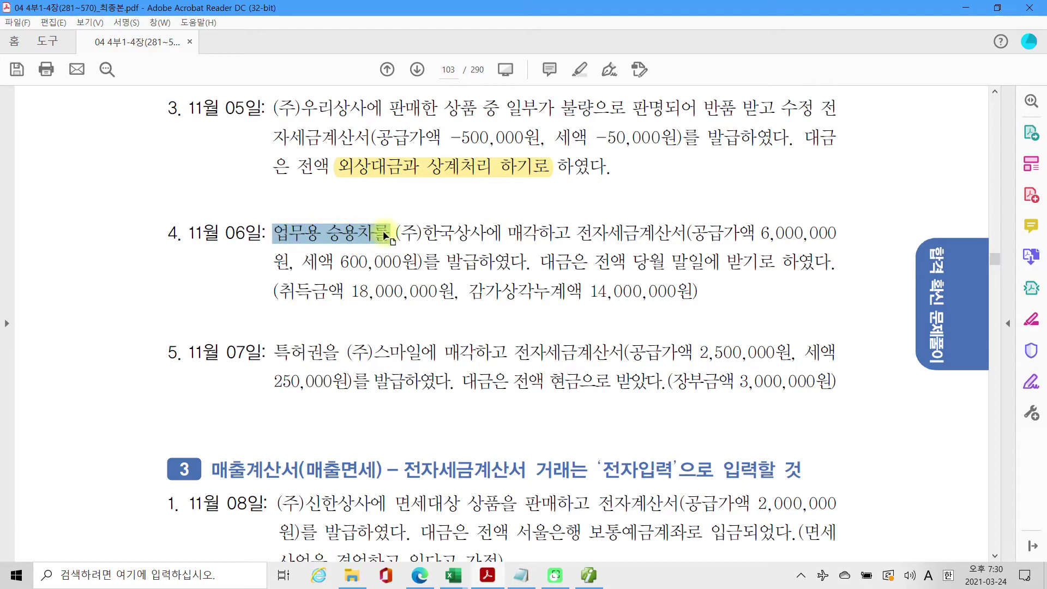
right_click(388, 234)
click(472, 272)
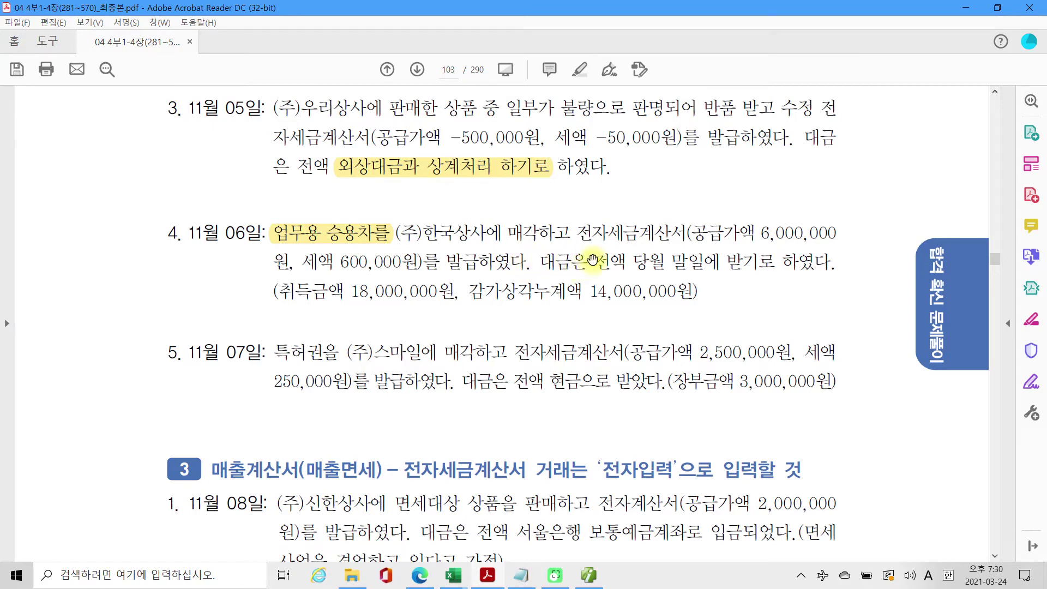
Step: Highlight 전액 당월 말일에 받기로 in the November 6 problem
drag(593, 262, 774, 260)
right_click(748, 260)
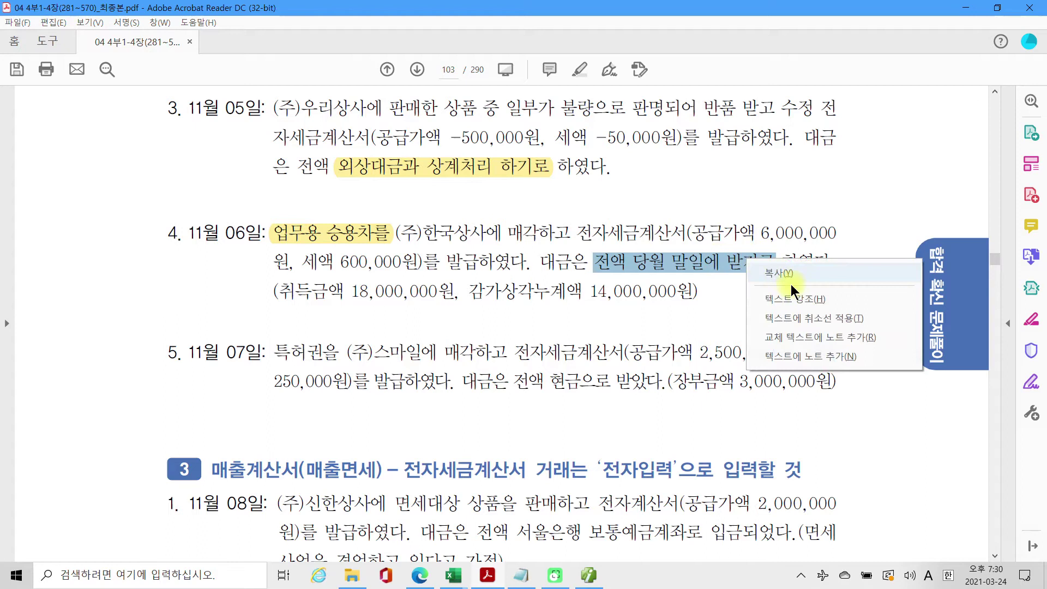
click(794, 297)
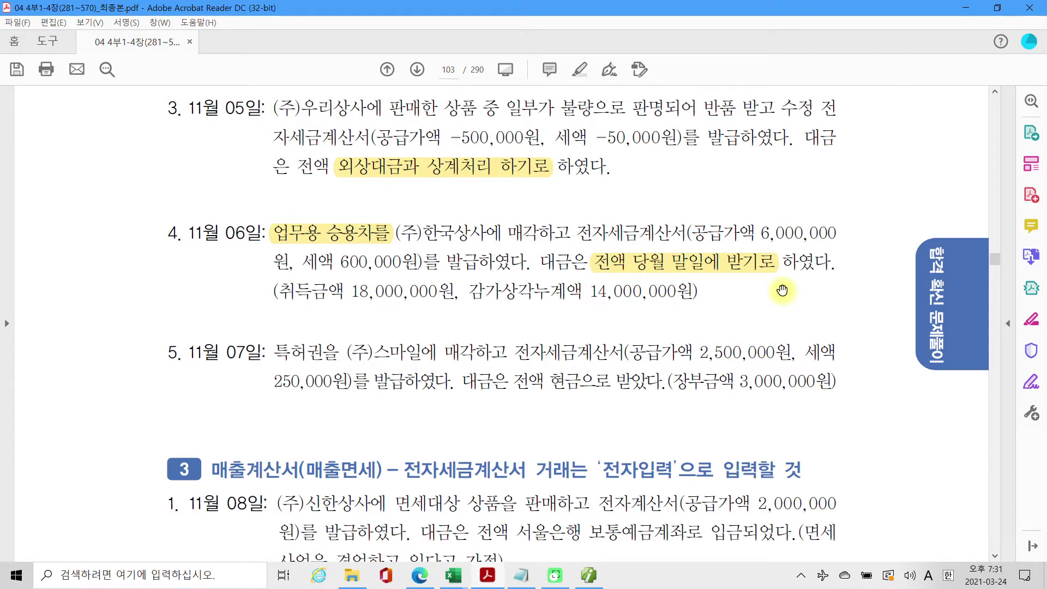
mouse_move(734, 276)
mouse_down()
mouse_move(738, 312)
mouse_move(758, 310)
mouse_move(766, 322)
mouse_move(788, 278)
mouse_move(797, 295)
mouse_up()
mouse_move(778, 299)
mouse_down()
mouse_move(822, 297)
mouse_move(792, 325)
mouse_up()
drag(809, 280, 832, 289)
mouse_move(807, 299)
mouse_down()
mouse_move(847, 298)
mouse_move(815, 324)
mouse_move(839, 327)
mouse_up()
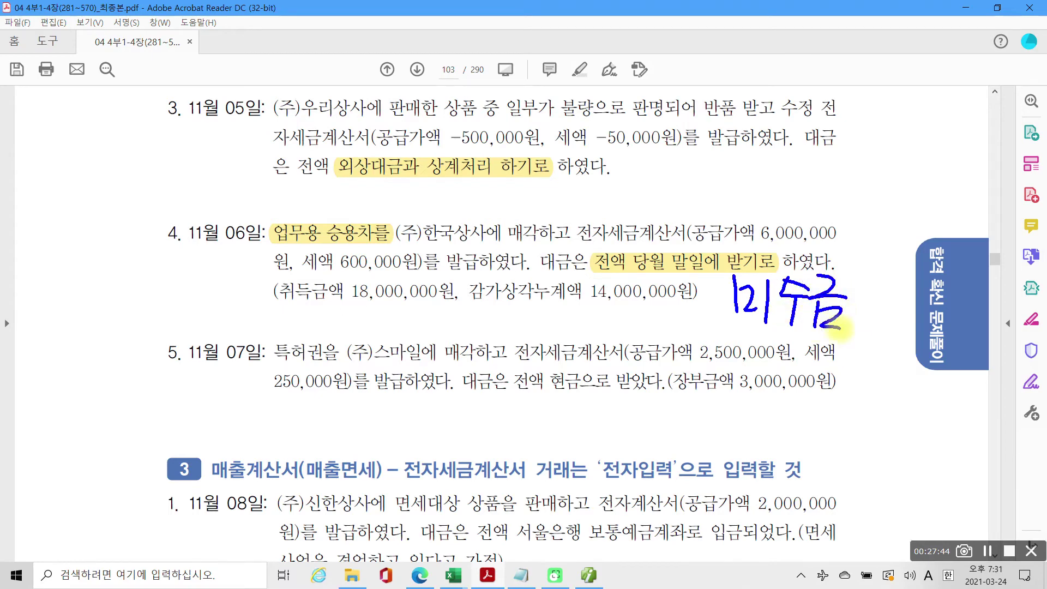
drag(611, 269, 731, 267)
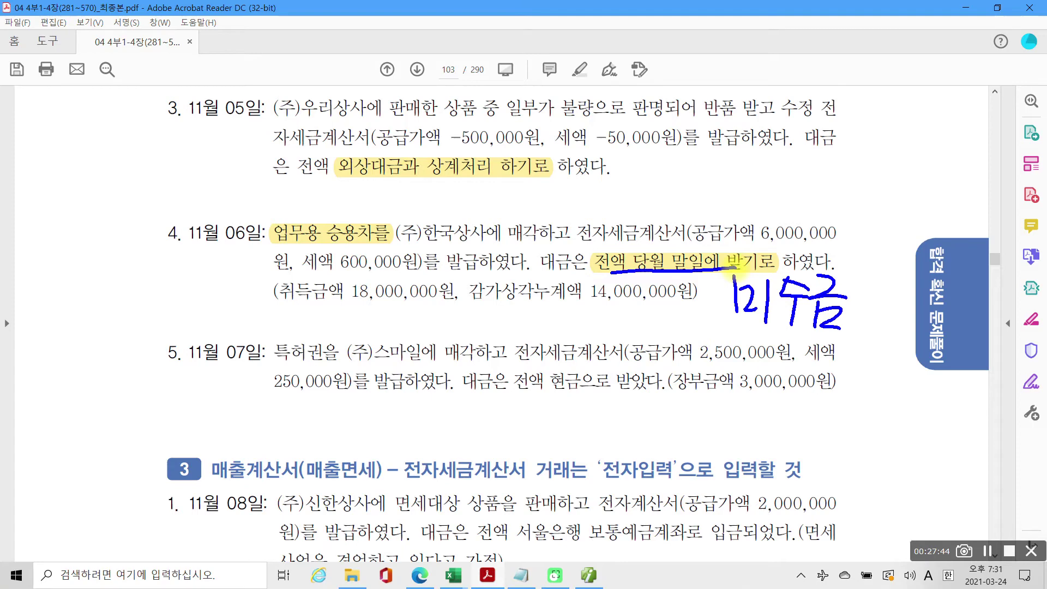
mouse_move(275, 203)
mouse_down()
mouse_move(283, 247)
mouse_move(401, 224)
mouse_move(257, 224)
mouse_up()
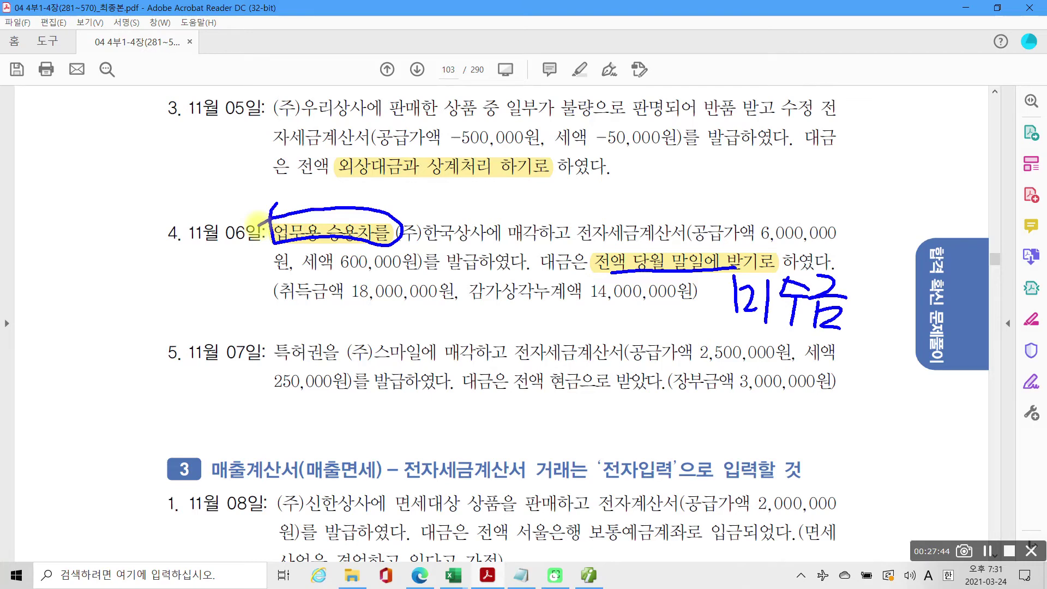
mouse_move(114, 228)
mouse_down()
mouse_move(130, 182)
mouse_move(90, 213)
mouse_move(89, 254)
mouse_up()
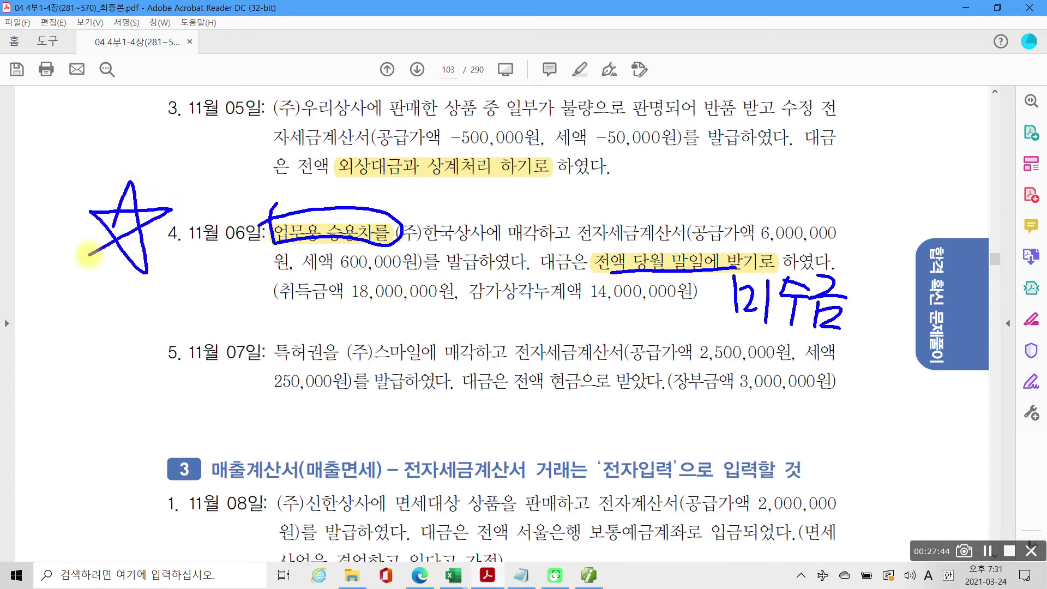
drag(300, 314, 690, 301)
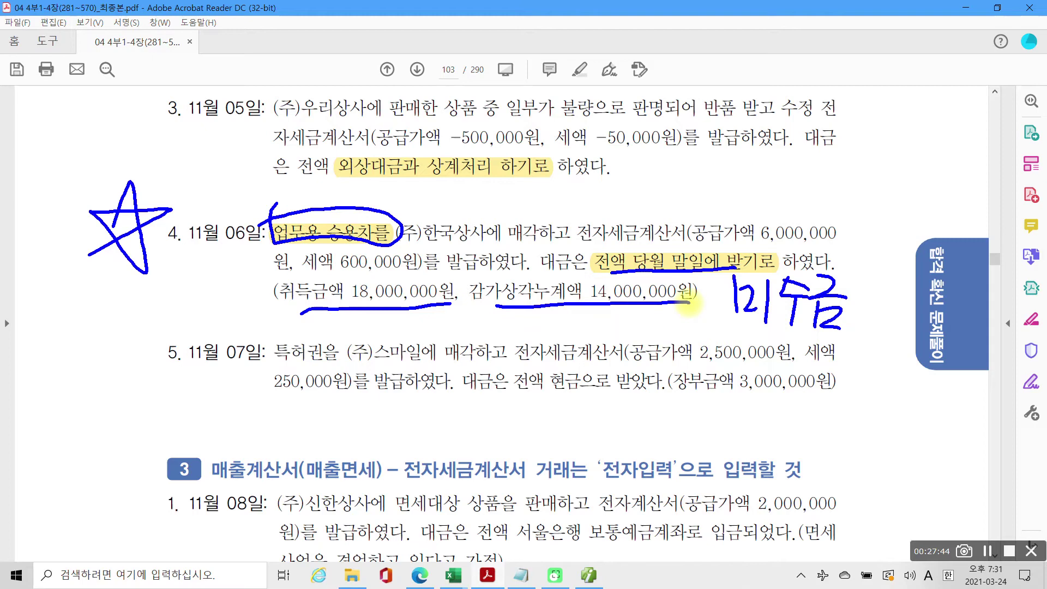
drag(403, 193, 421, 202)
drag(471, 304, 625, 313)
mouse_move(474, 189)
mouse_down()
mouse_move(510, 188)
mouse_move(492, 217)
mouse_move(513, 194)
mouse_up()
drag(533, 175, 536, 208)
drag(537, 204, 548, 196)
mouse_move(556, 185)
mouse_down()
mouse_move(558, 211)
mouse_move(614, 195)
mouse_move(624, 177)
mouse_up()
drag(593, 206, 599, 215)
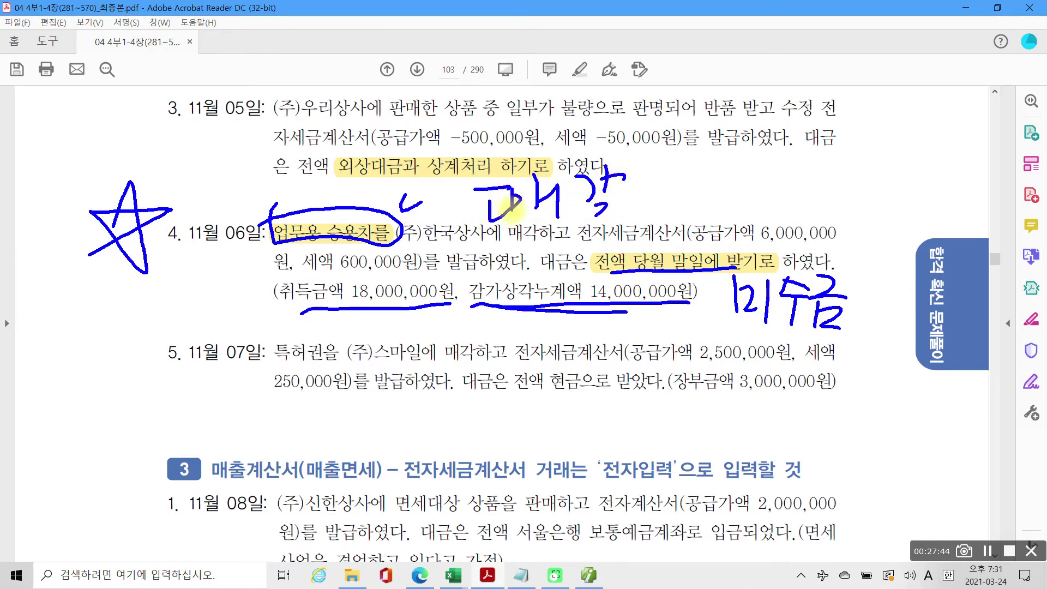
mouse_move(468, 281)
mouse_down()
mouse_move(470, 321)
mouse_move(627, 279)
mouse_move(695, 308)
mouse_move(671, 313)
mouse_up()
drag(493, 326, 273, 342)
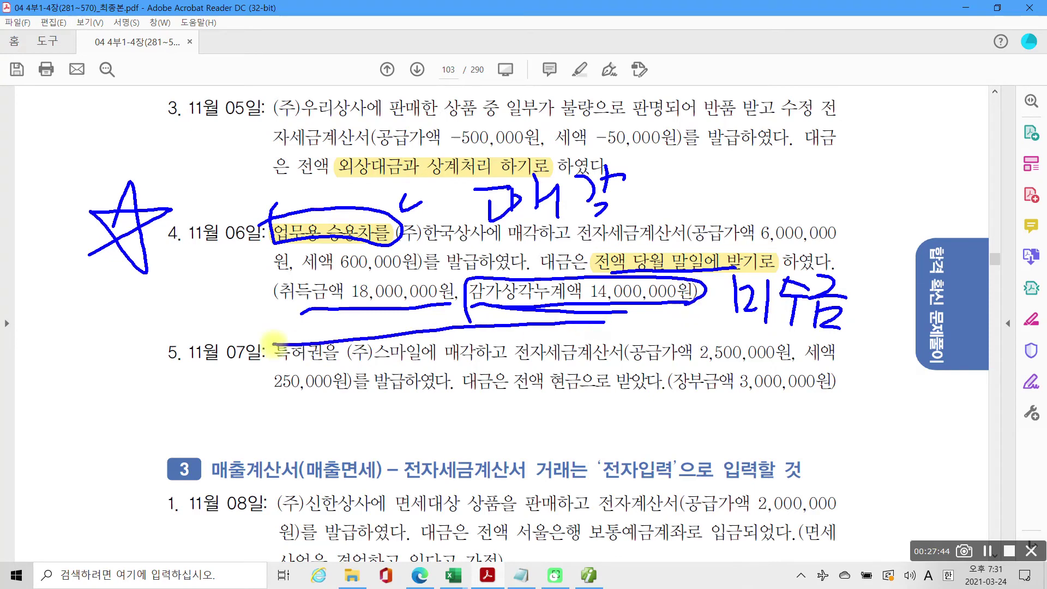
drag(592, 322, 574, 341)
mouse_move(212, 284)
mouse_down()
mouse_move(244, 310)
mouse_move(229, 335)
mouse_up()
mouse_move(257, 287)
mouse_down()
mouse_move(254, 347)
mouse_move(269, 322)
mouse_move(248, 349)
mouse_up()
mouse_move(582, 306)
mouse_down()
mouse_move(285, 327)
mouse_move(439, 283)
mouse_up()
mouse_move(289, 326)
mouse_down()
mouse_move(679, 330)
mouse_move(719, 370)
mouse_up()
drag(731, 330, 729, 378)
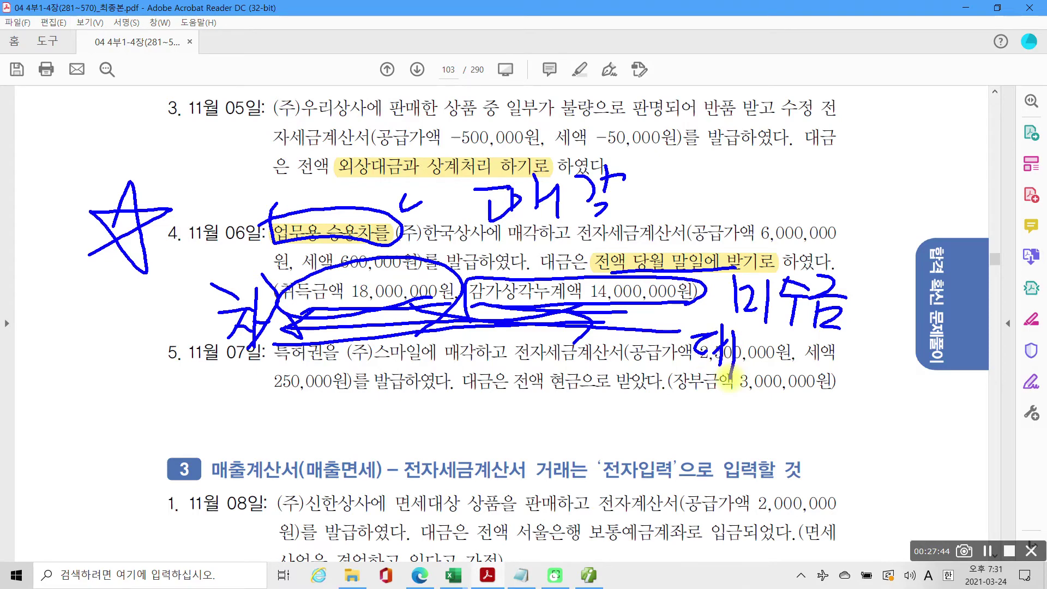
key(Escape)
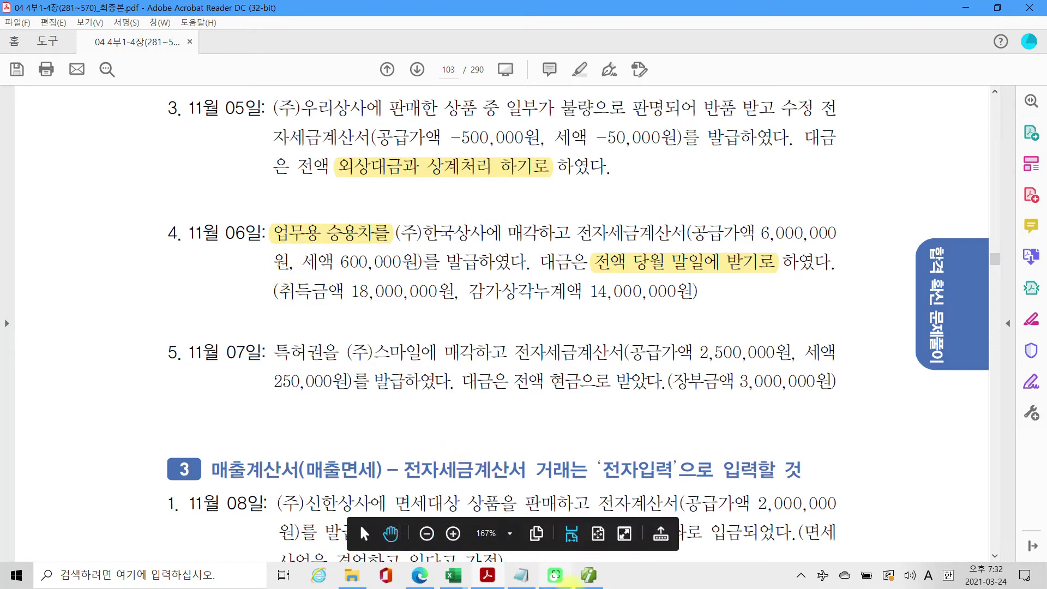
Step: Switch back to the accounting program and start a sales line for November 6 with type 11 (과세)
click(582, 582)
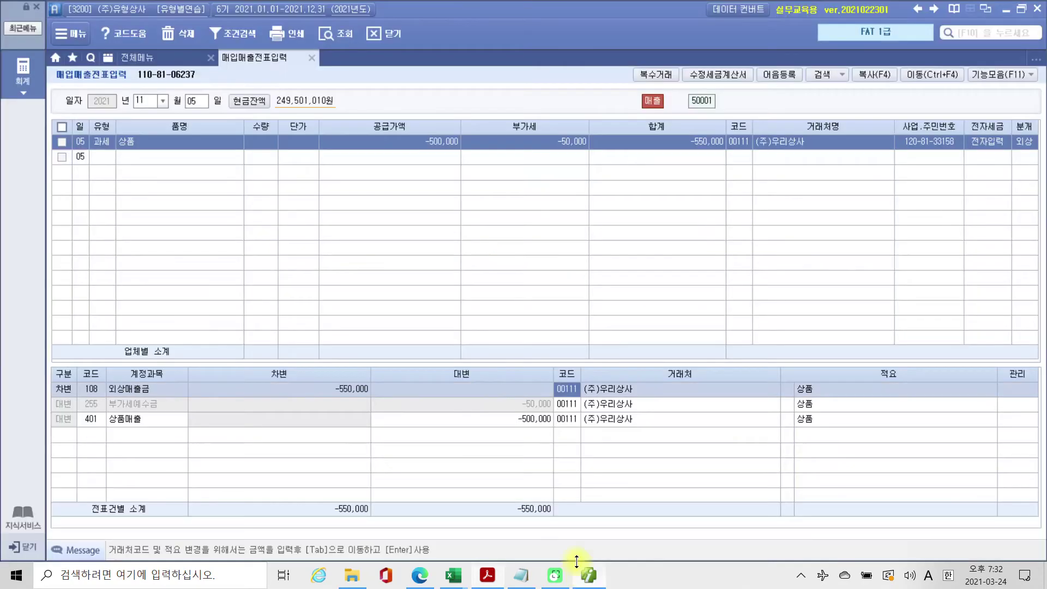
click(196, 105)
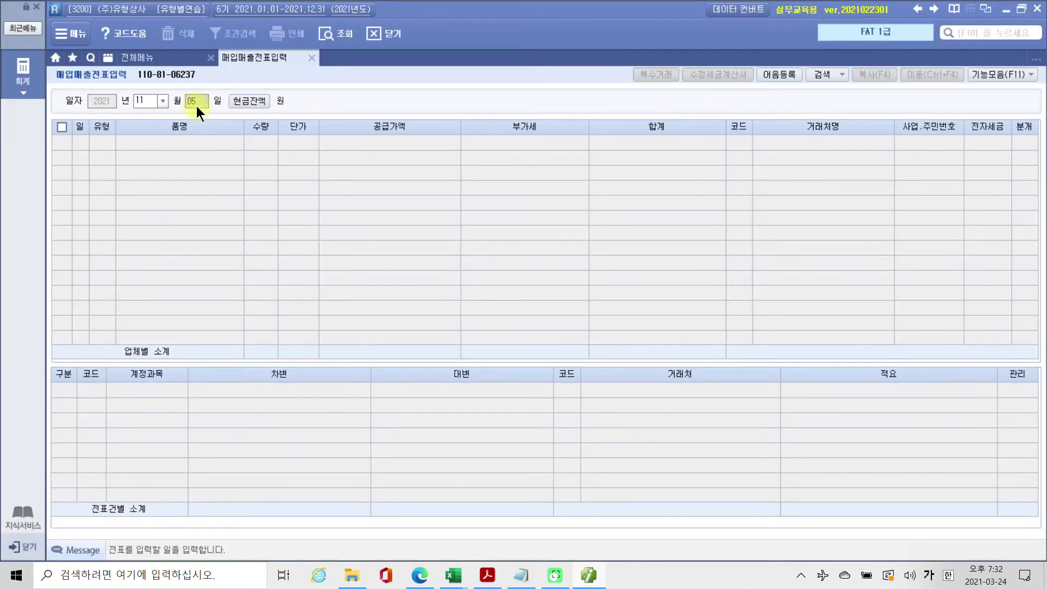
text(06)
key(Return)
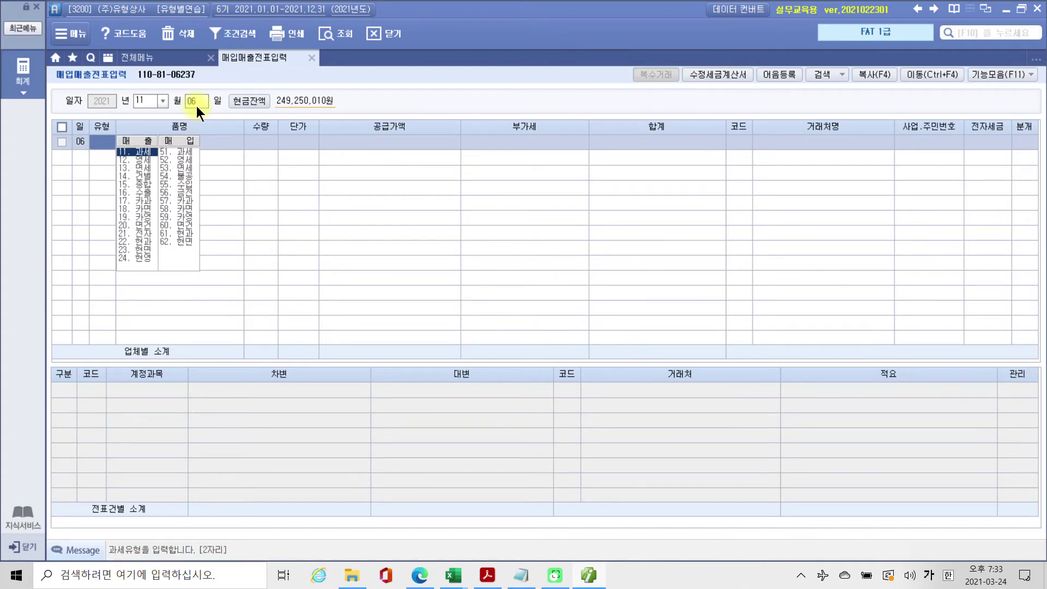
text(11)
key(Return)
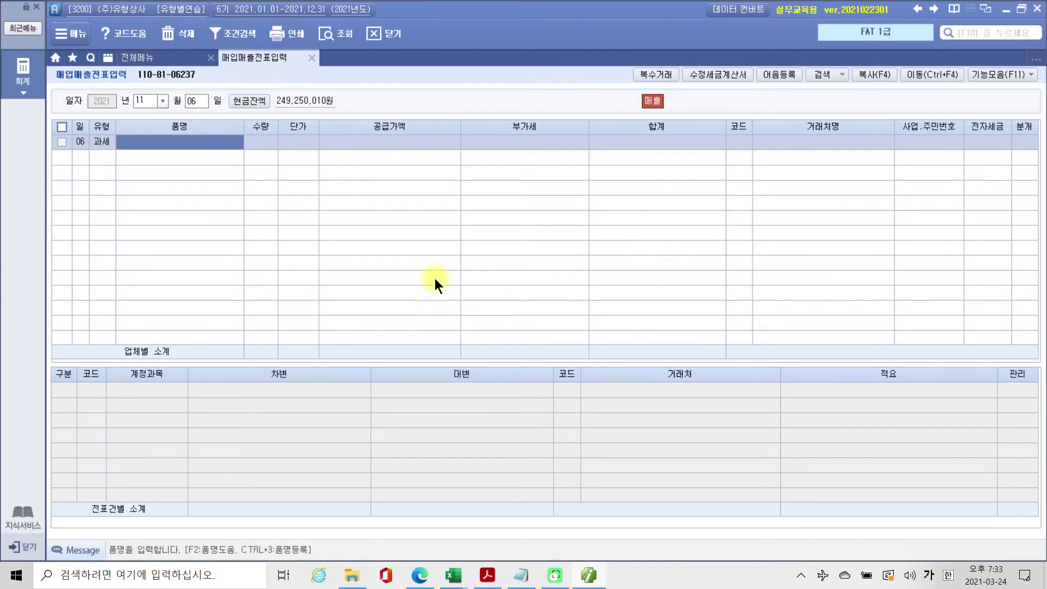
Step: Enter the item 승용차 with a supply value of 6,000,000 on the November 6 sales line
text(승용차)
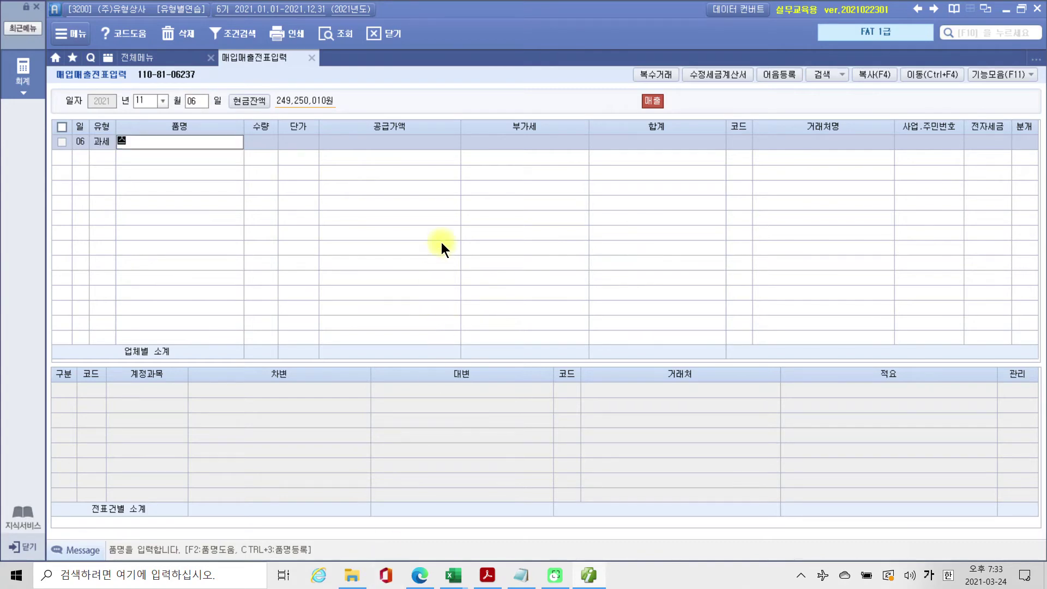
key(Return)
key(Return)
key(Return)
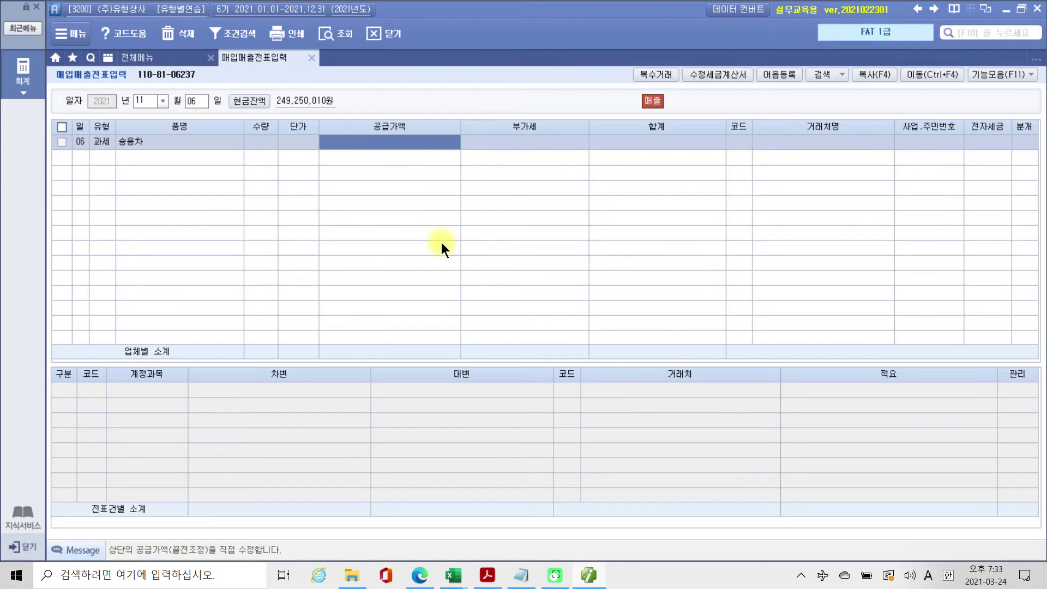
text(6000000)
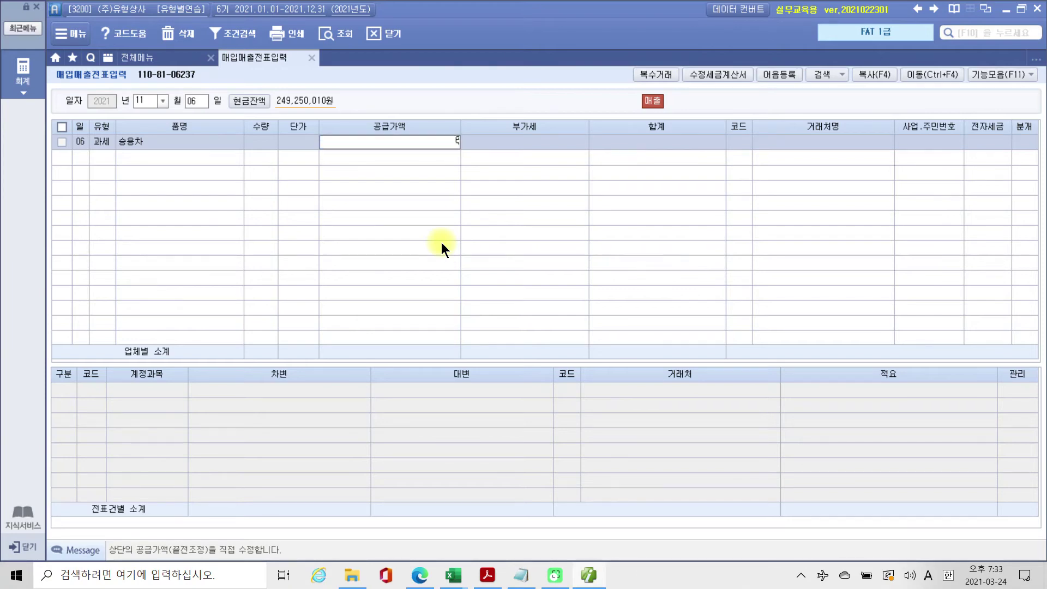
key(Return)
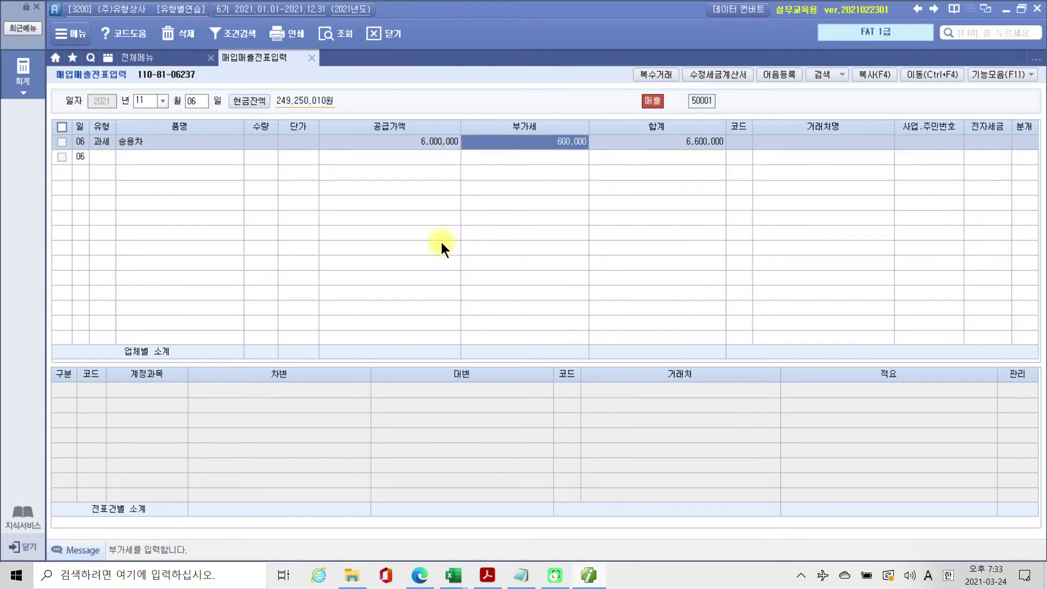
key(Return)
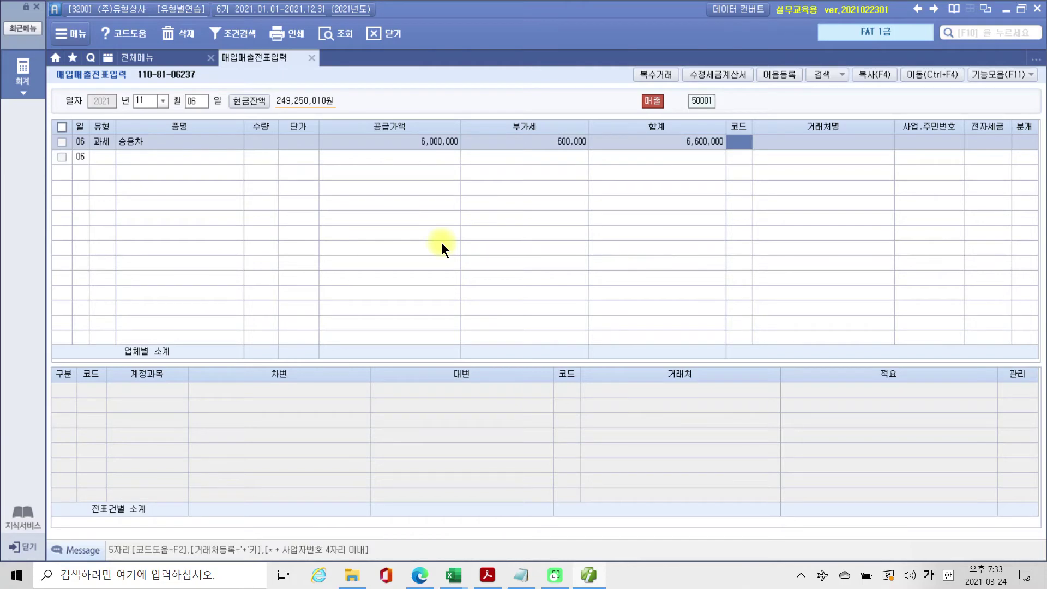
Step: Look up customers matching 한국 and assign (주)한국상사 as the customer of the 승용차 sale
text(한국)
key(Return)
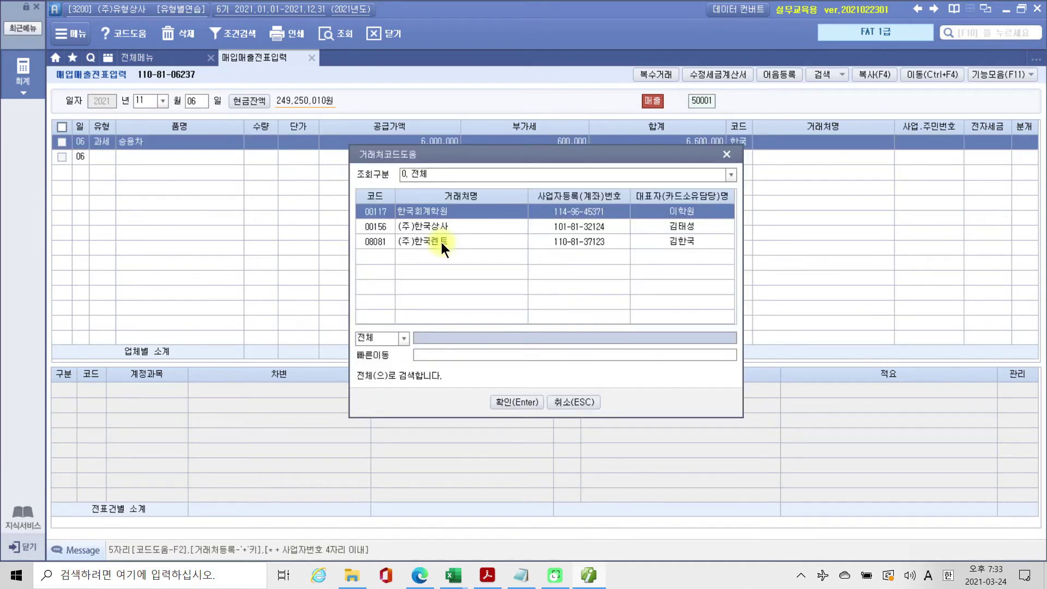
key(Down)
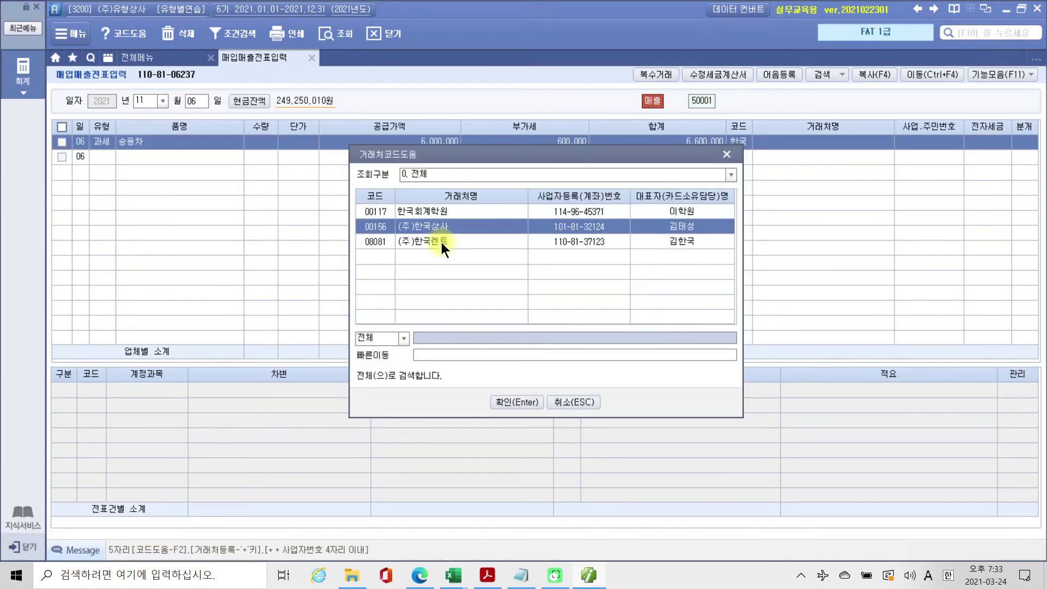
key(Return)
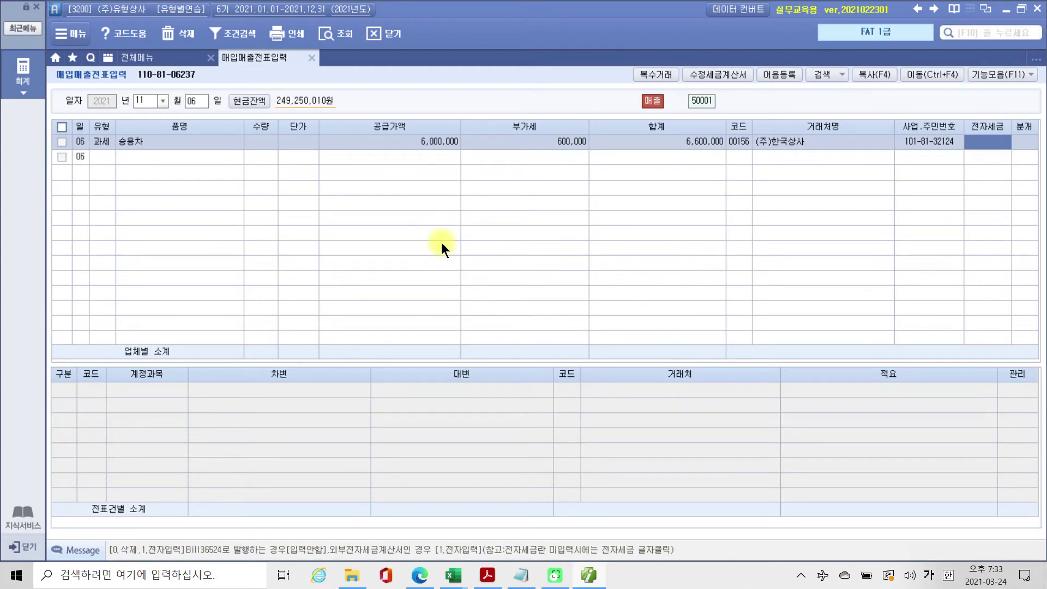
Step: Mark the 승용차 sale's tax invoice as 전자입력 and set its journal type to 혼합
text(1)
key(Return)
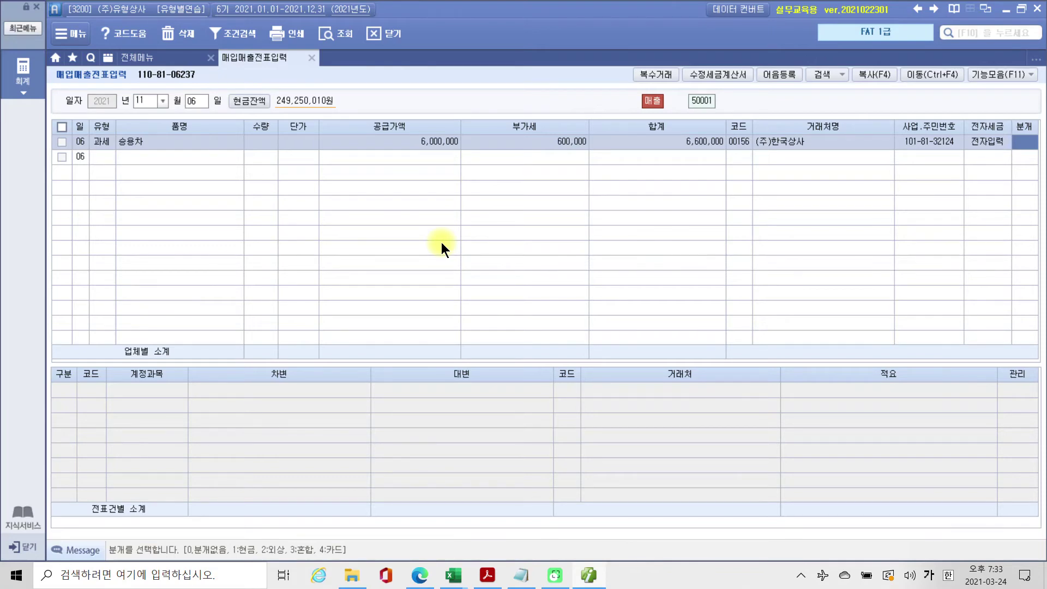
text(3)
key(Return)
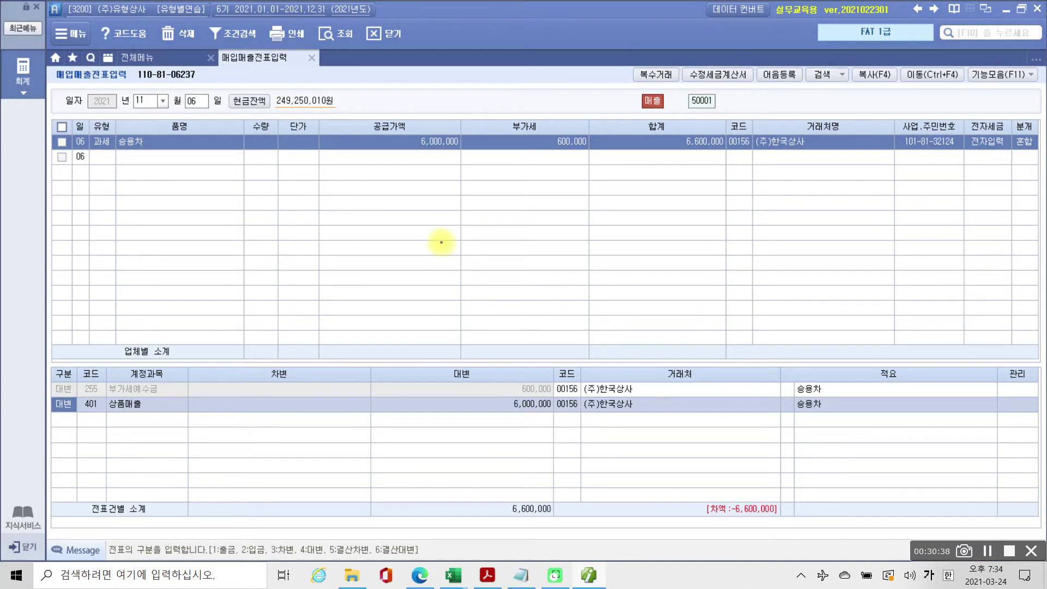
Step: Compare the VAT of the 승용차 sale with the 부가세예수금 amount in its journal
mouse_move(571, 403)
mouse_down()
mouse_move(504, 374)
mouse_move(544, 402)
mouse_up()
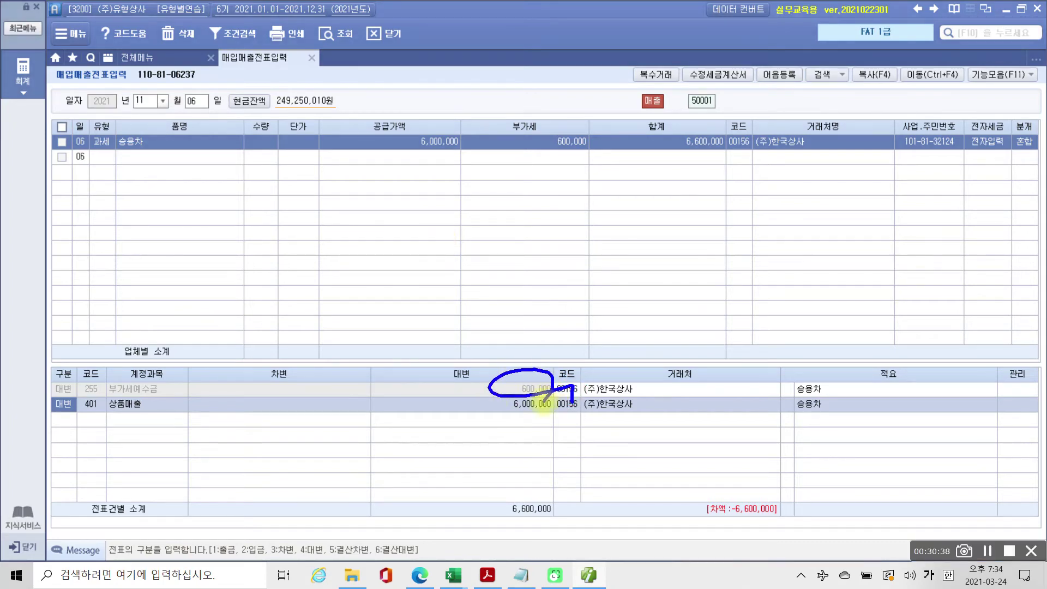
mouse_move(586, 165)
mouse_down()
mouse_move(596, 133)
mouse_move(537, 369)
mouse_up()
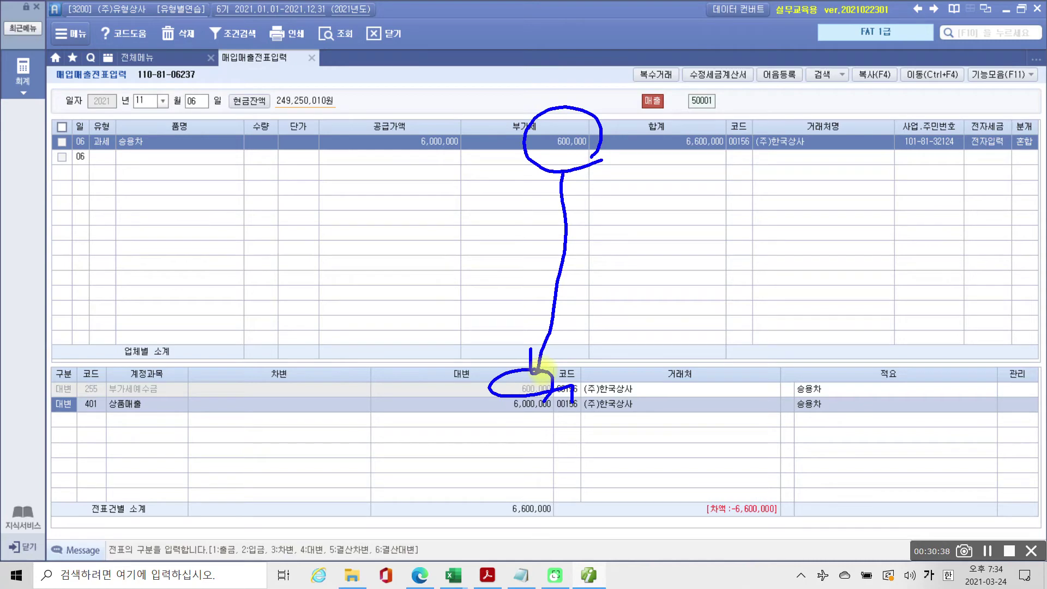
key(Escape)
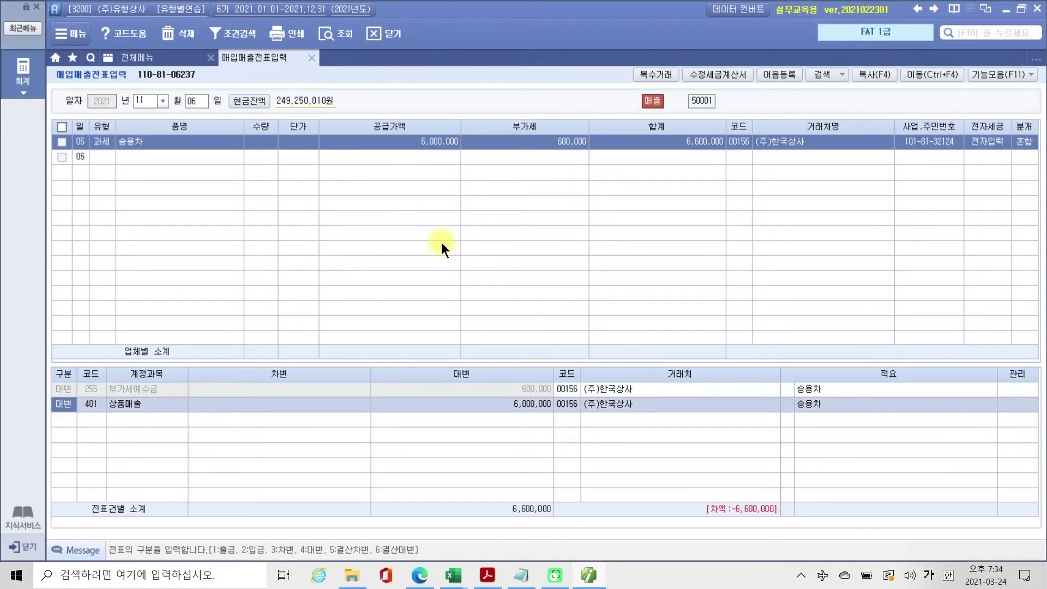
Step: Check the item name 승용차 against the 상품매출 account code in the second journal line
key(Return)
mouse_move(158, 164)
mouse_down()
mouse_move(139, 176)
mouse_move(165, 170)
mouse_up()
mouse_move(85, 422)
mouse_down()
mouse_move(90, 384)
mouse_move(104, 420)
mouse_move(171, 450)
mouse_move(89, 440)
mouse_up()
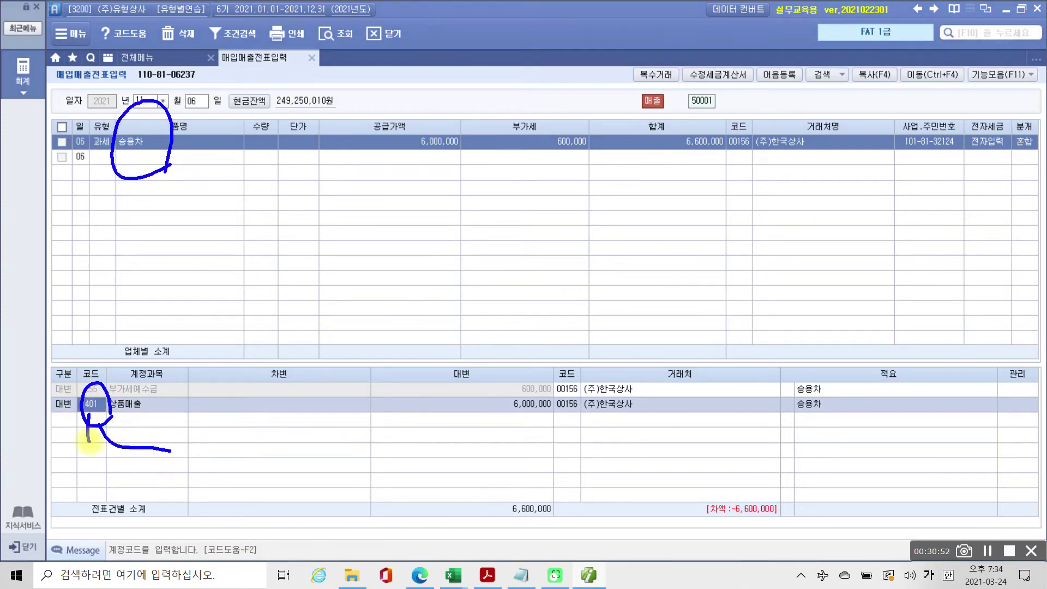
mouse_move(192, 406)
mouse_down()
mouse_move(211, 410)
mouse_move(210, 444)
mouse_move(229, 450)
mouse_up()
drag(235, 389, 240, 458)
drag(240, 436, 291, 406)
drag(297, 370, 298, 410)
mouse_move(299, 392)
mouse_down()
mouse_move(320, 375)
mouse_move(317, 396)
mouse_up()
drag(300, 440, 308, 428)
mouse_move(342, 355)
mouse_down()
mouse_move(352, 360)
mouse_move(341, 376)
mouse_up()
mouse_move(326, 402)
mouse_down()
mouse_move(375, 394)
mouse_move(376, 406)
mouse_up()
drag(375, 365, 381, 387)
drag(393, 349, 393, 385)
drag(412, 338, 426, 389)
mouse_move(446, 330)
mouse_down()
mouse_move(453, 348)
mouse_move(438, 363)
mouse_up()
drag(465, 342, 473, 428)
key(Escape)
Step: Change the 상품매출 journal line to account 208 차량운반구 and set its credit amount to 18,000,000
text(차량)
key(Return)
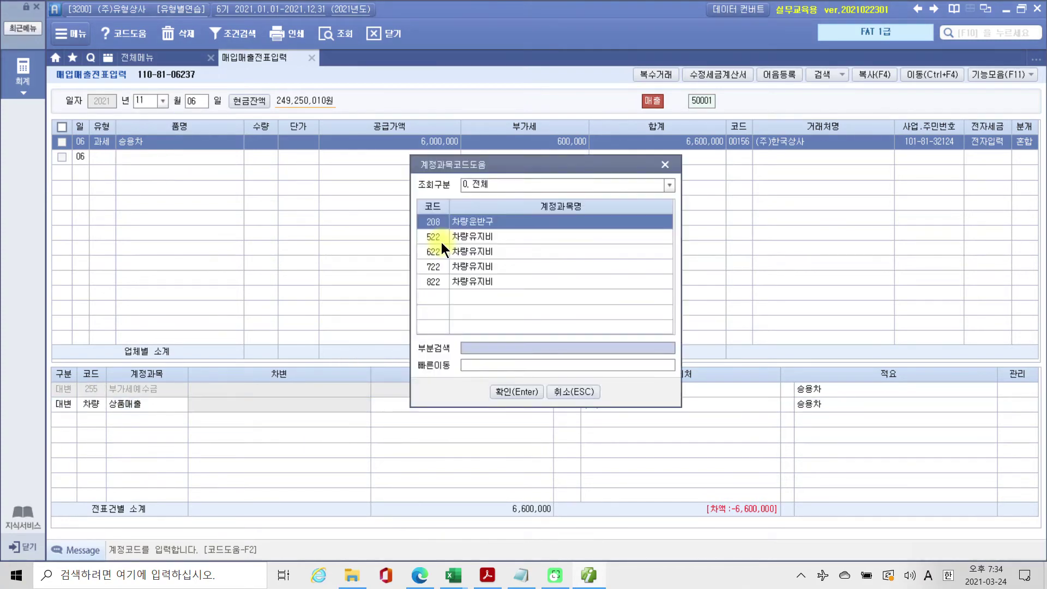
key(Return)
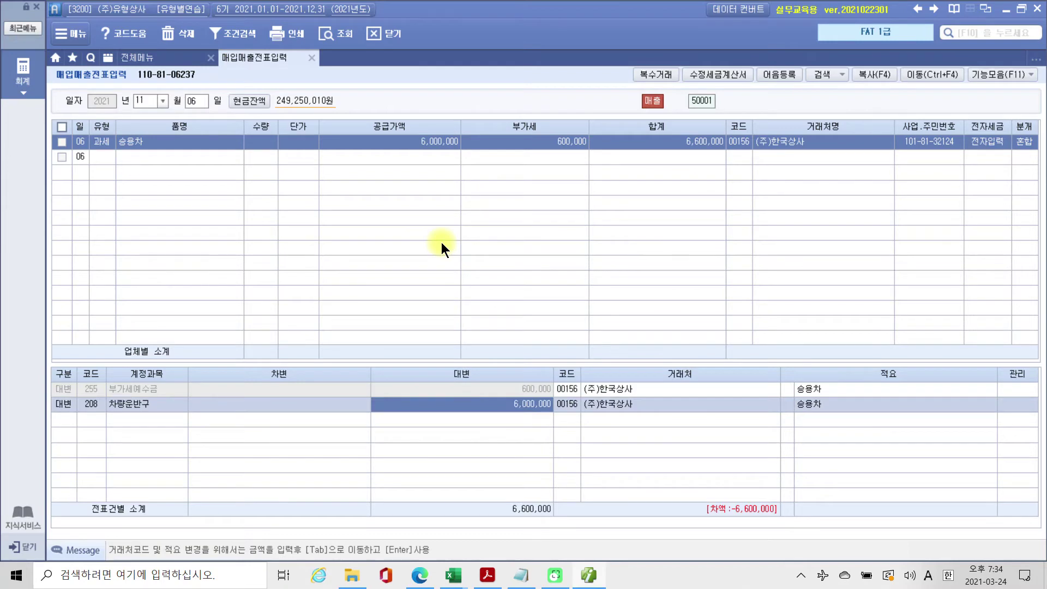
mouse_move(570, 429)
mouse_down()
mouse_move(470, 418)
mouse_move(567, 434)
mouse_up()
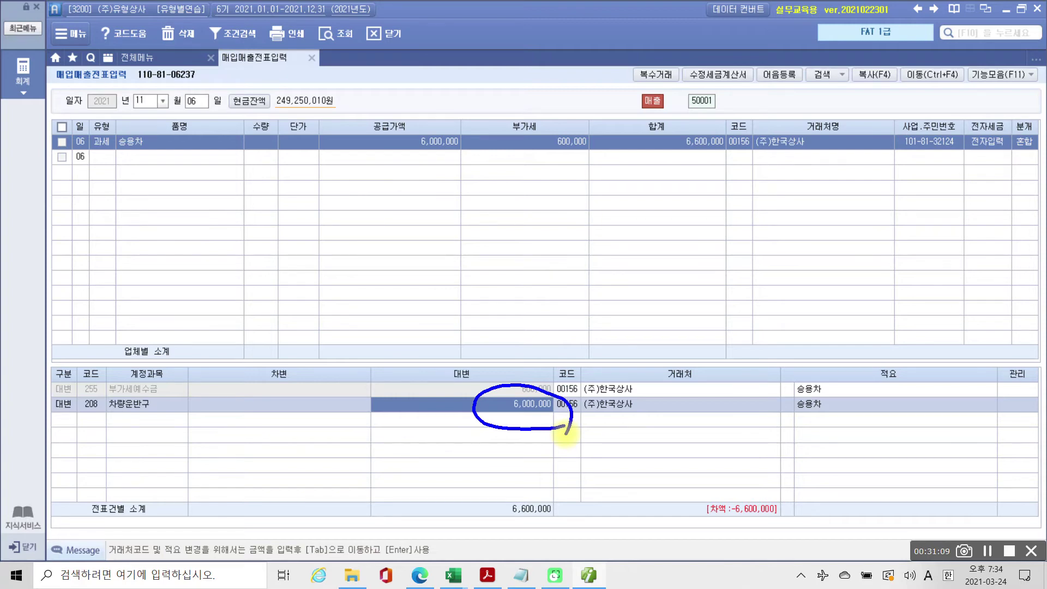
key(Escape)
text(18000000)
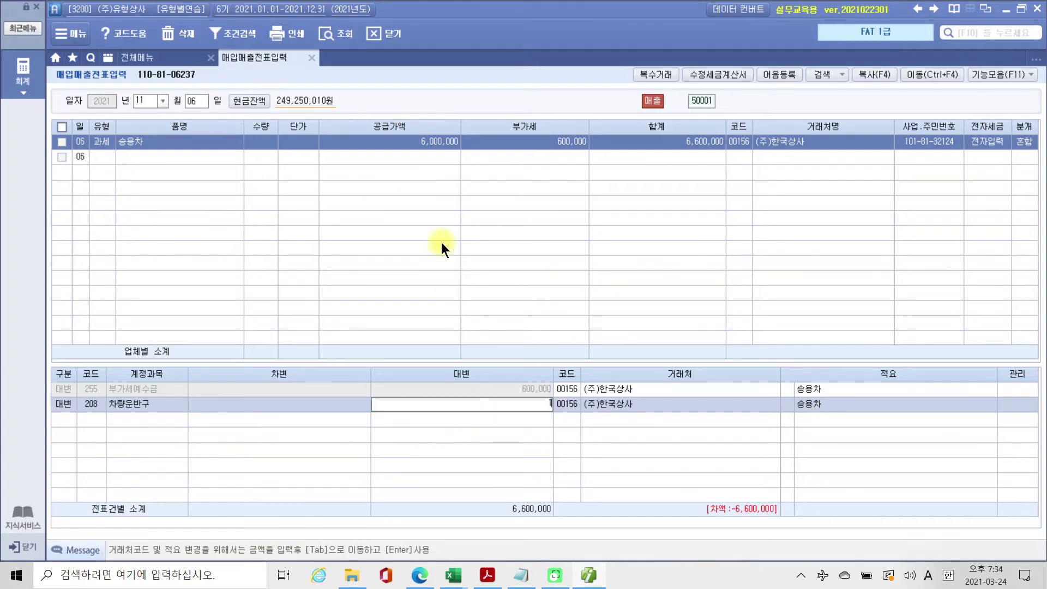
key(Return)
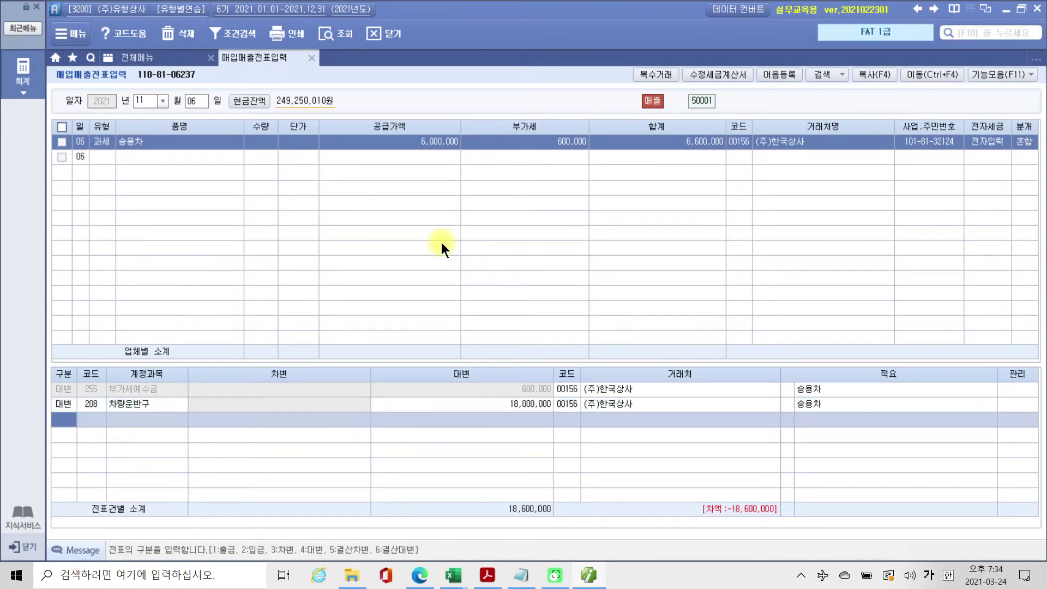
Step: Review the 차량운반구 journal line's account name and credit amount, and the empty line below it
key(ctrl+2)
drag(106, 418, 156, 425)
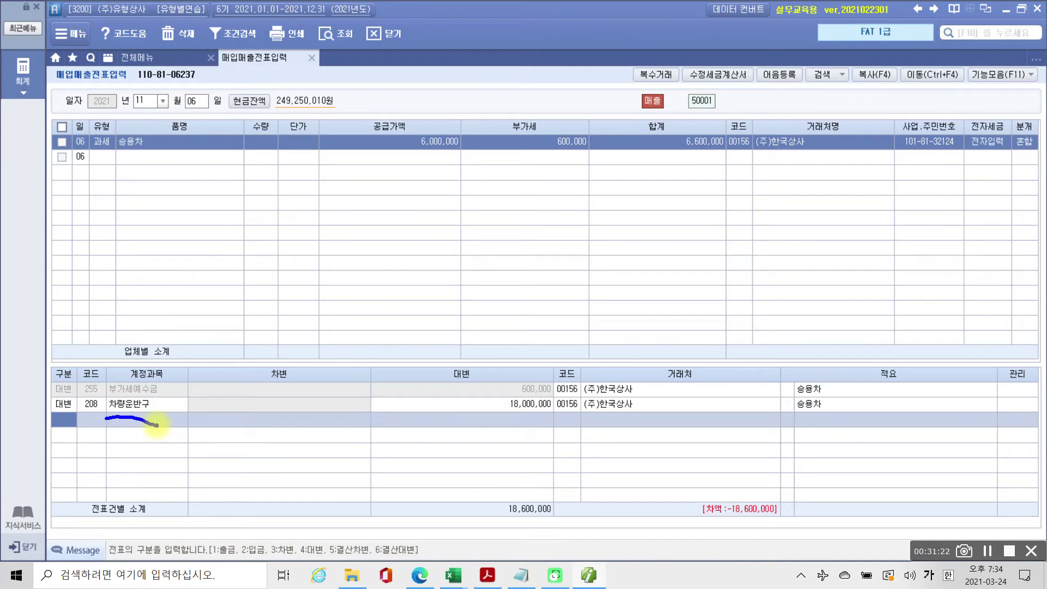
mouse_move(501, 406)
mouse_down()
mouse_move(513, 417)
mouse_move(561, 413)
mouse_up()
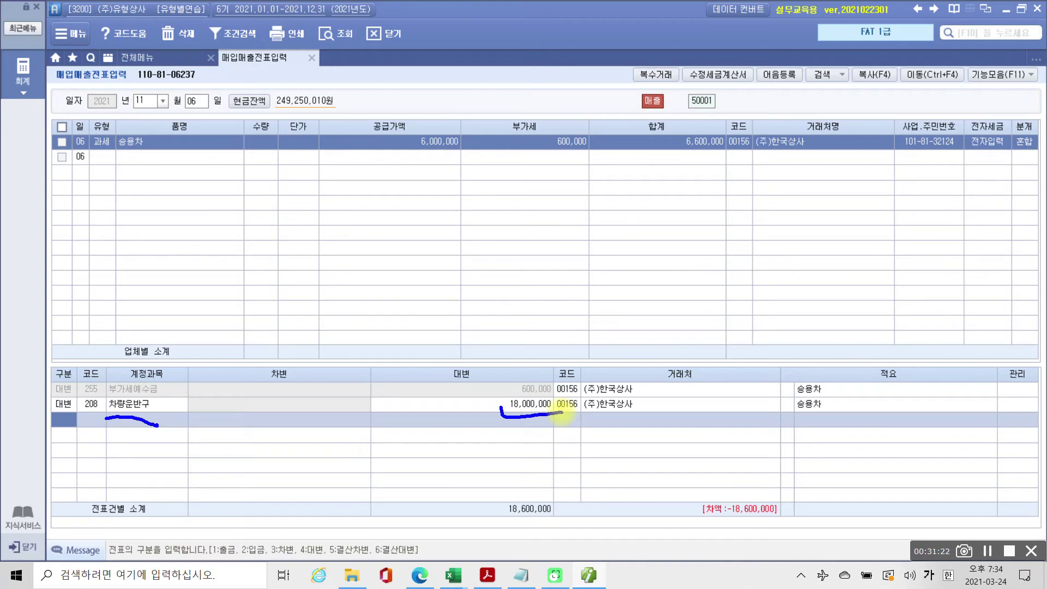
mouse_move(517, 429)
mouse_down()
mouse_move(479, 404)
mouse_move(559, 407)
mouse_move(533, 431)
mouse_up()
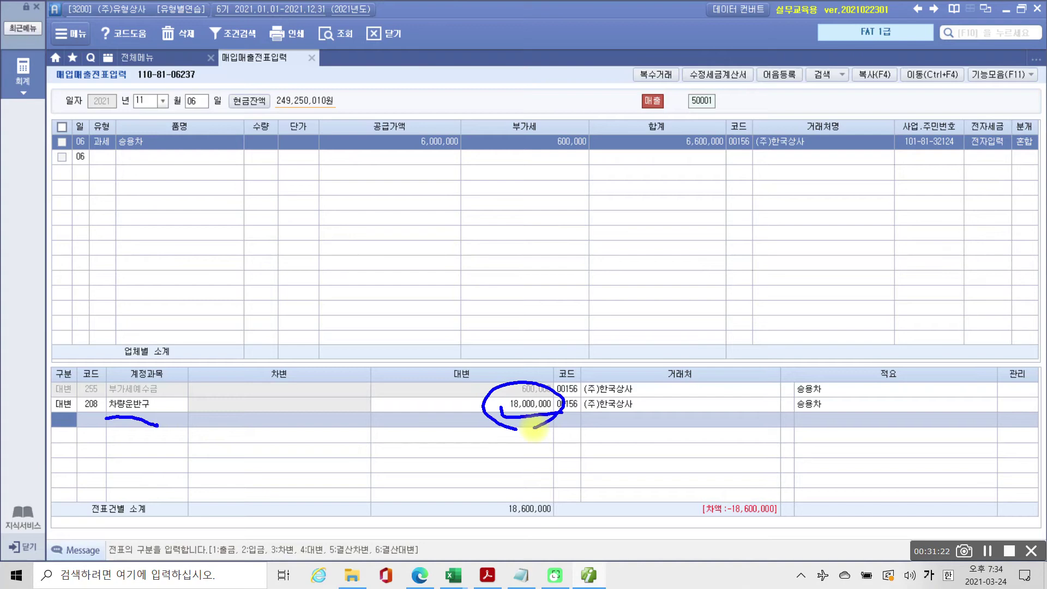
drag(53, 419, 62, 425)
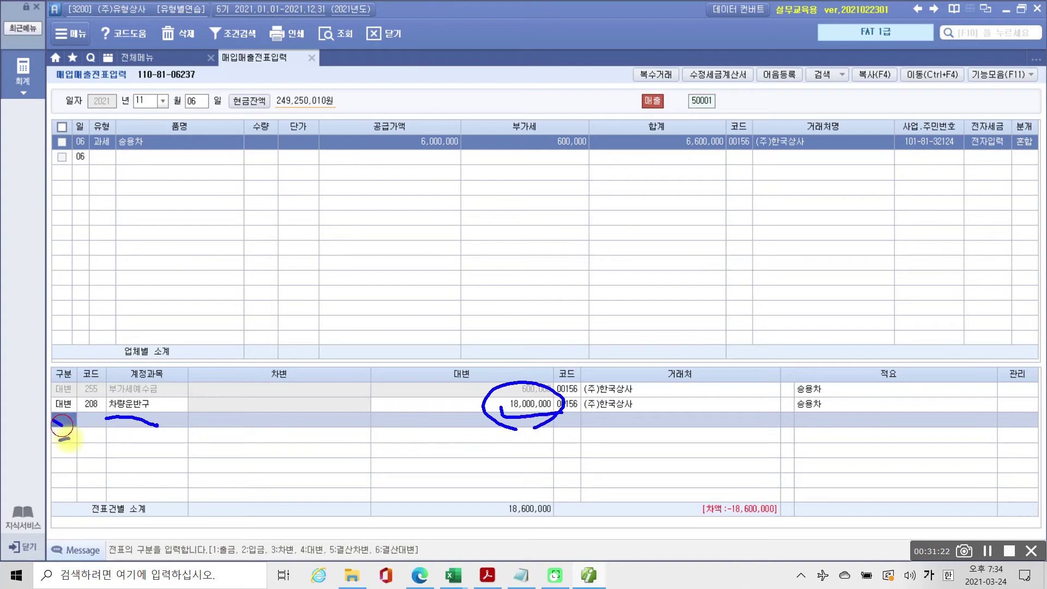
key(Escape)
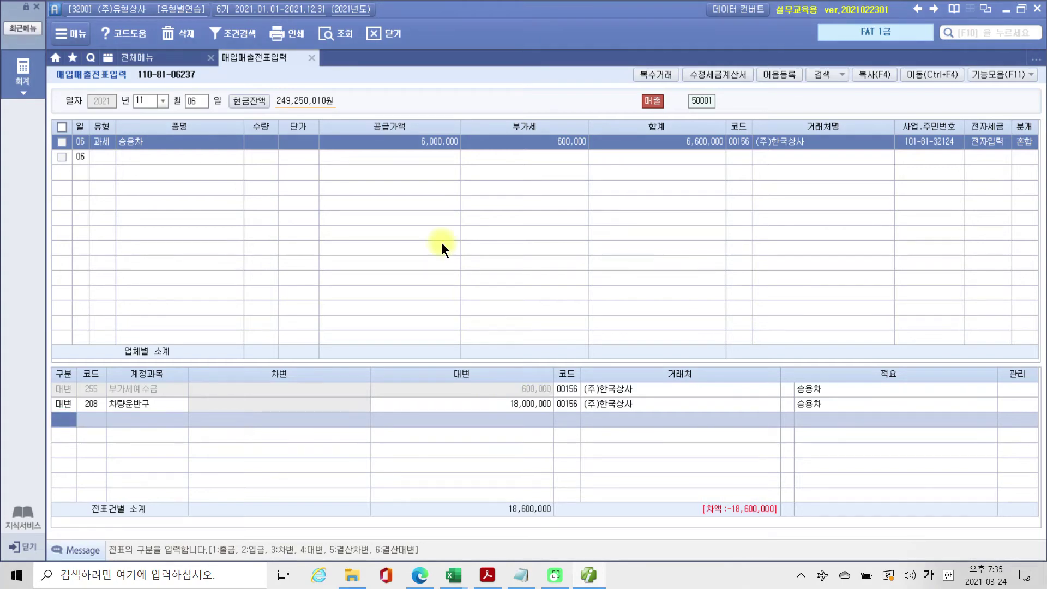
Step: Add a debit journal line for account 209 감가상각누계액 with the amount 14,000,000
text(3)
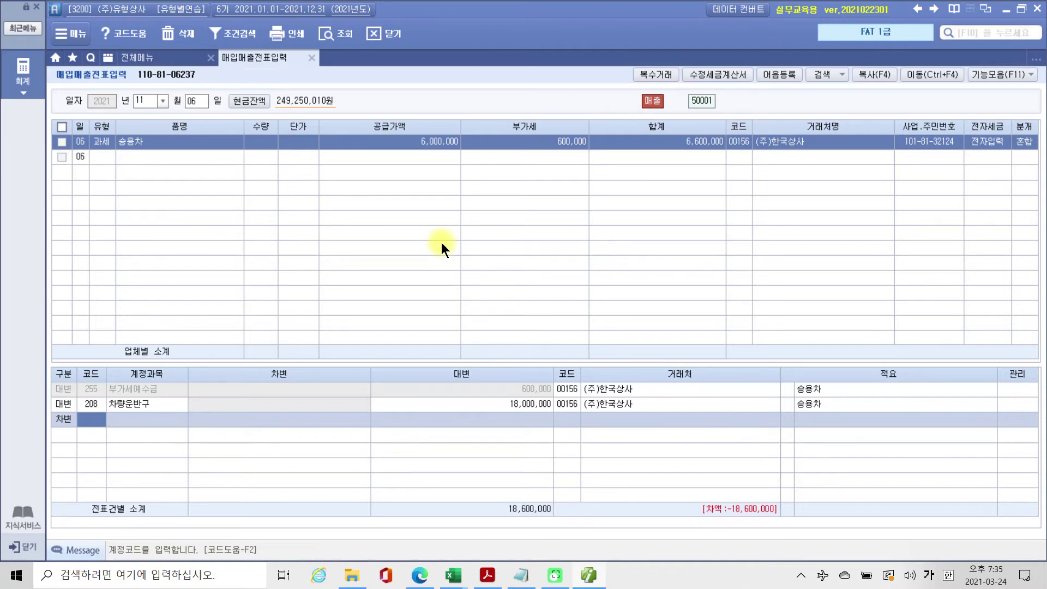
mouse_move(103, 415)
mouse_down()
mouse_move(69, 406)
mouse_move(102, 419)
mouse_move(109, 482)
mouse_move(129, 470)
mouse_up()
mouse_move(135, 451)
mouse_down()
mouse_move(132, 464)
mouse_move(137, 453)
mouse_move(165, 487)
mouse_up()
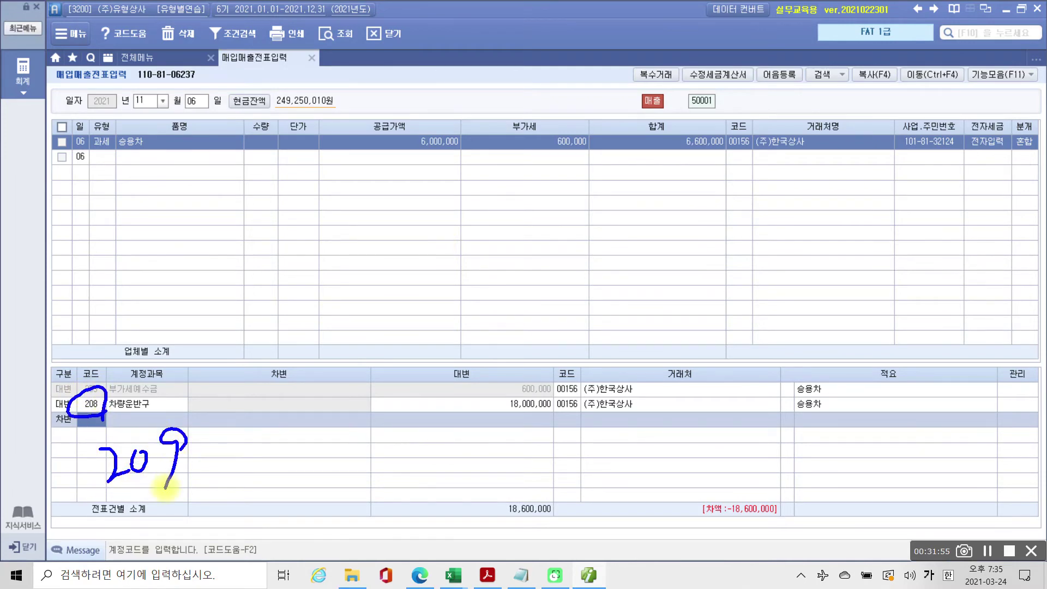
key(Escape)
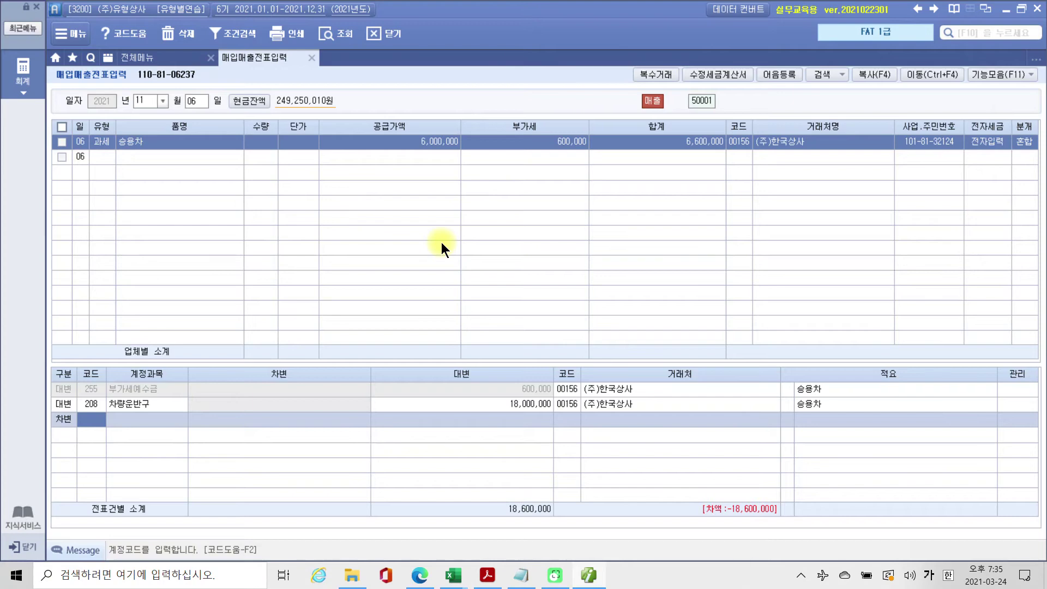
text(209)
key(Return)
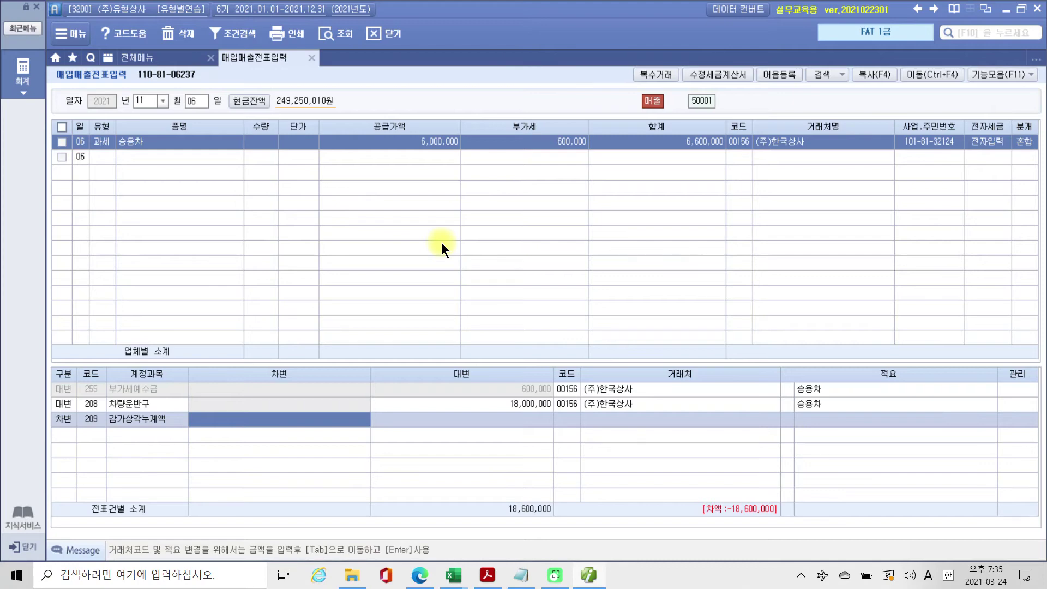
text(14000000)
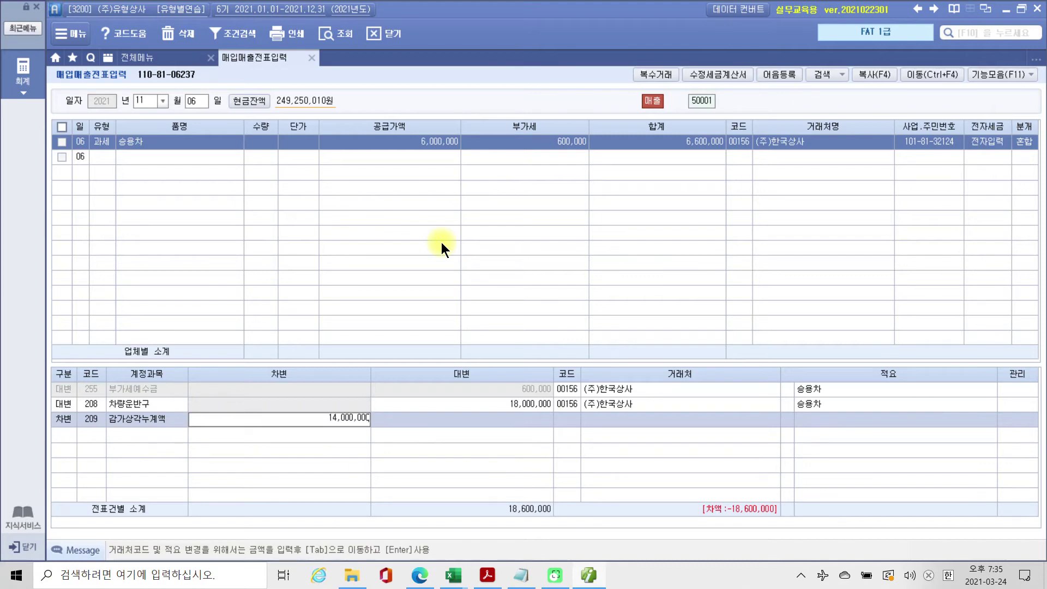
key(Return)
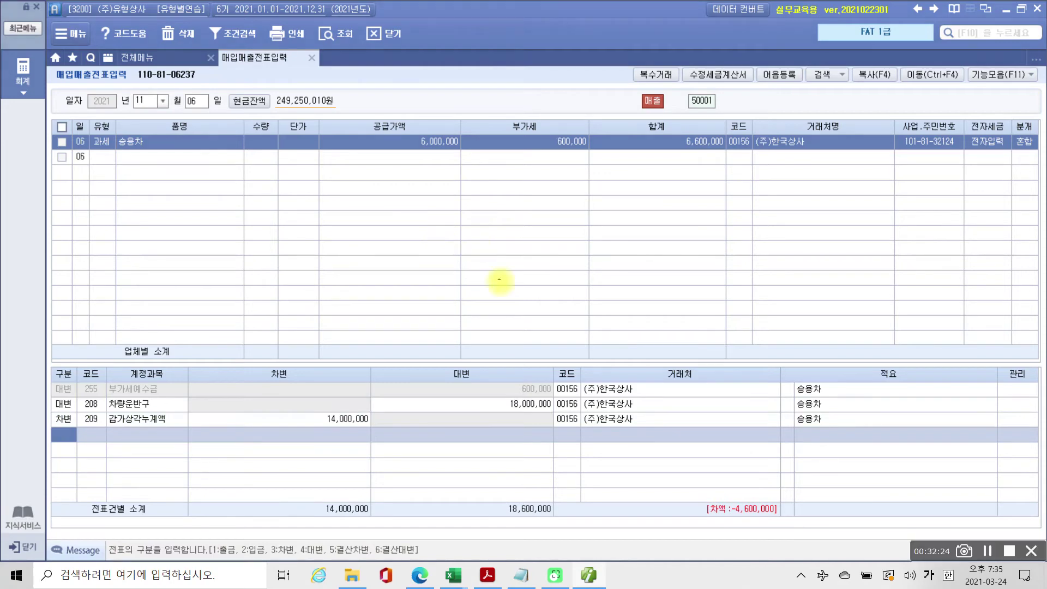
Step: Compare the 차량운반구 and 감가상각누계액 amounts in the journal to work out the car's book value (장부금액)
drag(109, 412, 195, 412)
drag(502, 413, 549, 413)
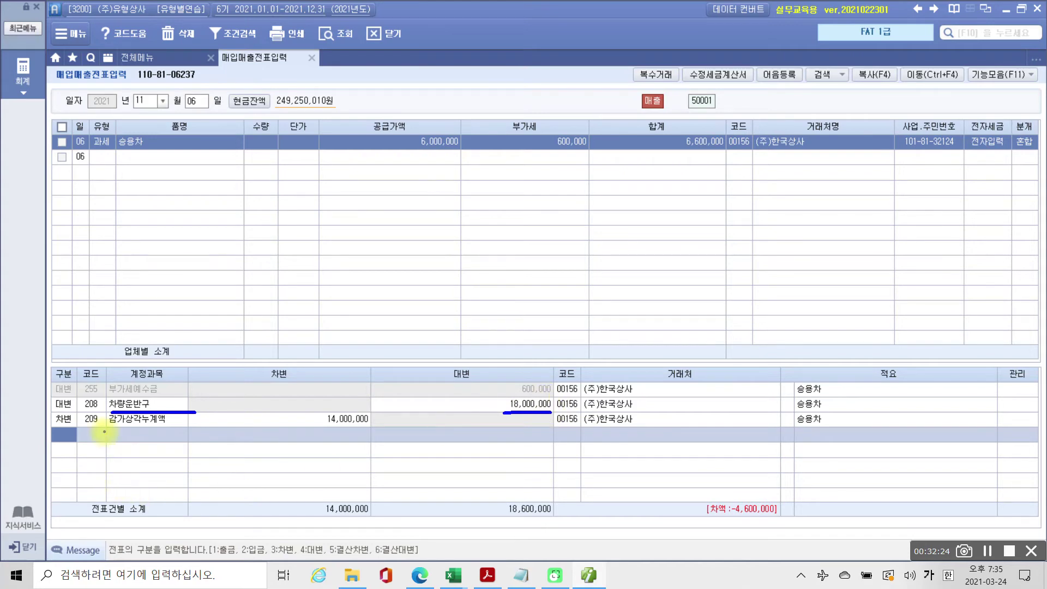
drag(112, 428, 170, 425)
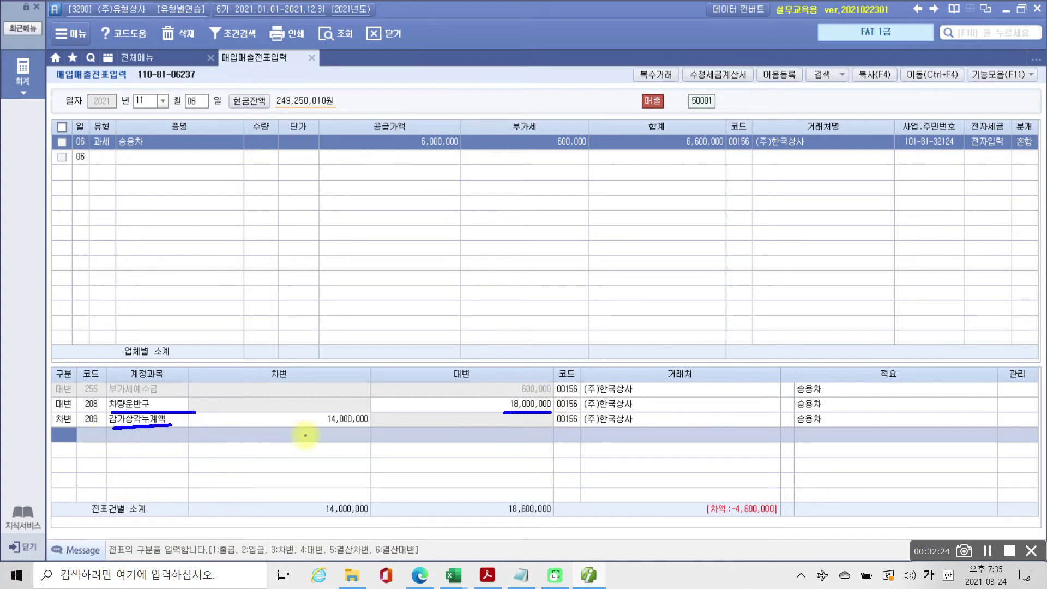
drag(315, 429, 368, 430)
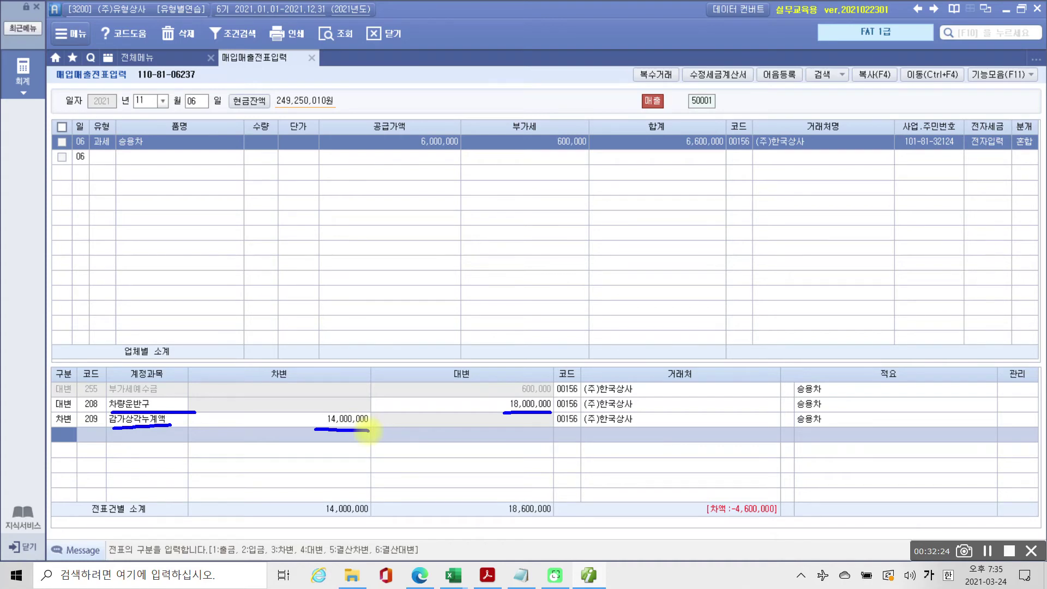
mouse_move(516, 241)
mouse_down()
mouse_move(510, 279)
mouse_move(541, 273)
mouse_up()
mouse_move(567, 234)
mouse_down()
mouse_move(567, 276)
mouse_move(588, 259)
mouse_up()
drag(552, 297, 556, 291)
mouse_move(592, 242)
mouse_down()
mouse_move(600, 289)
mouse_move(670, 271)
mouse_move(643, 294)
mouse_move(690, 256)
mouse_move(701, 292)
mouse_move(809, 270)
mouse_move(786, 290)
mouse_move(889, 240)
mouse_move(867, 321)
mouse_up()
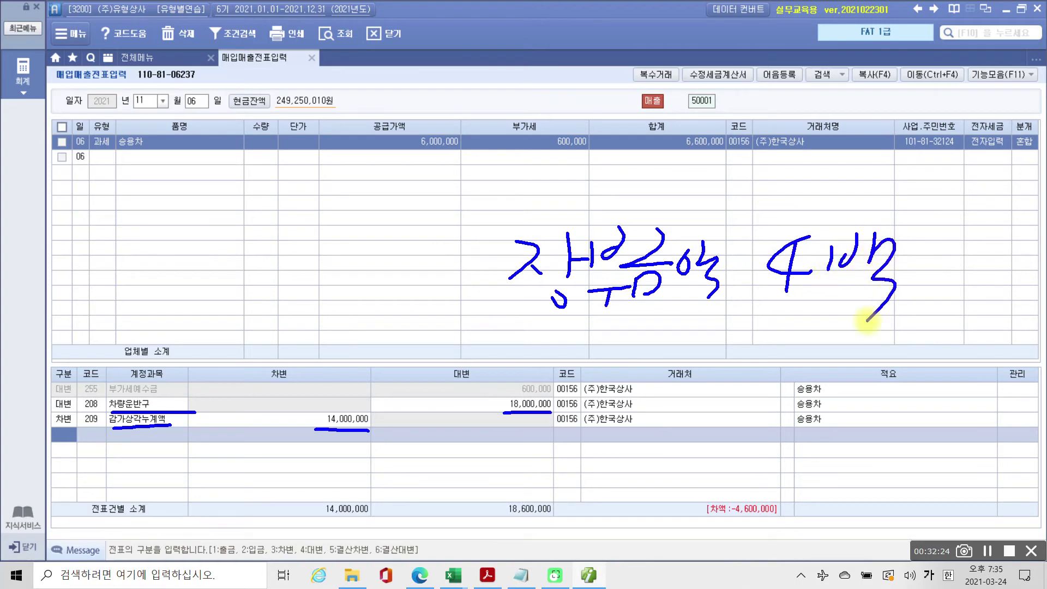
mouse_move(537, 423)
mouse_down()
mouse_move(501, 396)
mouse_move(561, 424)
mouse_up()
mouse_move(362, 442)
mouse_down()
mouse_move(311, 435)
mouse_move(372, 452)
mouse_up()
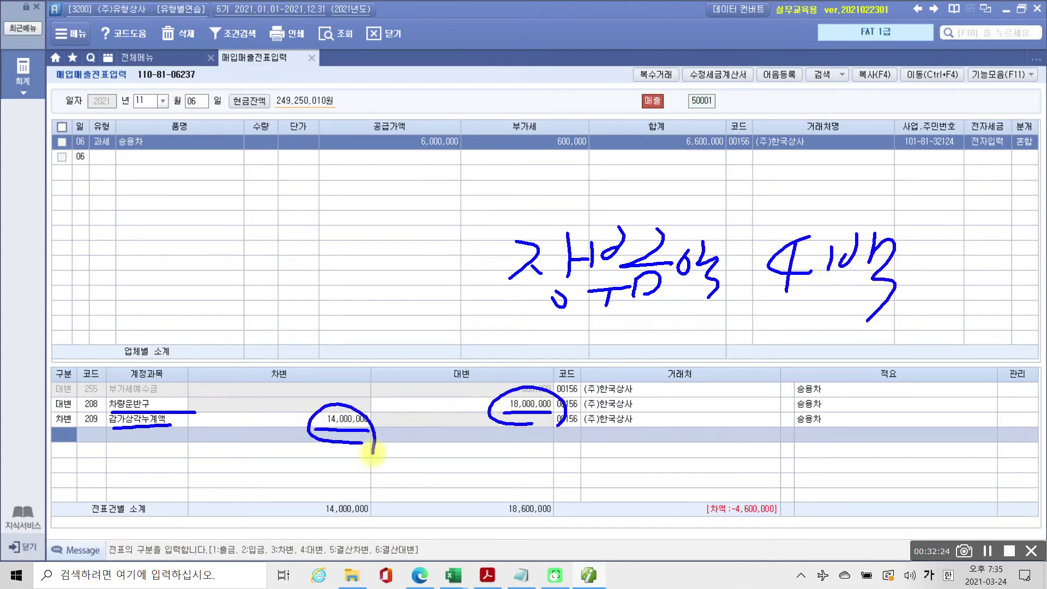
Step: Compare the car's book value with the 공급가액 of the November 6 승용차 sale
drag(774, 308, 911, 297)
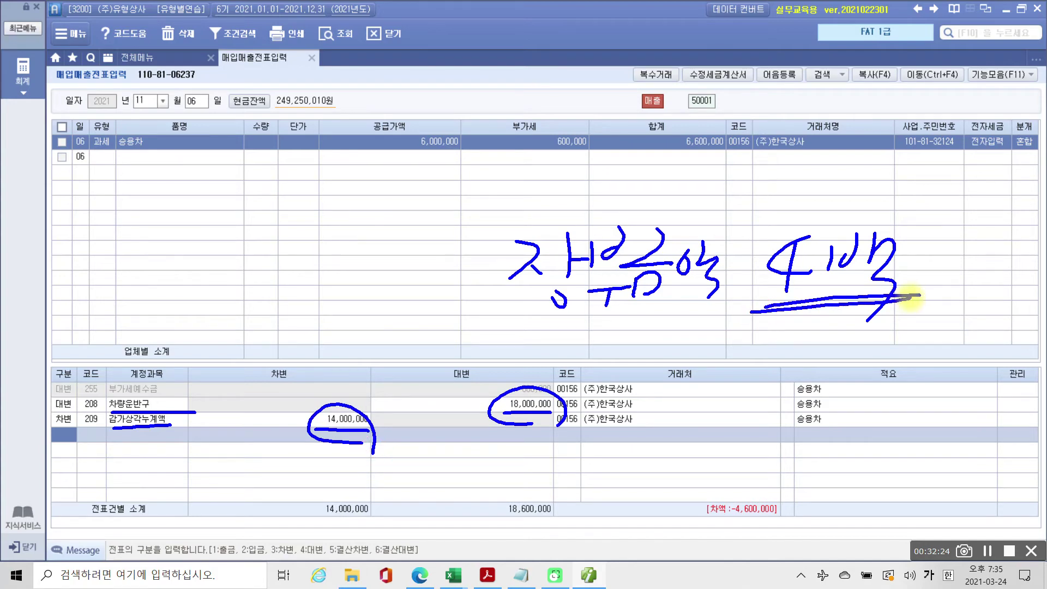
mouse_move(808, 228)
mouse_down()
mouse_move(497, 205)
mouse_move(417, 163)
mouse_move(436, 169)
mouse_move(411, 109)
mouse_move(427, 194)
mouse_up()
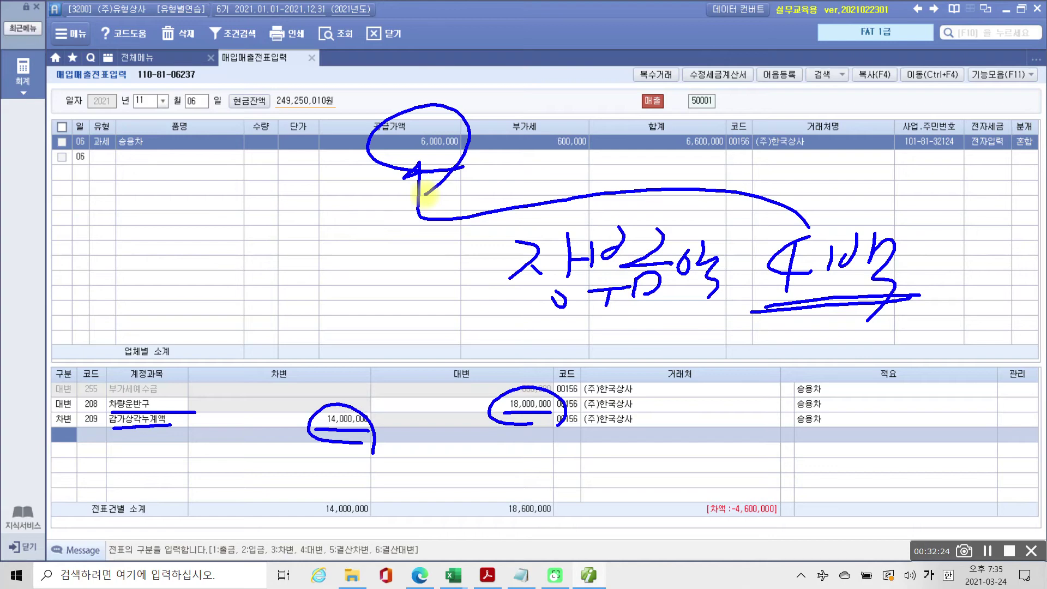
key(Escape)
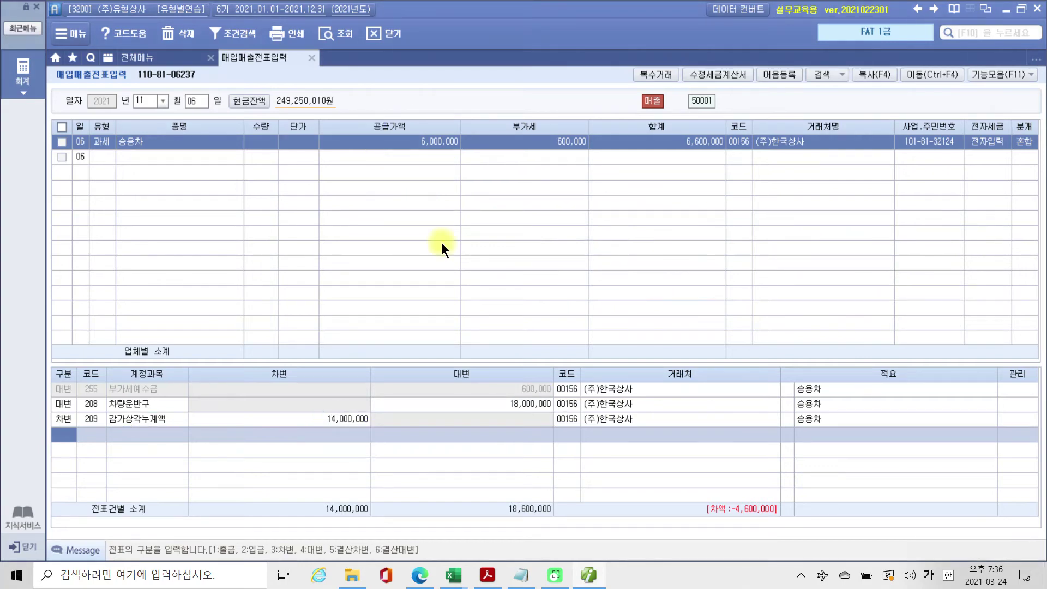
key(ctrl+2)
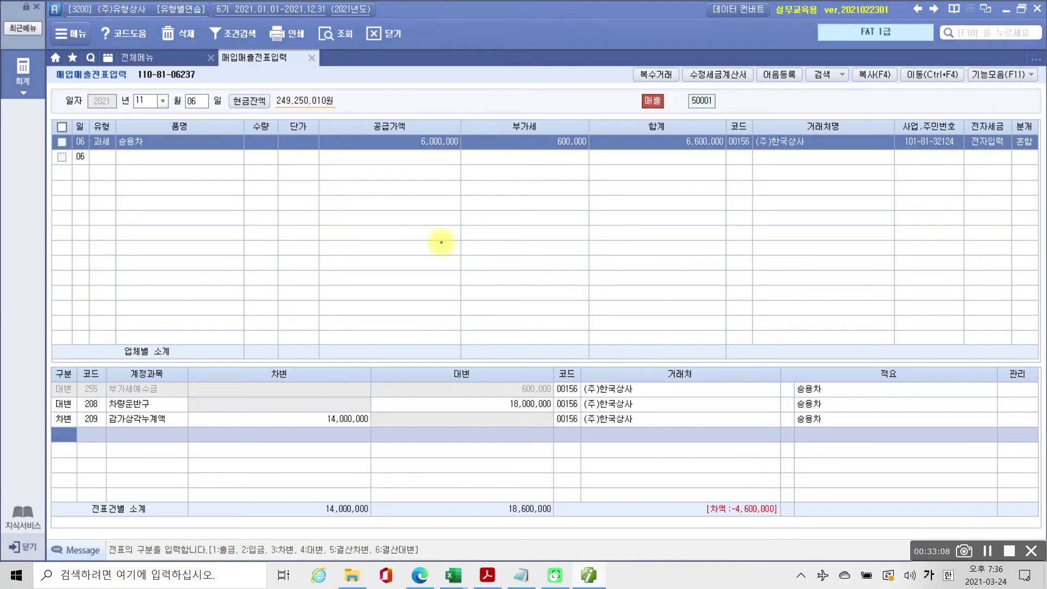
key(Escape)
Step: Add a debit journal line for account 120 미수금 to the November 6 voucher
text(3)
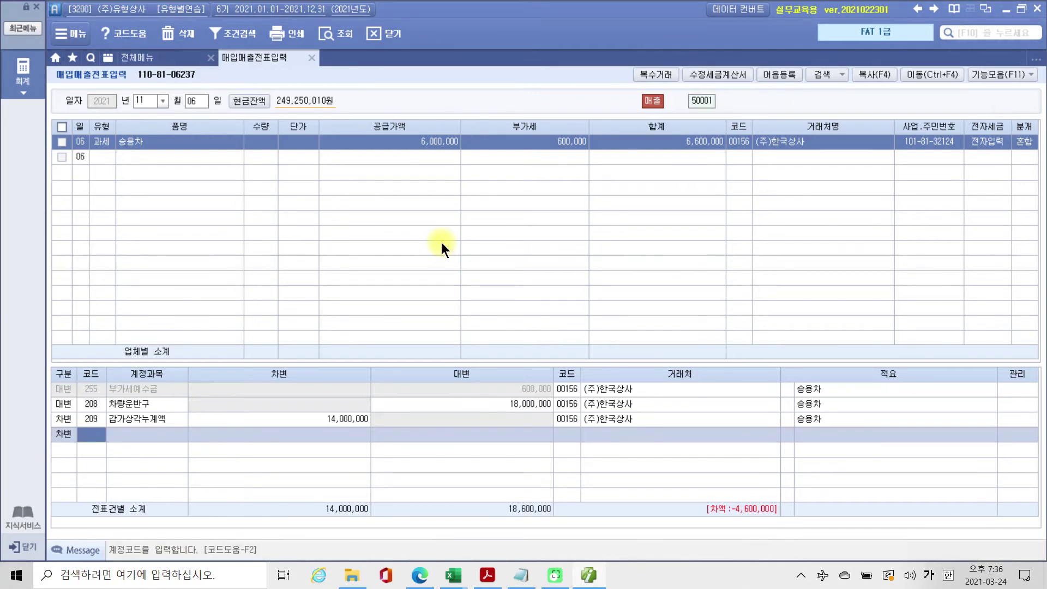
key(ctrl+2)
mouse_move(730, 179)
mouse_down()
mouse_move(755, 136)
mouse_move(736, 199)
mouse_move(206, 431)
mouse_move(162, 439)
mouse_up()
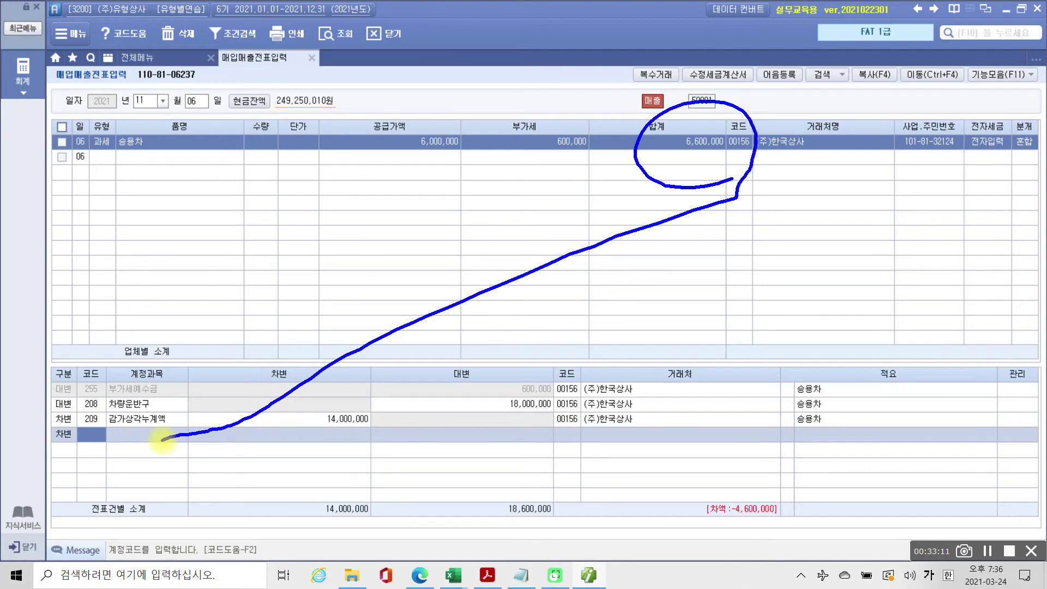
key(Escape)
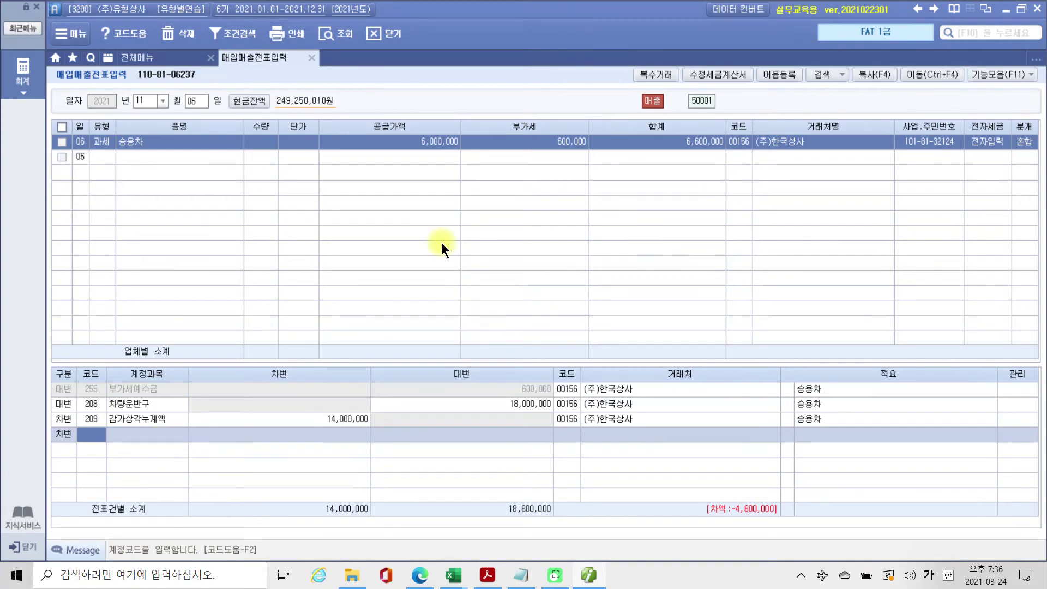
text(미수)
key(Return)
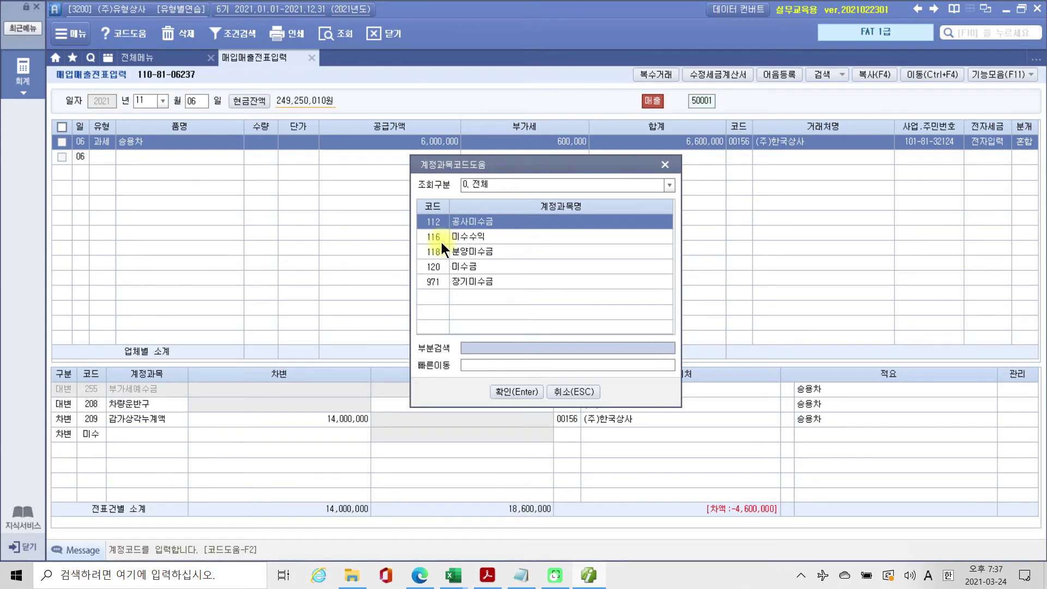
key(Down)
key(Down)
key(Down)
key(Return)
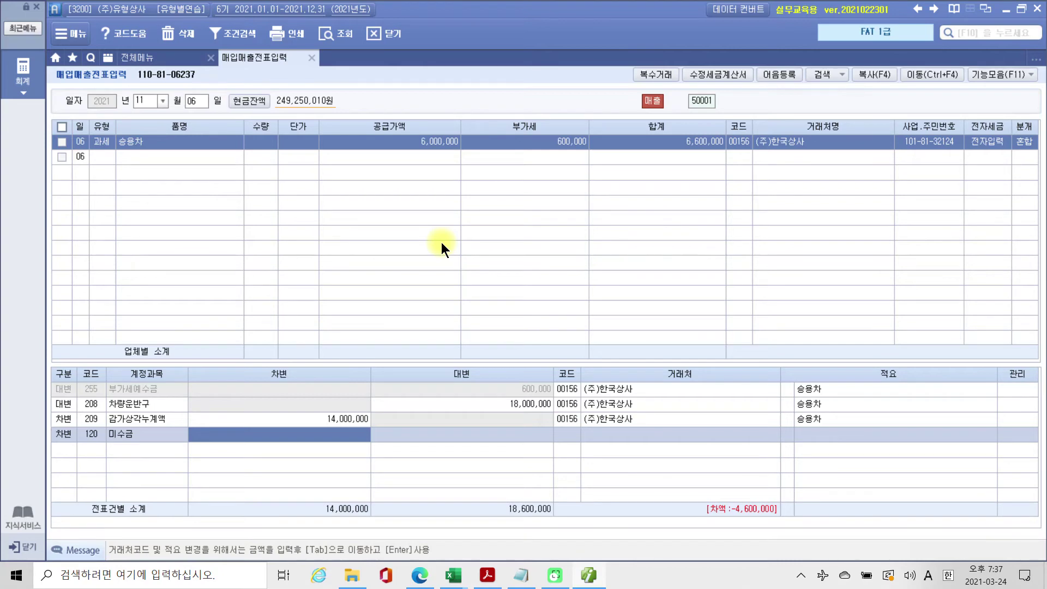
Step: Set the 미수금 line's debit amount to the sale total of 6,600,000
mouse_move(733, 186)
mouse_down()
mouse_move(672, 180)
mouse_move(725, 171)
mouse_move(478, 290)
mouse_move(327, 439)
mouse_up()
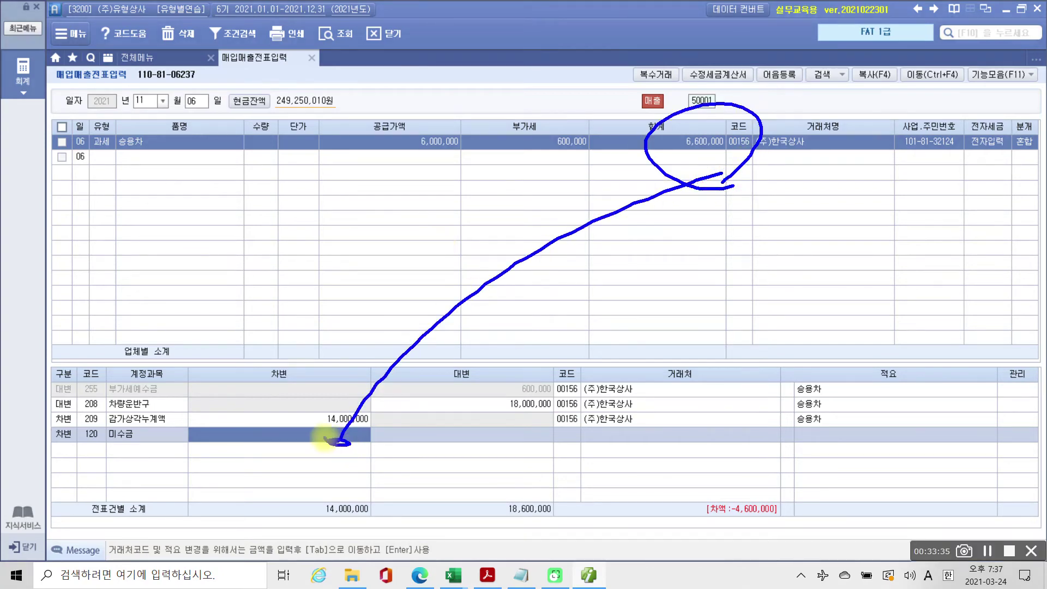
key(Escape)
text(6600000)
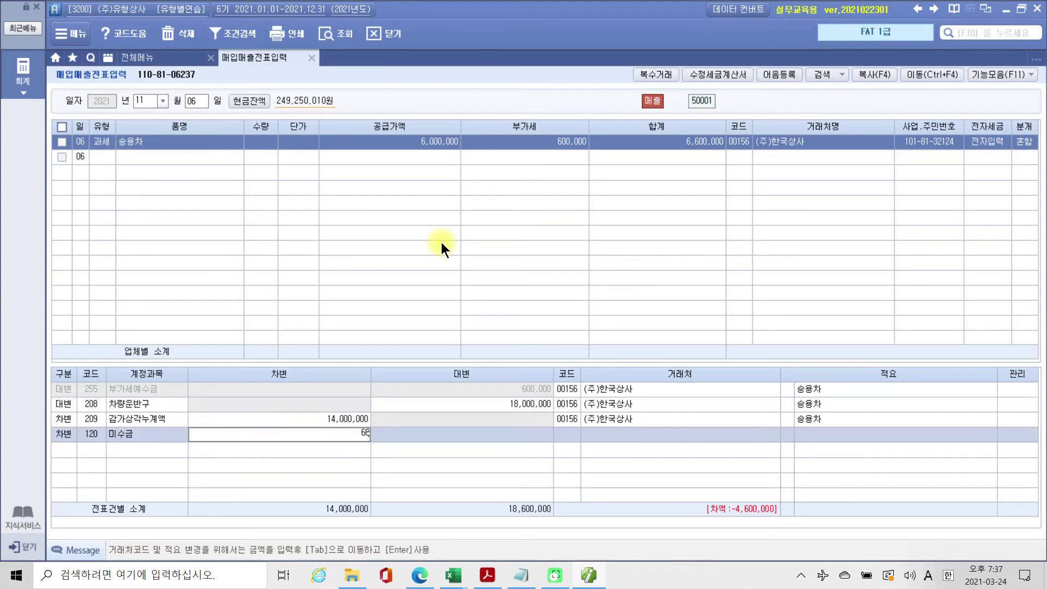
key(Return)
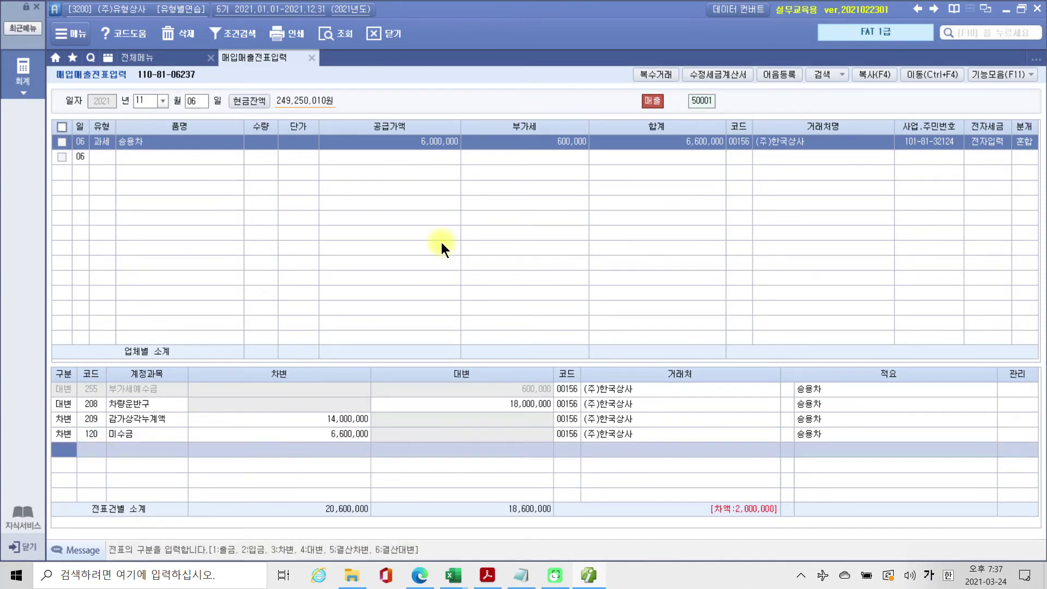
Step: Examine the journal's remaining 차액 against the 공급가액 to determine the gain on disposal (유형자산처분이익)
key(ctrl+2)
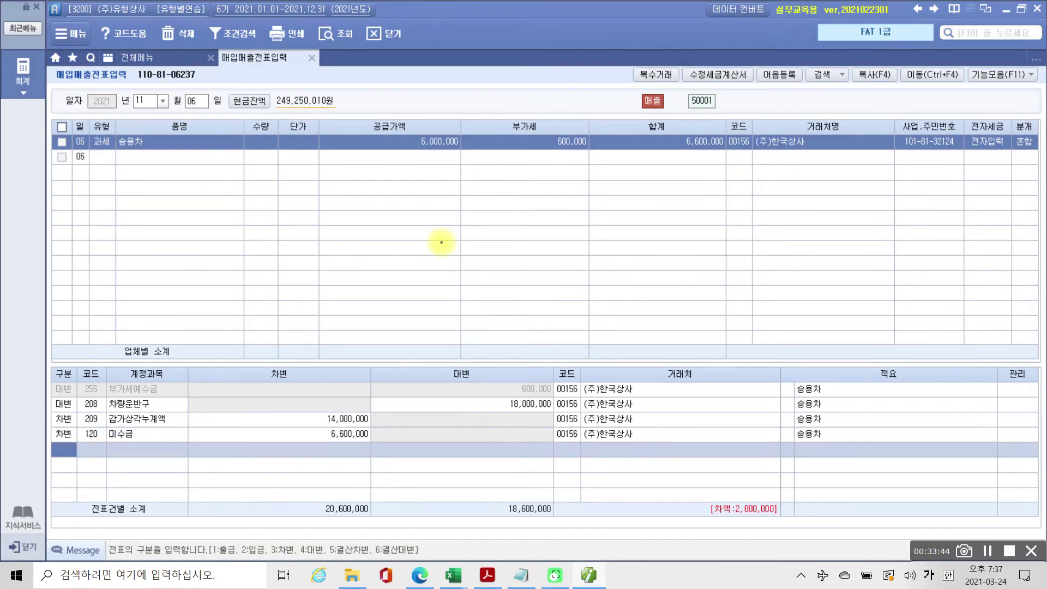
mouse_move(799, 533)
mouse_down()
mouse_move(685, 521)
mouse_move(820, 518)
mouse_move(772, 556)
mouse_up()
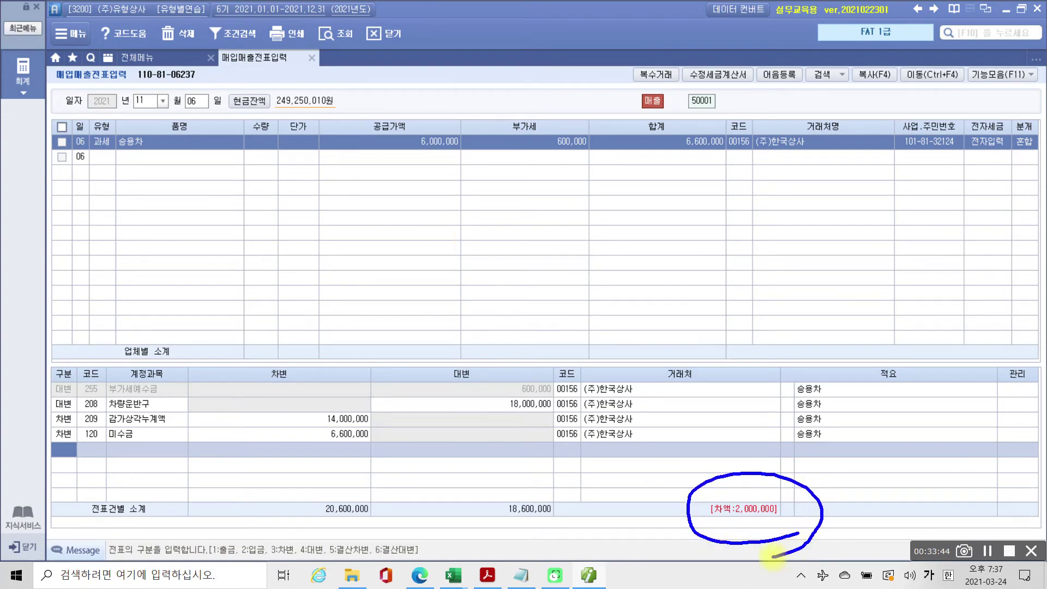
mouse_move(383, 161)
mouse_down()
mouse_move(452, 170)
mouse_move(447, 186)
mouse_up()
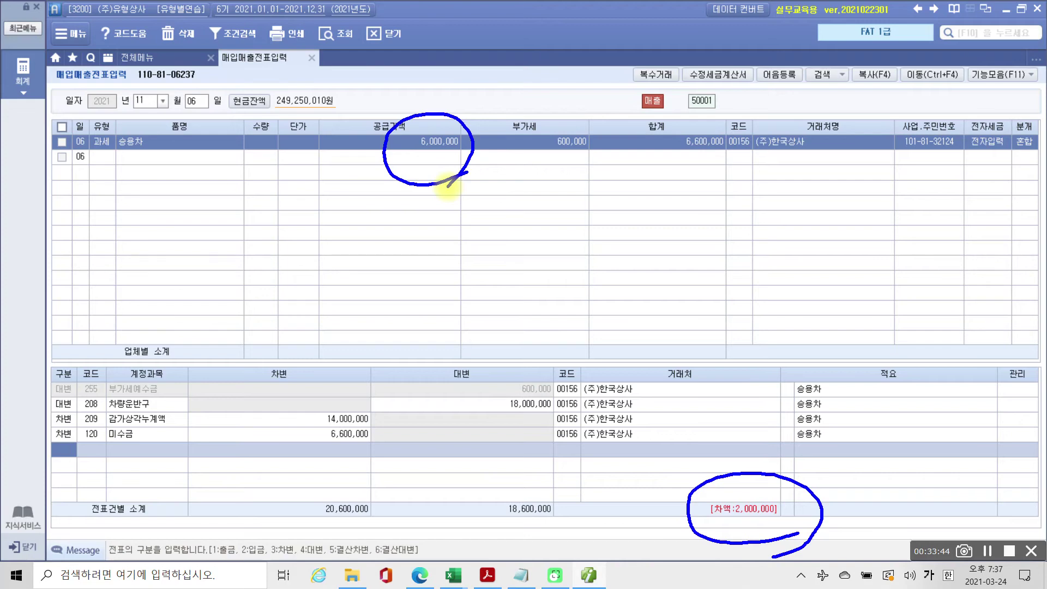
mouse_move(406, 280)
mouse_down()
mouse_move(96, 428)
mouse_move(73, 456)
mouse_up()
mouse_move(452, 251)
mouse_down()
mouse_move(484, 268)
mouse_move(474, 297)
mouse_move(526, 264)
mouse_move(544, 299)
mouse_move(605, 247)
mouse_move(633, 292)
mouse_move(656, 303)
mouse_move(769, 256)
mouse_move(763, 305)
mouse_move(866, 283)
mouse_move(876, 360)
mouse_up()
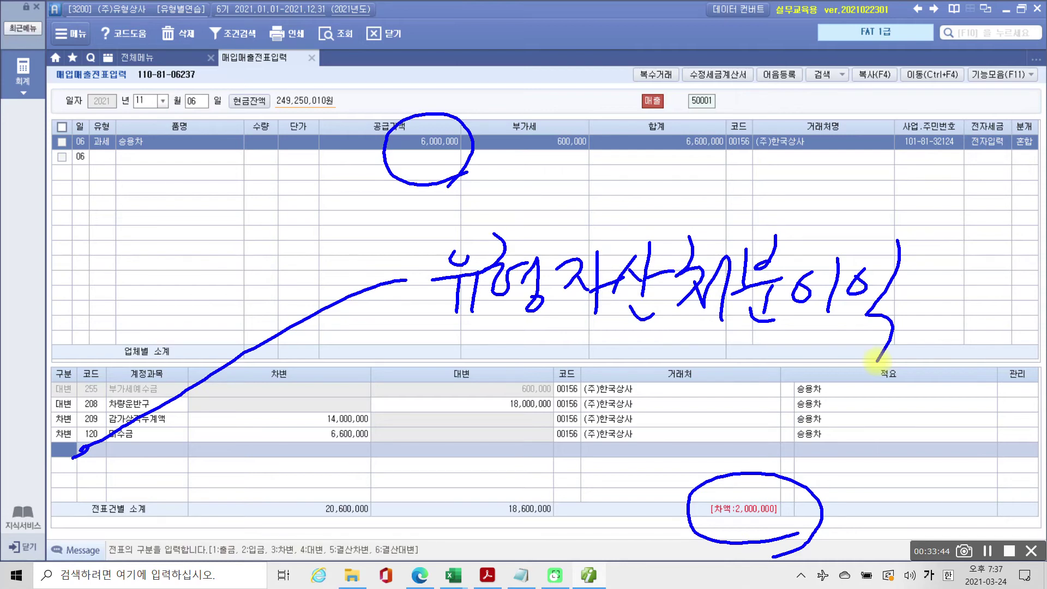
mouse_move(561, 337)
mouse_down()
mouse_move(531, 352)
mouse_move(550, 381)
mouse_up()
mouse_move(613, 334)
mouse_down()
mouse_move(627, 356)
mouse_move(595, 381)
mouse_up()
drag(662, 352, 683, 383)
mouse_move(690, 349)
mouse_down()
mouse_move(667, 384)
mouse_move(725, 382)
mouse_move(706, 383)
mouse_up()
drag(760, 340, 750, 416)
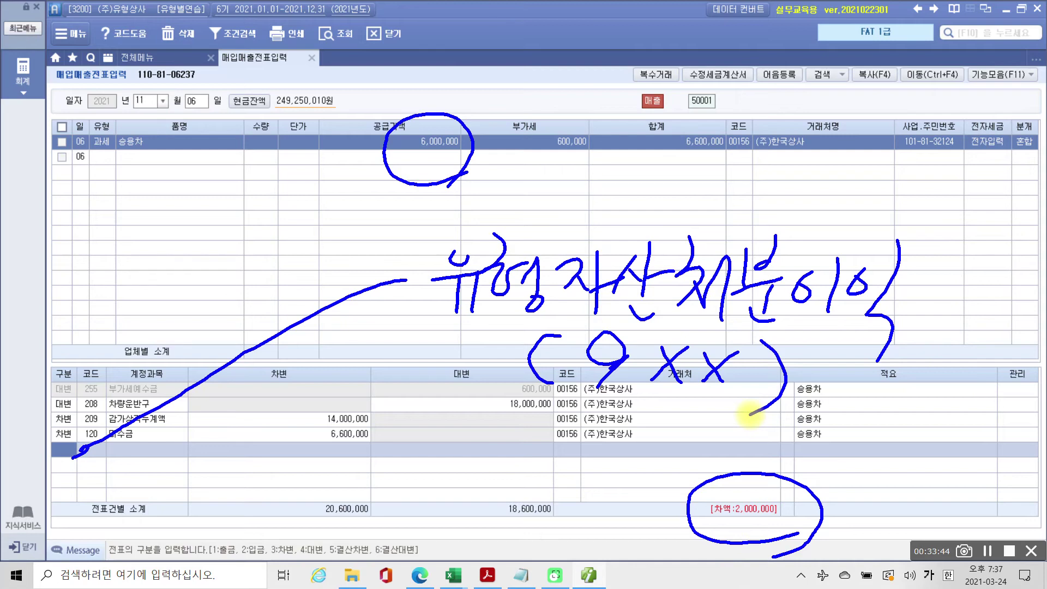
key(Escape)
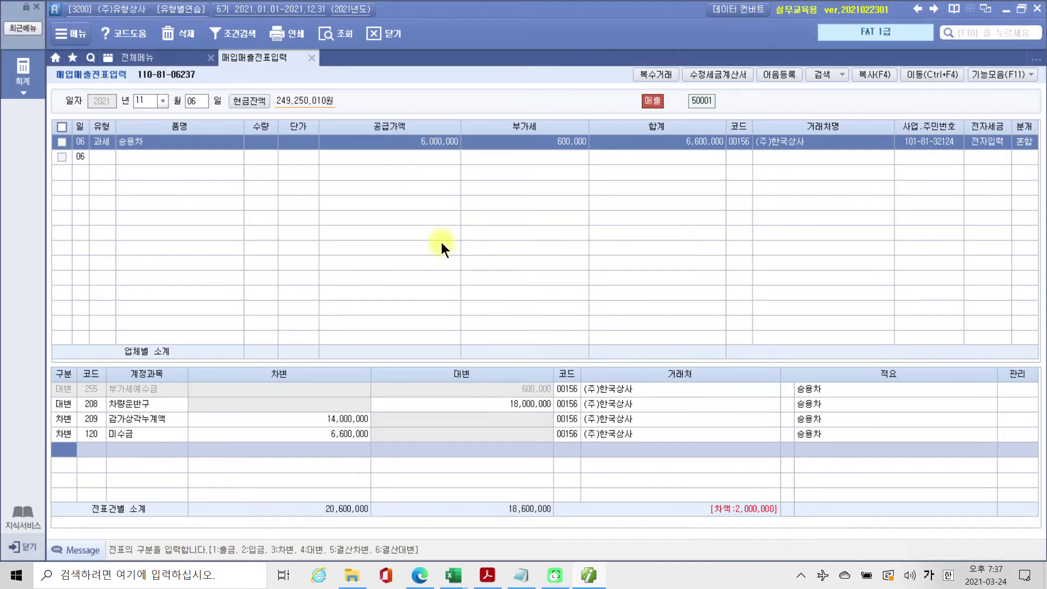
Step: Add a credit journal line for account 914 유형자산처분이익 with the amount 2,000,000
text(4)
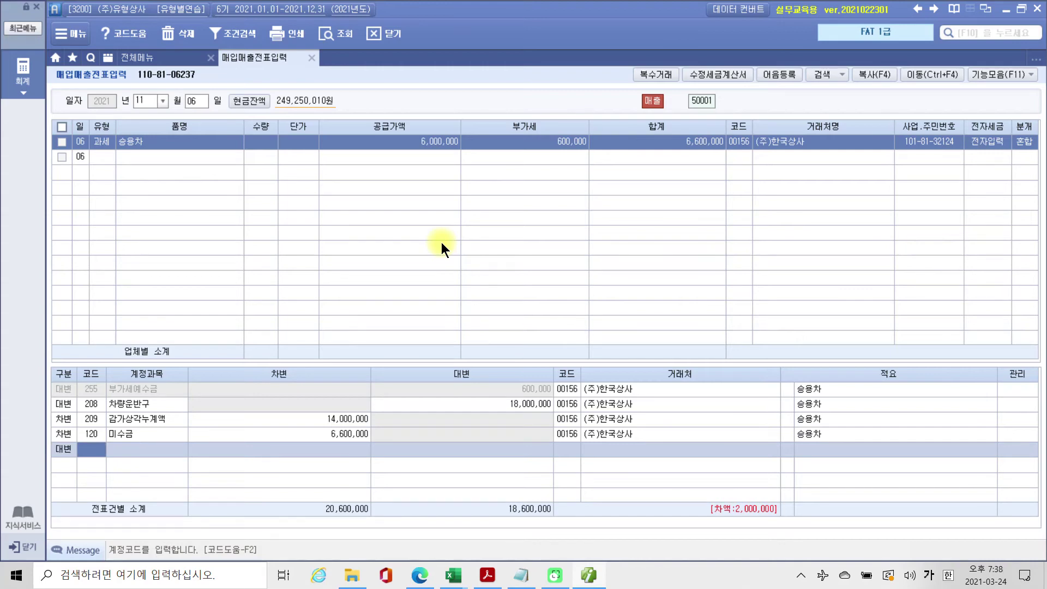
text(유형)
key(Return)
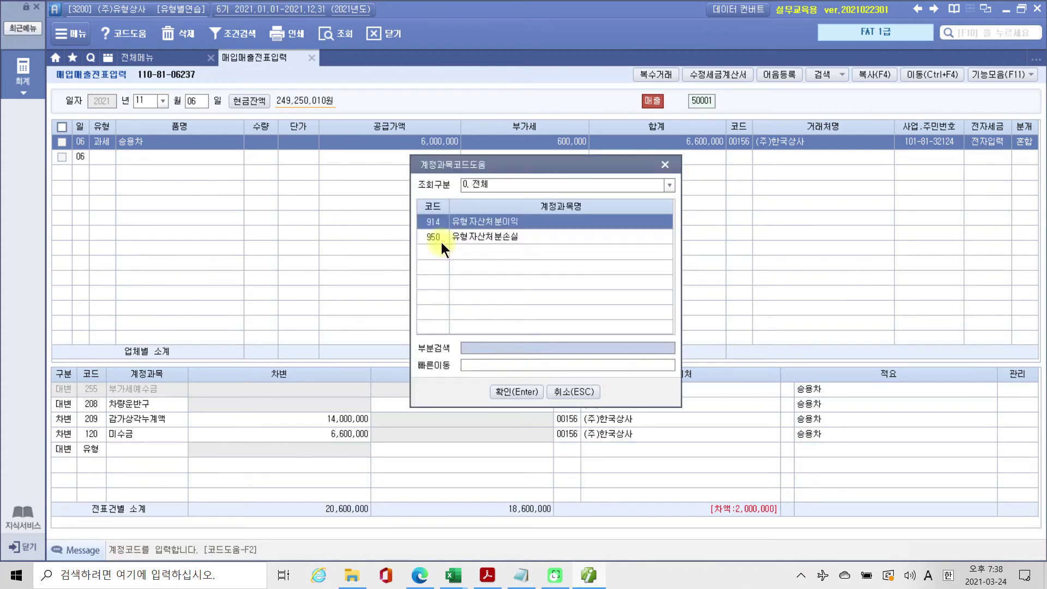
key(Return)
text(2000000)
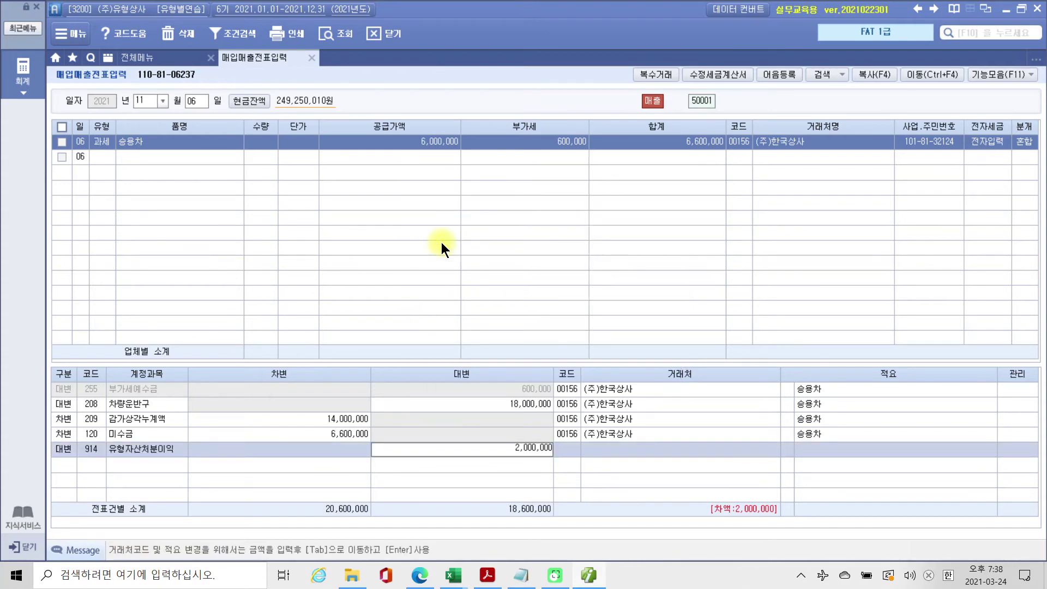
key(Tab)
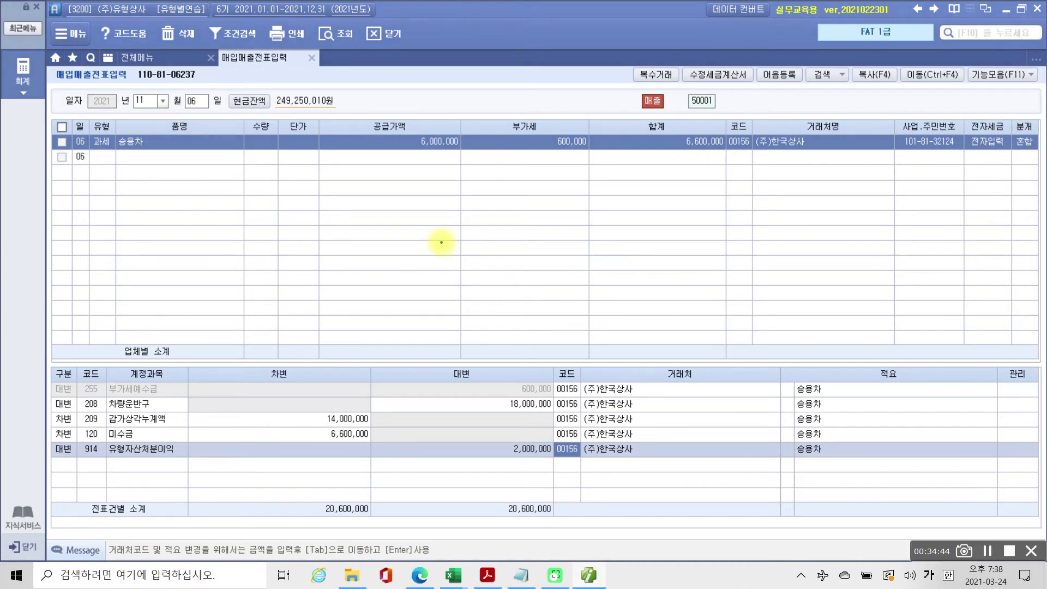
Step: Check that the journal's debit and credit totals match and review the 거래처 on every line
mouse_move(390, 533)
mouse_down()
mouse_move(386, 493)
mouse_move(377, 542)
mouse_up()
drag(566, 530, 529, 547)
mouse_move(586, 492)
mouse_down()
mouse_move(657, 395)
mouse_move(618, 483)
mouse_up()
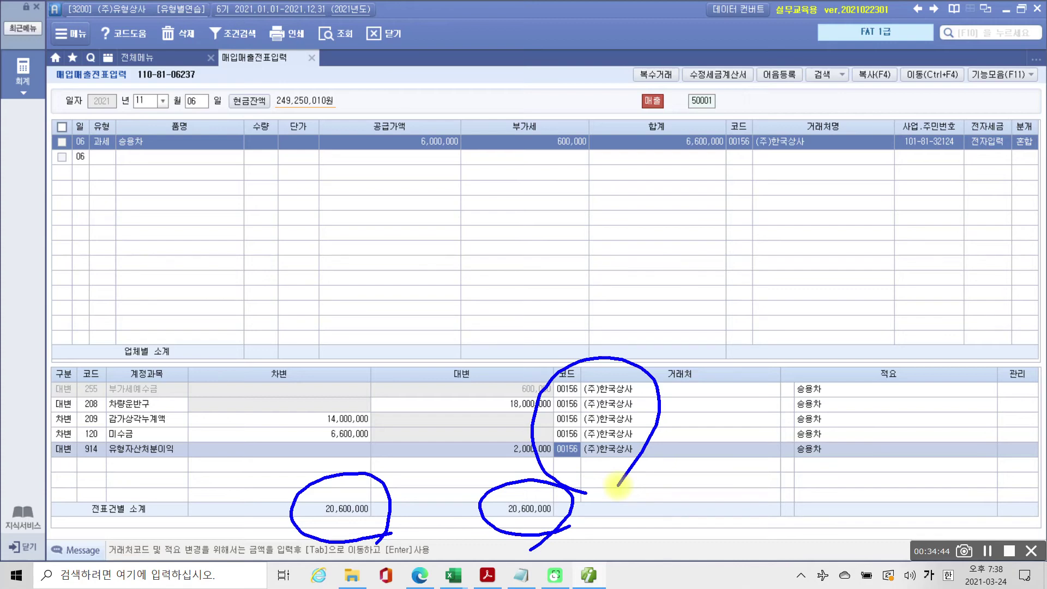
key(Escape)
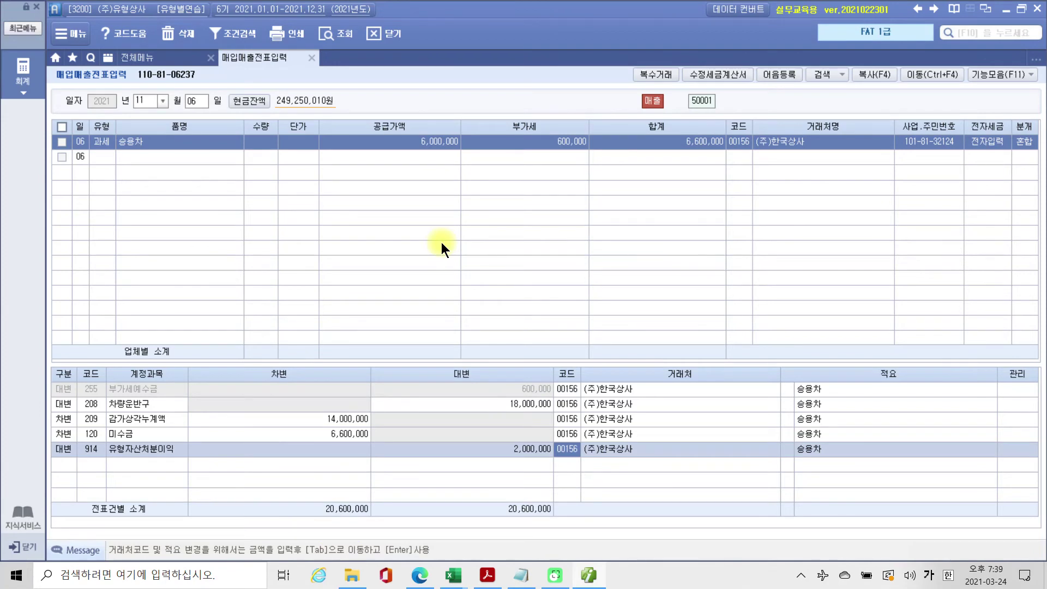
Step: Switch to the textbook PDF in Acrobat Reader and highlight "특허권을 (주)스마일에 매각하고" in the November 7 problem
click(487, 574)
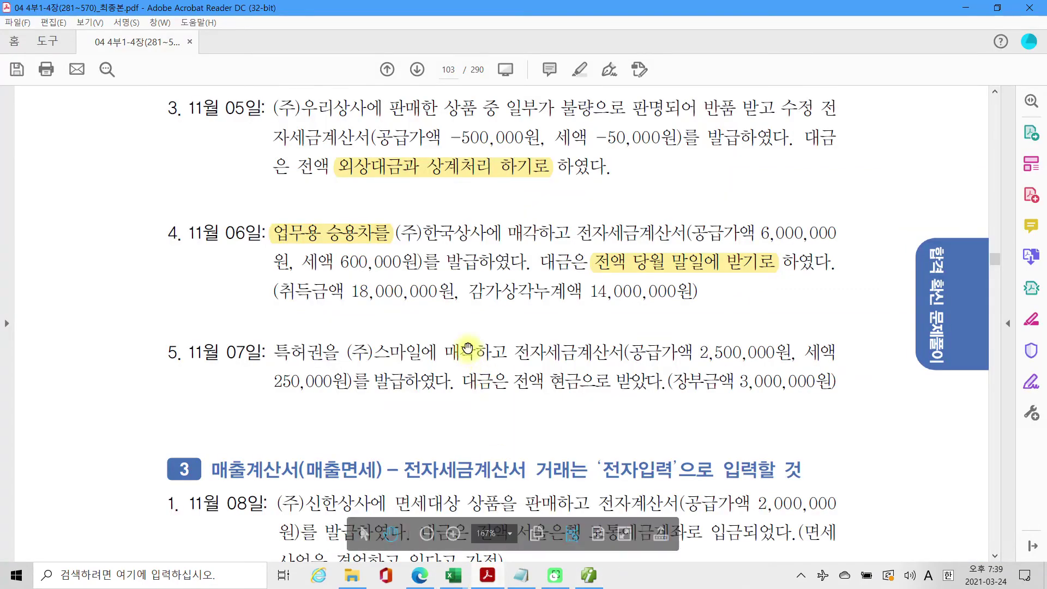
click(275, 350)
drag(275, 351, 509, 352)
right_click(480, 362)
click(494, 385)
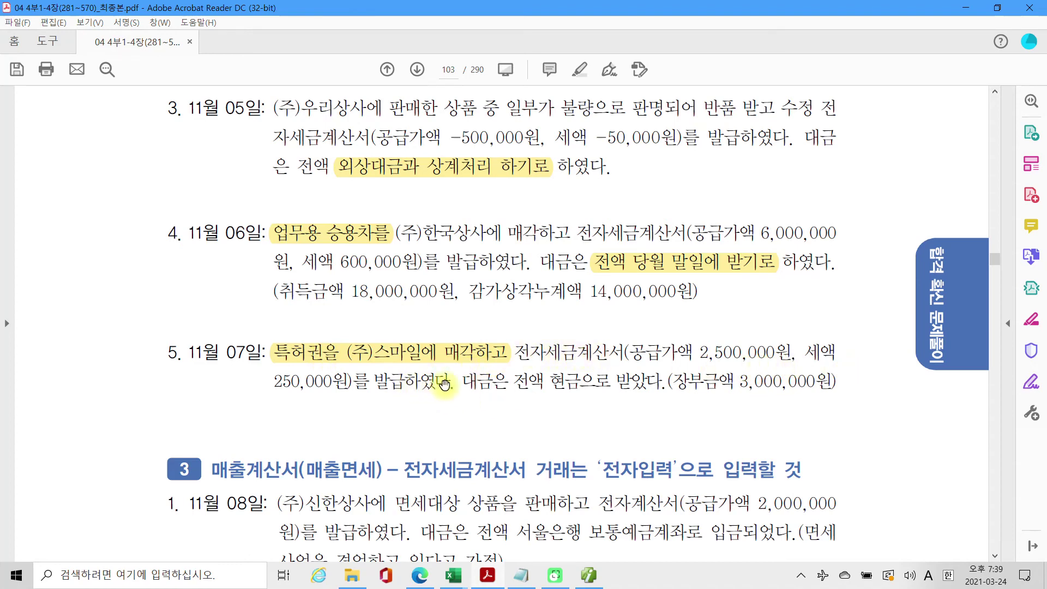
Step: Highlight "현금으로" and "장부금액 3,000,000원" in the November 7 problem
drag(545, 380, 611, 380)
right_click(567, 383)
click(624, 424)
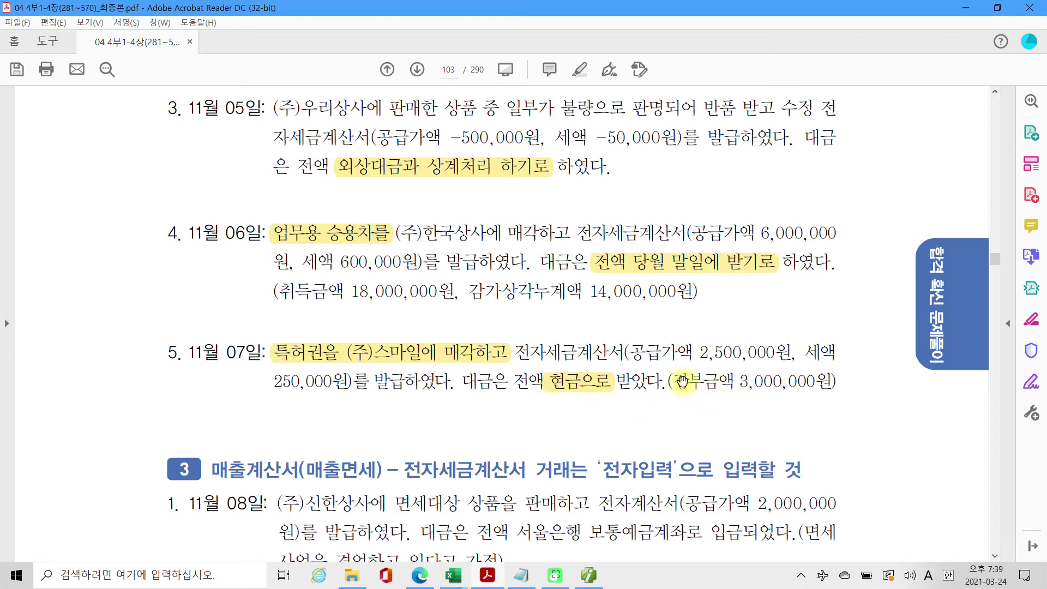
drag(674, 380, 832, 380)
right_click(805, 382)
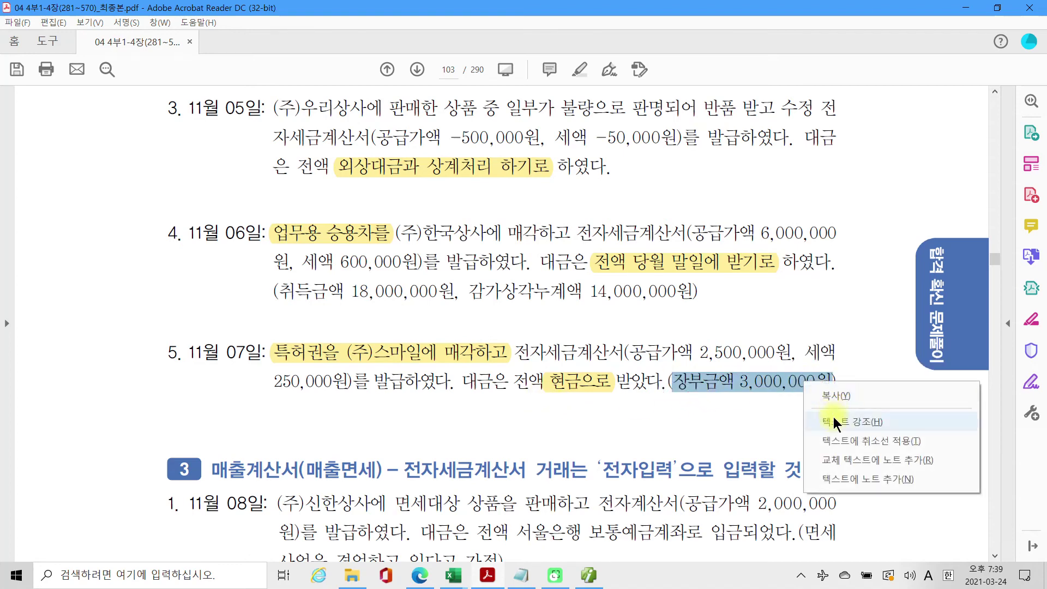
click(834, 423)
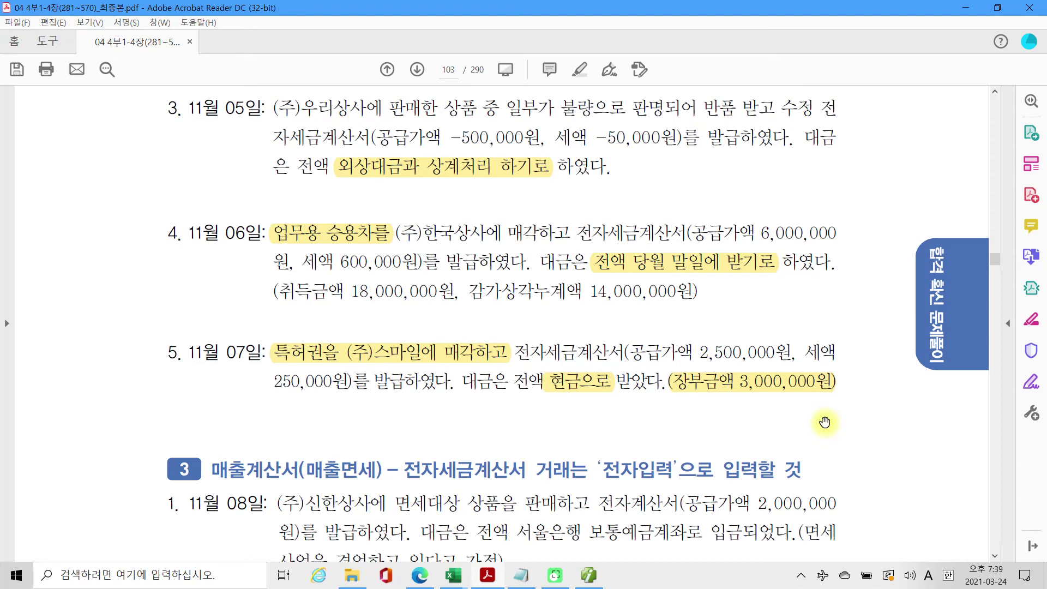
Step: Compare the November 6 car's 취득금액 and 감가상각누계액 with the 장부금액 given for the November 7 특허권 sale
drag(271, 254, 401, 252)
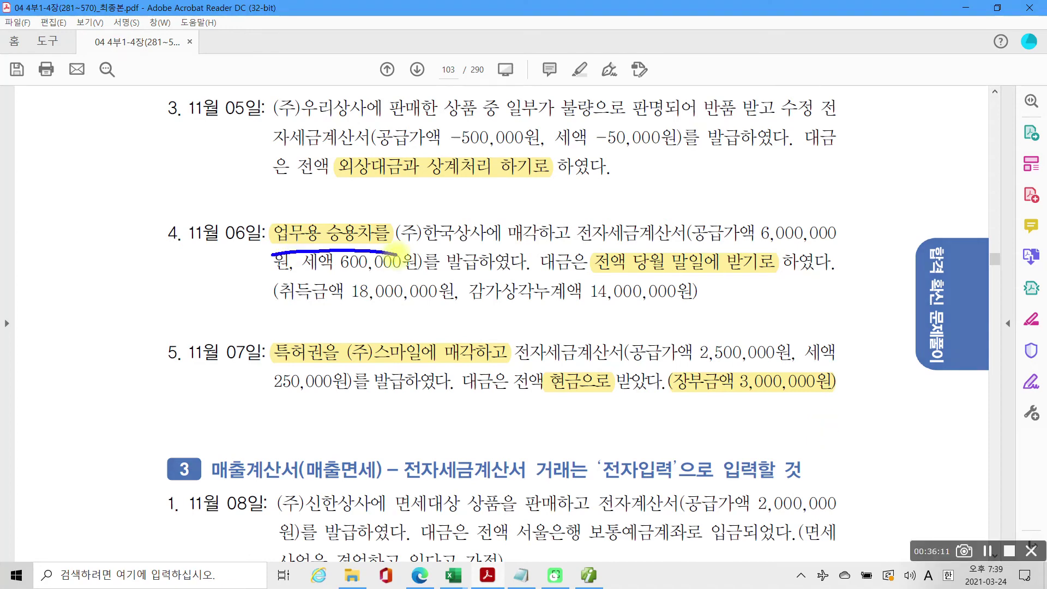
drag(293, 307, 437, 313)
drag(567, 312, 685, 309)
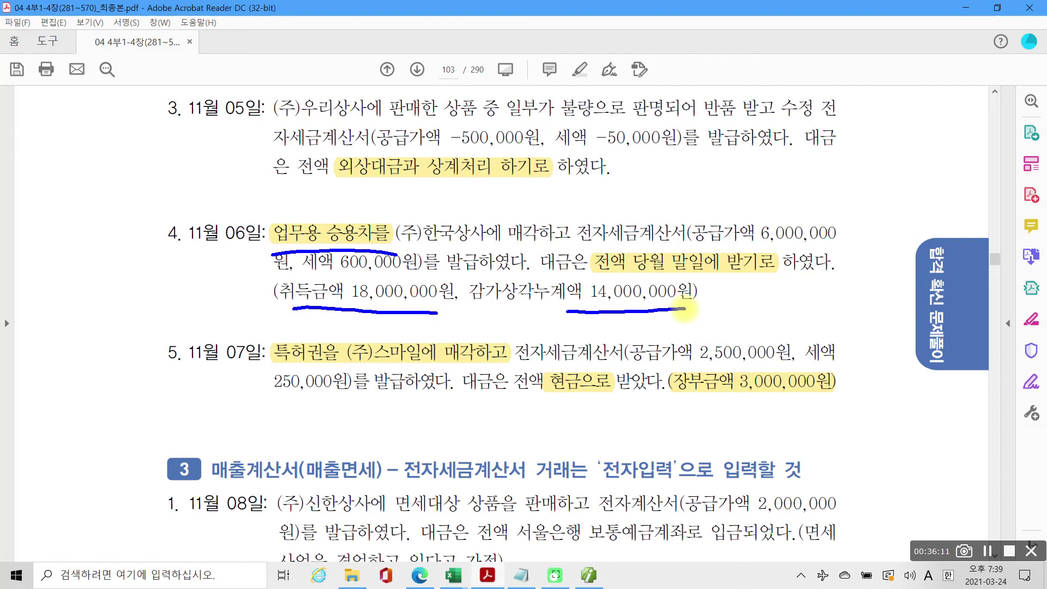
mouse_move(335, 361)
mouse_down()
mouse_move(334, 336)
mouse_move(303, 390)
mouse_up()
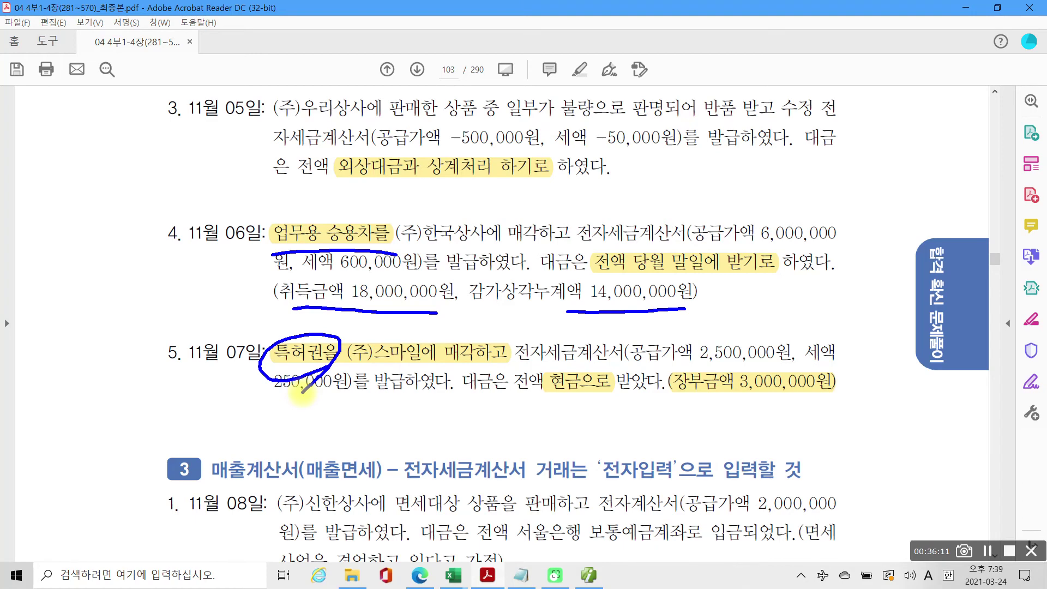
drag(674, 399, 821, 404)
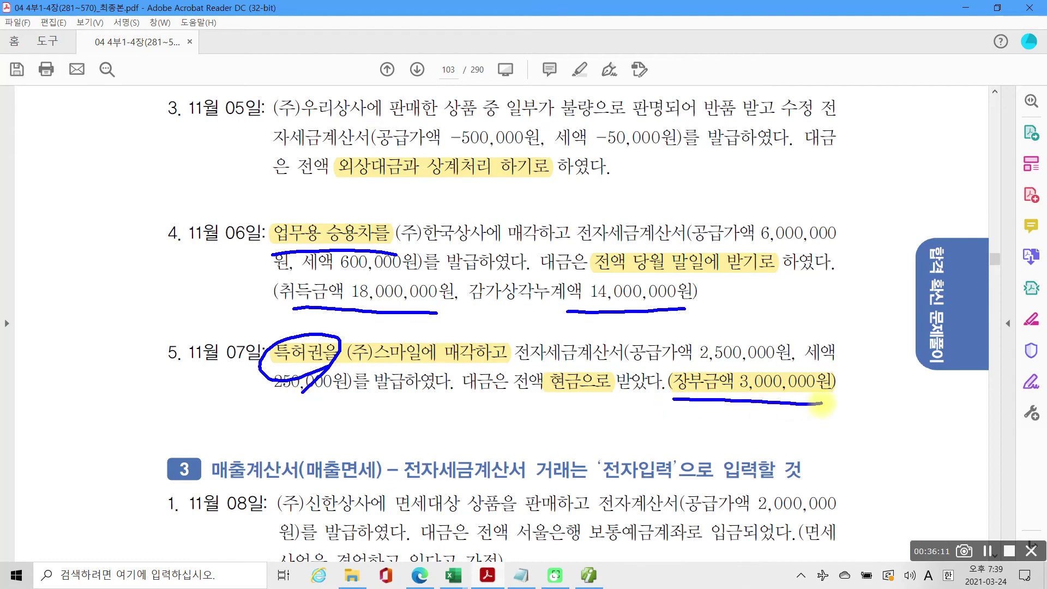
mouse_move(289, 258)
mouse_down()
mouse_move(381, 216)
mouse_move(397, 264)
mouse_up()
mouse_move(308, 315)
mouse_down()
mouse_move(275, 283)
mouse_move(407, 268)
mouse_move(404, 309)
mouse_up()
mouse_move(501, 314)
mouse_down()
mouse_move(466, 276)
mouse_move(632, 315)
mouse_move(512, 312)
mouse_up()
mouse_move(675, 406)
mouse_down()
mouse_move(821, 365)
mouse_move(803, 412)
mouse_up()
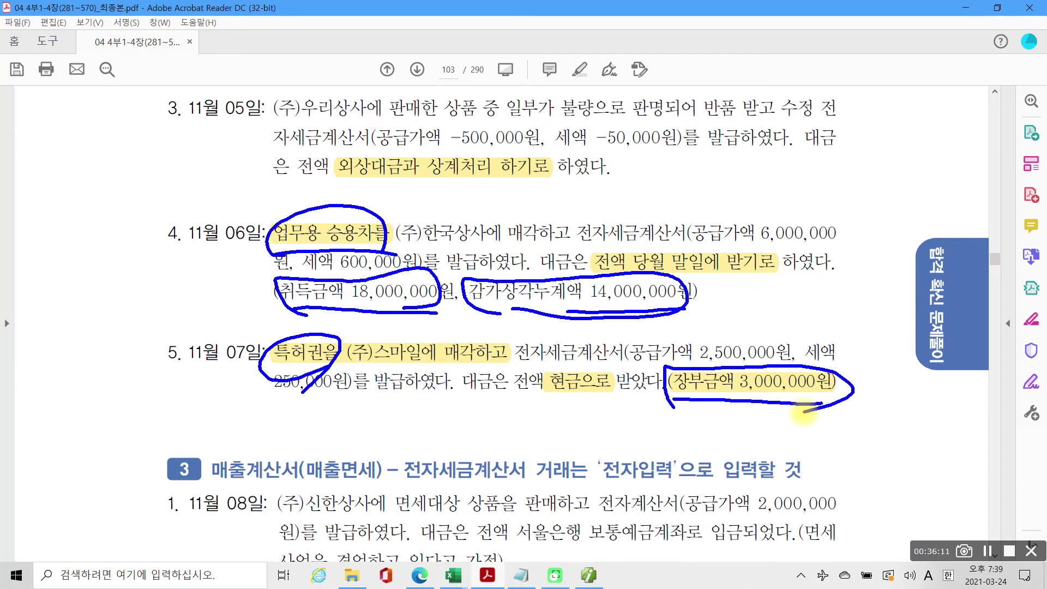
mouse_move(365, 313)
mouse_down()
mouse_move(431, 273)
mouse_move(393, 311)
mouse_up()
mouse_move(627, 311)
mouse_down()
mouse_move(626, 261)
mouse_move(621, 314)
mouse_up()
mouse_move(421, 299)
mouse_down()
mouse_move(542, 328)
mouse_move(528, 313)
mouse_up()
drag(676, 398, 832, 398)
drag(267, 373, 347, 366)
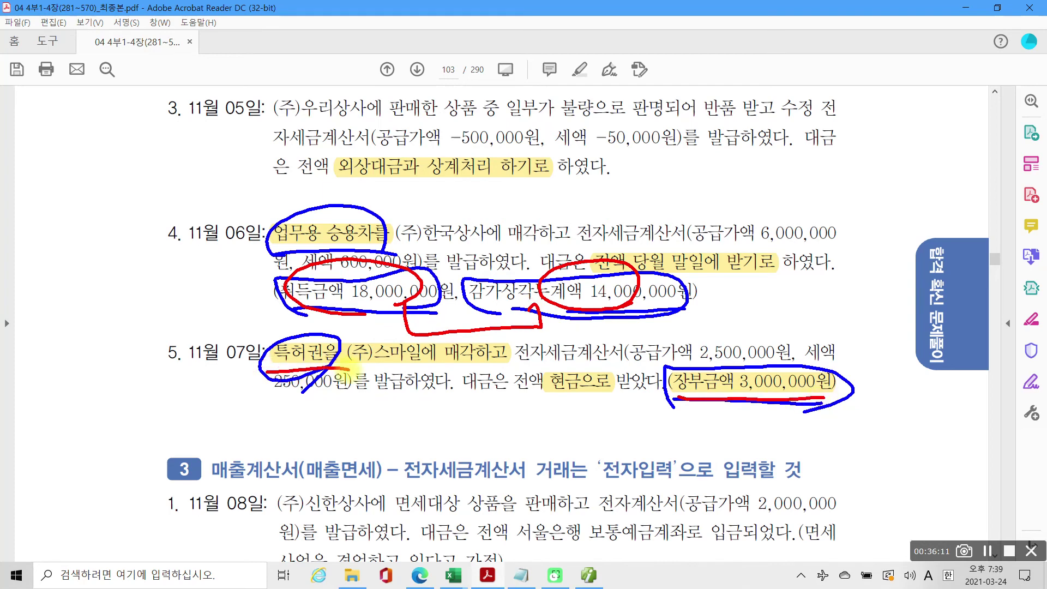
Step: Mark the November 6 car's 취득금액 and 감가상각누계액, and note "직접상각" beneath the November 7 patent's 장부금액 3,000,000원
drag(253, 271, 290, 266)
drag(556, 272, 566, 255)
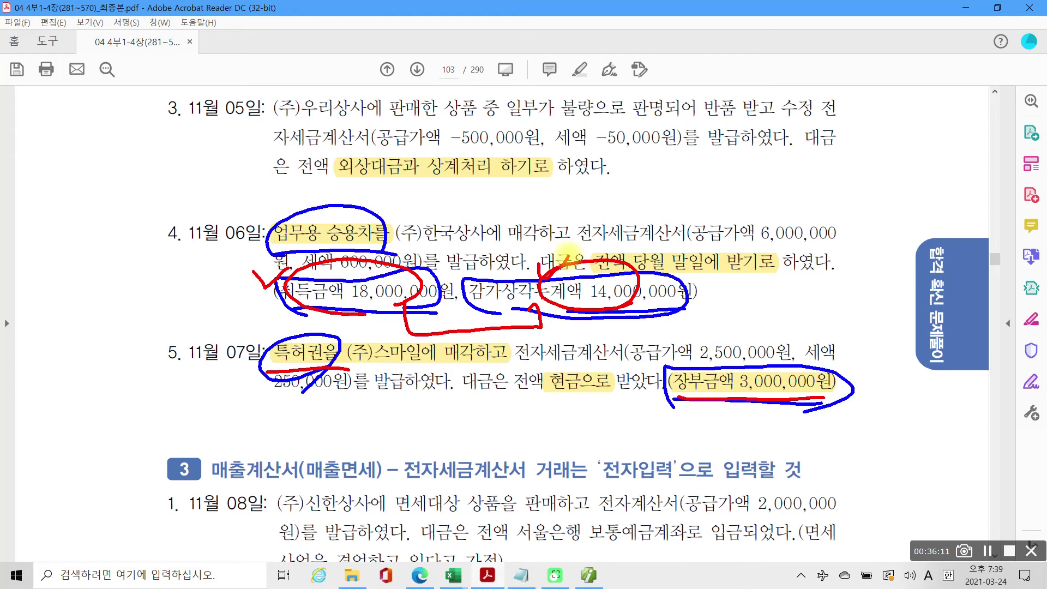
mouse_move(593, 406)
mouse_down()
mouse_move(582, 436)
mouse_move(608, 431)
mouse_move(627, 452)
mouse_move(681, 436)
mouse_move(684, 471)
mouse_move(698, 430)
mouse_move(747, 453)
mouse_move(820, 424)
mouse_up()
drag(777, 458, 805, 482)
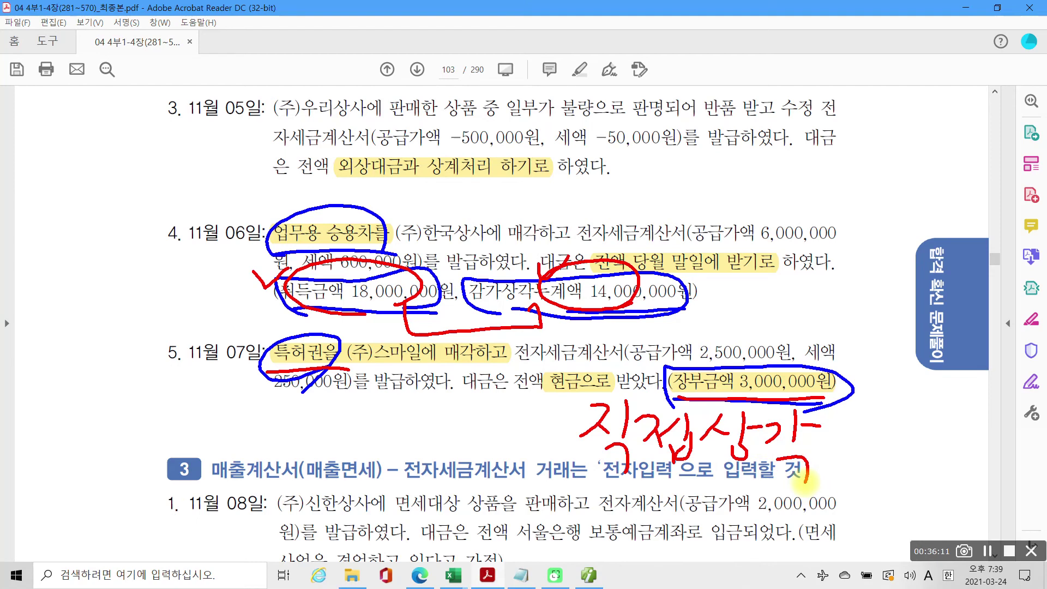
drag(485, 314, 689, 317)
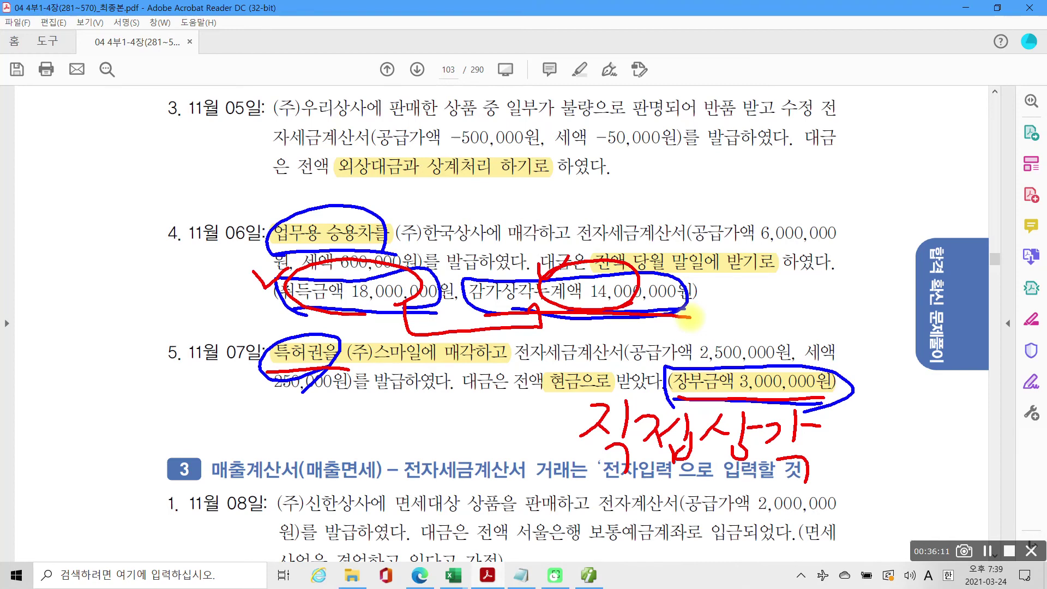
drag(852, 366, 867, 363)
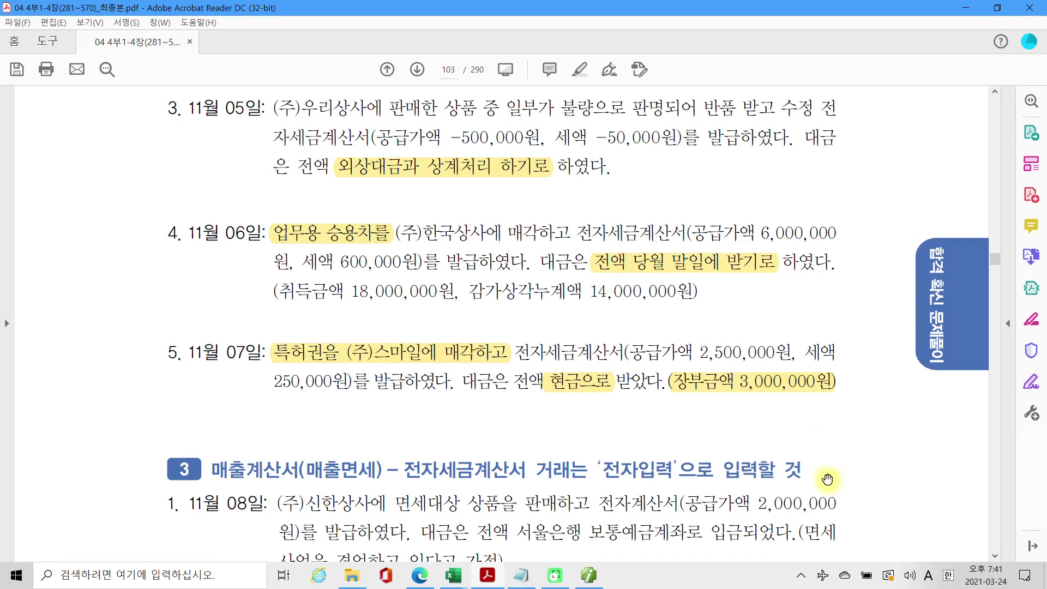
Step: Switch to the accounting program's 매입매출전표입력 and start a sales voucher dated November 7 with type 11 과세
click(598, 580)
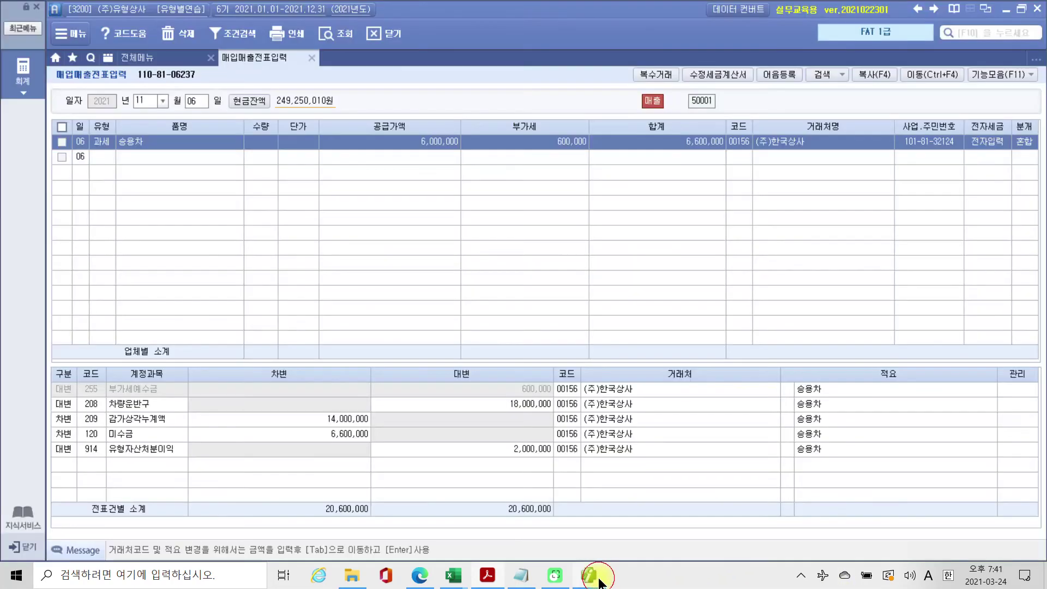
click(202, 101)
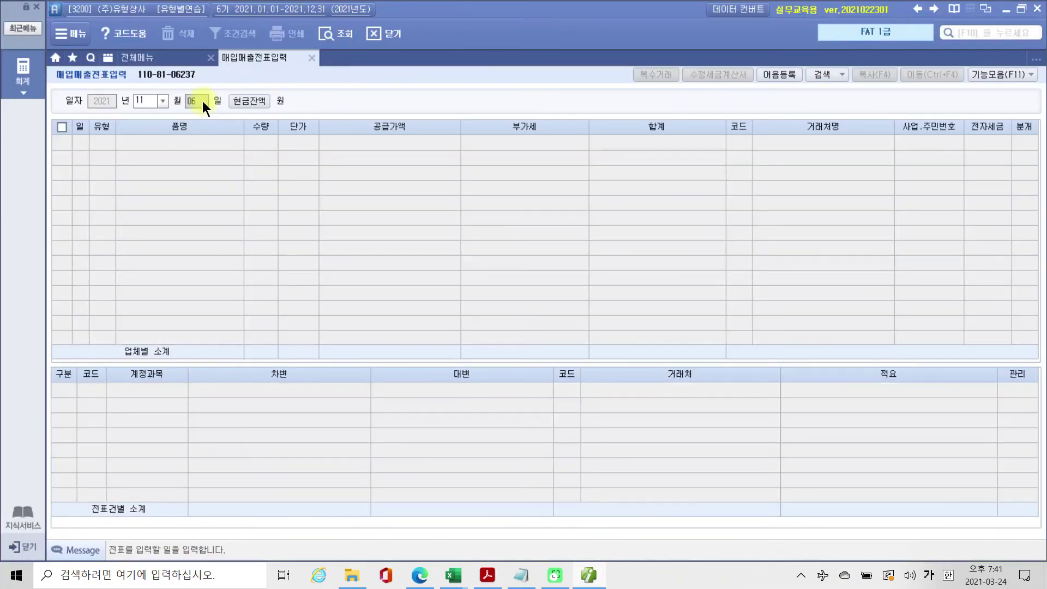
key(Return)
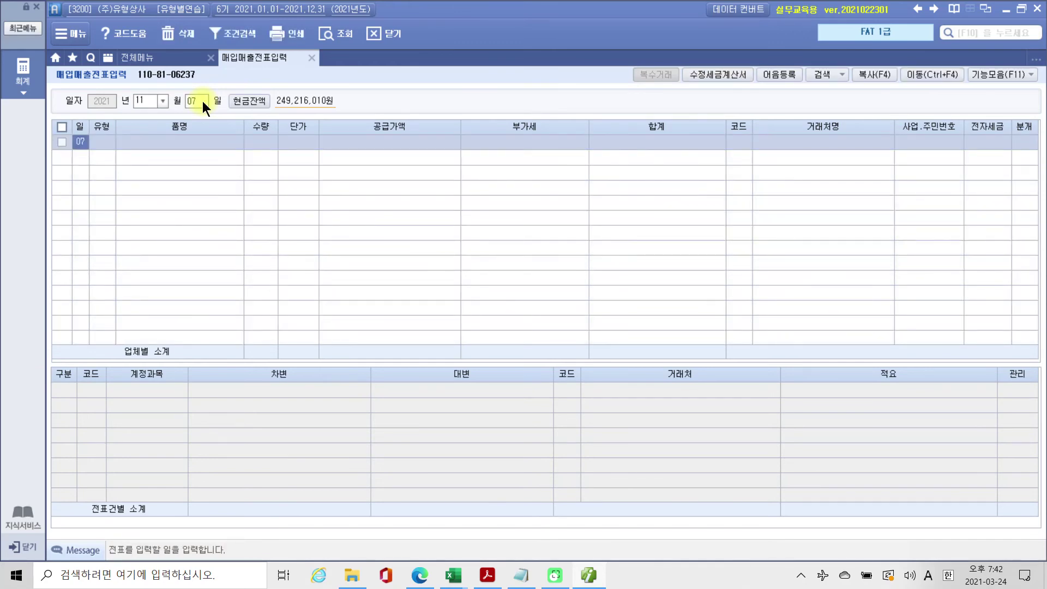
key(Return)
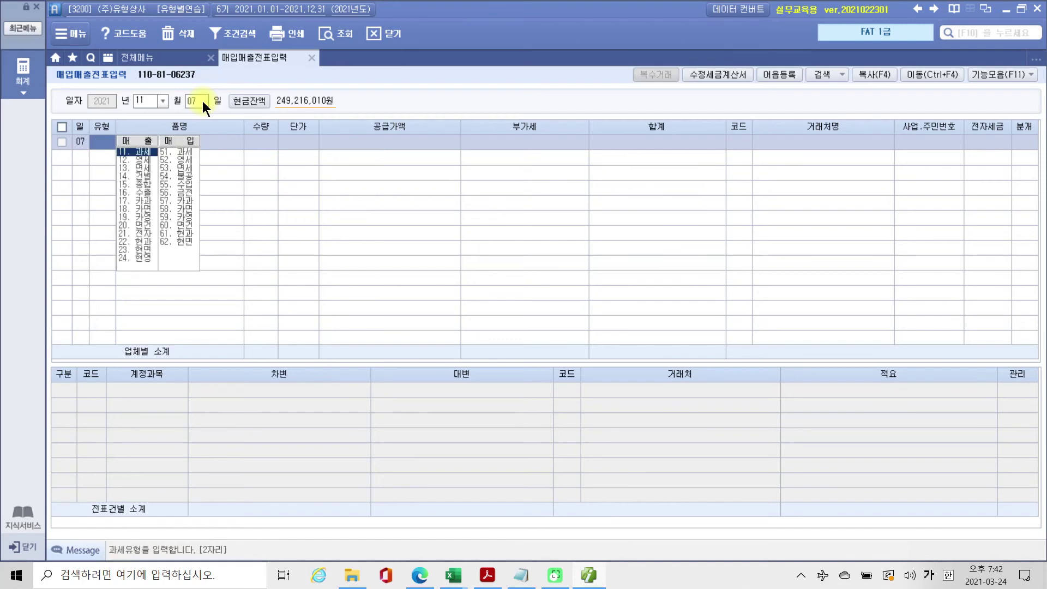
text(11)
key(Return)
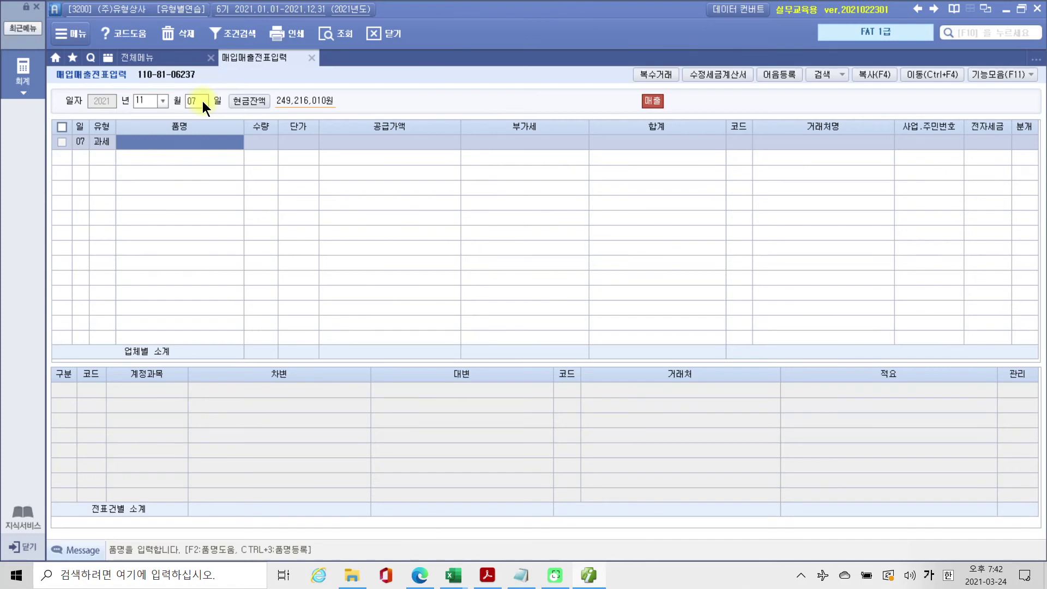
Step: Enter 특허권 as the 품명 with a 공급가액 of 2,500,000, leaving quantity and unit price blank
text(특허)
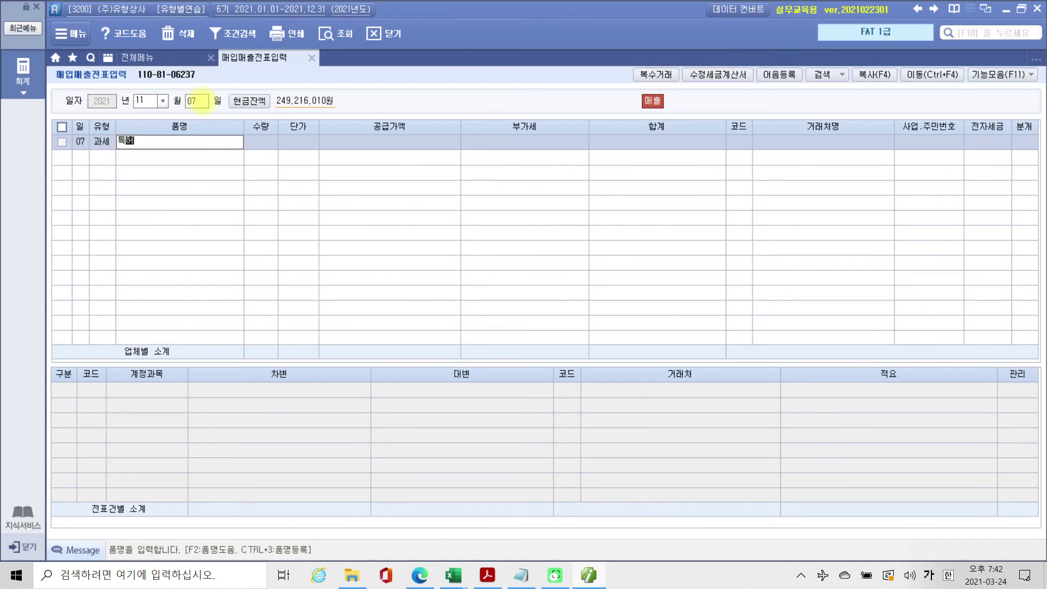
text(궈ㄴ)
key(Return)
key(Return)
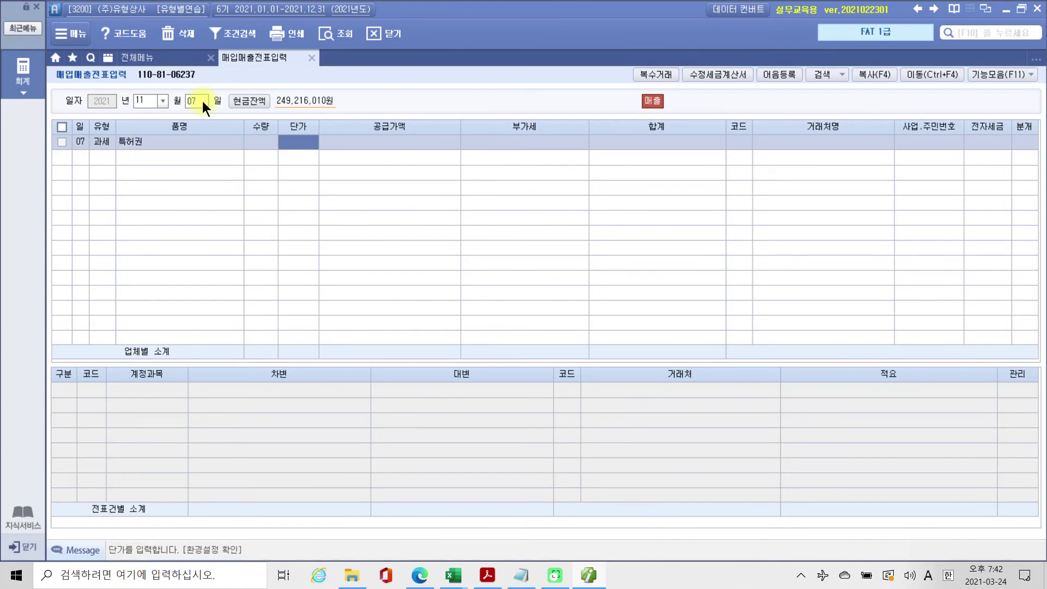
key(Return)
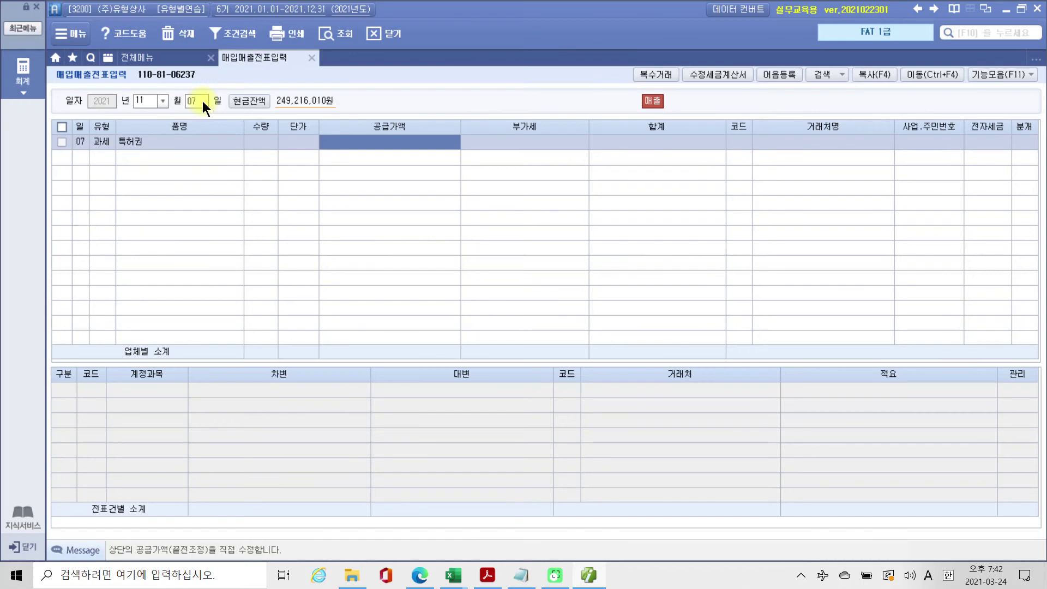
text(2500000)
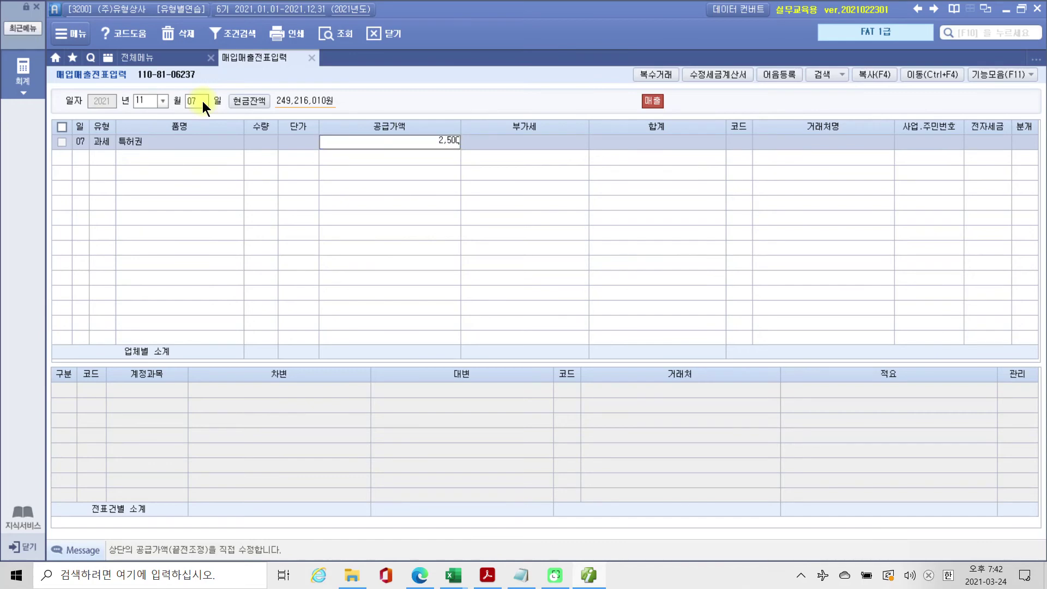
key(Return)
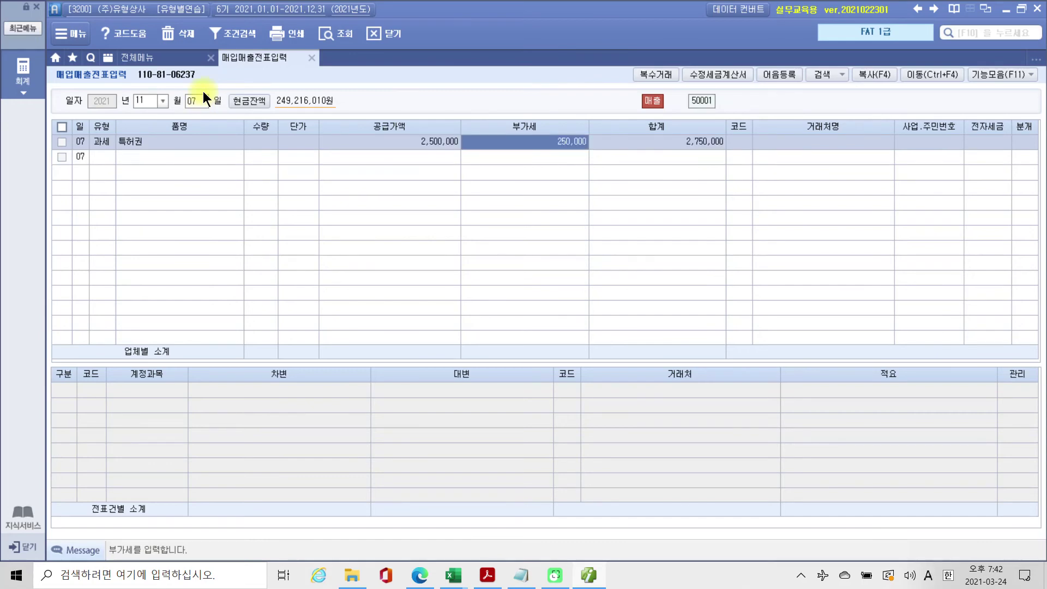
key(Return)
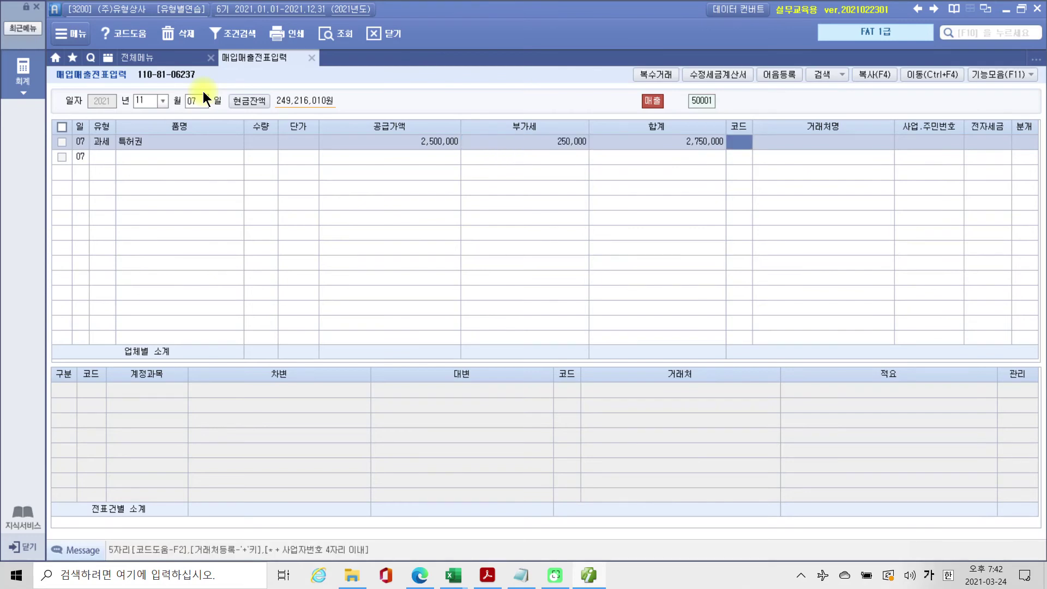
Step: Complete the voucher line with (주)스마일 as the 거래처, 전자입력 for 전자세금 and 혼합 for 분개
text(스마)
key(Return)
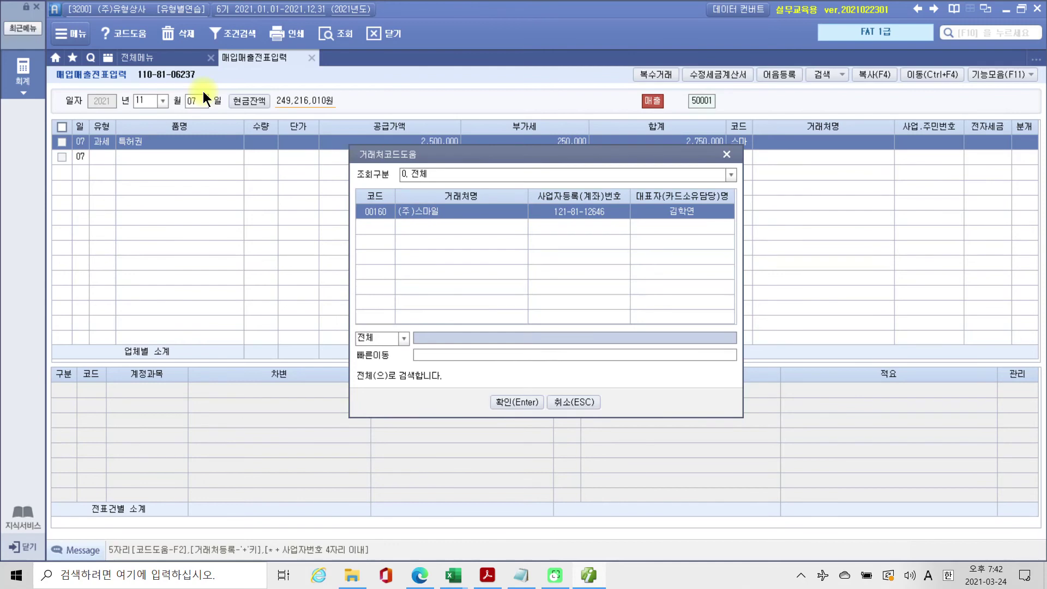
key(Return)
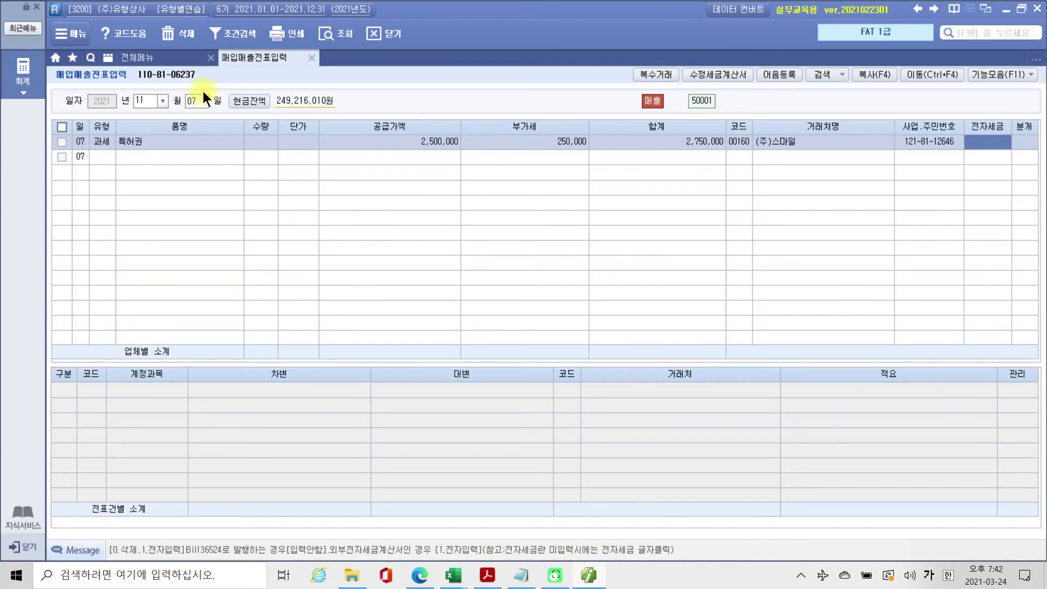
text(1)
key(Return)
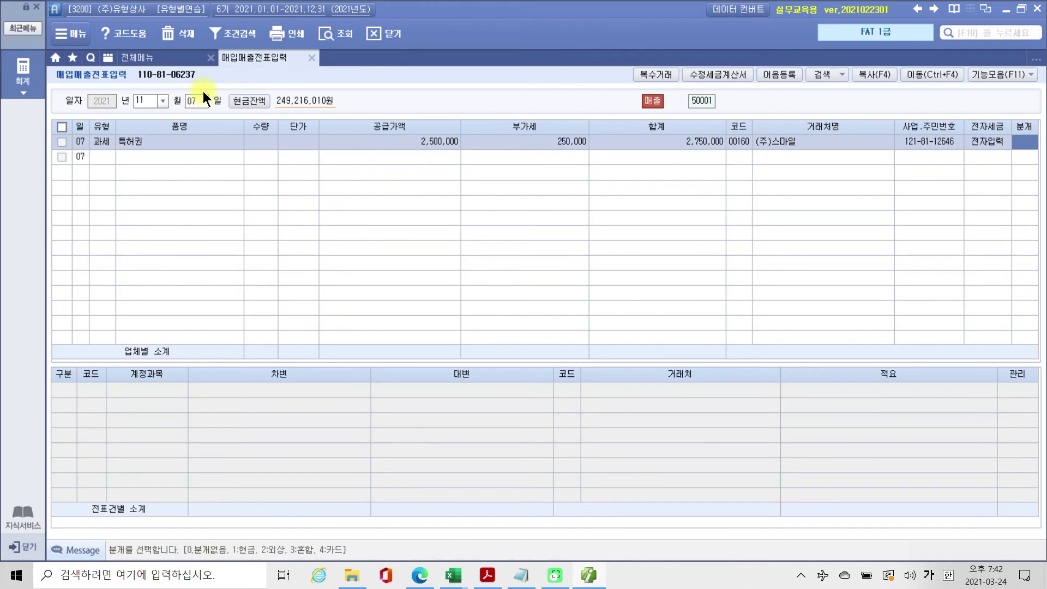
text(3)
key(Return)
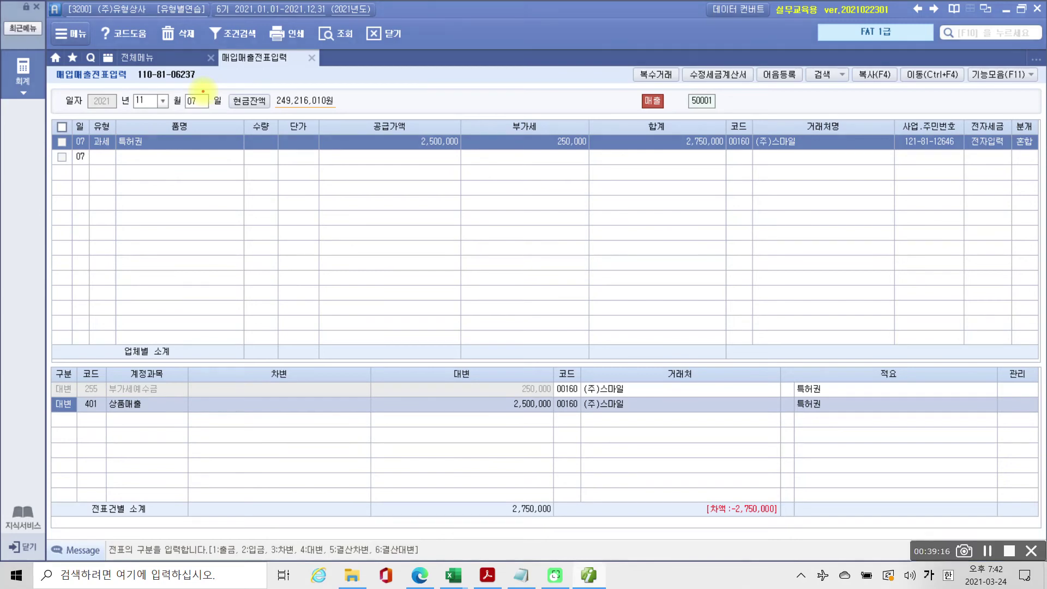
Step: Compare the voucher's 부가세 with the 부가세예수금 line, and its 품명 with the 상품매출 account in the journal
mouse_move(556, 397)
mouse_down()
mouse_move(554, 386)
mouse_move(549, 406)
mouse_up()
mouse_move(593, 161)
mouse_down()
mouse_move(532, 131)
mouse_move(574, 159)
mouse_move(544, 240)
mouse_move(527, 366)
mouse_move(525, 357)
mouse_up()
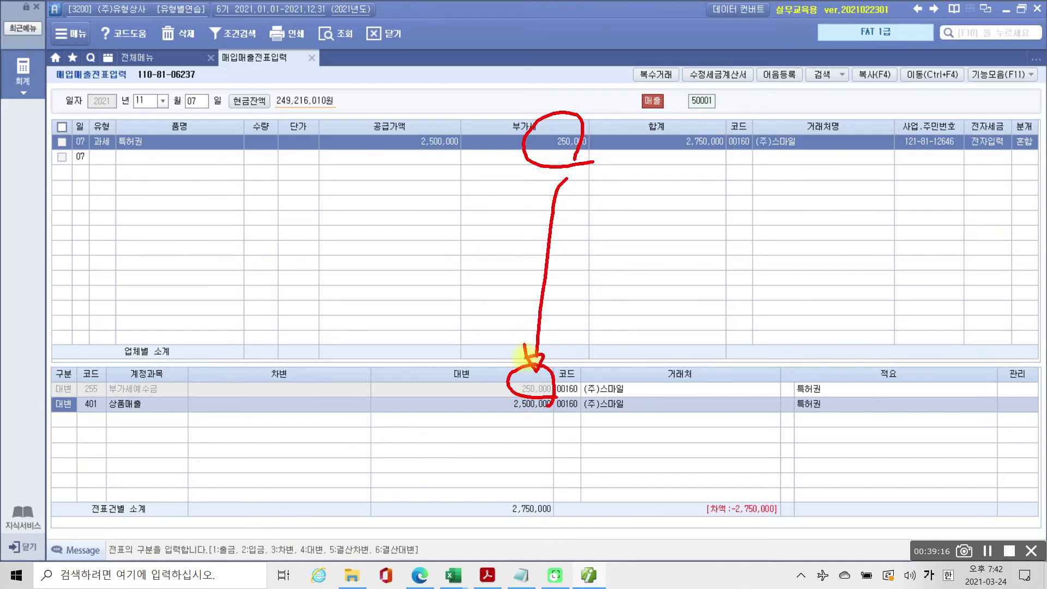
mouse_move(79, 423)
mouse_down()
mouse_move(71, 416)
mouse_move(104, 434)
mouse_up()
mouse_move(149, 164)
mouse_down()
mouse_move(111, 154)
mouse_move(151, 159)
mouse_up()
mouse_move(157, 178)
mouse_down()
mouse_move(101, 382)
mouse_move(83, 401)
mouse_move(117, 375)
mouse_up()
key(Escape)
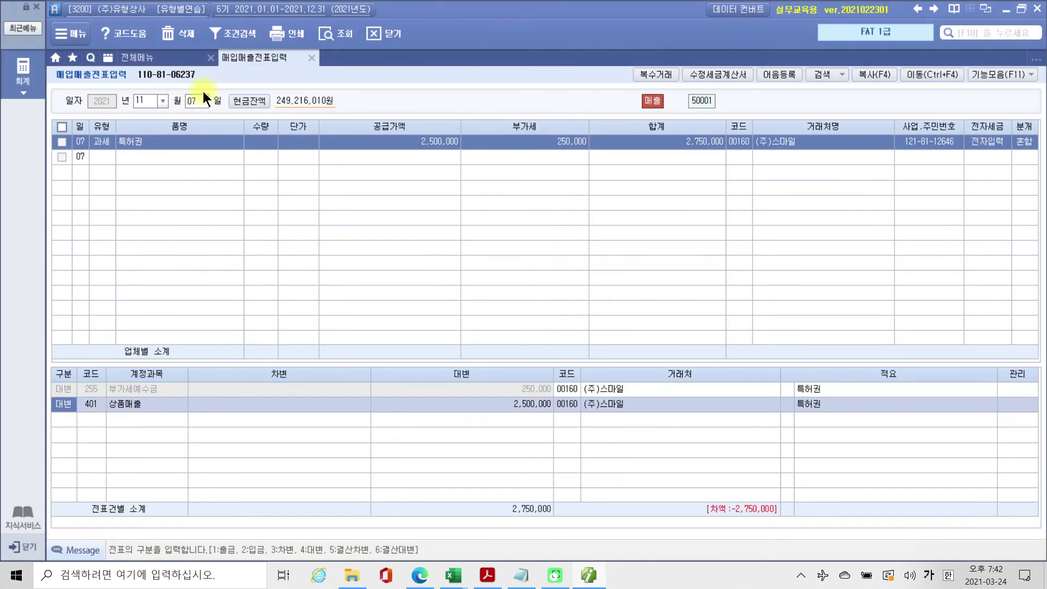
Step: Replace the 상품매출 credit account with 특허권 and set its amount to the 장부금액 of 3,000,000
key(Return)
text(특허)
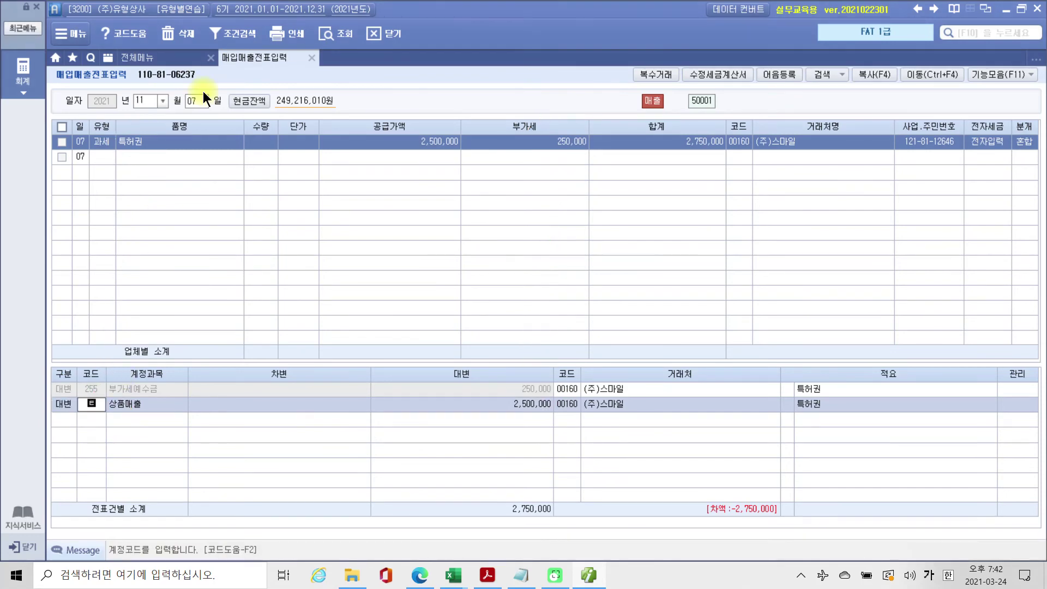
key(Return)
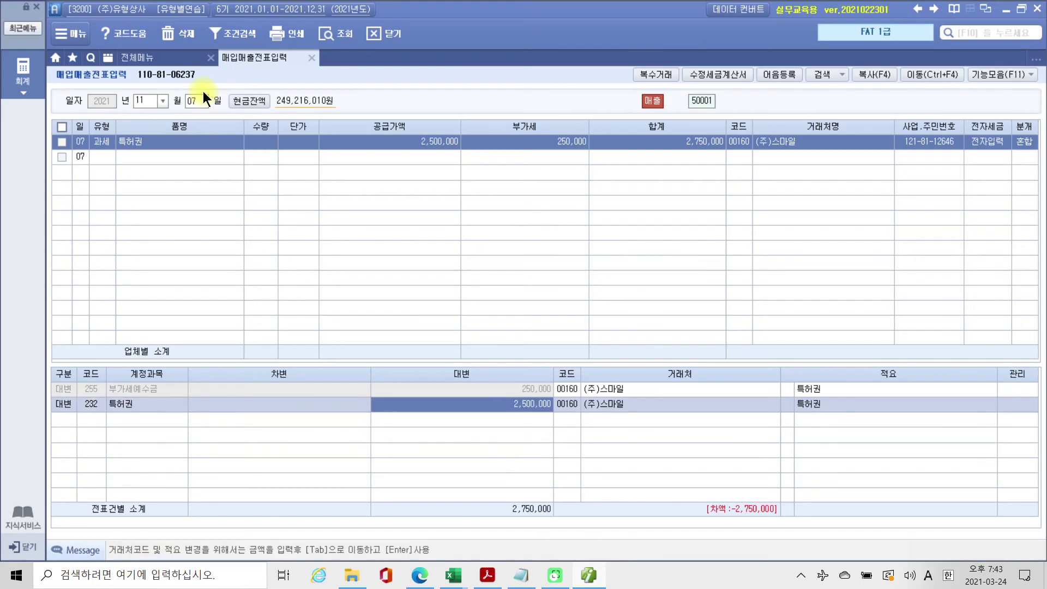
mouse_move(501, 401)
mouse_down()
mouse_move(552, 410)
mouse_move(494, 402)
mouse_up()
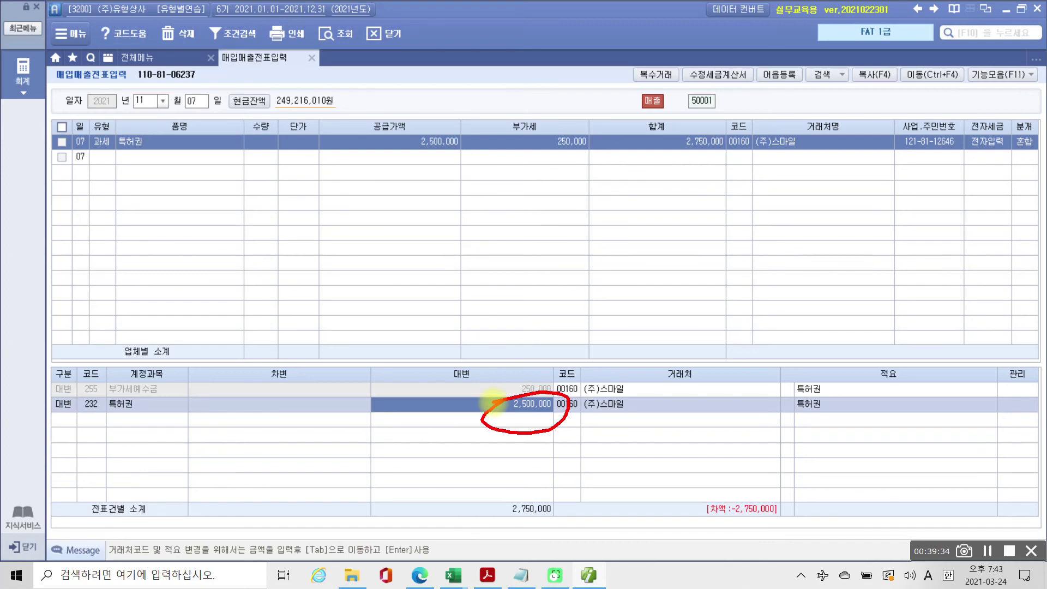
key(Escape)
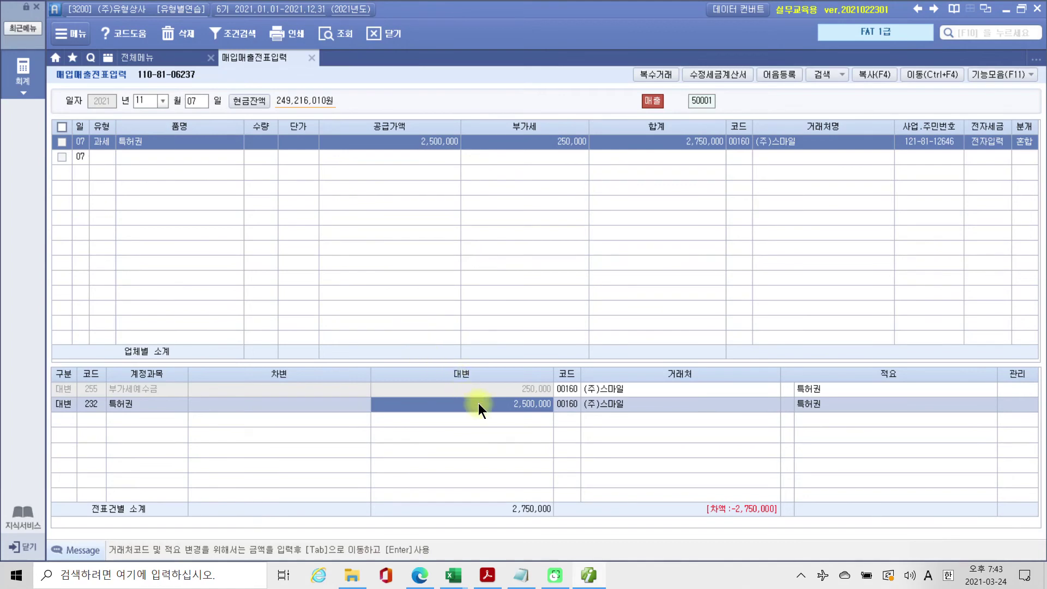
text(3000000)
key(Return)
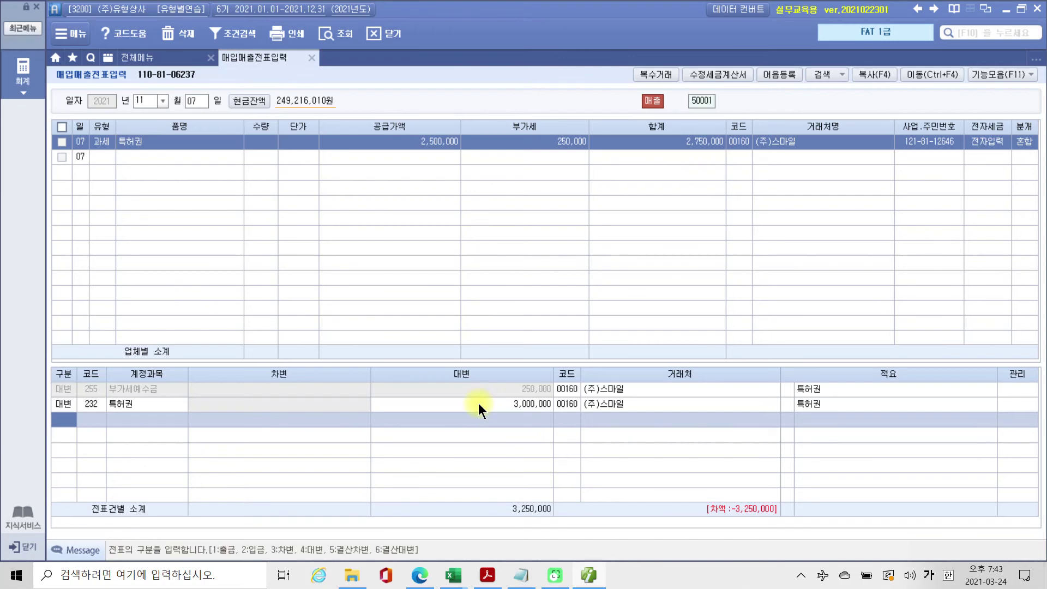
Step: Add a 차변 line for account 101 현금 with the voucher's total of 2,750,000
mouse_move(713, 194)
mouse_down()
mouse_move(729, 169)
mouse_move(717, 191)
mouse_move(616, 202)
mouse_move(120, 417)
mouse_move(115, 407)
mouse_up()
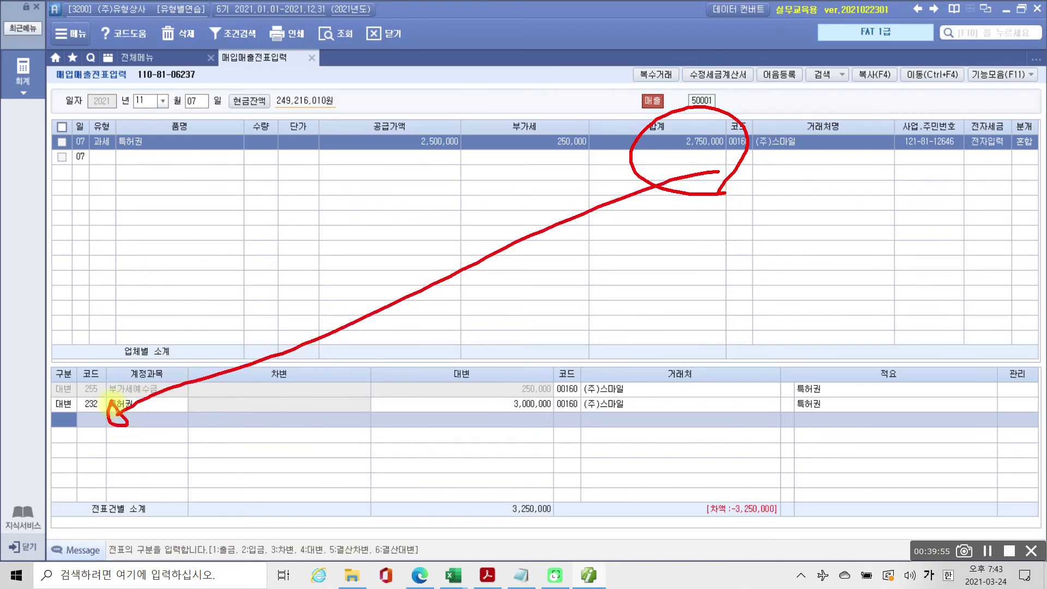
key(Escape)
key(3)
key(Return)
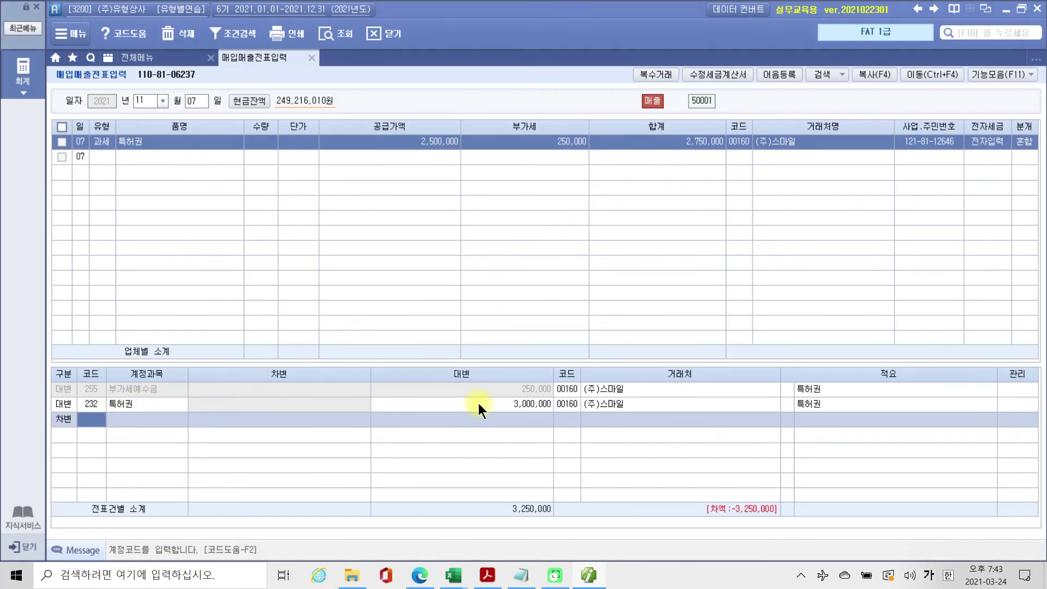
text(101)
key(Return)
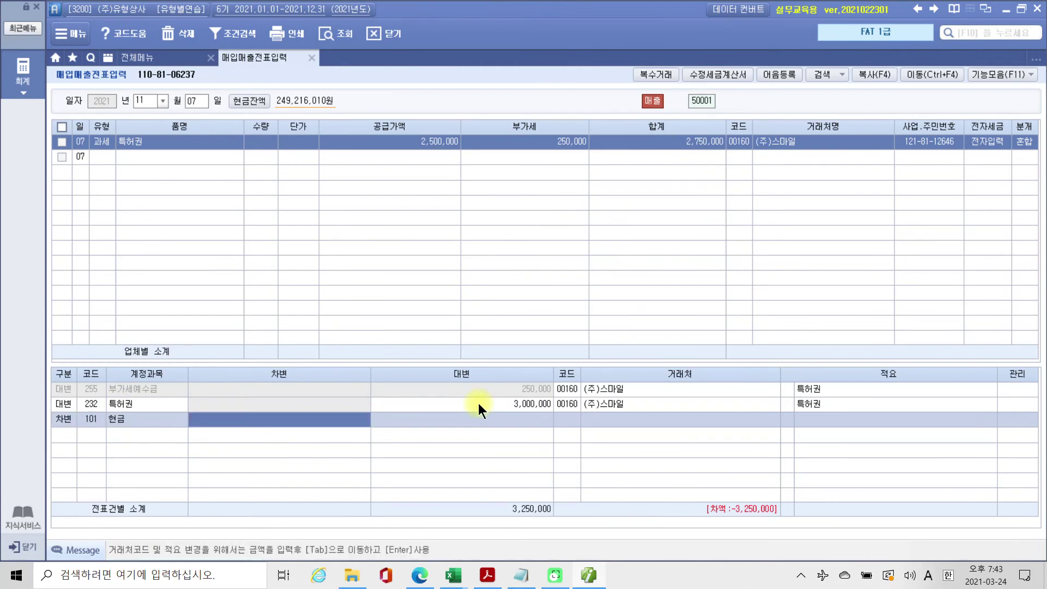
text(2,750,000)
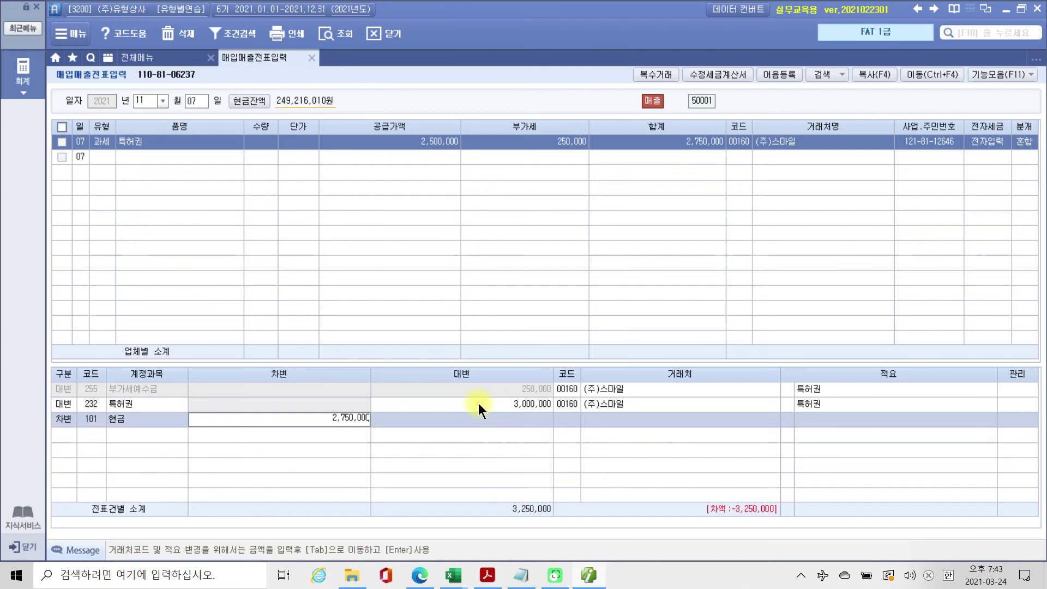
key(Return)
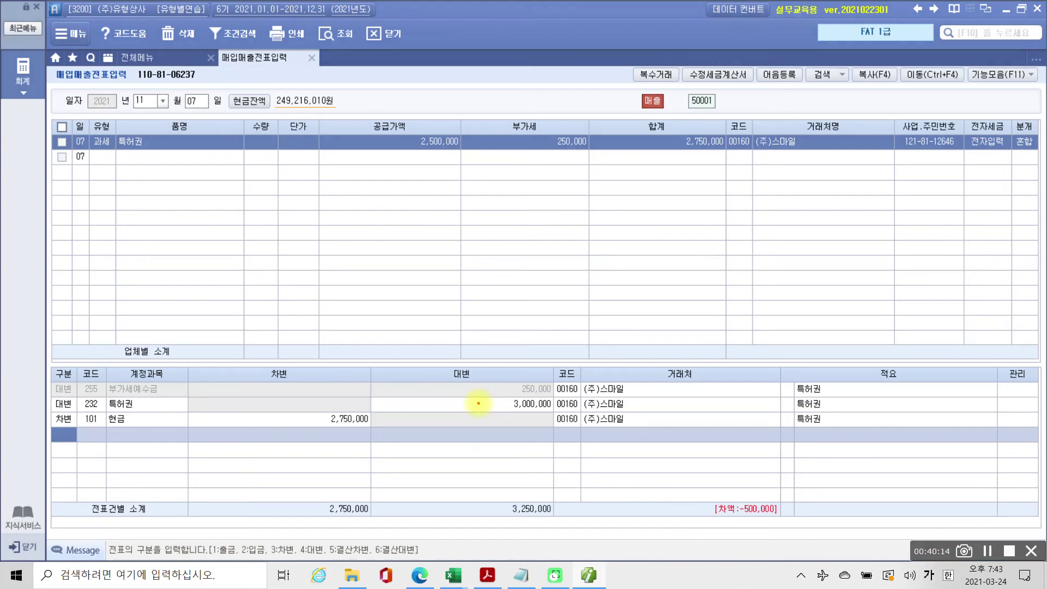
Step: Trace the 합계 to the cash debit and compare the 공급가액 with the patent's book value to account for the 차액
mouse_move(667, 122)
mouse_down()
mouse_move(725, 159)
mouse_move(264, 413)
mouse_up()
drag(62, 430, 371, 444)
mouse_move(806, 523)
mouse_down()
mouse_move(780, 535)
mouse_move(764, 486)
mouse_move(768, 546)
mouse_up()
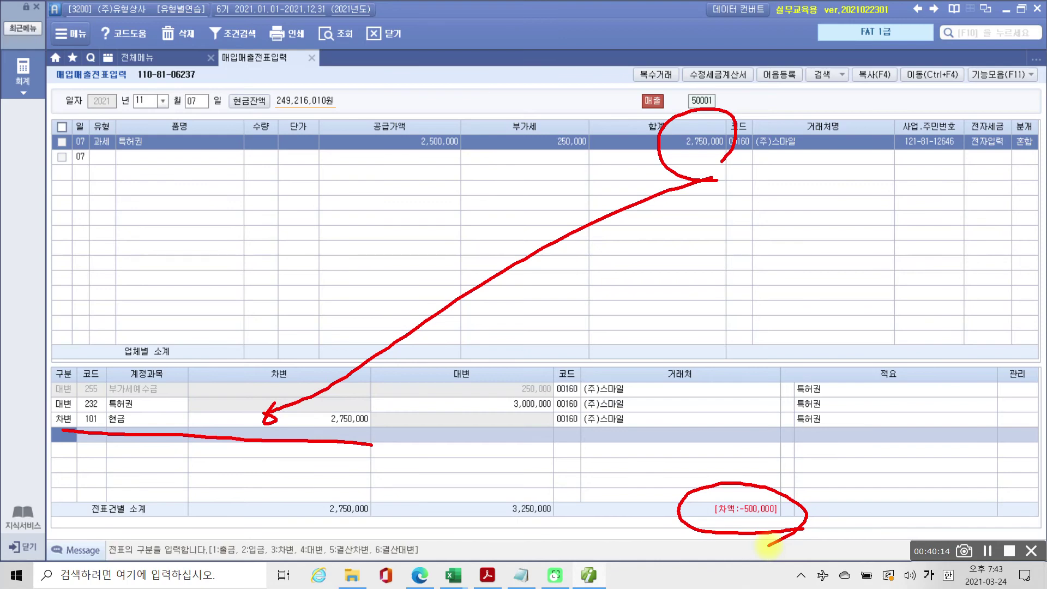
mouse_move(455, 232)
mouse_down()
mouse_move(478, 250)
mouse_move(470, 286)
mouse_up()
mouse_move(525, 209)
mouse_down()
mouse_move(509, 236)
mouse_move(513, 253)
mouse_up()
mouse_move(532, 210)
mouse_down()
mouse_move(541, 256)
mouse_move(588, 221)
mouse_move(608, 223)
mouse_move(626, 248)
mouse_up()
mouse_move(453, 169)
mouse_down()
mouse_move(401, 95)
mouse_move(445, 170)
mouse_move(498, 194)
mouse_move(532, 164)
mouse_move(562, 157)
mouse_move(469, 299)
mouse_move(457, 273)
mouse_move(485, 203)
mouse_move(421, 221)
mouse_up()
drag(703, 505, 793, 552)
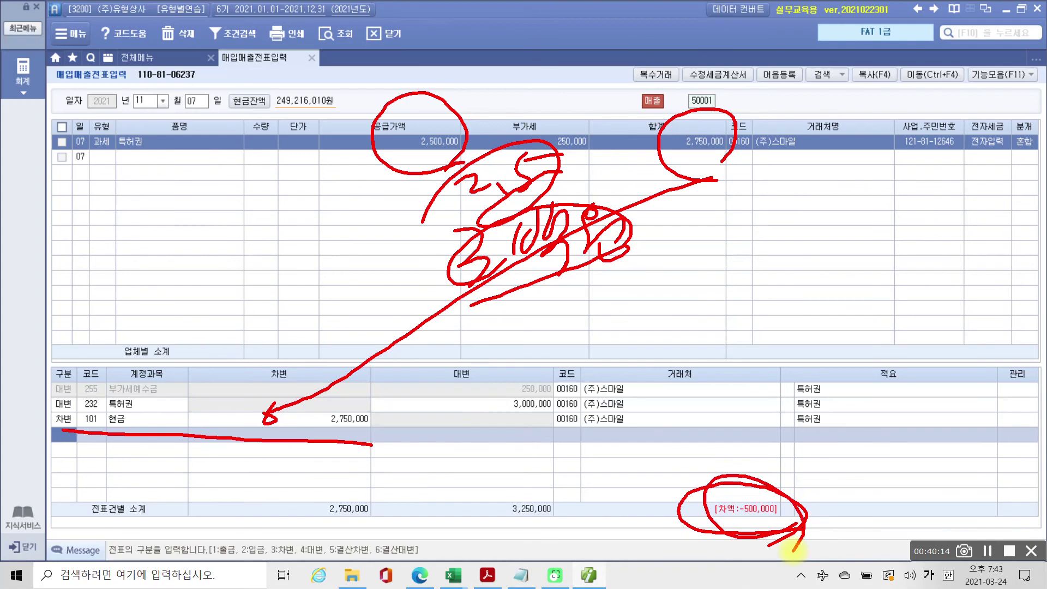
key(Escape)
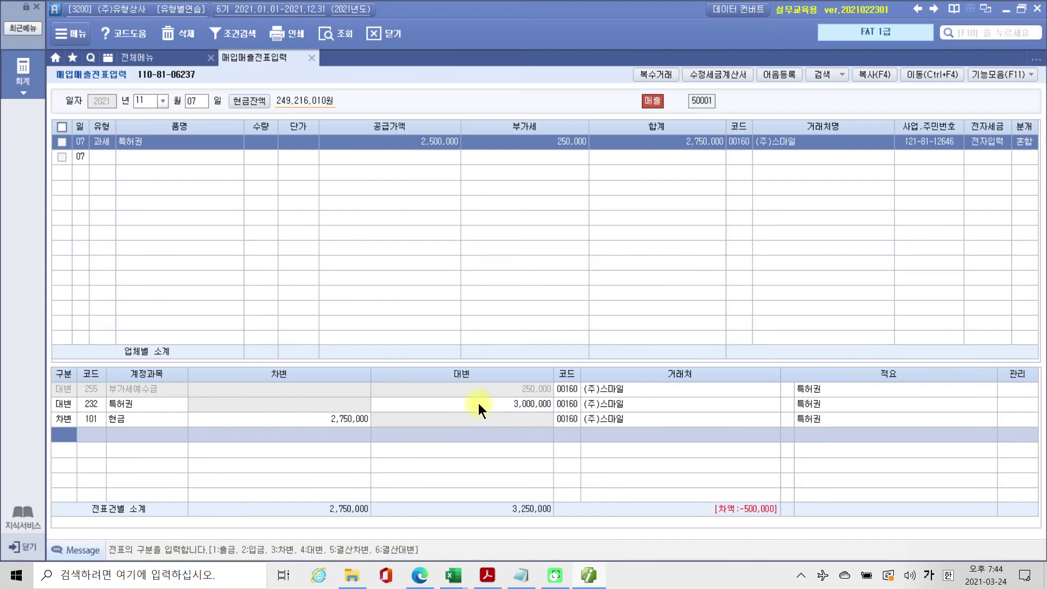
Step: Add a 차변 line for account 952 무형자산처분손실 with the amount 500,000
text(3)
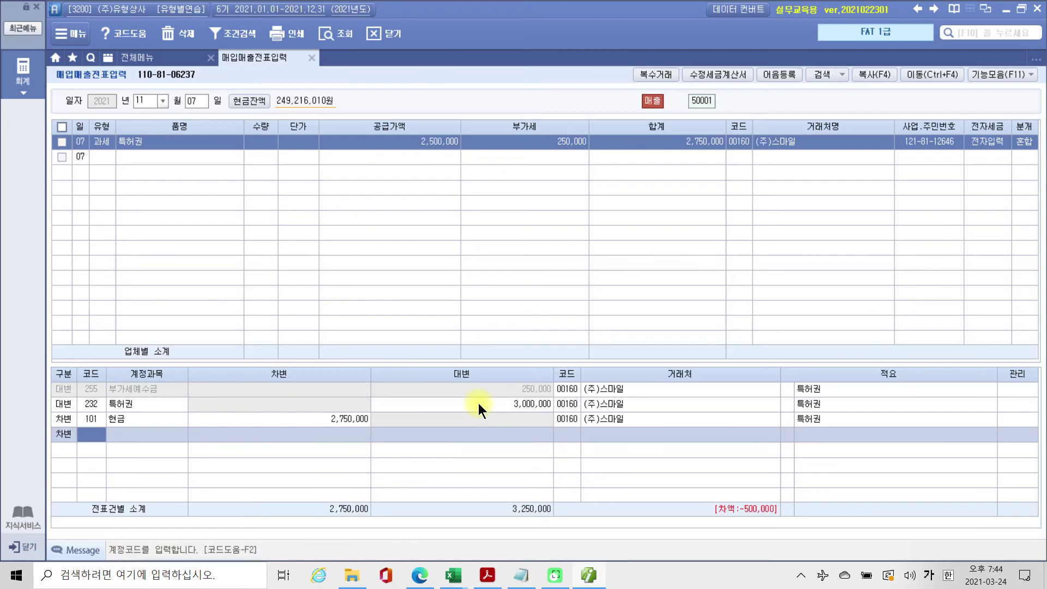
text(무형)
key(Return)
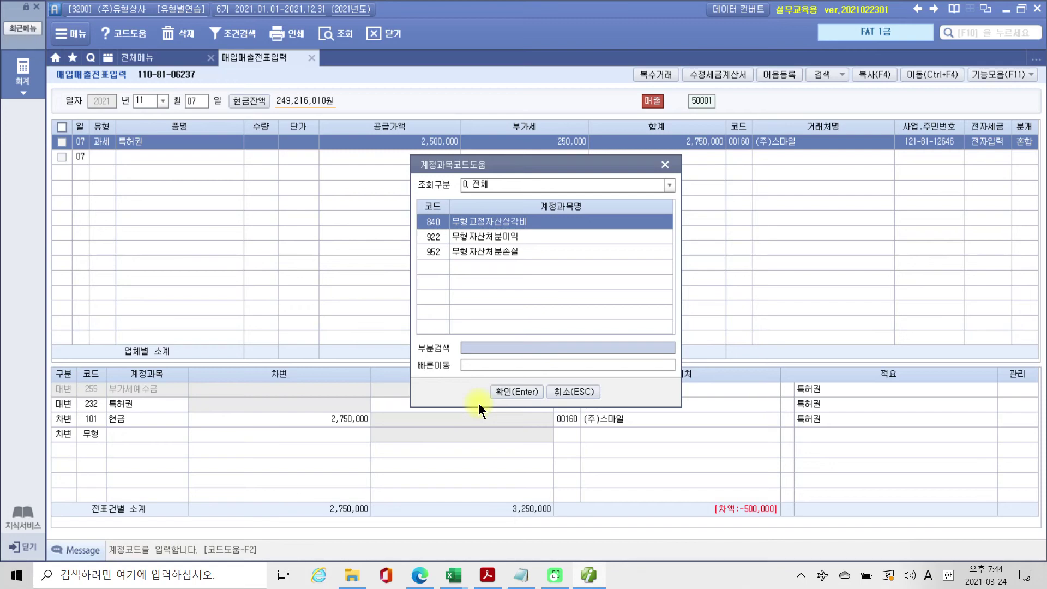
key(Down)
key(Down)
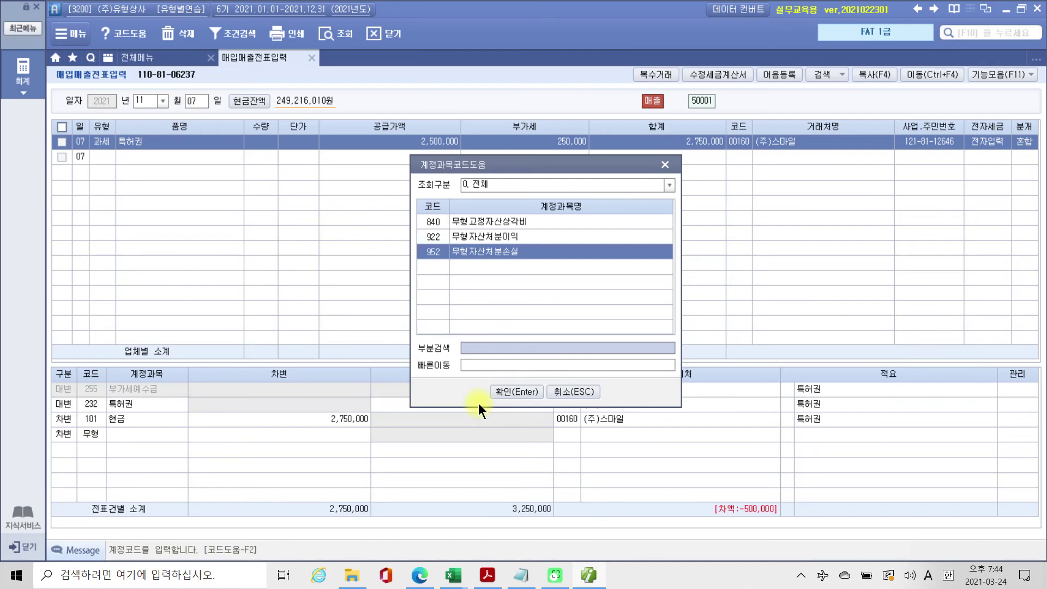
key(Return)
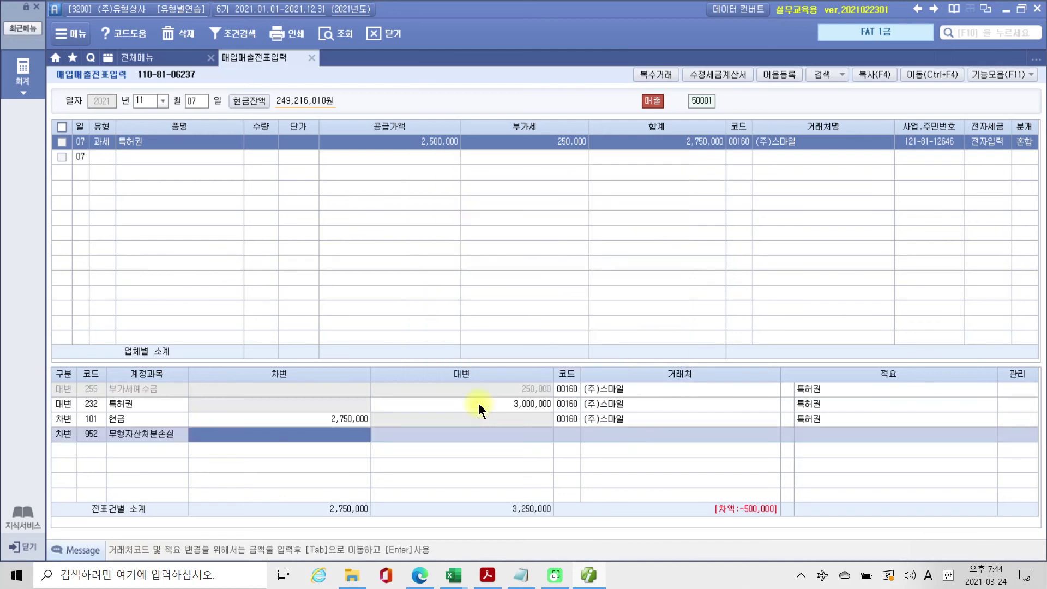
text(500,000)
key(Return)
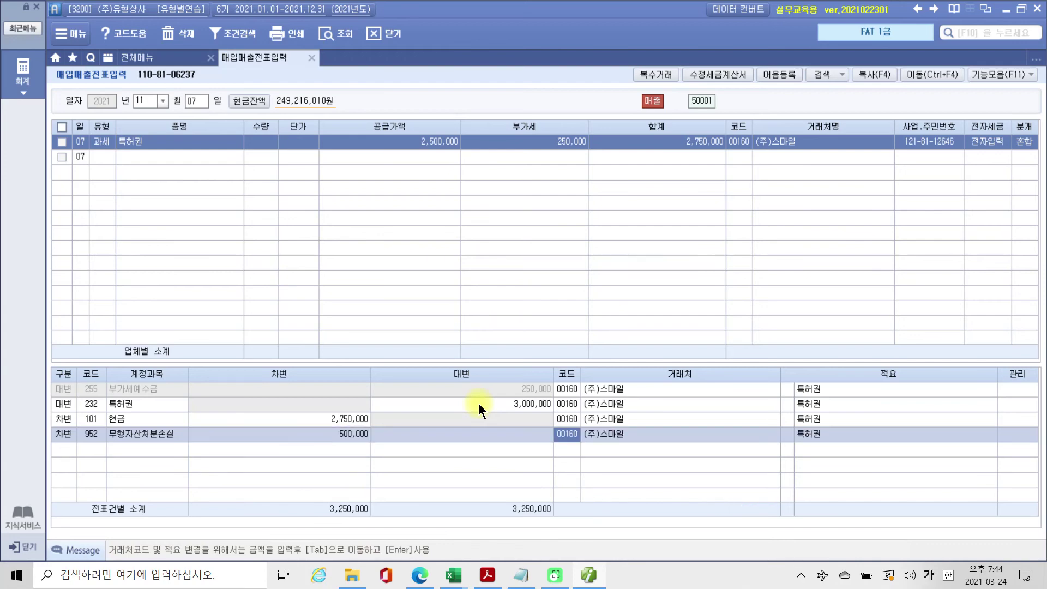
Step: Compare the journal's 차변 and 대변 totals and check the 거래처 assigned to each line
key(ctrl+2)
mouse_move(617, 464)
mouse_down()
mouse_move(589, 465)
mouse_move(603, 457)
mouse_up()
mouse_move(338, 487)
mouse_down()
mouse_move(310, 539)
mouse_move(334, 486)
mouse_up()
mouse_move(523, 480)
mouse_down()
mouse_move(561, 547)
mouse_move(502, 479)
mouse_move(531, 481)
mouse_up()
mouse_move(423, 505)
mouse_down()
mouse_move(452, 505)
mouse_move(447, 526)
mouse_up()
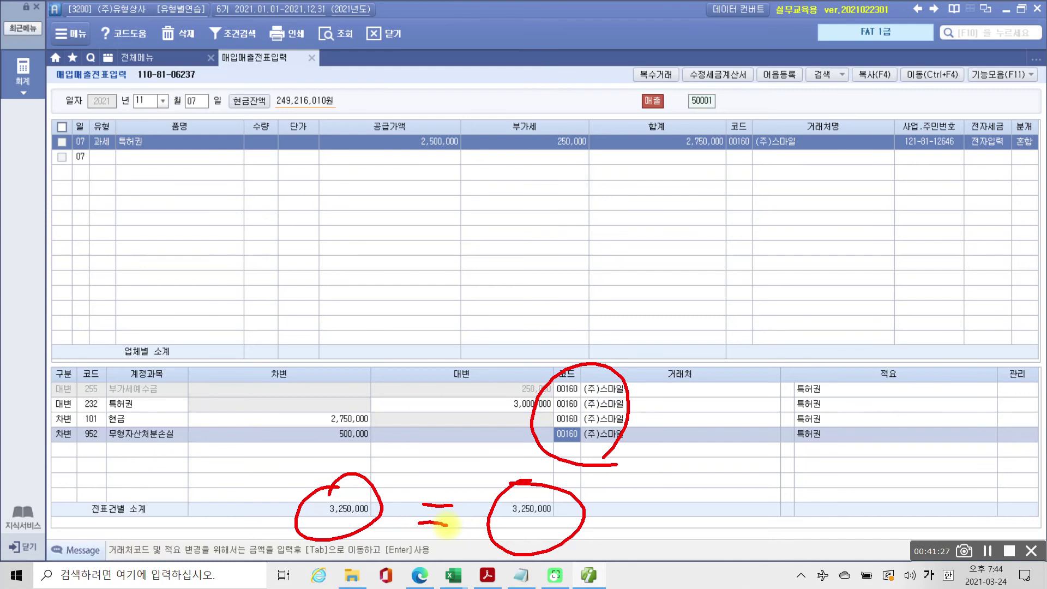
key(Escape)
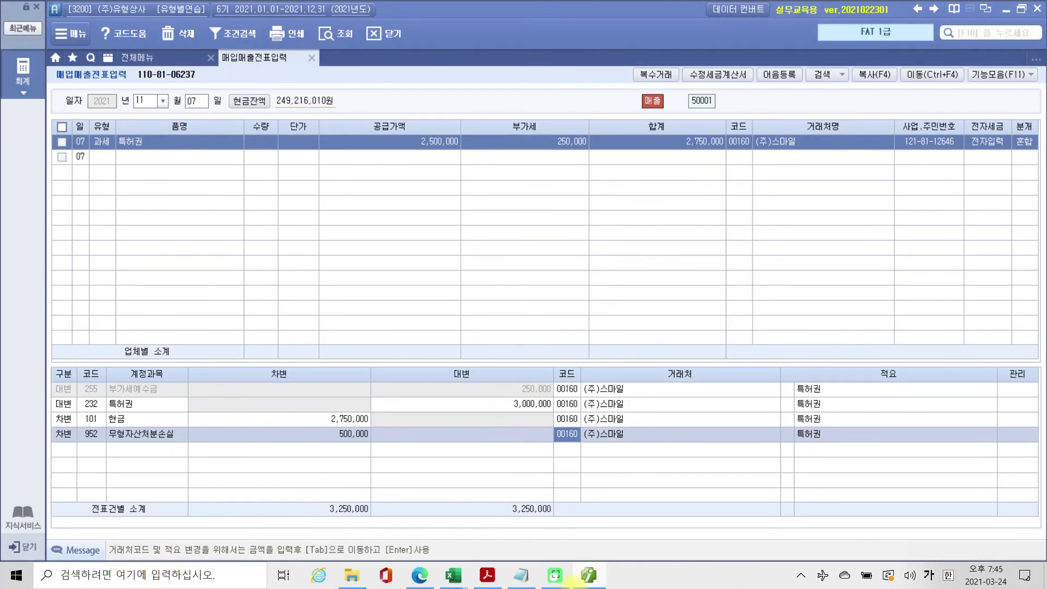
Step: Switch to the textbook PDF in Acrobat Reader and highlight 매출면세 in the section 3 heading
mouse_move(575, 583)
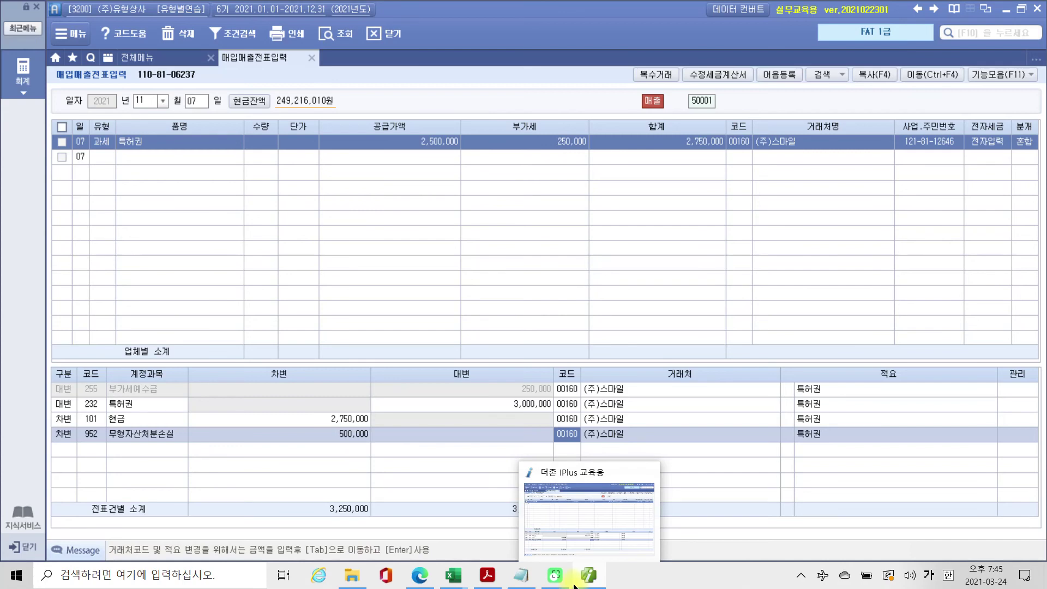
click(487, 575)
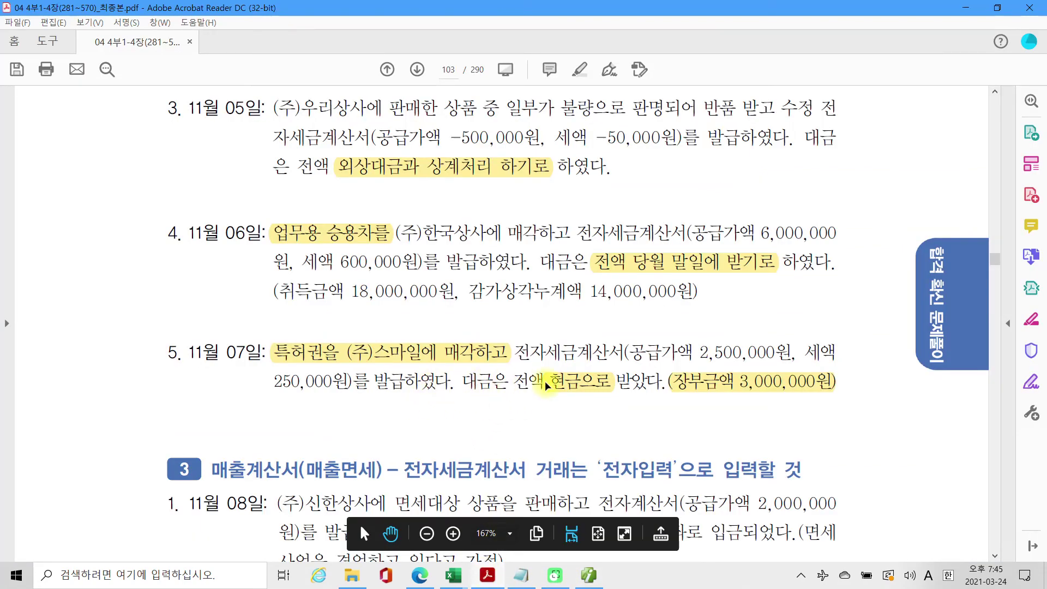
scroll(544, 382, down, 2)
scroll(238, 371, down, 1)
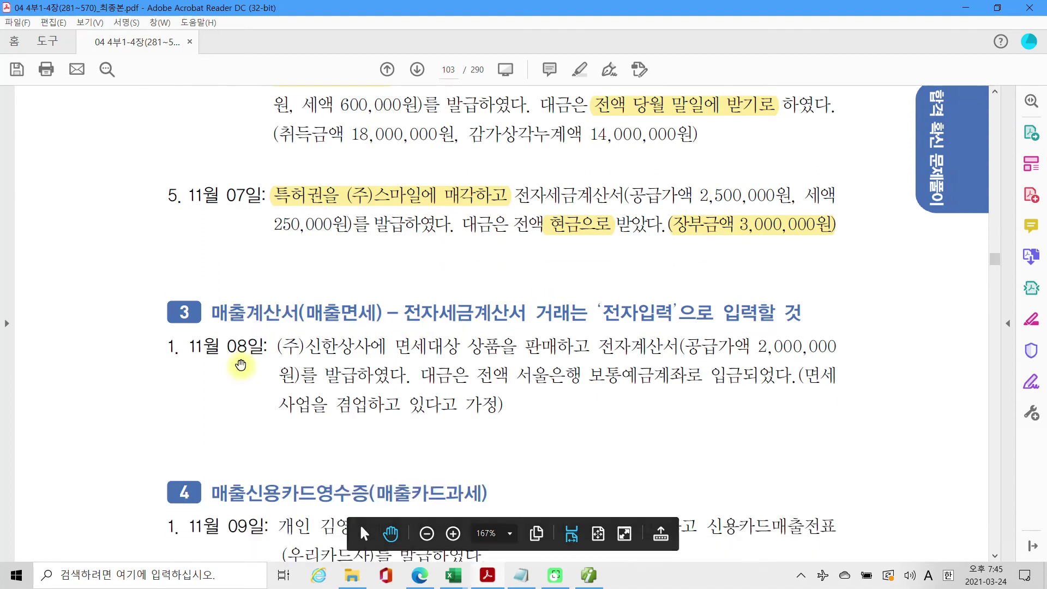
scroll(271, 353, down, 1)
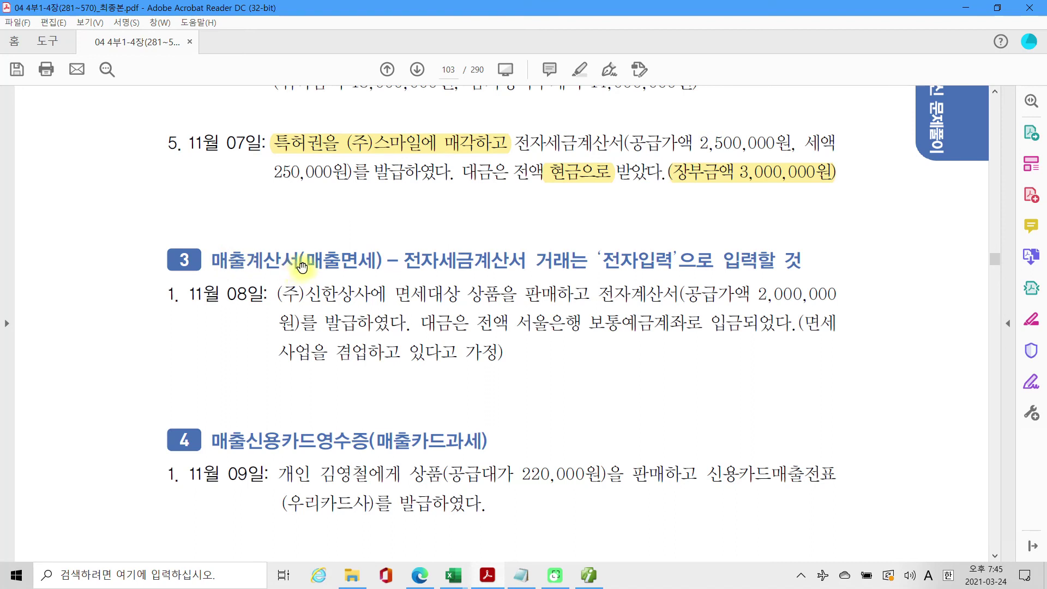
drag(307, 261, 376, 262)
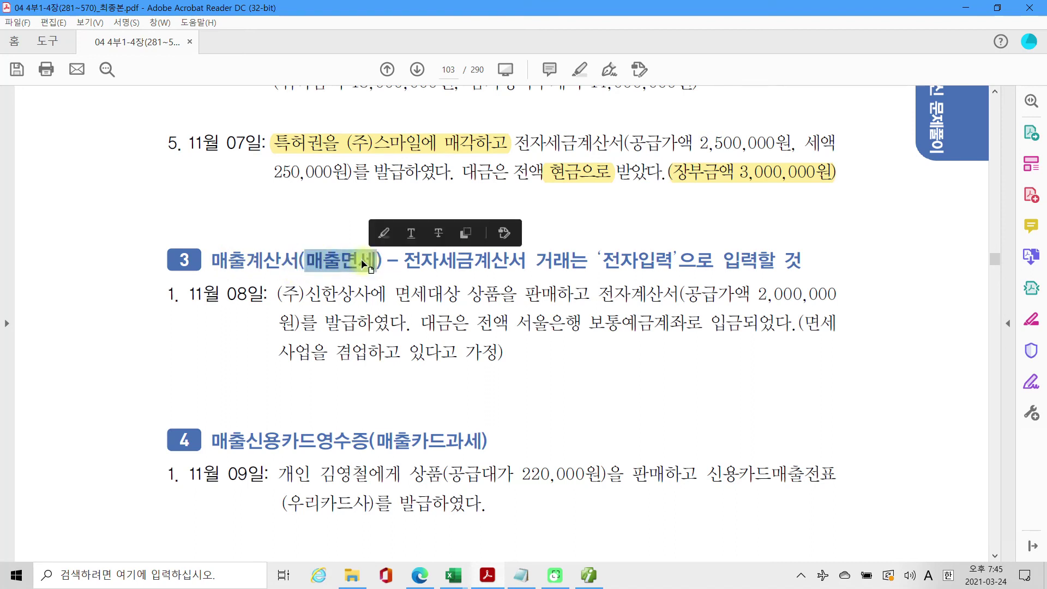
right_click(364, 262)
click(402, 308)
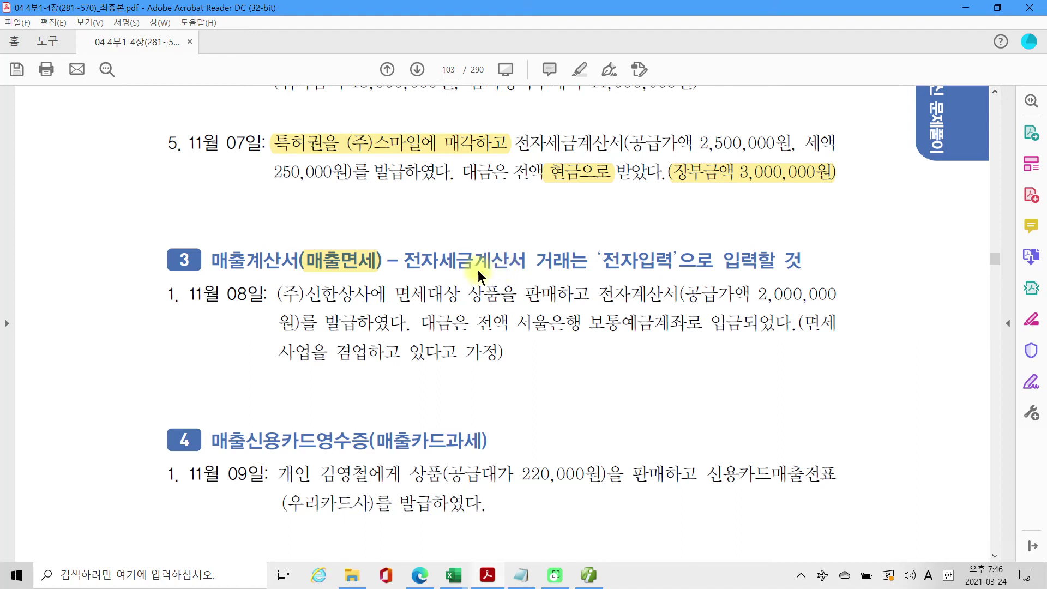
Step: Examine the section 3 heading's wording on 전자세금계산서 transactions and the 전자입력 instruction
key(ctrl+2)
mouse_move(466, 247)
mouse_down()
mouse_move(452, 269)
mouse_move(472, 276)
mouse_up()
drag(406, 274, 520, 274)
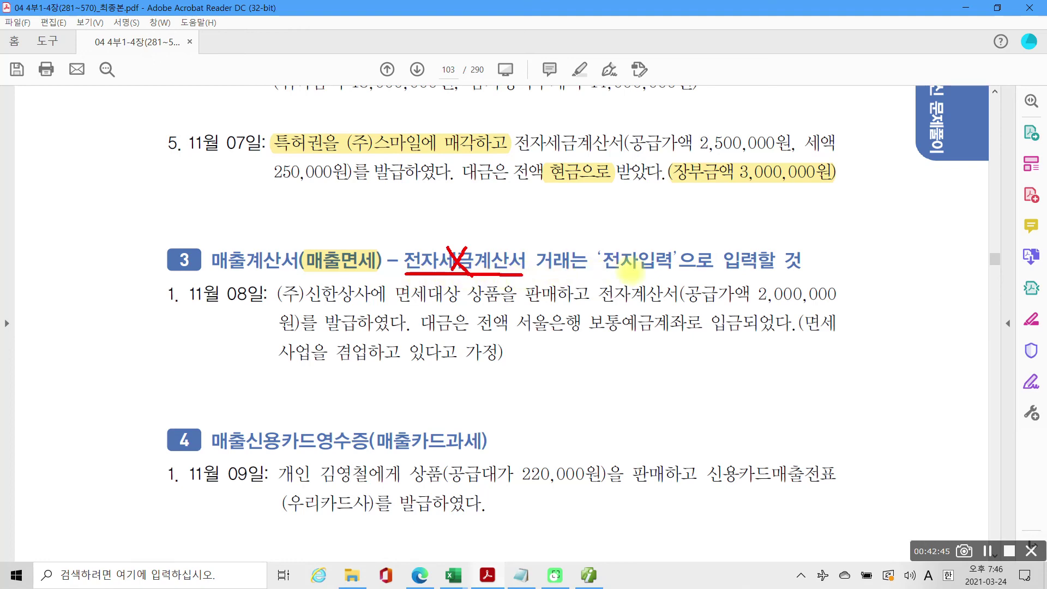
mouse_move(668, 268)
mouse_down()
mouse_move(595, 266)
mouse_move(599, 252)
mouse_move(657, 246)
mouse_move(677, 255)
mouse_move(676, 271)
mouse_up()
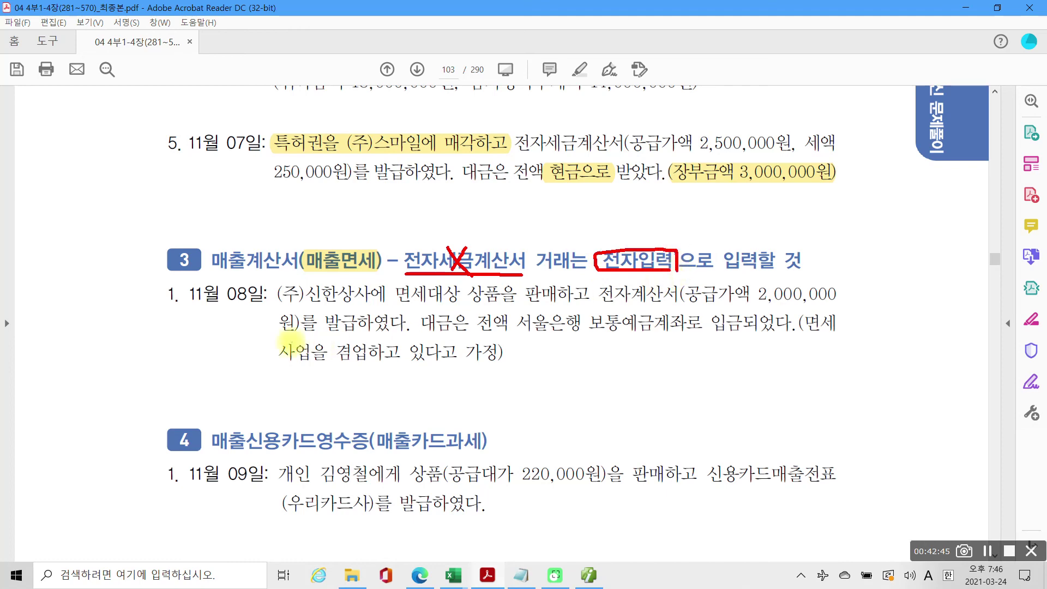
Step: Read the November 8 transaction for its customer, tax-exempt goods, 전자계산서, 공급가액, deposit account and 면세사업 assumption
drag(191, 313, 379, 305)
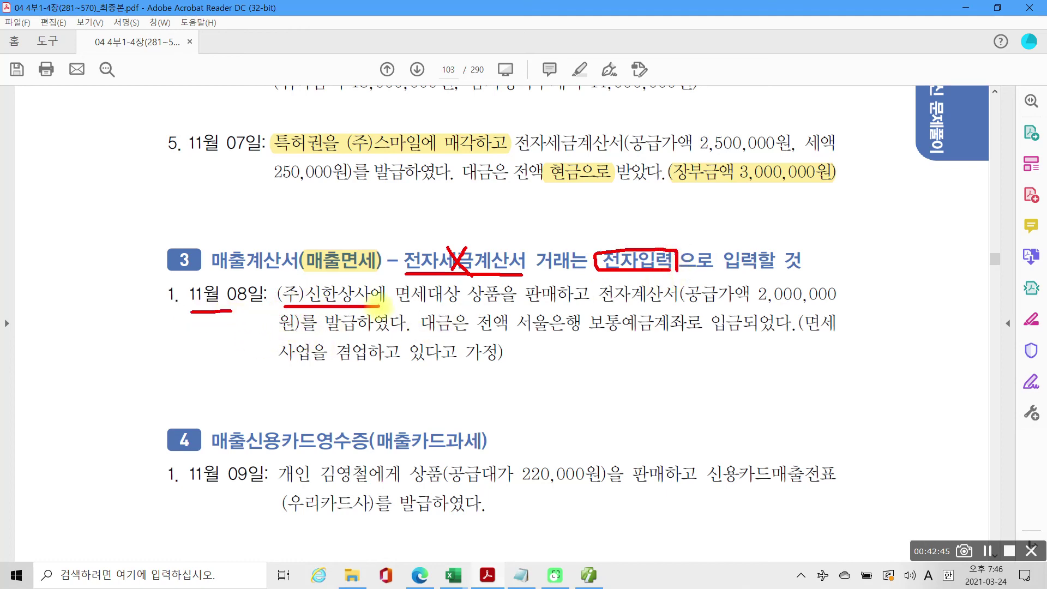
click(411, 305)
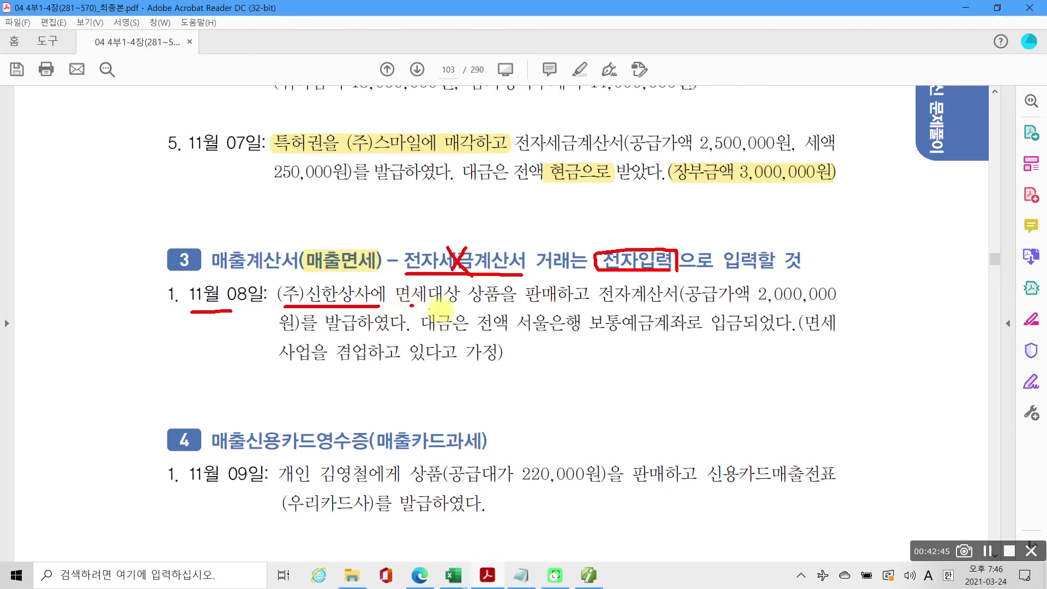
drag(408, 307, 504, 306)
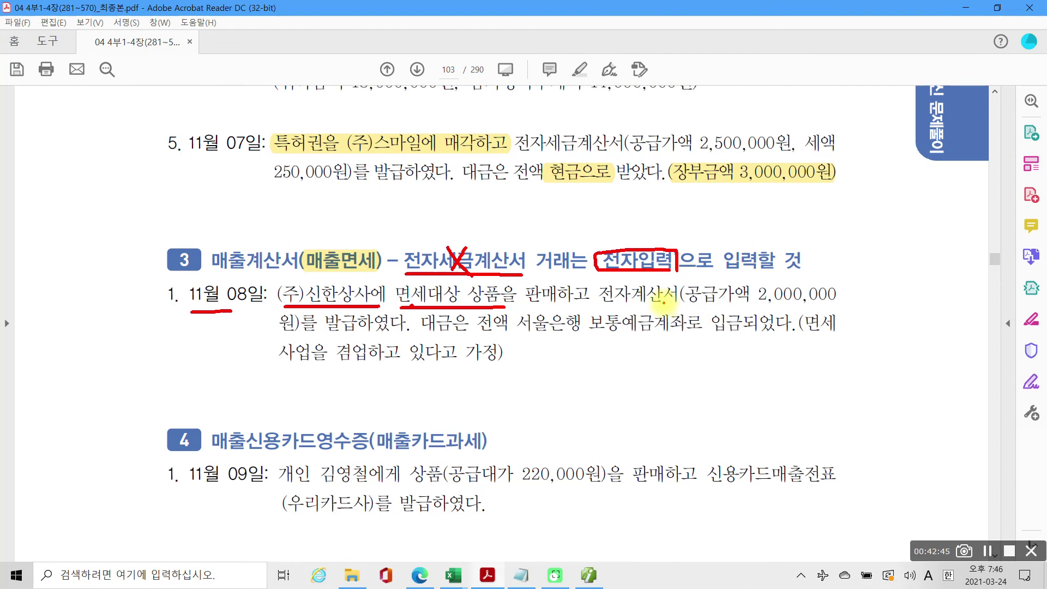
mouse_move(664, 302)
mouse_down()
mouse_move(673, 319)
mouse_move(610, 270)
mouse_move(570, 278)
mouse_up()
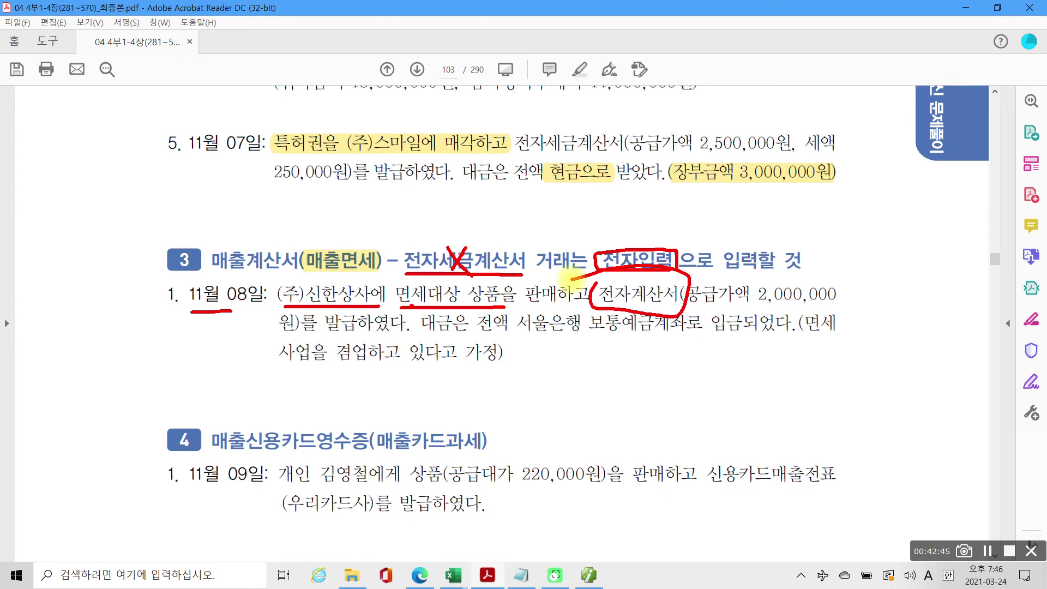
mouse_move(589, 312)
mouse_down()
mouse_move(657, 349)
mouse_move(666, 300)
mouse_up()
drag(582, 381, 603, 391)
drag(607, 356, 605, 406)
drag(804, 344, 849, 344)
drag(287, 374, 504, 373)
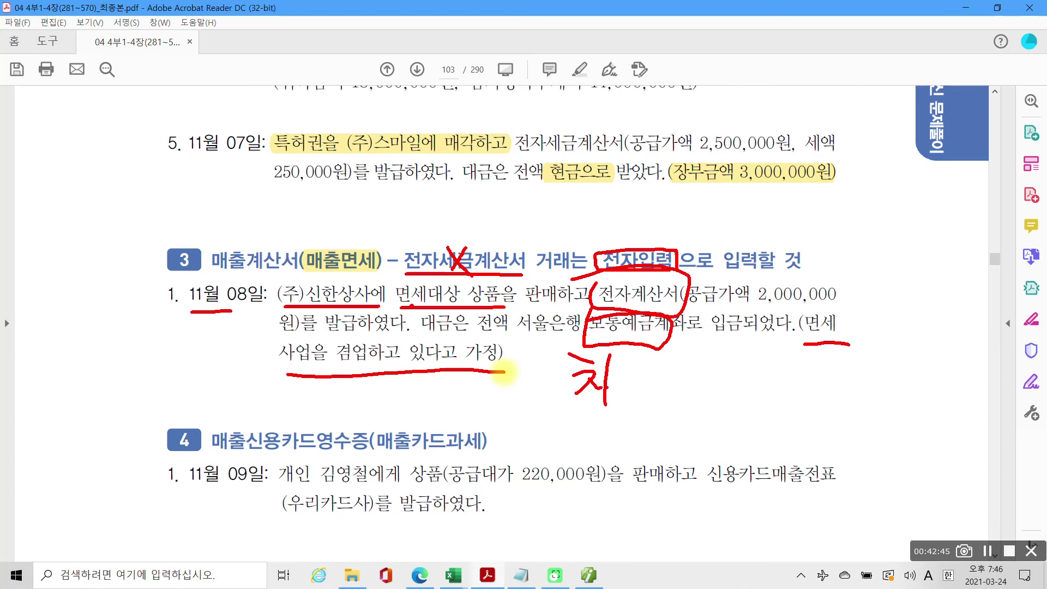
drag(607, 386, 640, 383)
drag(758, 310, 861, 315)
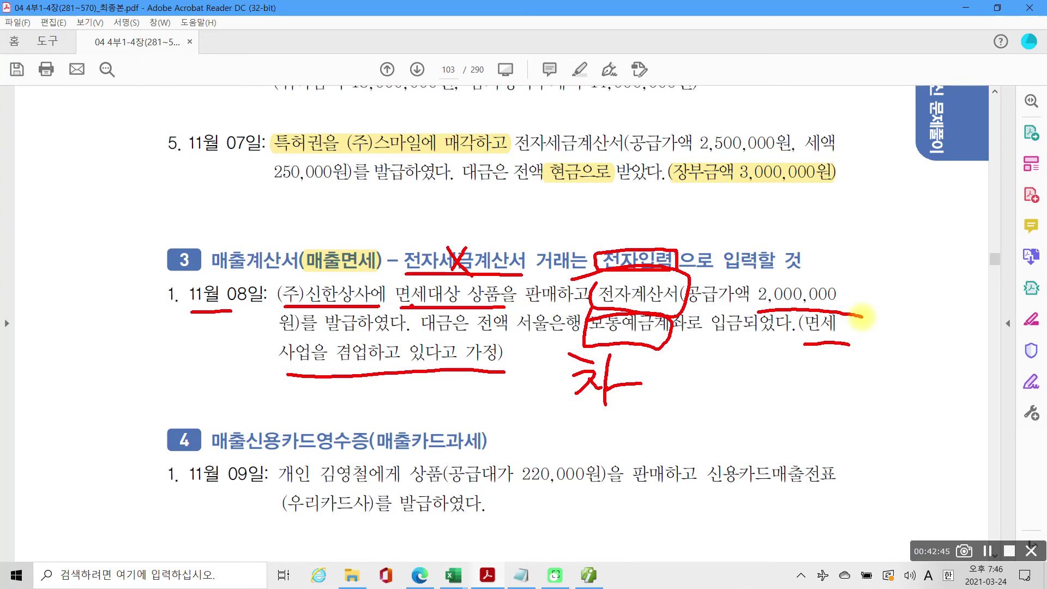
key(Escape)
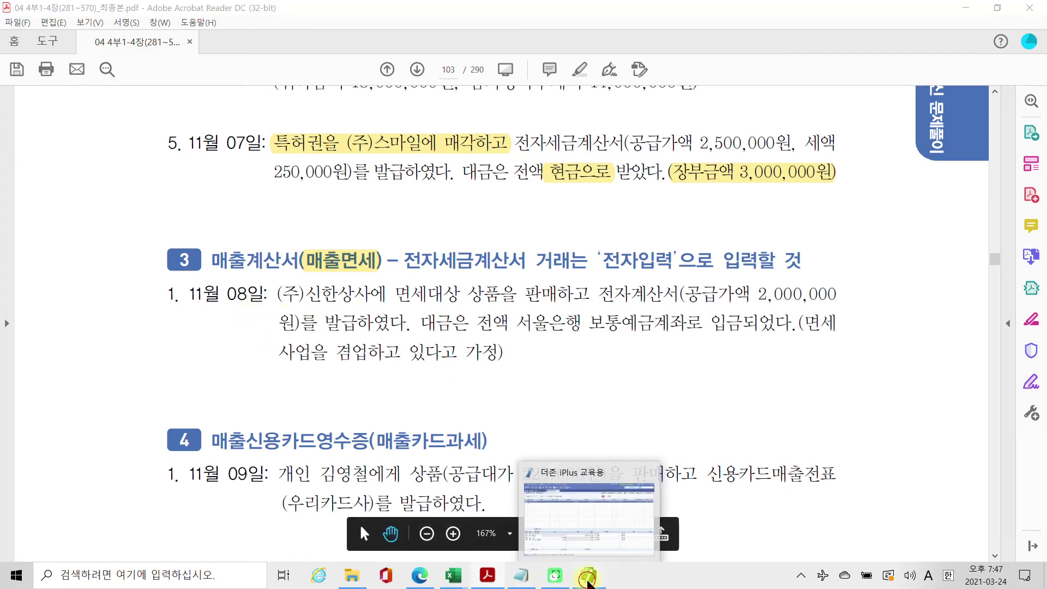
Step: Switch back to the 더존 iPlus voucher entry and set the voucher date to day 08 of November
click(588, 575)
click(197, 100)
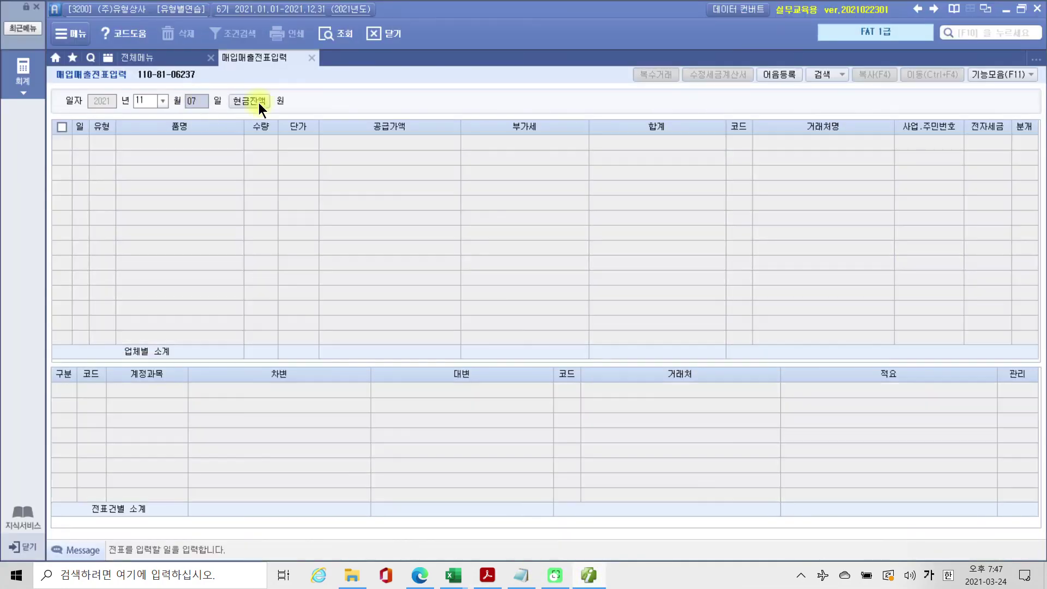
text(08)
key(Return)
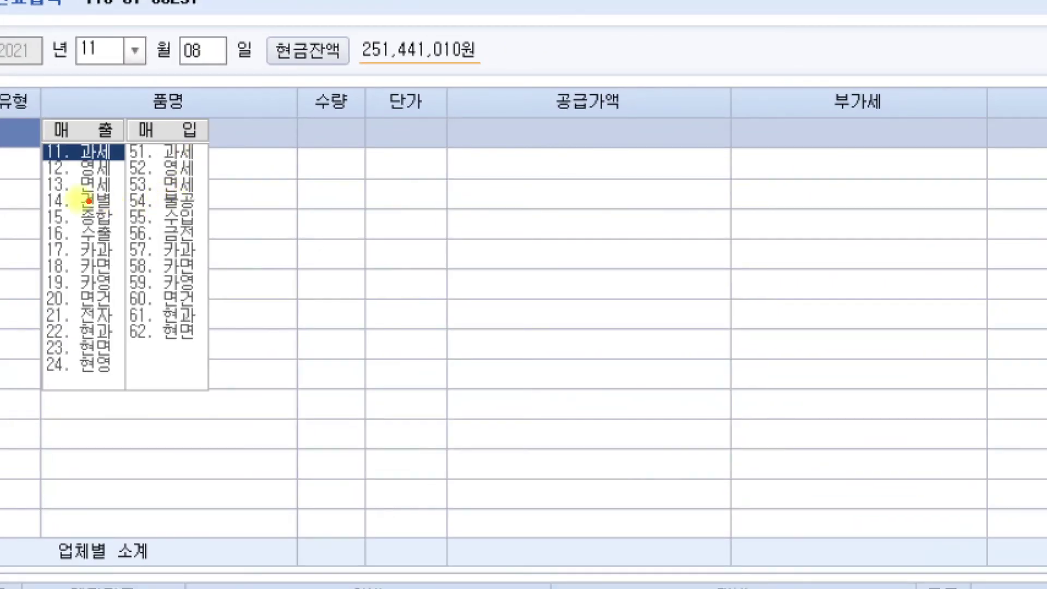
Step: Compare sales types 11 과세 and 13 면세 in the 유형 list by the kind of invoice each covers
drag(40, 191, 121, 190)
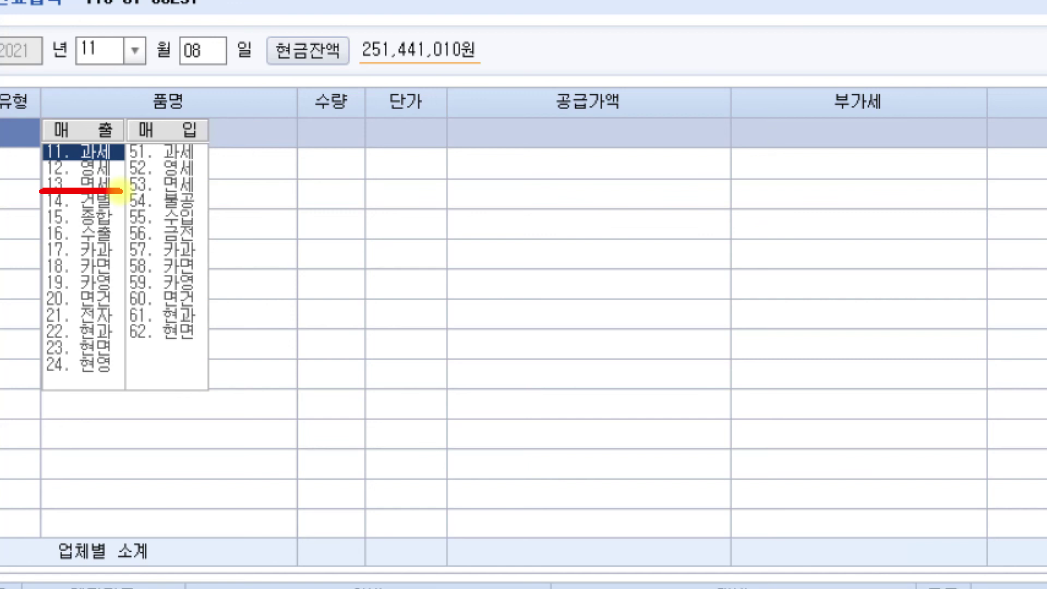
mouse_move(44, 162)
mouse_down()
mouse_move(299, 159)
mouse_move(297, 173)
mouse_up()
mouse_move(357, 141)
mouse_down()
mouse_move(350, 170)
mouse_move(397, 187)
mouse_move(479, 156)
mouse_move(498, 130)
mouse_move(492, 141)
mouse_up()
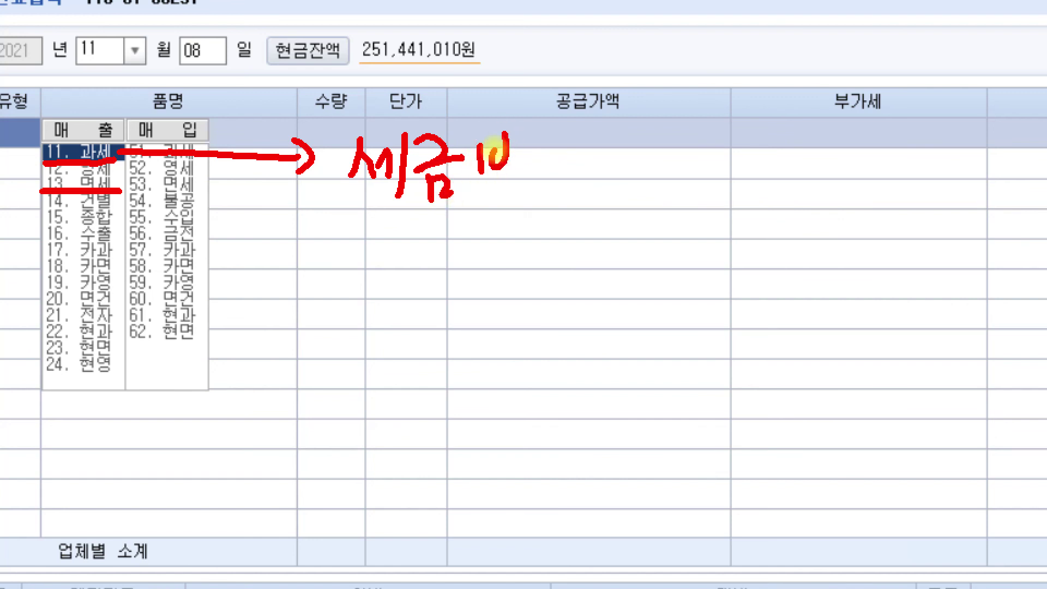
key(ctrl+z)
key(ctrl+z)
mouse_move(480, 148)
mouse_down()
mouse_move(486, 183)
mouse_move(532, 158)
mouse_move(538, 187)
mouse_move(603, 159)
mouse_move(596, 187)
mouse_move(621, 171)
mouse_move(661, 190)
mouse_up()
mouse_move(725, 146)
mouse_down()
mouse_move(727, 177)
mouse_move(767, 158)
mouse_move(774, 204)
mouse_move(831, 158)
mouse_move(806, 207)
mouse_move(828, 188)
mouse_move(905, 185)
mouse_move(949, 163)
mouse_move(941, 221)
mouse_move(965, 158)
mouse_move(984, 222)
mouse_up()
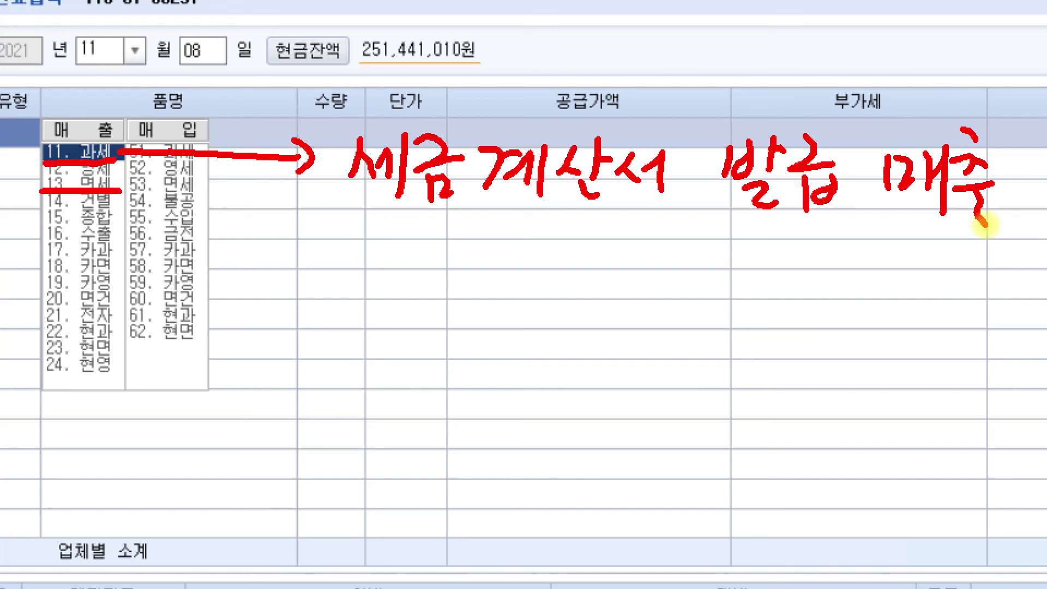
mouse_move(125, 188)
mouse_down()
mouse_move(158, 206)
mouse_move(308, 235)
mouse_move(291, 239)
mouse_up()
mouse_move(366, 224)
mouse_down()
mouse_move(374, 256)
mouse_move(431, 275)
mouse_move(467, 247)
mouse_move(496, 244)
mouse_move(482, 235)
mouse_move(535, 276)
mouse_move(681, 234)
mouse_move(638, 286)
mouse_move(677, 248)
mouse_move(691, 271)
mouse_move(752, 287)
mouse_move(794, 271)
mouse_move(811, 280)
mouse_move(850, 229)
mouse_move(881, 274)
mouse_move(861, 302)
mouse_move(883, 308)
mouse_up()
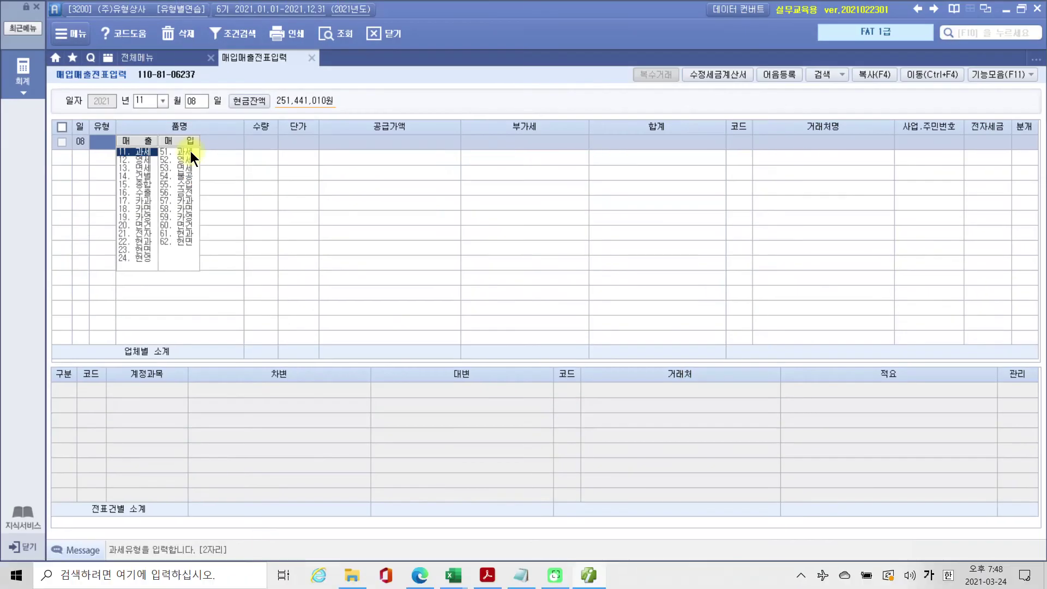
Step: Enter a 13 면세 sales voucher with 품명 상품 and 공급가액 2,000,000
click(135, 169)
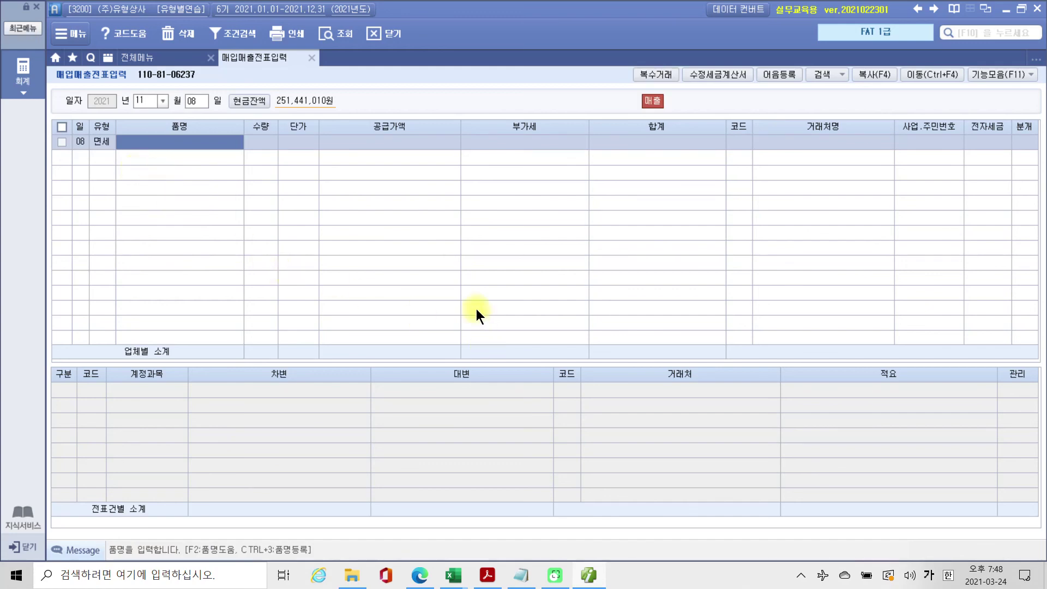
text(상품)
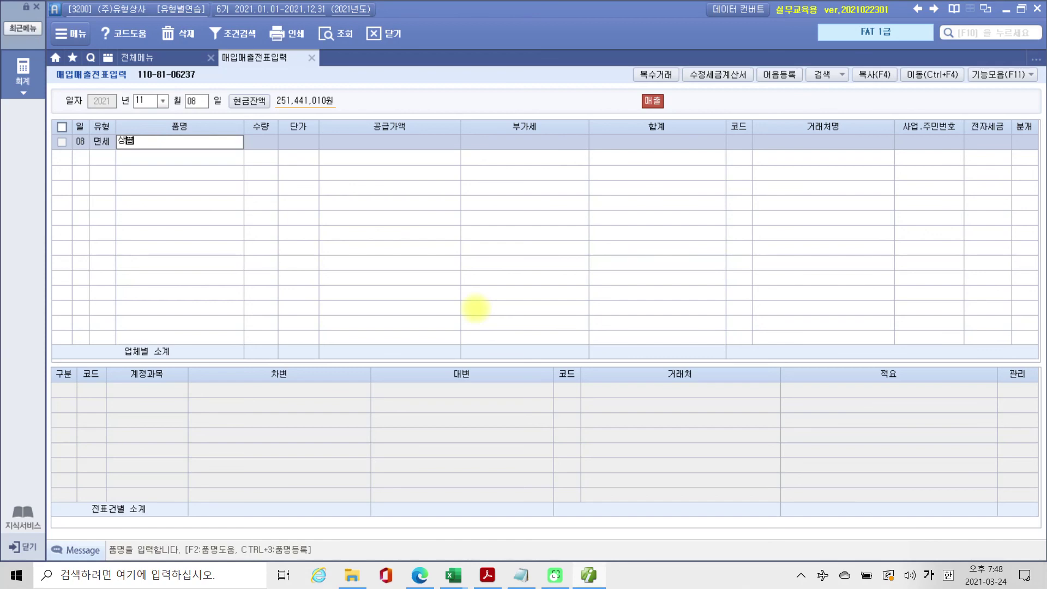
key(Return)
key(Return)
key(Return)
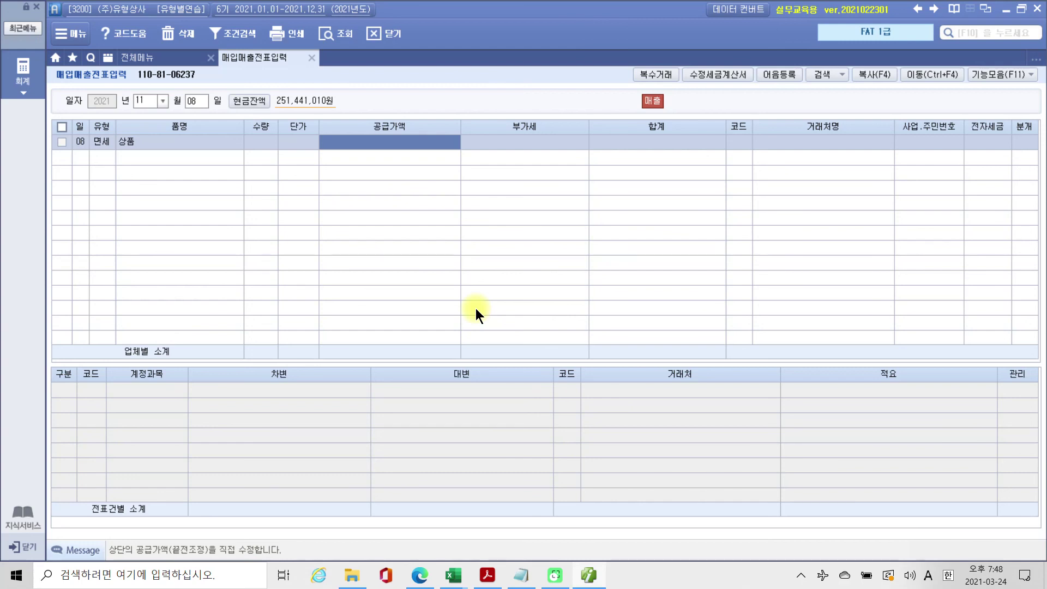
text(2000000)
key(Return)
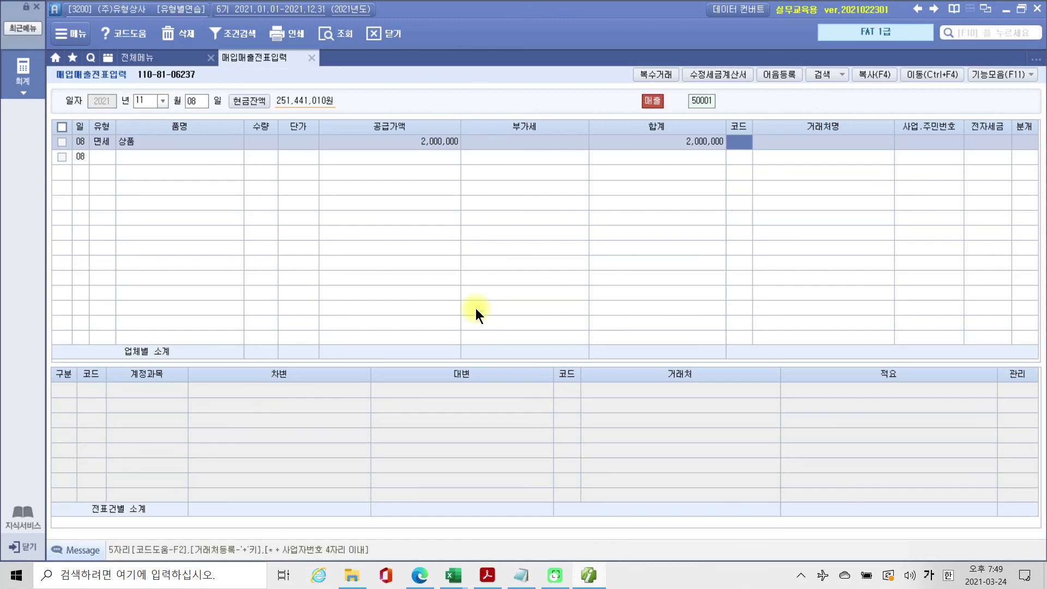
Step: Assign (주)신한상사 as the voucher's 거래처 and set 전자세금 to 전자입력
text(신한)
key(Return)
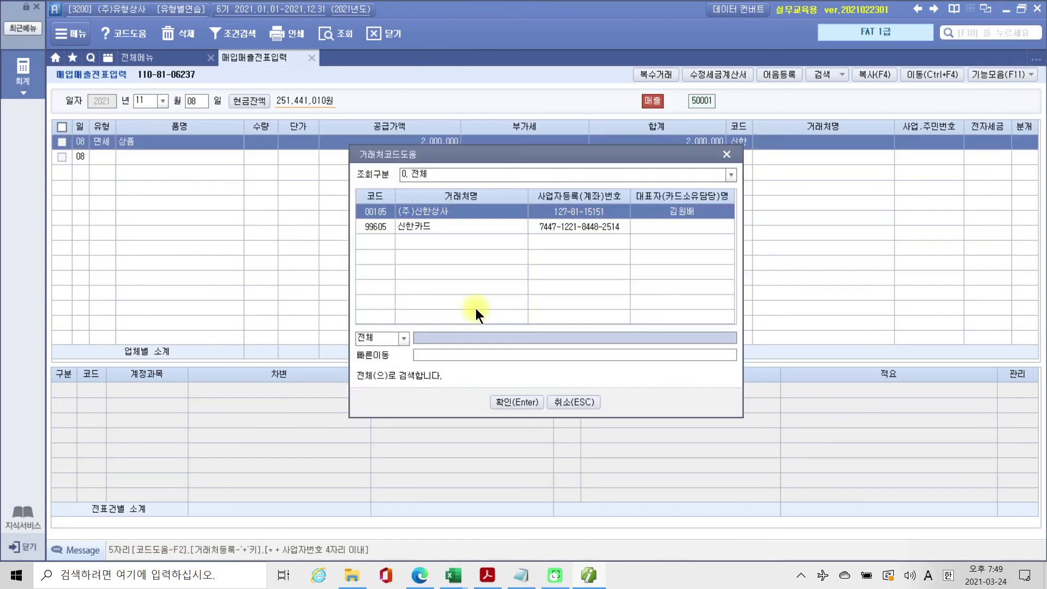
key(Return)
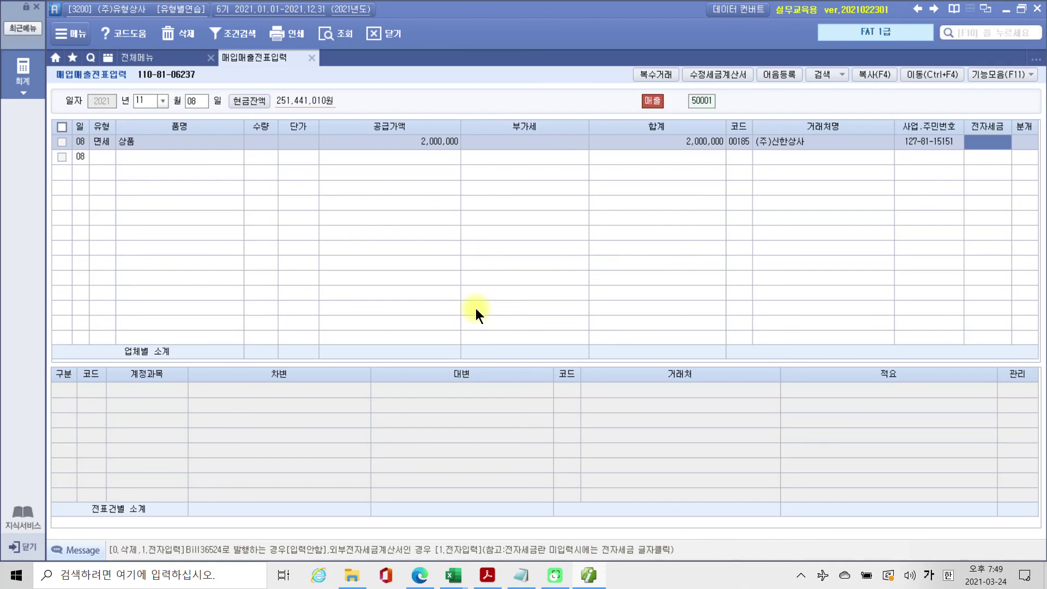
text(1)
key(Return)
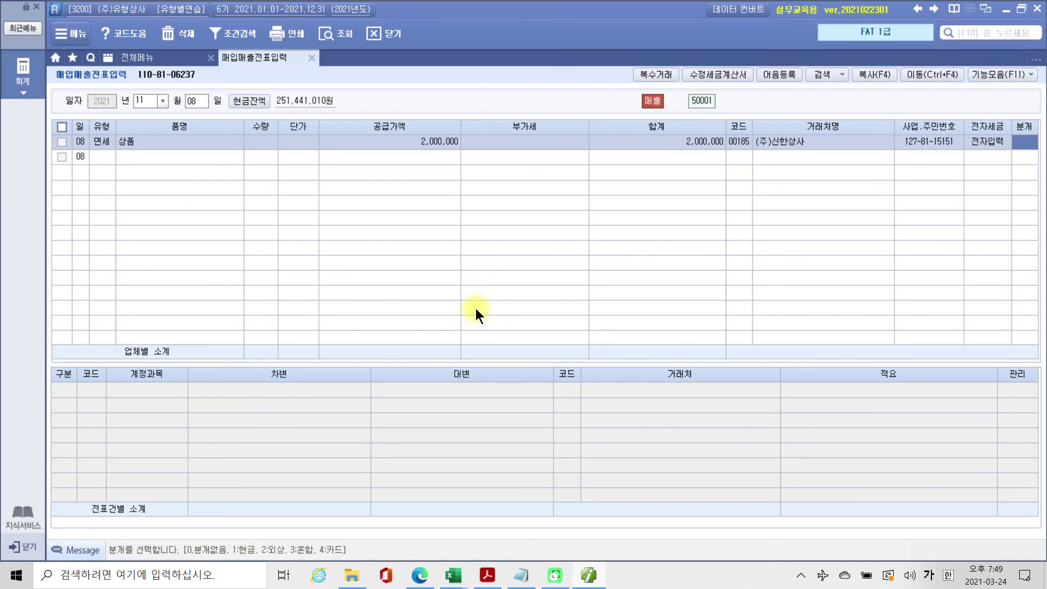
Step: Set the 분개 type of the November 8 면세 sales voucher to 3 혼합
text(3)
key(Return)
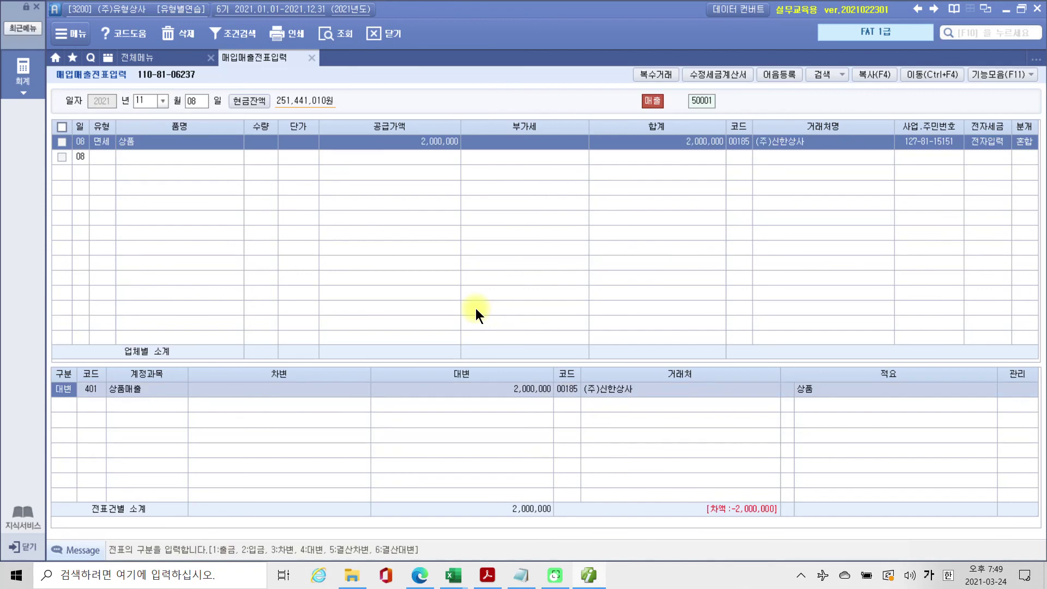
click(472, 389)
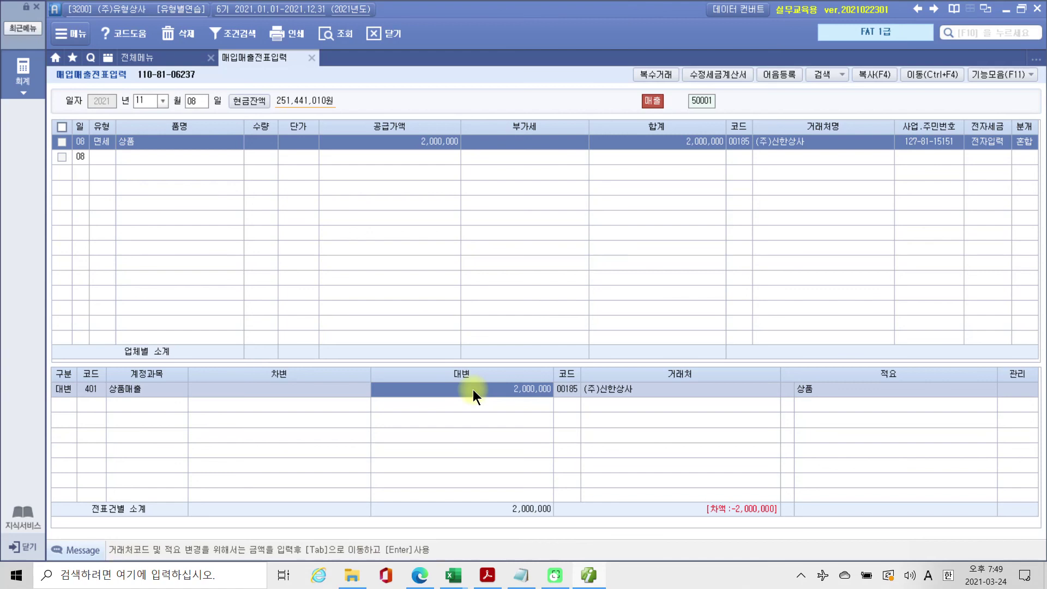
Step: Add a 차변 line to the voucher's journal entry with account 103 보통예금 and amount 2,000,000
click(65, 408)
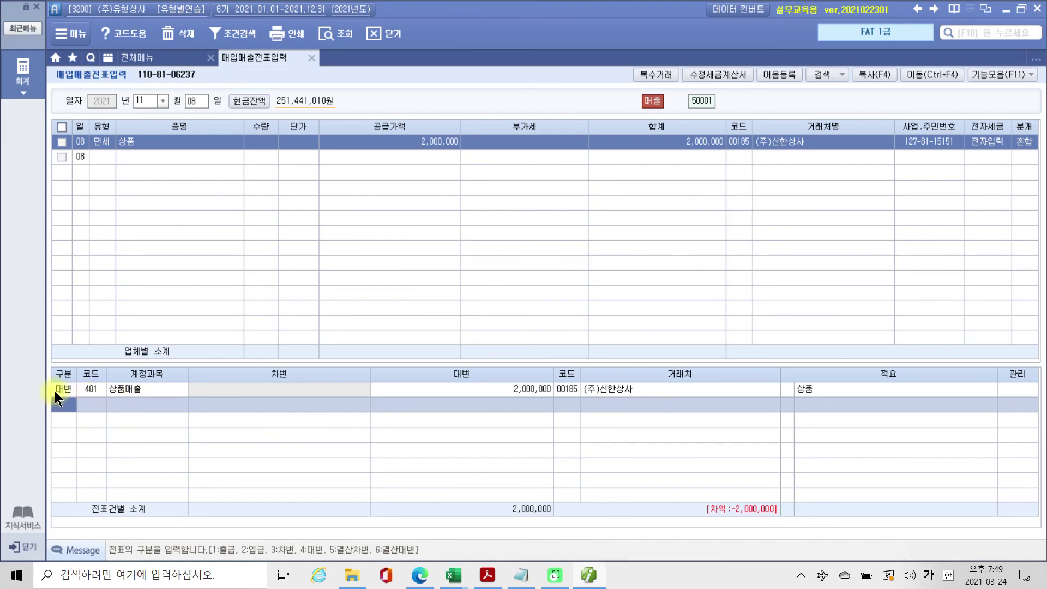
text(3)
key(Return)
text(103)
key(Return)
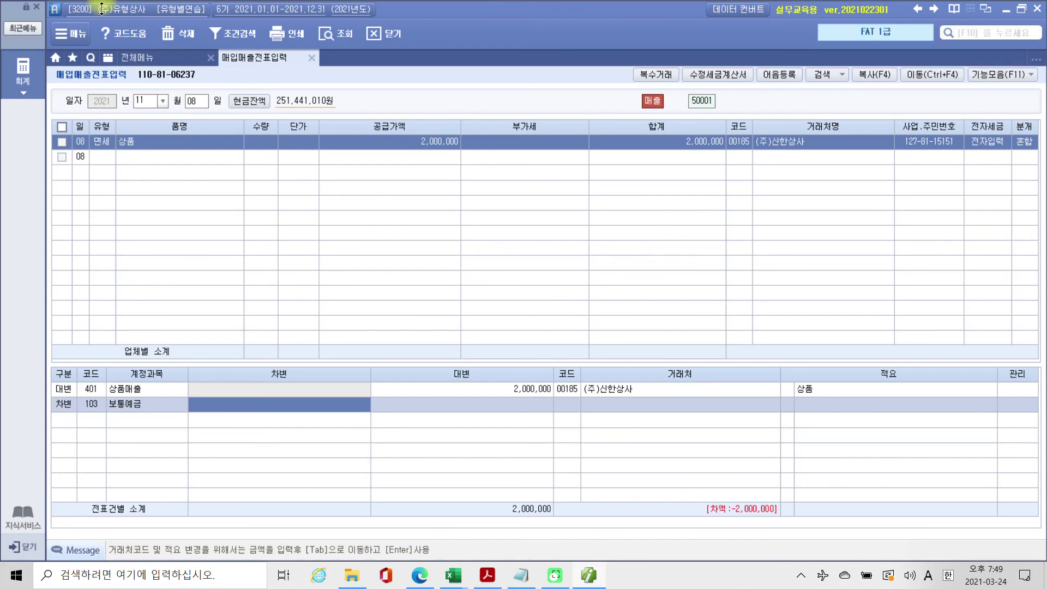
text(2000000)
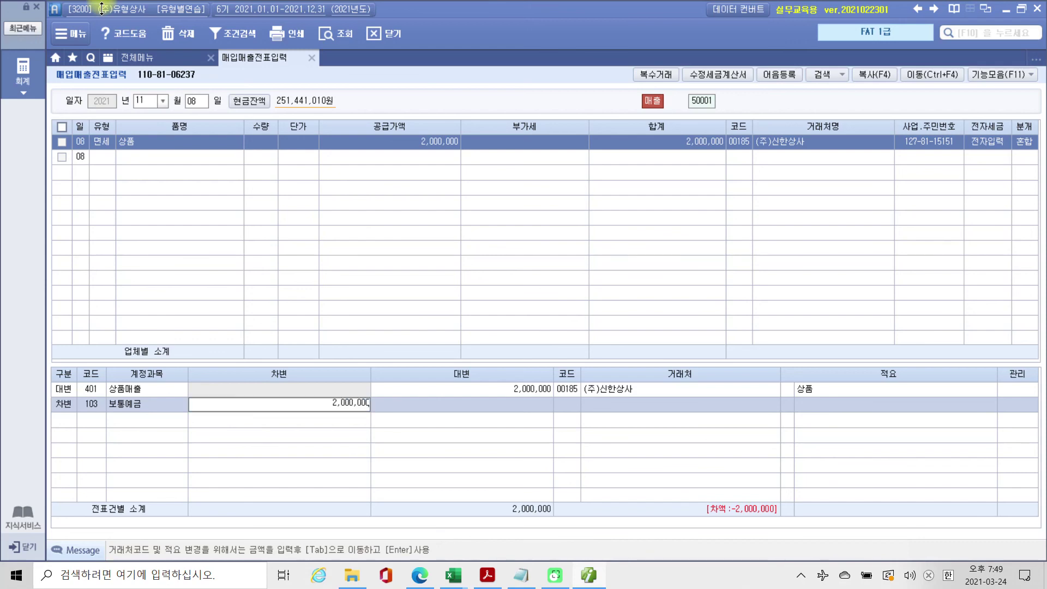
key(Tab)
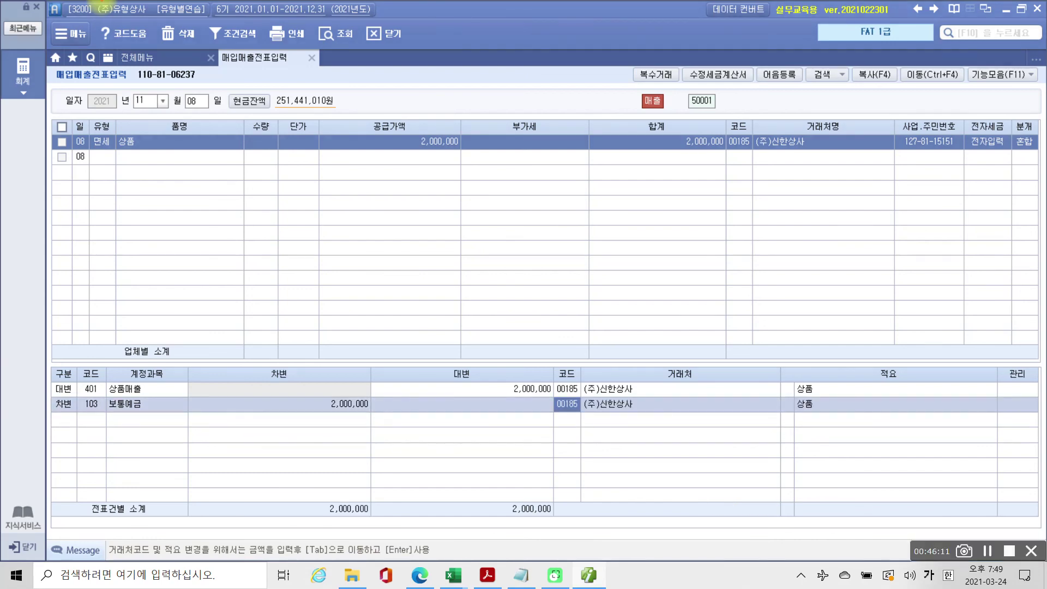
drag(673, 348, 692, 389)
mouse_move(561, 388)
mouse_down()
mouse_move(599, 407)
mouse_move(540, 401)
mouse_move(627, 473)
mouse_up()
mouse_move(571, 412)
mouse_down()
mouse_move(562, 419)
mouse_move(579, 413)
mouse_up()
drag(670, 425, 673, 416)
mouse_move(657, 439)
mouse_down()
mouse_move(684, 437)
mouse_move(684, 477)
mouse_up()
drag(691, 431, 718, 455)
mouse_move(733, 414)
mouse_down()
mouse_move(733, 452)
mouse_move(751, 447)
mouse_move(721, 480)
mouse_up()
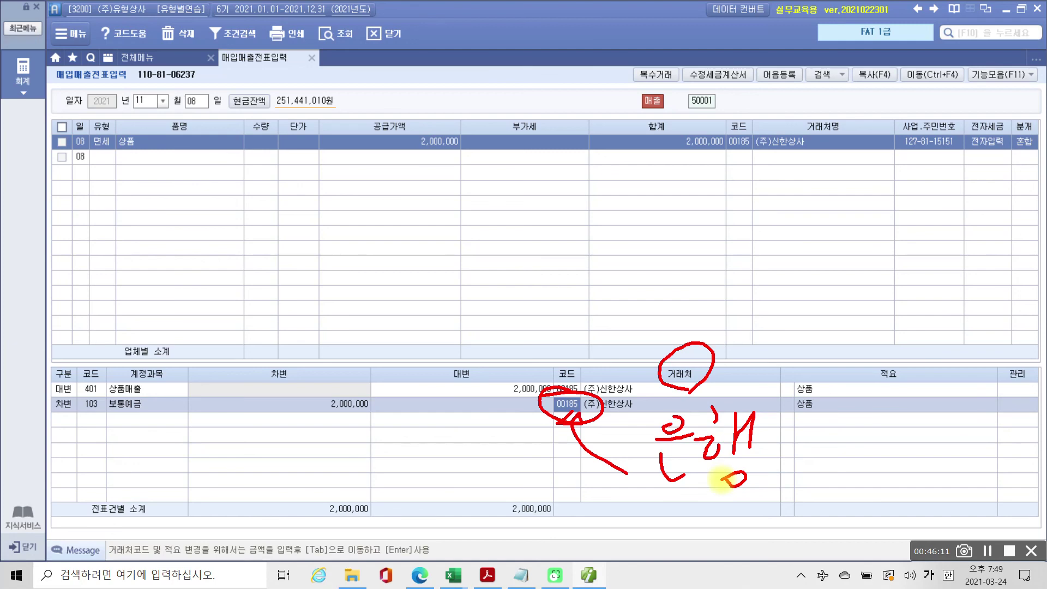
mouse_move(803, 185)
mouse_down()
mouse_move(758, 109)
mouse_move(800, 166)
mouse_up()
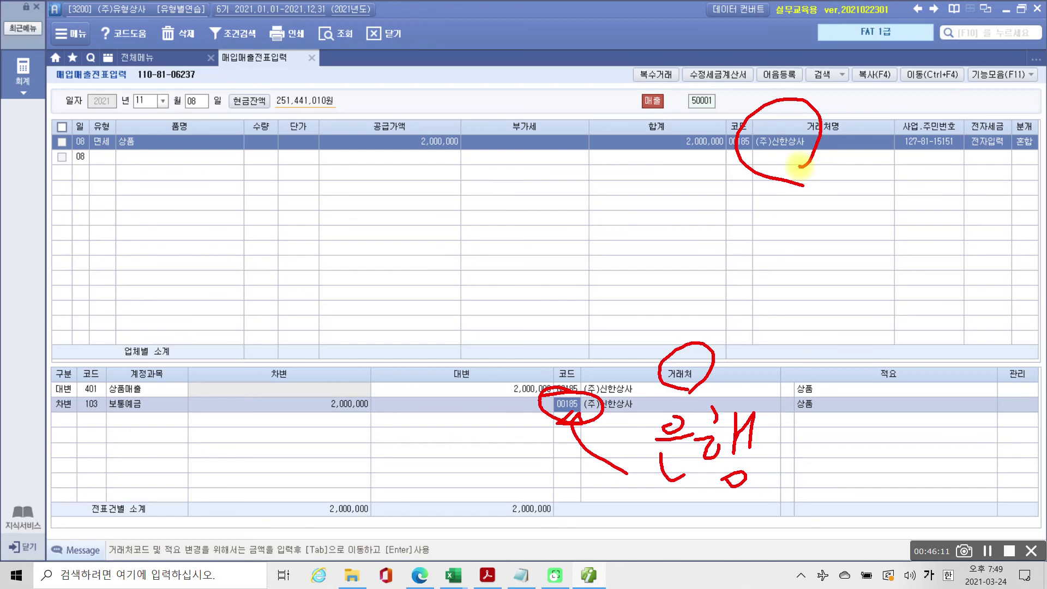
mouse_move(671, 494)
mouse_down()
mouse_move(755, 492)
mouse_move(745, 511)
mouse_up()
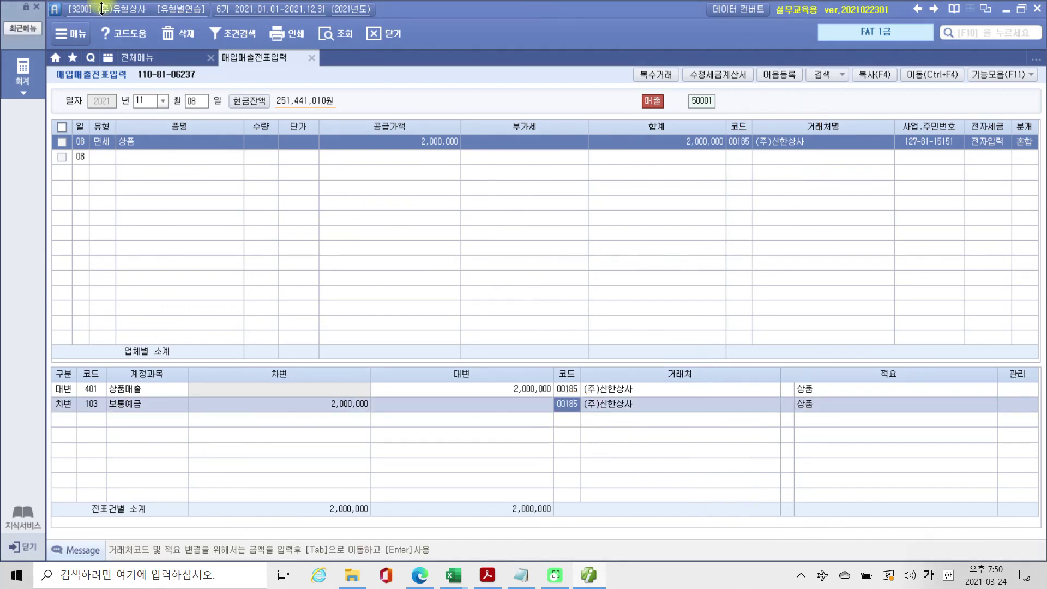
Step: Assign 서울은행(보통) as the 거래처 of the 보통예금 debit line
key(F2)
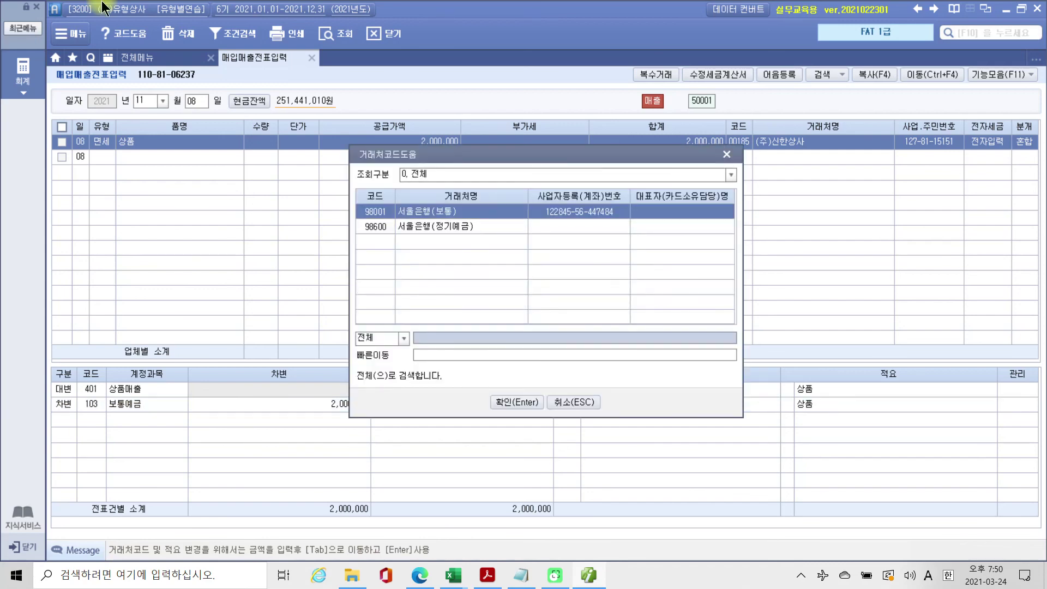
key(Return)
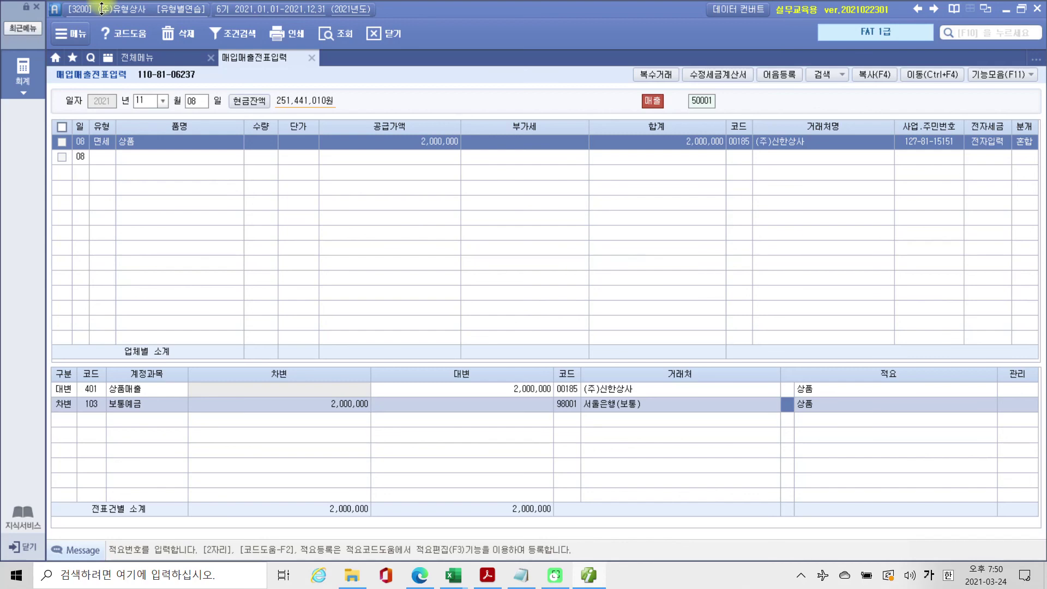
mouse_move(139, 394)
mouse_down()
mouse_move(125, 434)
mouse_move(147, 439)
mouse_up()
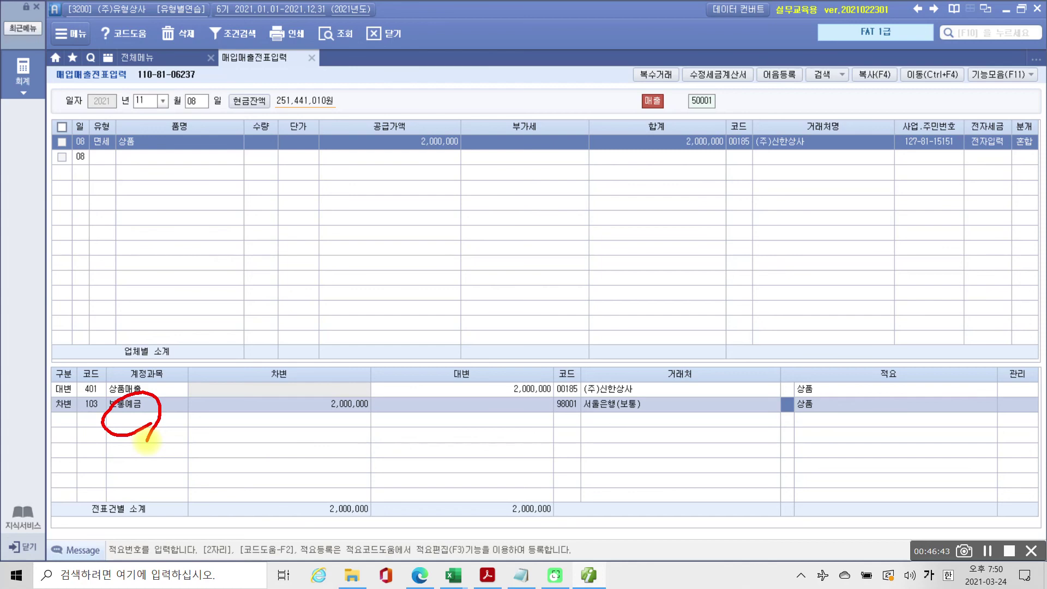
drag(576, 398, 539, 436)
drag(583, 431, 663, 429)
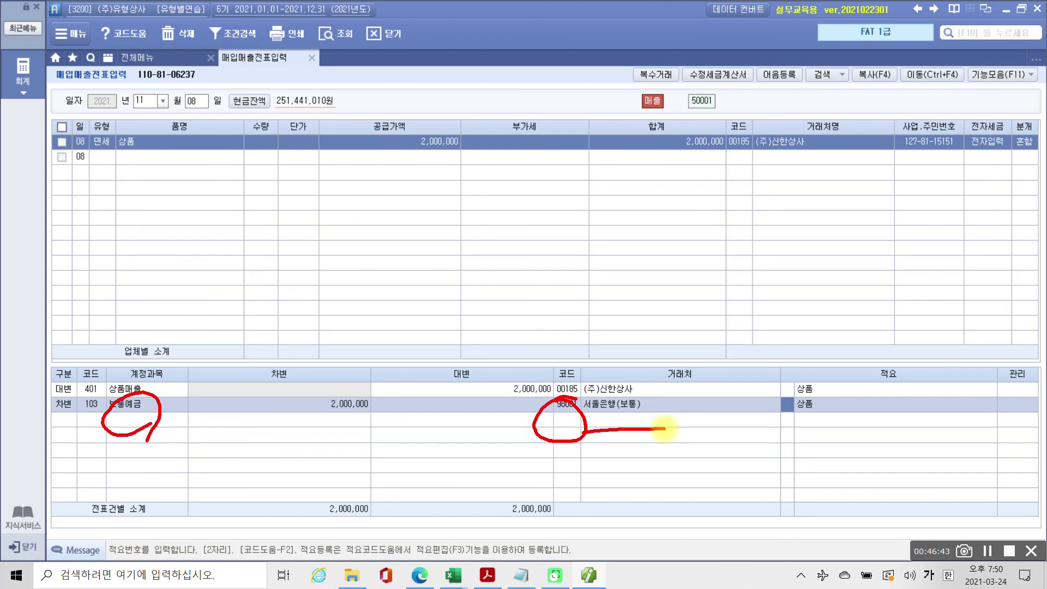
key(Escape)
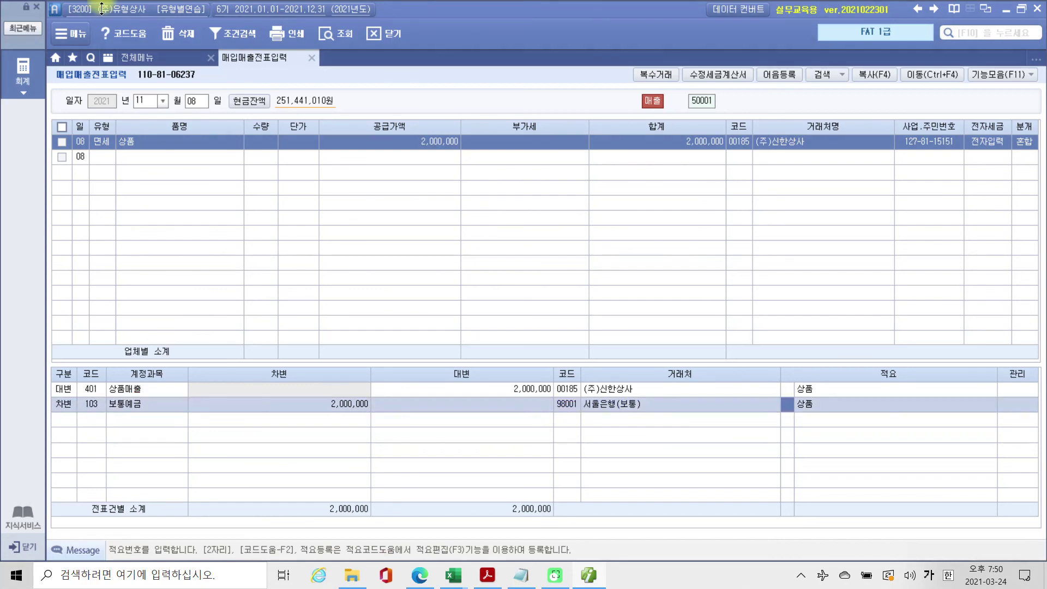
click(107, 404)
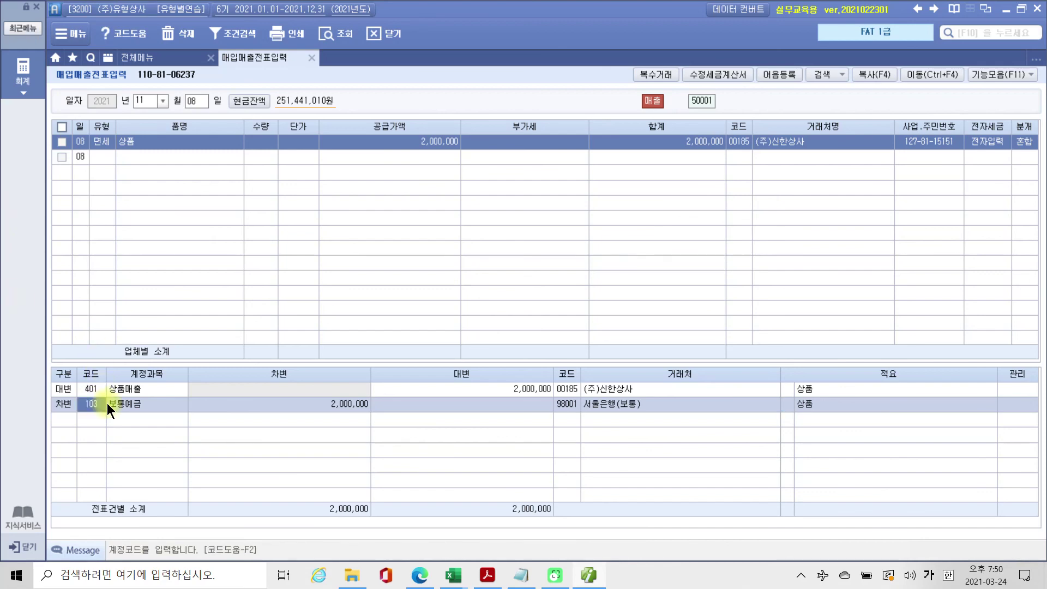
click(561, 403)
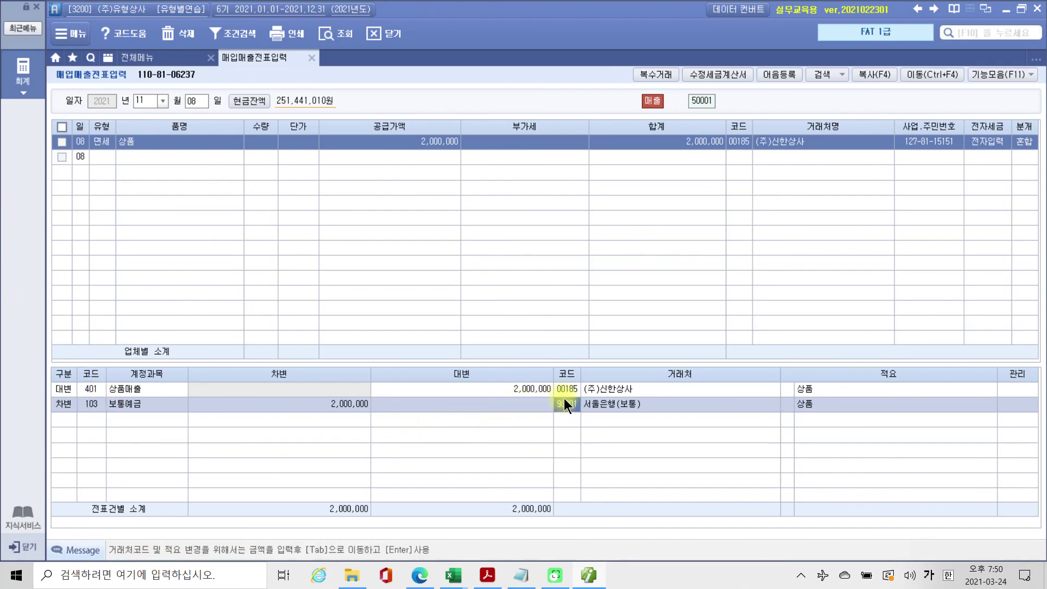
click(103, 404)
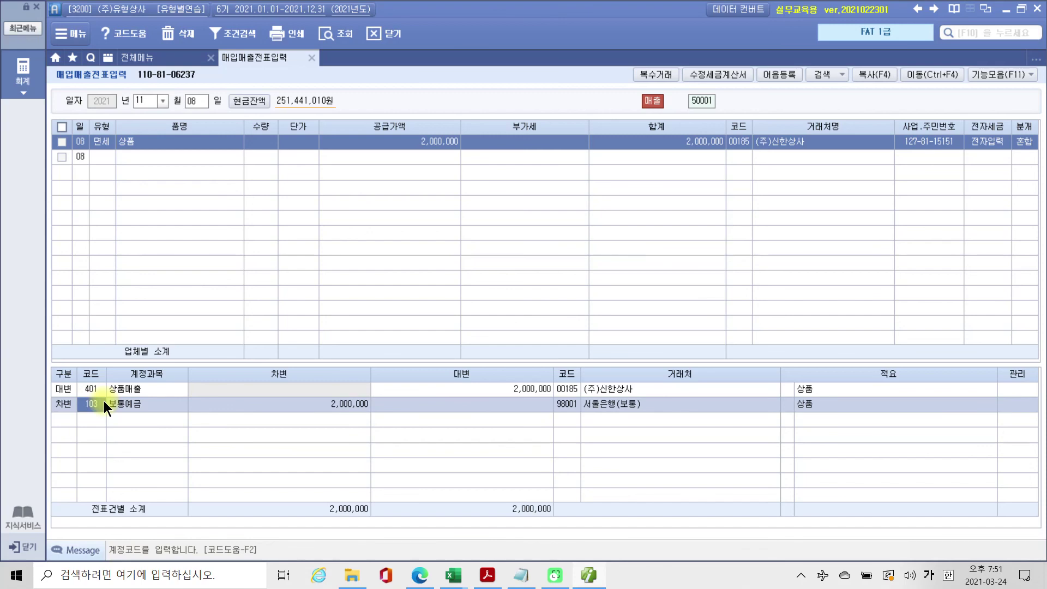
mouse_move(139, 188)
mouse_down()
mouse_move(79, 176)
mouse_move(133, 187)
mouse_move(176, 234)
mouse_up()
drag(205, 191, 220, 241)
mouse_move(296, 188)
mouse_down()
mouse_move(311, 215)
mouse_move(346, 196)
mouse_move(402, 223)
mouse_move(414, 252)
mouse_move(475, 210)
mouse_move(496, 229)
mouse_move(512, 274)
mouse_move(553, 218)
mouse_move(603, 198)
mouse_move(563, 222)
mouse_move(605, 252)
mouse_up()
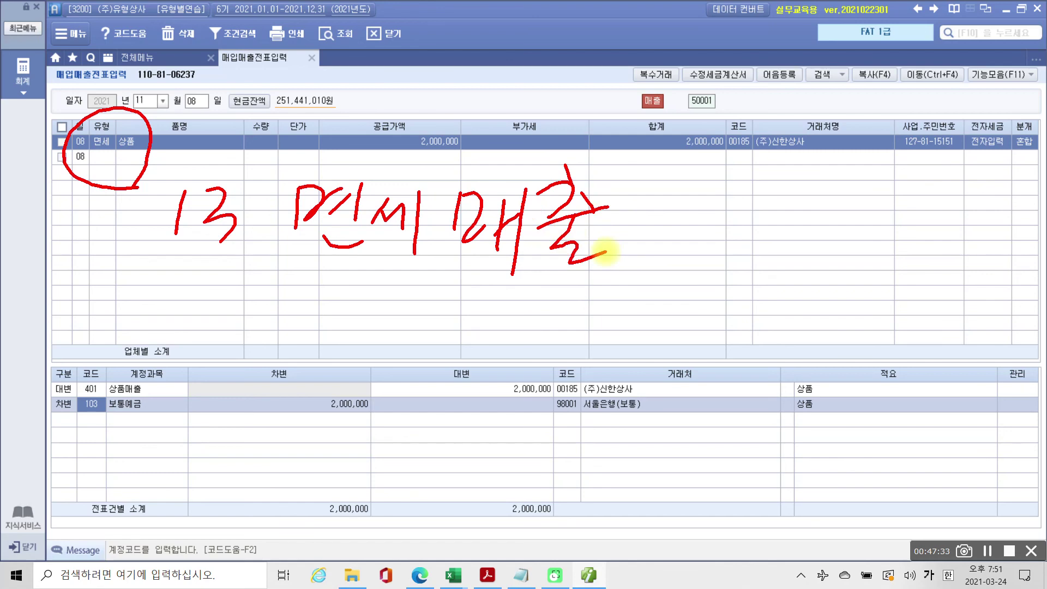
key(Escape)
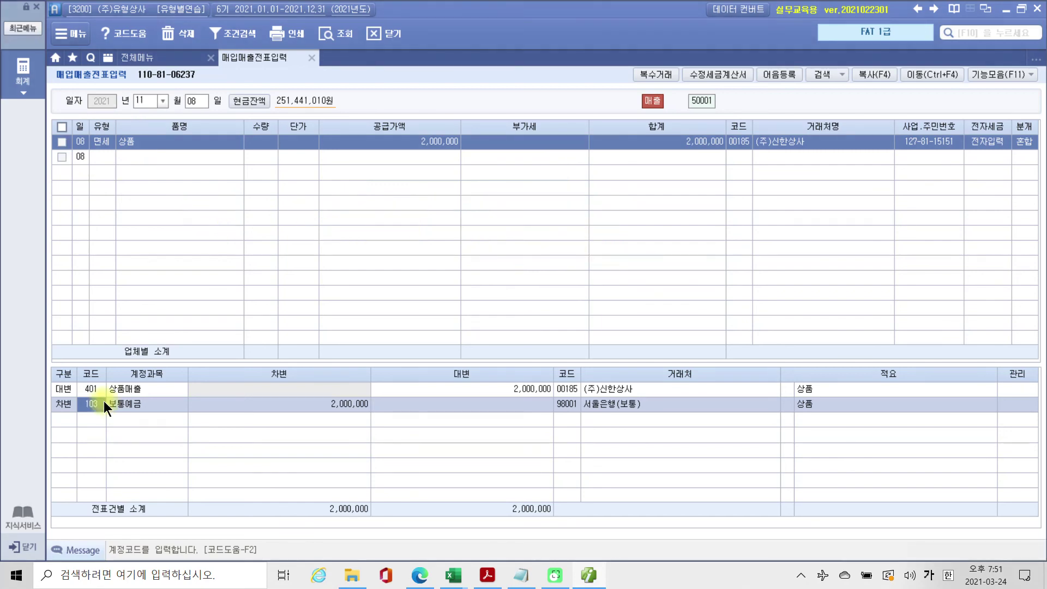